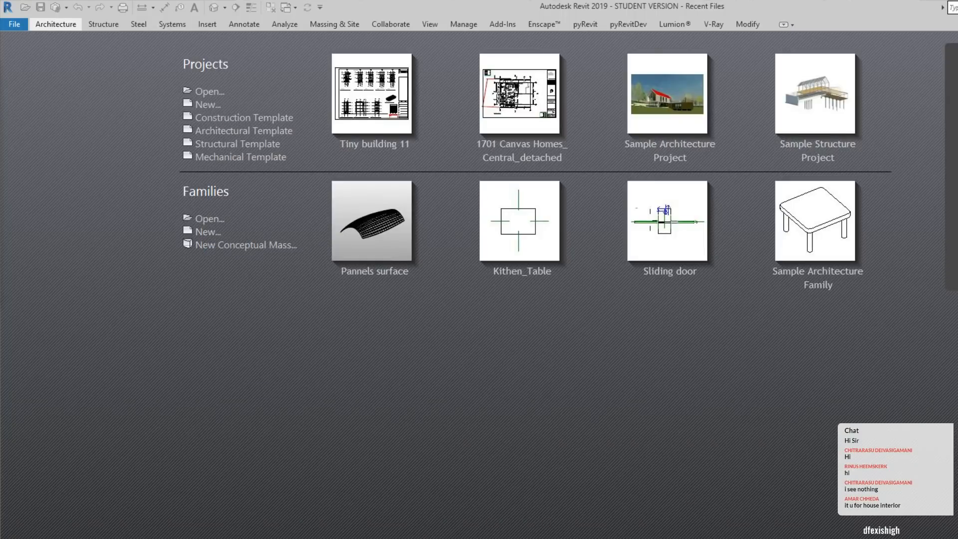
Create a new family from the Metric Generic Model Adaptive template.
{"action": "scroll", "coordinate": [500, 304], "scroll_direction": "down", "scroll_amount": 2}
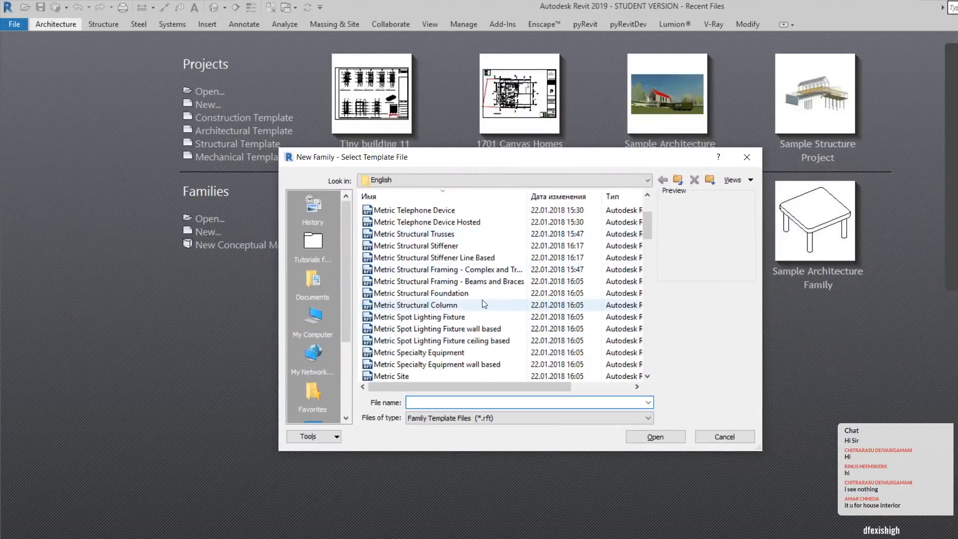
{"action": "scroll", "coordinate": [479, 299], "scroll_direction": "up", "scroll_amount": 2}
{"action": "scroll", "coordinate": [447, 293], "scroll_direction": "down", "scroll_amount": 9}
{"action": "scroll", "coordinate": [447, 293], "scroll_direction": "down", "scroll_amount": 5}
{"action": "left_click", "coordinate": [601, 330]}
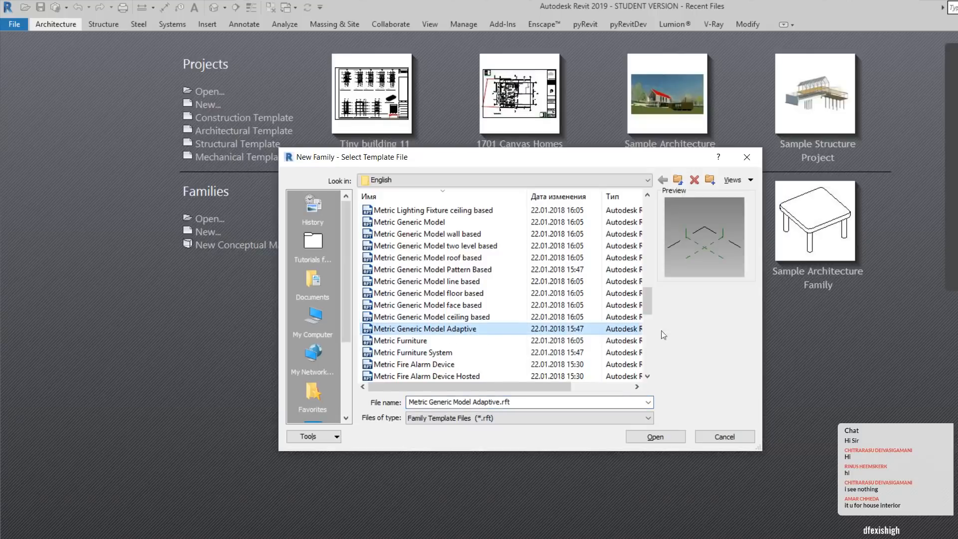
{"action": "left_click", "coordinate": [657, 444]}
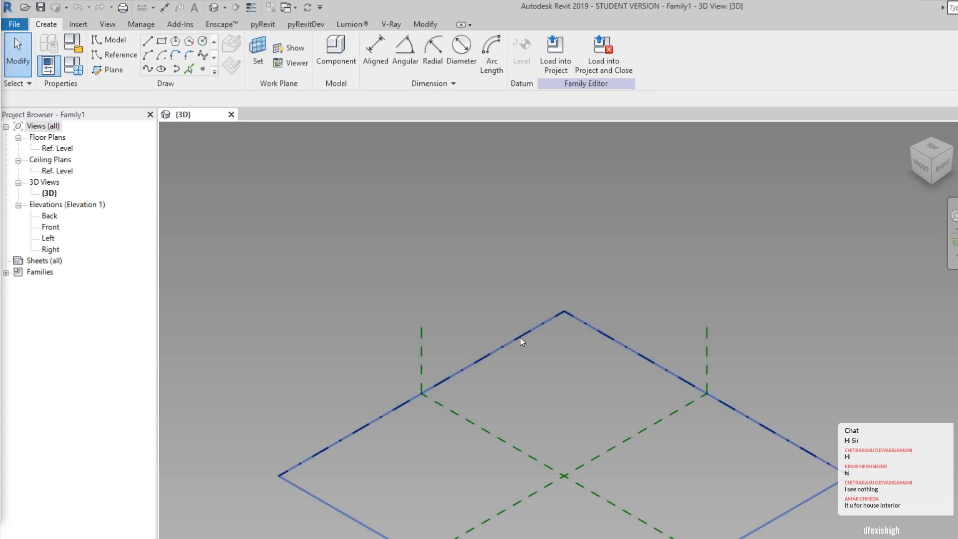
Place three reference points on the Ref. Level work plane around the crossing of the centre reference planes.
{"action": "middle_click_drag", "start_coordinate": [501, 393], "coordinate": [547, 295]}
{"action": "scroll", "coordinate": [553, 359], "scroll_direction": "up", "scroll_amount": 3}
{"action": "middle_click_drag", "start_coordinate": [556, 368], "coordinate": [398, 274], "text": "shift"}
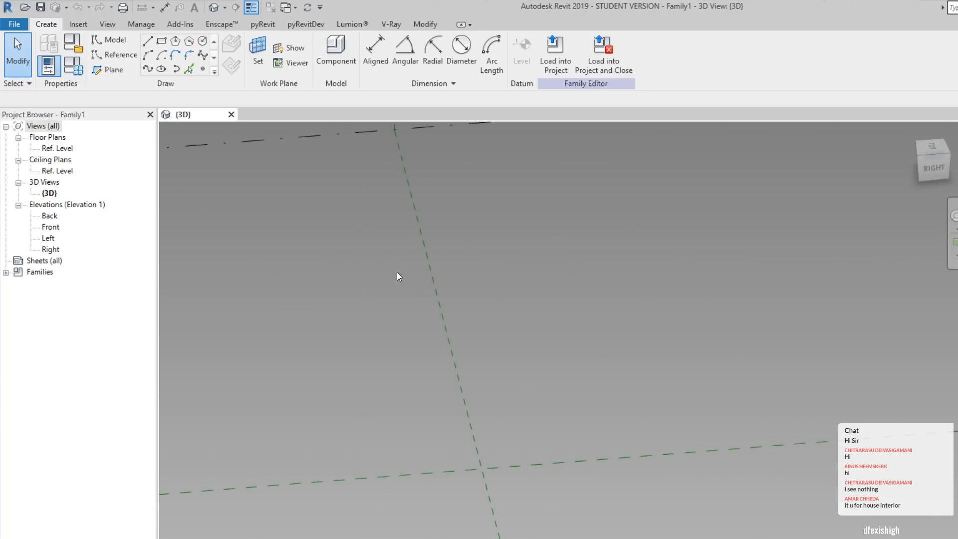
{"action": "left_click", "coordinate": [112, 57]}
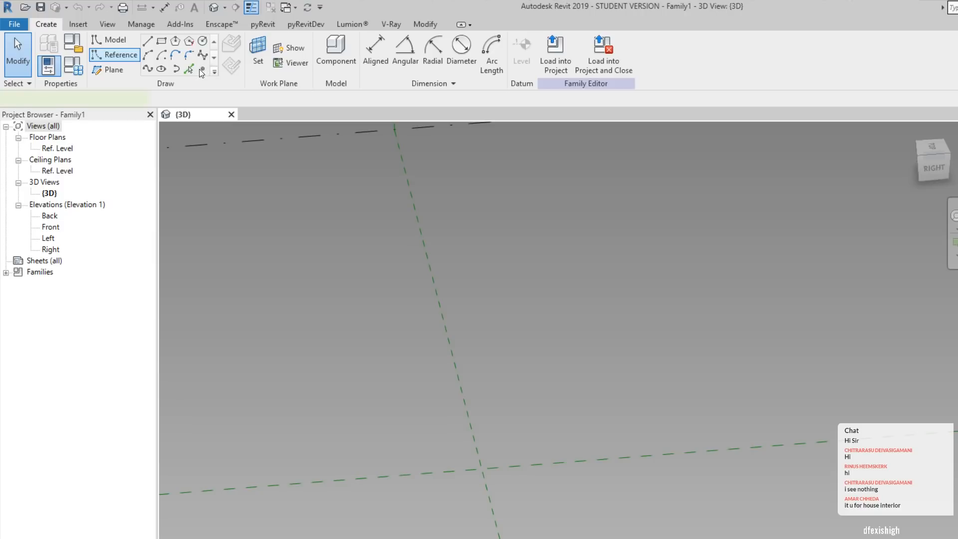
{"action": "left_click", "coordinate": [425, 467]}
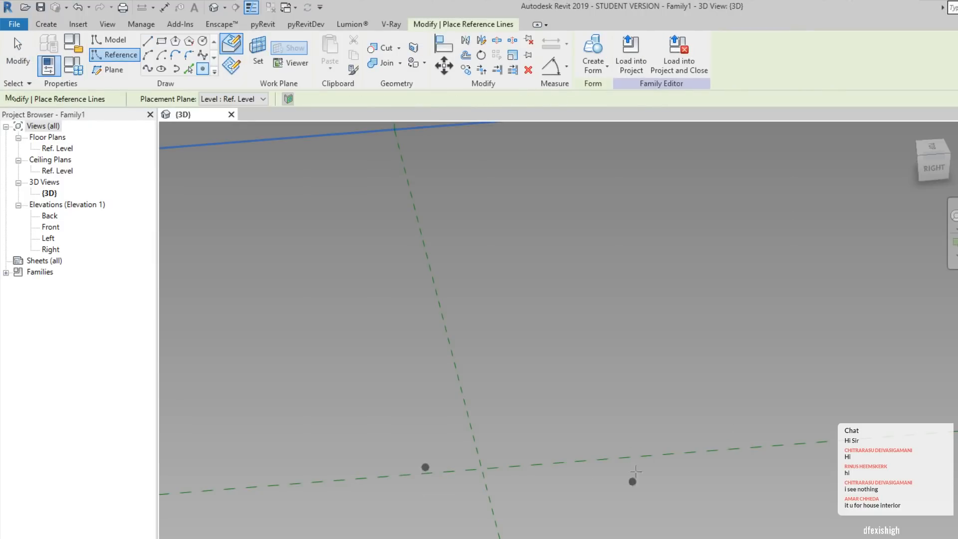
{"action": "left_click", "coordinate": [613, 453]}
{"action": "left_click", "coordinate": [477, 476]}
{"action": "middle_click_drag", "start_coordinate": [478, 476], "coordinate": [567, 443], "text": "shift"}
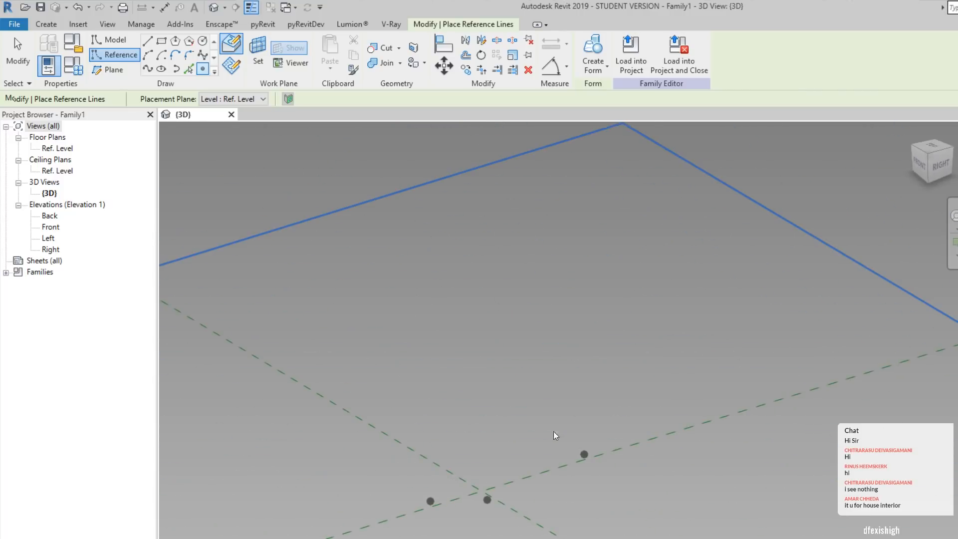
Delete the three reference points placed on the reference level.
{"action": "scroll", "coordinate": [486, 422], "scroll_direction": "down", "scroll_amount": 2}
{"action": "scroll", "coordinate": [512, 429], "scroll_direction": "down", "scroll_amount": 3}
{"action": "scroll", "coordinate": [511, 429], "scroll_direction": "up", "scroll_amount": 4}
{"action": "key", "text": "Escape"}
{"action": "left_click_drag", "start_coordinate": [382, 439], "coordinate": [625, 538]}
{"action": "key", "text": "Delete"}
{"action": "middle_click_drag", "start_coordinate": [563, 498], "coordinate": [594, 509]}
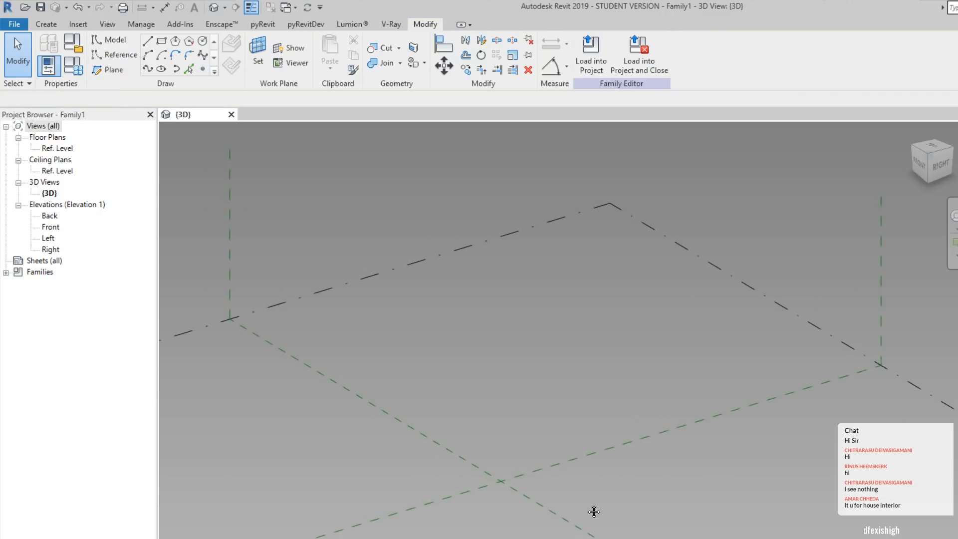
Set a vertical centre reference plane as the work plane and place four reference points on it in a rough rectangle.
{"action": "left_click", "coordinate": [258, 48]}
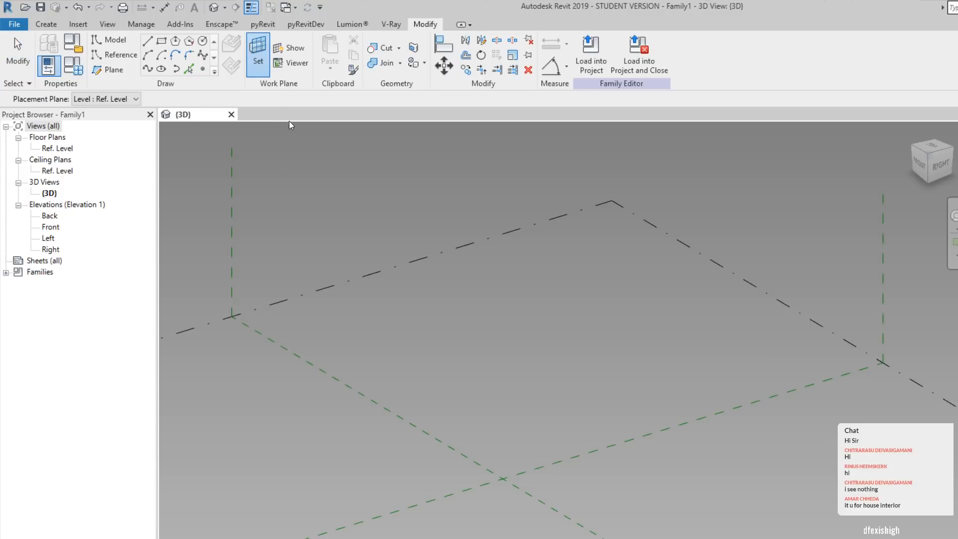
{"action": "left_click", "coordinate": [571, 457]}
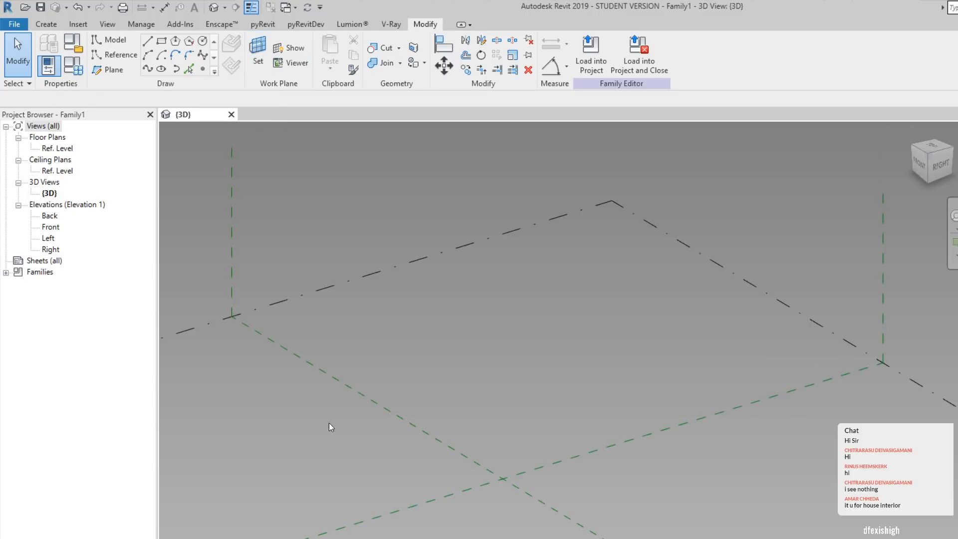
{"action": "left_click", "coordinate": [103, 56]}
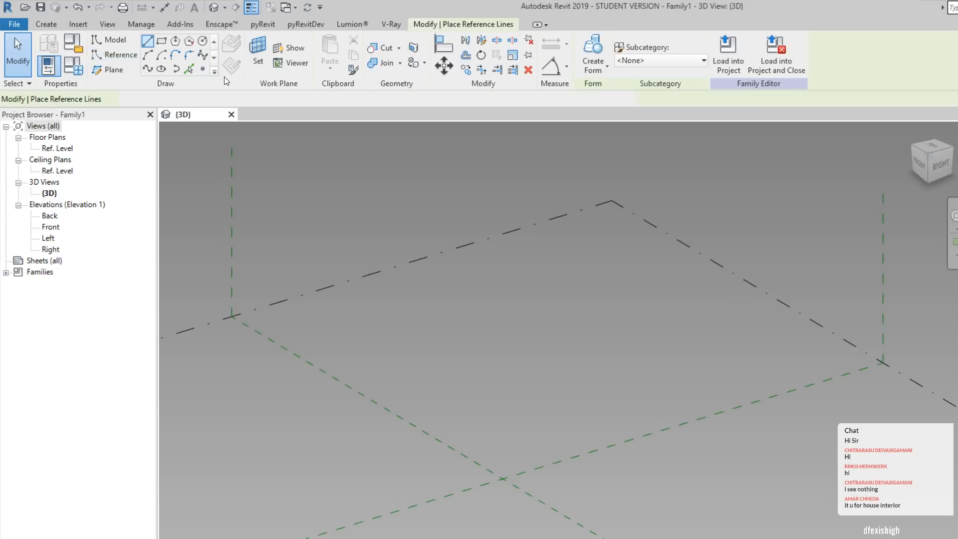
{"action": "left_click", "coordinate": [201, 72]}
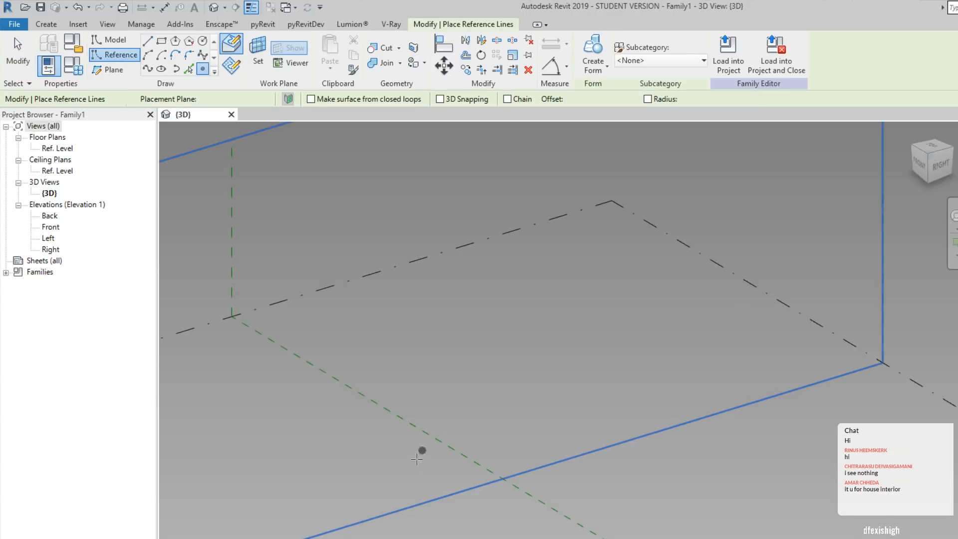
{"action": "left_click", "coordinate": [584, 433]}
{"action": "left_click", "coordinate": [567, 275]}
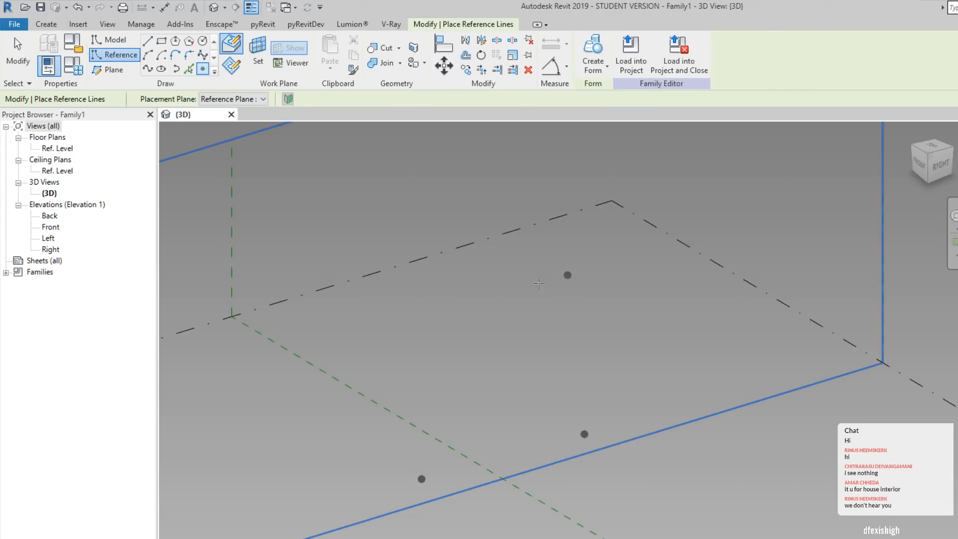
{"action": "left_click", "coordinate": [389, 307]}
{"action": "key", "text": "Escape"}
{"action": "key", "text": "Escape"}
Make the four reference points adaptive.
{"action": "left_click_drag", "start_coordinate": [349, 228], "coordinate": [697, 533]}
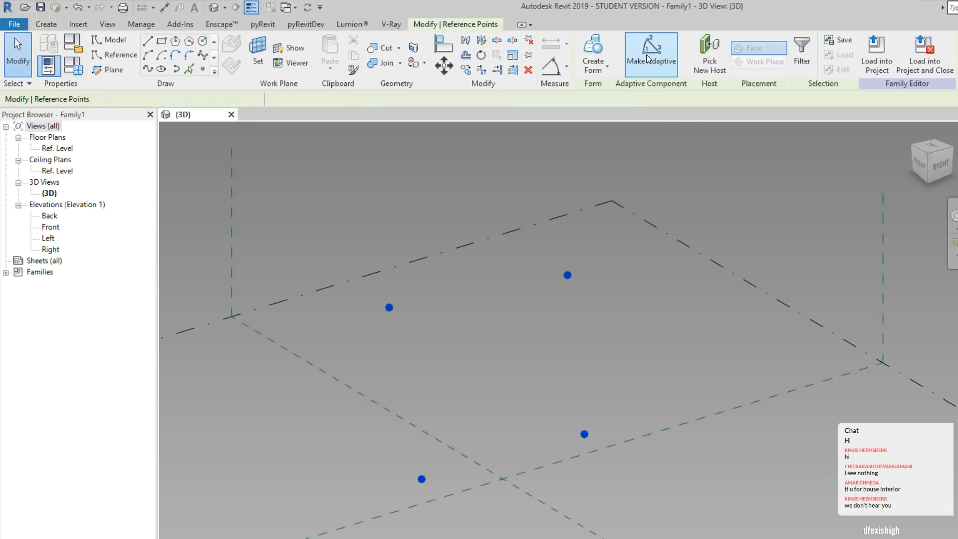
{"action": "left_click", "coordinate": [646, 55]}
{"action": "left_click", "coordinate": [703, 432]}
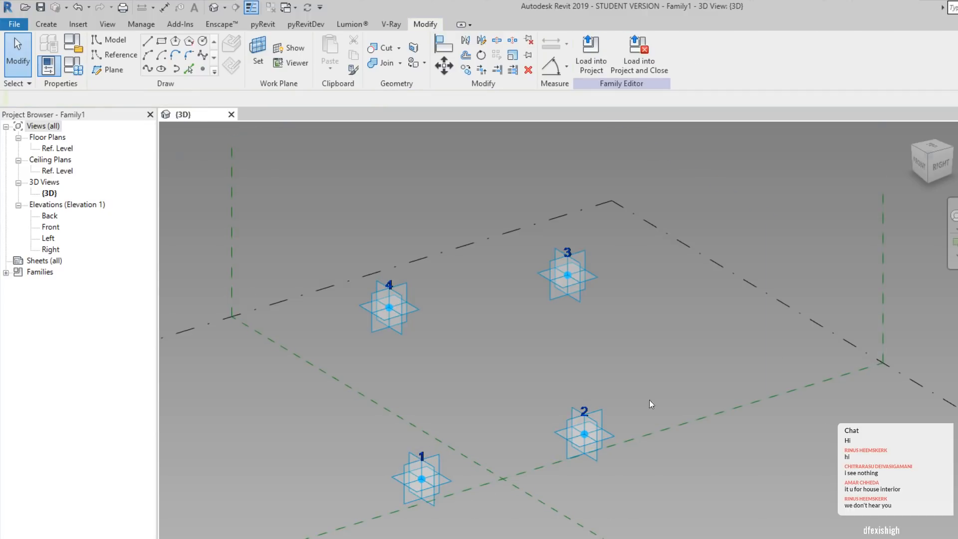
Align adaptive point 4 vertically above adaptive point 1.
{"action": "middle_click_drag", "start_coordinate": [773, 460], "coordinate": [705, 490], "text": "shift"}
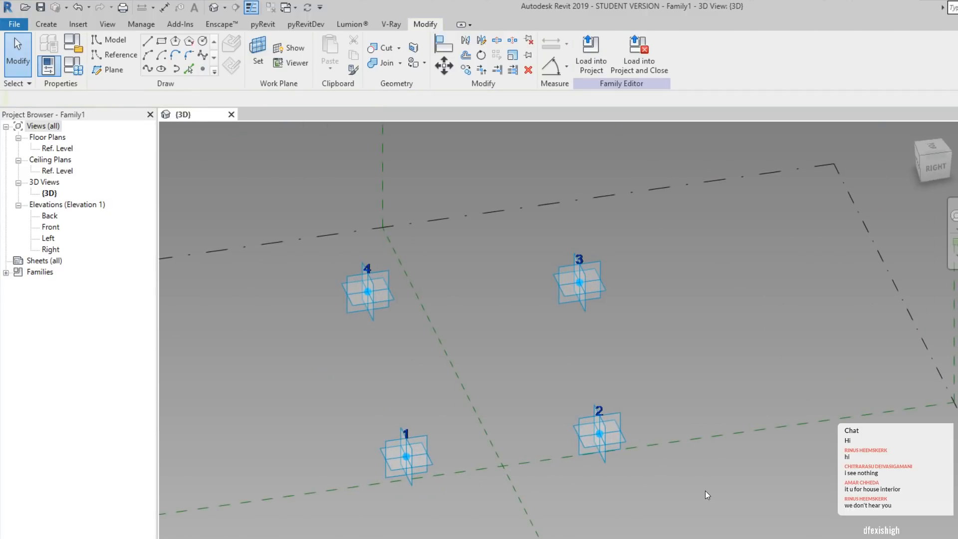
{"action": "key", "text": "a"}
{"action": "key", "text": "l"}
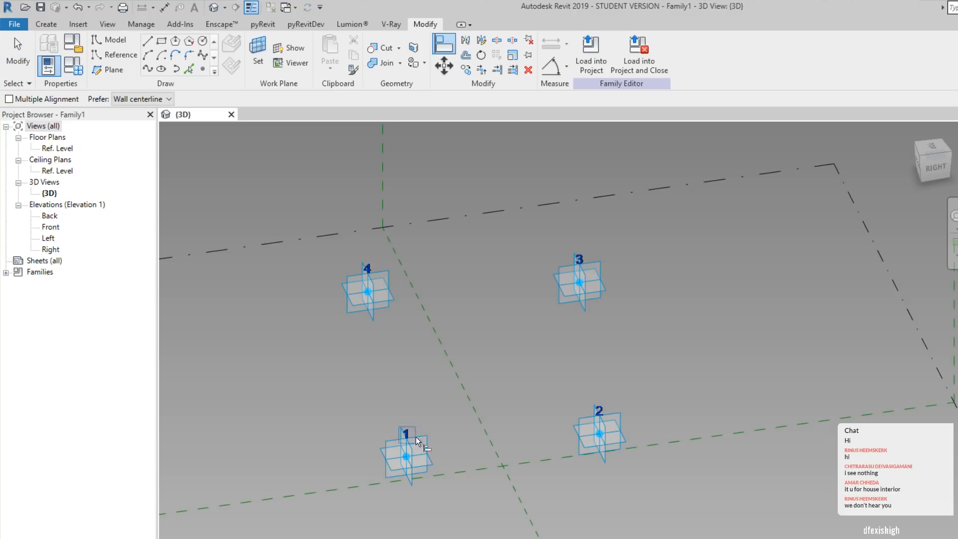
{"action": "left_click", "coordinate": [410, 488]}
{"action": "left_click", "coordinate": [384, 321]}
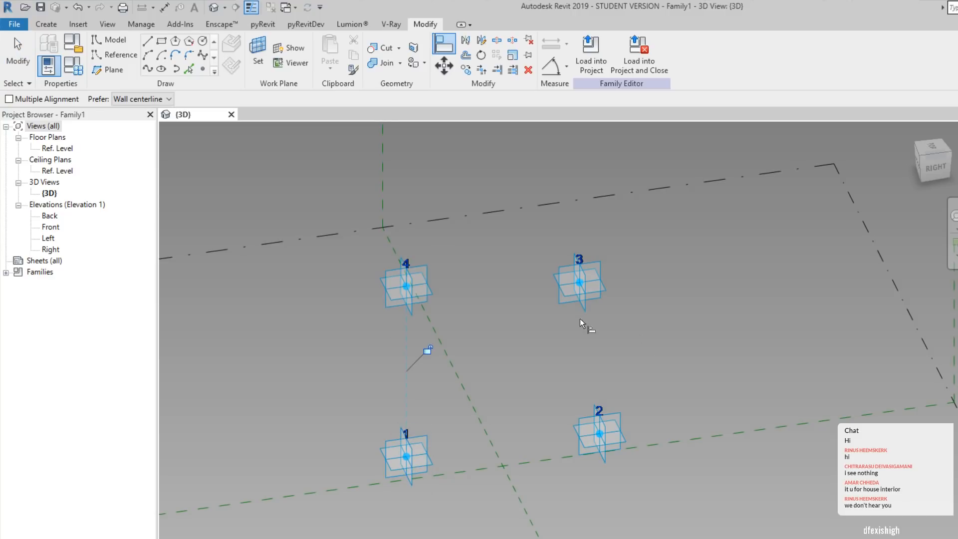
Align adaptive point 3 vertically above adaptive point 2.
{"action": "left_click", "coordinate": [604, 455]}
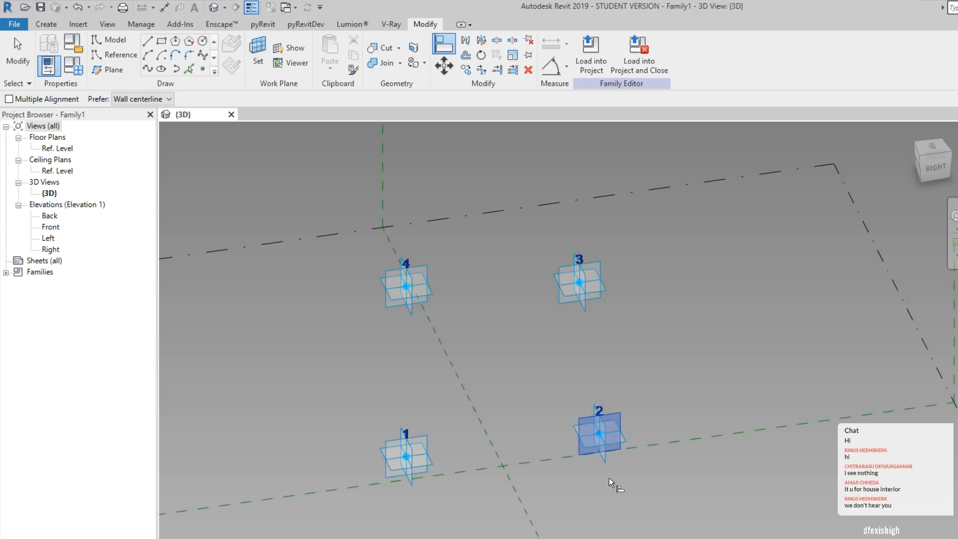
{"action": "key", "text": "Escape"}
{"action": "key", "text": "Escape"}
{"action": "key", "text": "a"}
{"action": "key", "text": "l"}
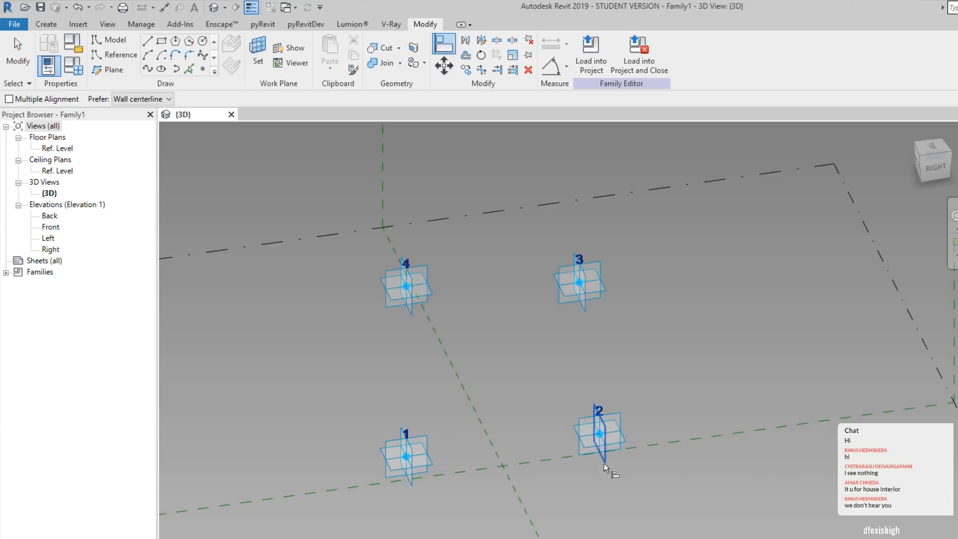
{"action": "left_click", "coordinate": [604, 457]}
{"action": "left_click", "coordinate": [582, 300]}
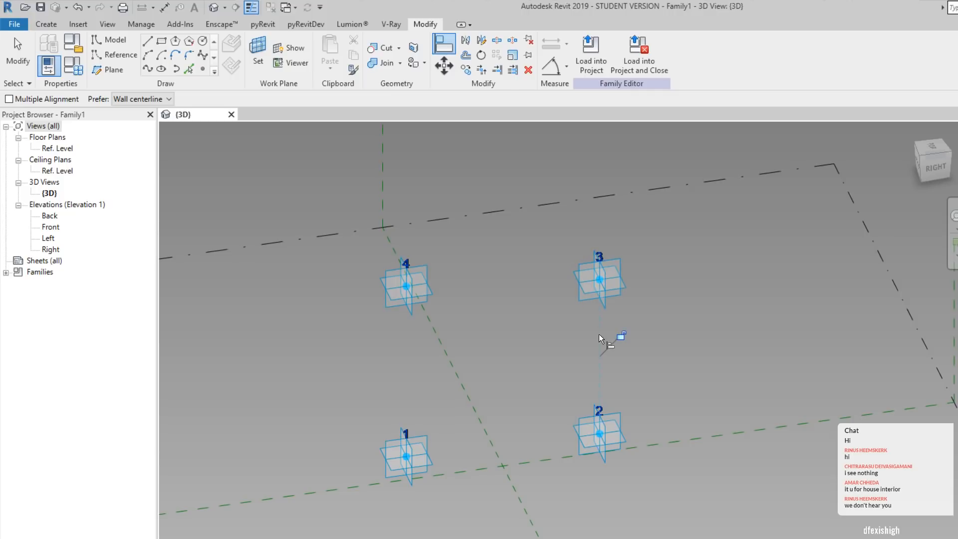
Align adaptive point 3 to the height of adaptive point 4 using their horizontal planes.
{"action": "middle_click_drag", "start_coordinate": [522, 366], "coordinate": [508, 299], "text": "shift"}
{"action": "left_click", "coordinate": [508, 302]}
{"action": "left_click", "coordinate": [617, 286]}
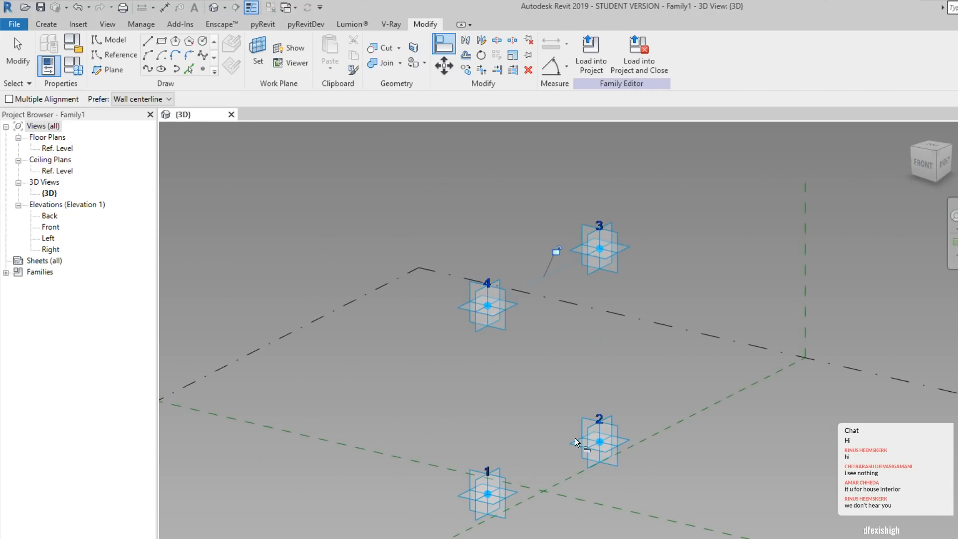
{"action": "left_click", "coordinate": [450, 465]}
{"action": "scroll", "coordinate": [421, 459], "scroll_direction": "down", "scroll_amount": 2}
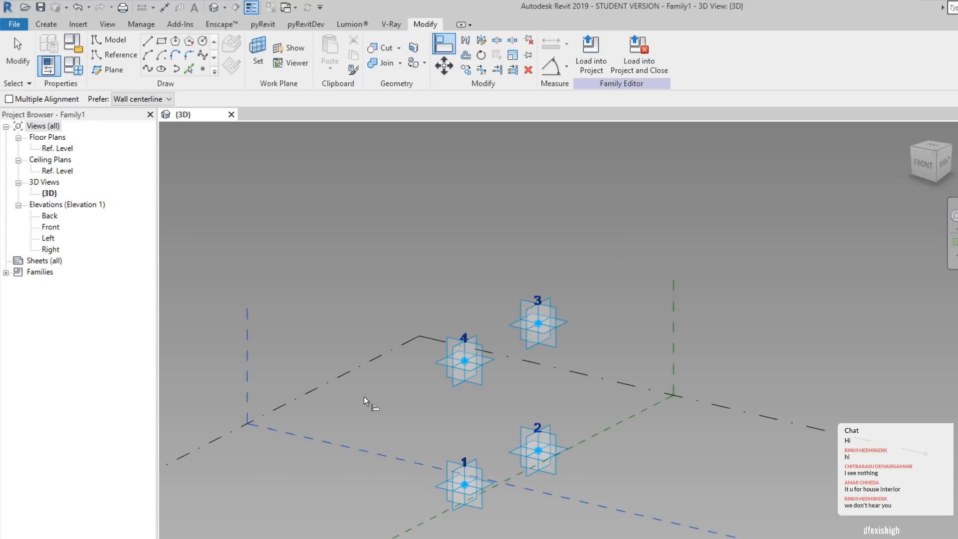
{"action": "key", "text": "Escape"}
{"action": "key", "text": "Escape"}
Align the horizontal planes of adaptive points 1 and 2 with the reference level.
{"action": "key", "text": "a"}
{"action": "key", "text": "l"}
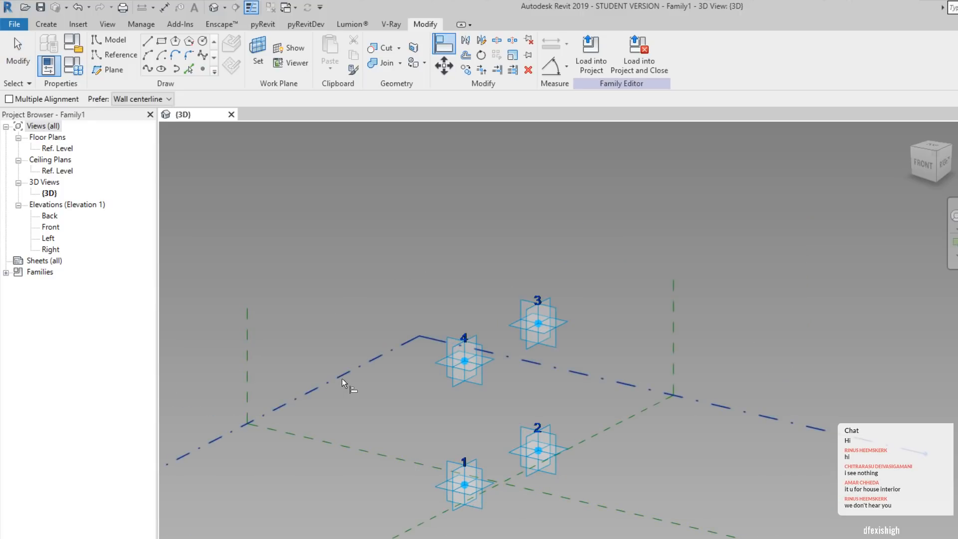
{"action": "left_click", "coordinate": [442, 484]}
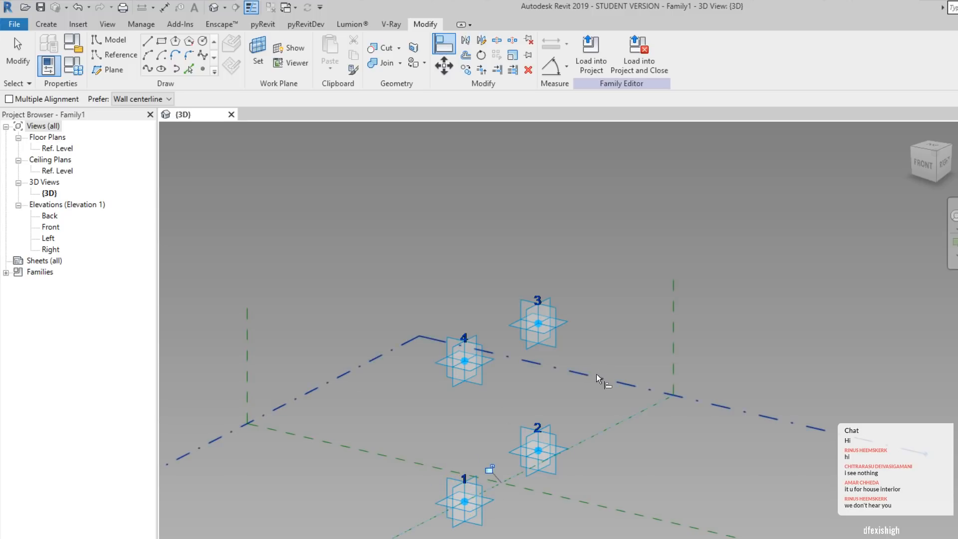
{"action": "left_click", "coordinate": [511, 453]}
{"action": "middle_click_drag", "start_coordinate": [640, 451], "coordinate": [500, 435], "text": "shift"}
{"action": "scroll", "coordinate": [491, 414], "scroll_direction": "up", "scroll_amount": 2}
{"action": "scroll", "coordinate": [491, 414], "scroll_direction": "down", "scroll_amount": 2}
{"action": "key", "text": "Escape"}
{"action": "key", "text": "Escape"}
Move adaptive points 3 and 4 together straight up in the Right view orientation.
{"action": "mouse_move", "coordinate": [318, 251]}
{"action": "left_mouse_down"}
{"action": "mouse_move", "coordinate": [705, 381]}
{"action": "mouse_move", "coordinate": [707, 424]}
{"action": "left_mouse_up"}
{"action": "left_click", "coordinate": [933, 165]}
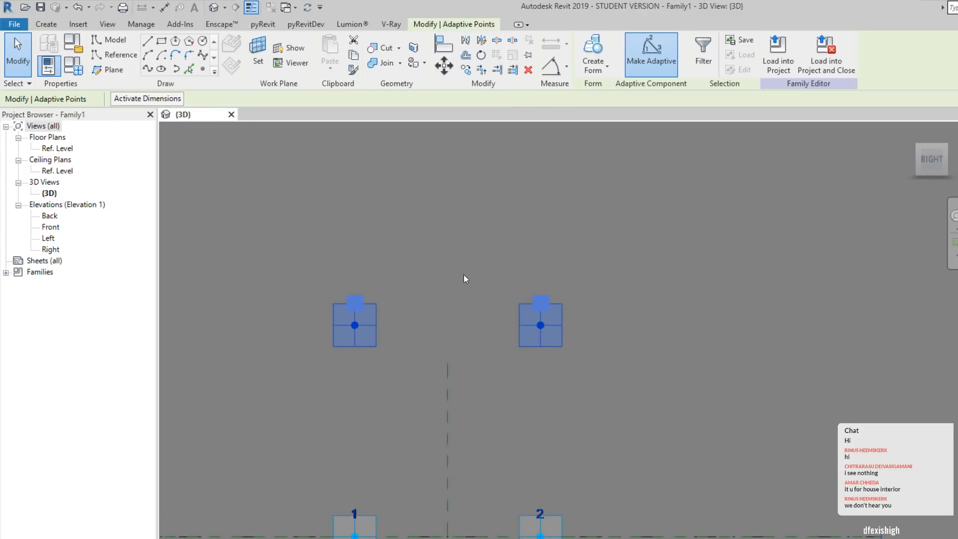
{"action": "left_click", "coordinate": [443, 65]}
{"action": "left_click", "coordinate": [613, 493]}
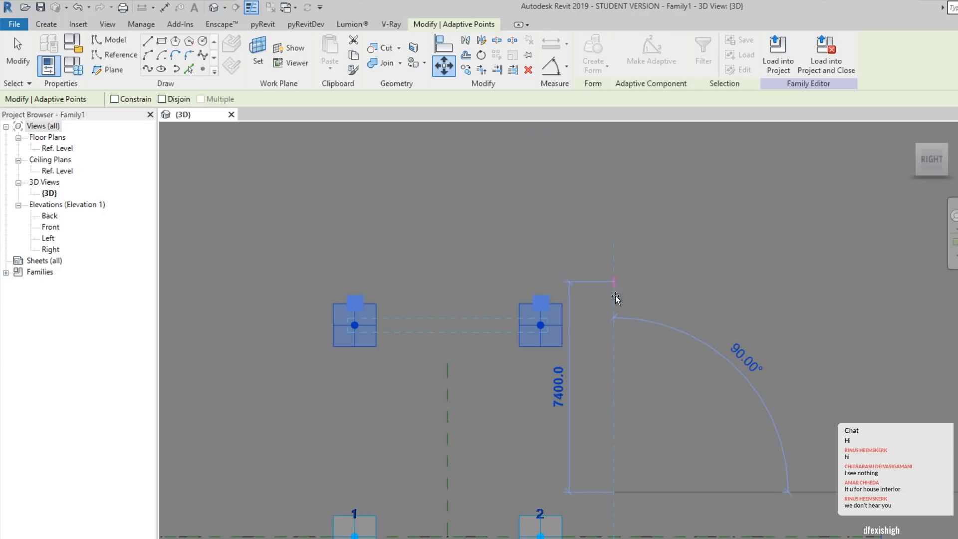
{"action": "left_click", "coordinate": [619, 398]}
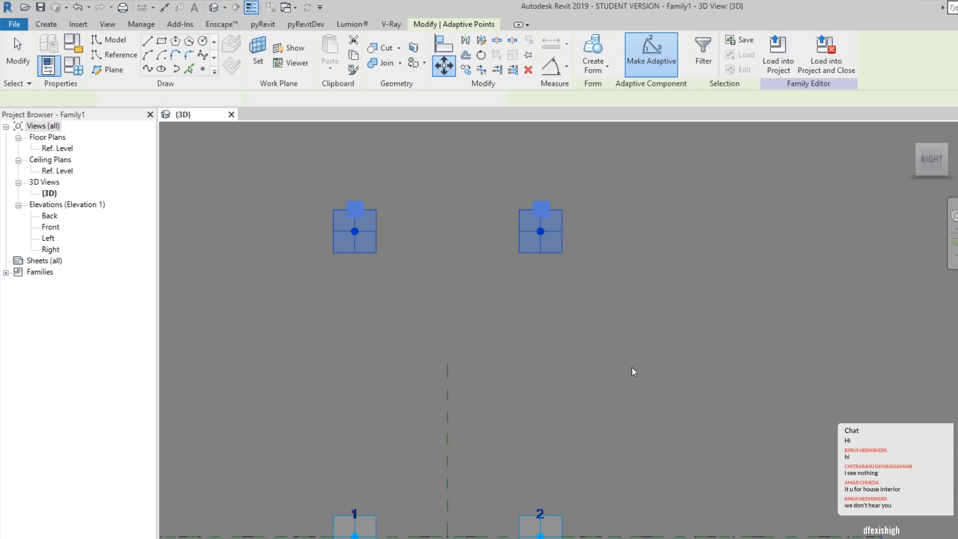
{"action": "scroll", "coordinate": [636, 346], "scroll_direction": "down", "scroll_amount": 2}
{"action": "scroll", "coordinate": [606, 353], "scroll_direction": "up", "scroll_amount": 2}
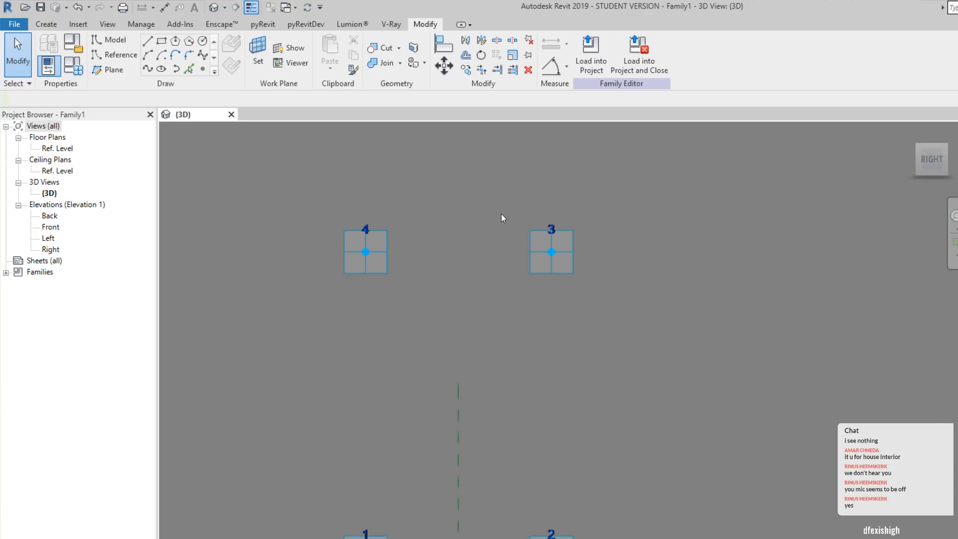
Draw a reference line from adaptive point 1 to adaptive point 2 with 3D Snapping enabled.
{"action": "left_click", "coordinate": [46, 24]}
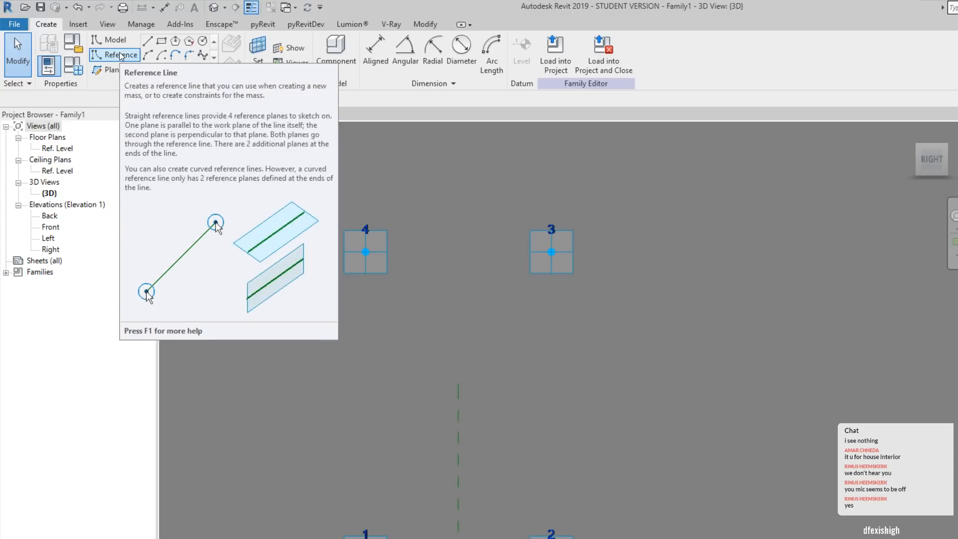
{"action": "middle_click_drag", "start_coordinate": [519, 423], "coordinate": [541, 405]}
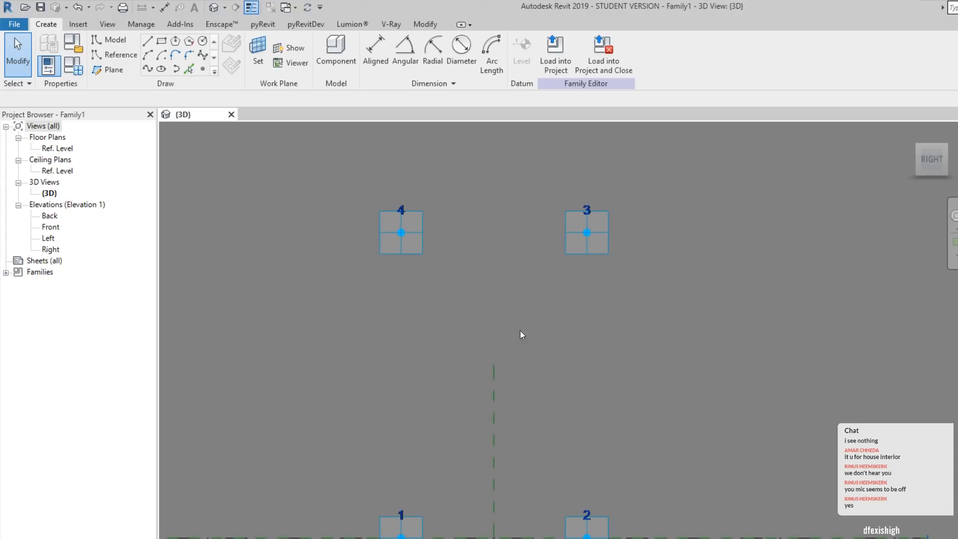
{"action": "middle_click_drag", "start_coordinate": [487, 352], "coordinate": [554, 429], "text": "shift"}
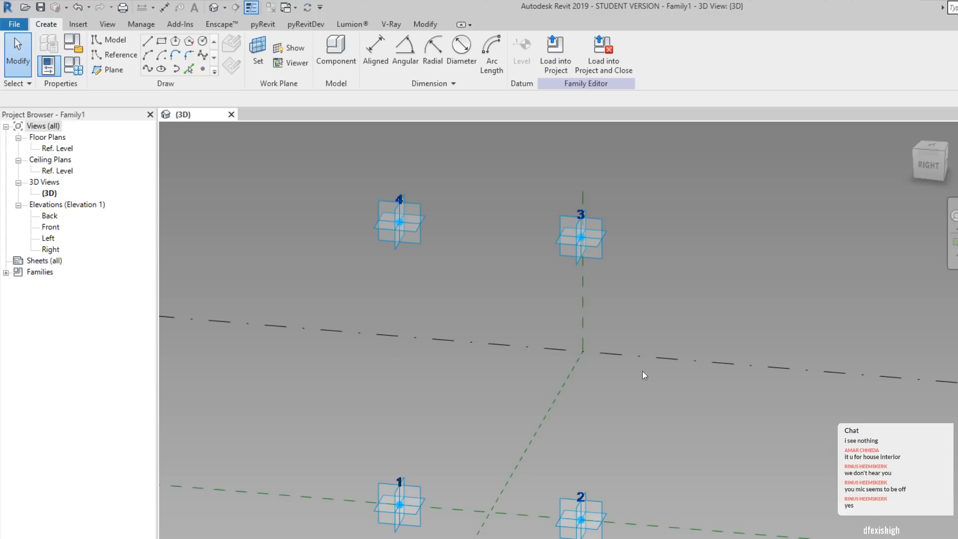
{"action": "middle_click_drag", "start_coordinate": [479, 481], "coordinate": [468, 457]}
{"action": "left_click", "coordinate": [120, 56]}
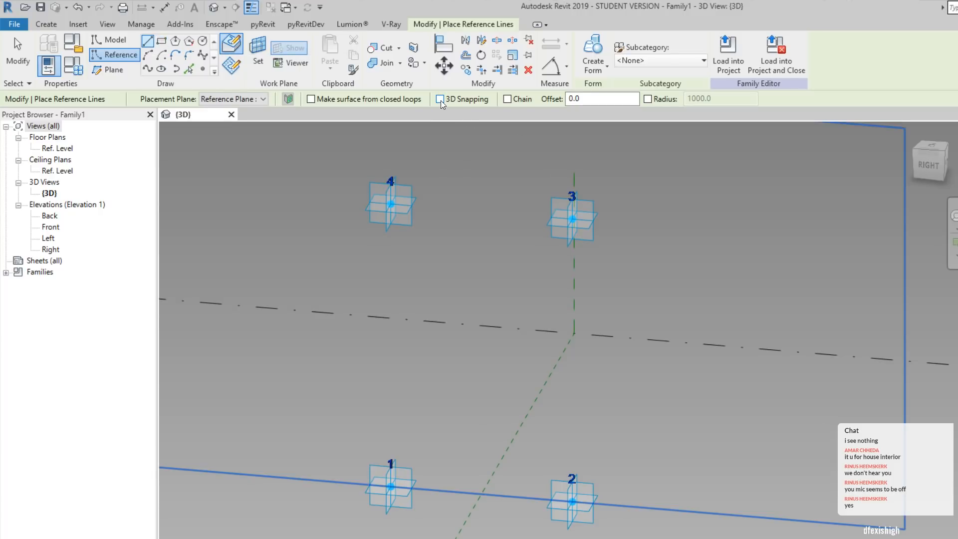
{"action": "left_click", "coordinate": [440, 99]}
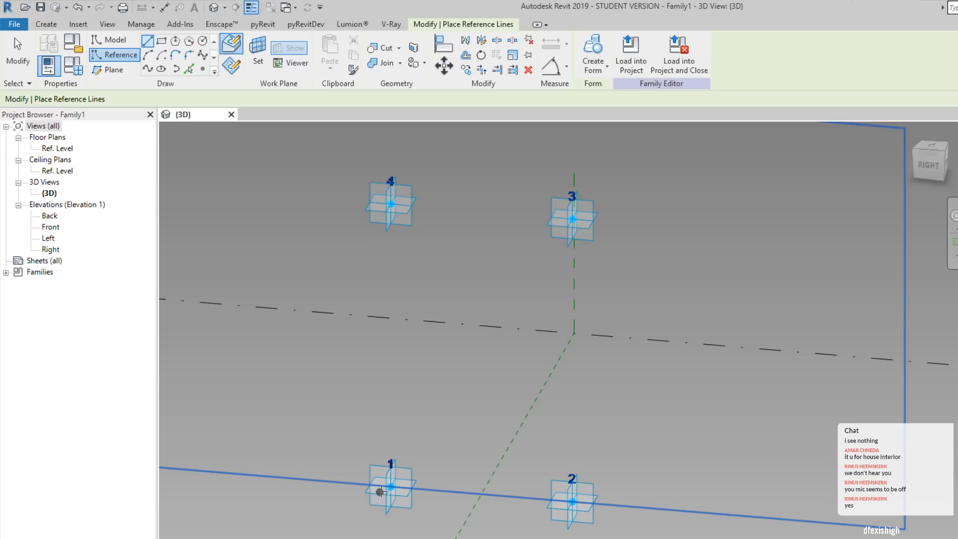
{"action": "left_click", "coordinate": [390, 484]}
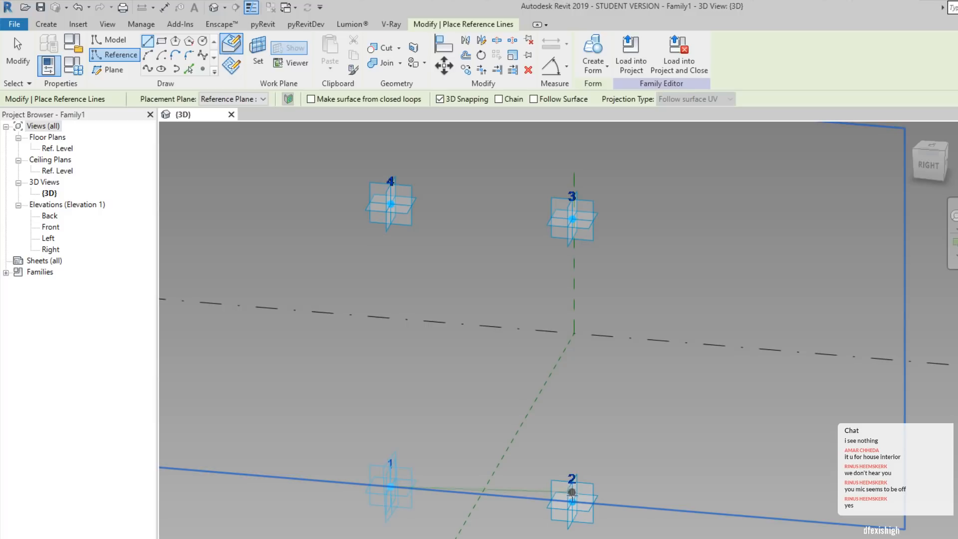
{"action": "left_click", "coordinate": [572, 500]}
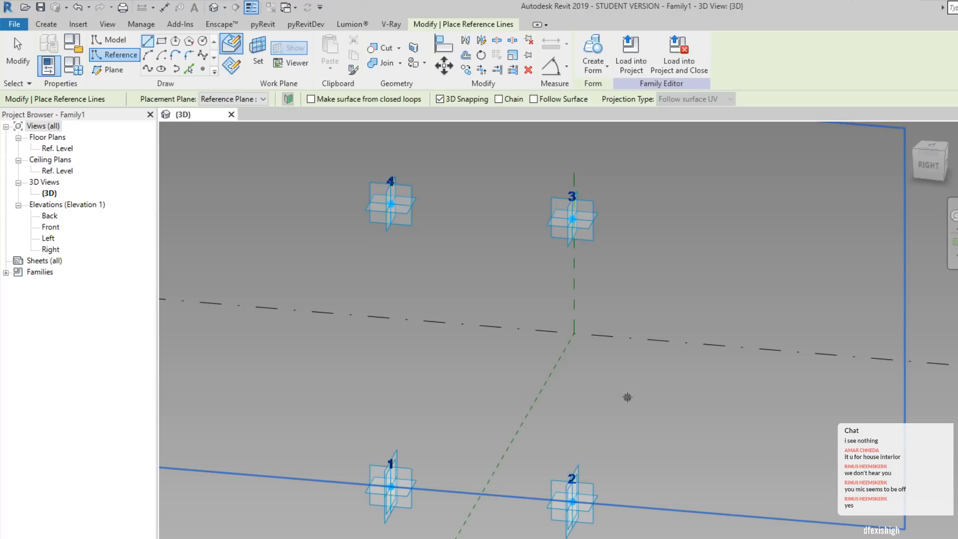
Draw reference lines from adaptive point 2 to 3, 3 to 4, and 4 to 1 to close the frame.
{"action": "left_click", "coordinate": [574, 500]}
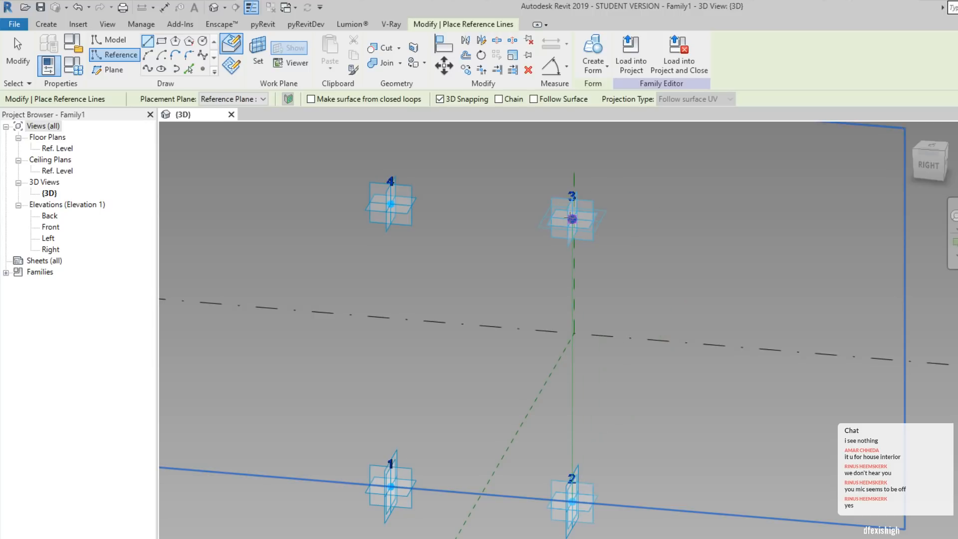
{"action": "left_click", "coordinate": [572, 219]}
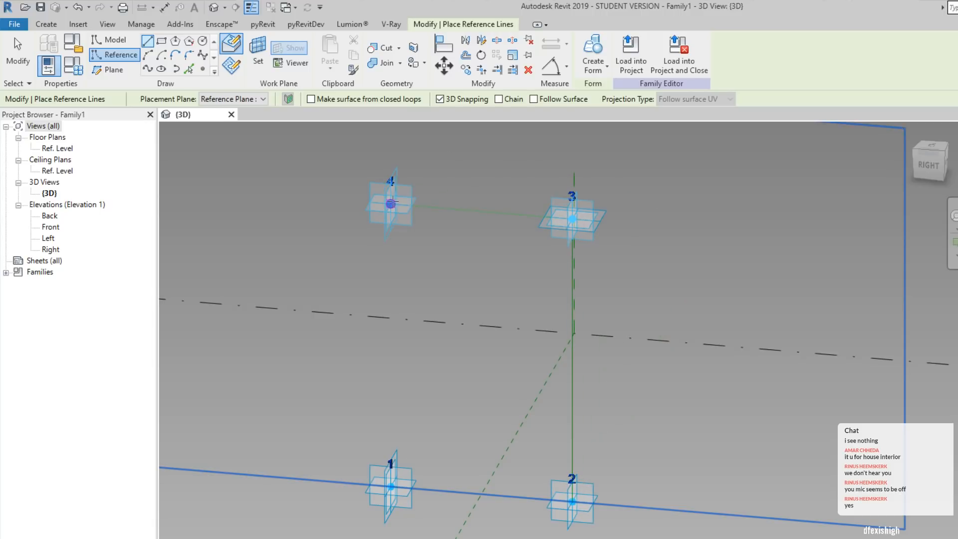
{"action": "left_click", "coordinate": [395, 191]}
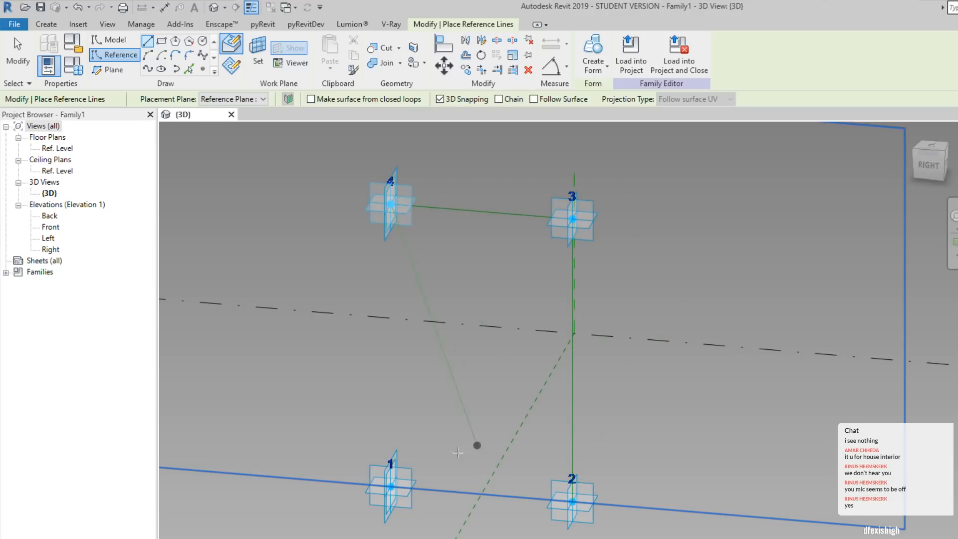
{"action": "left_click", "coordinate": [385, 483]}
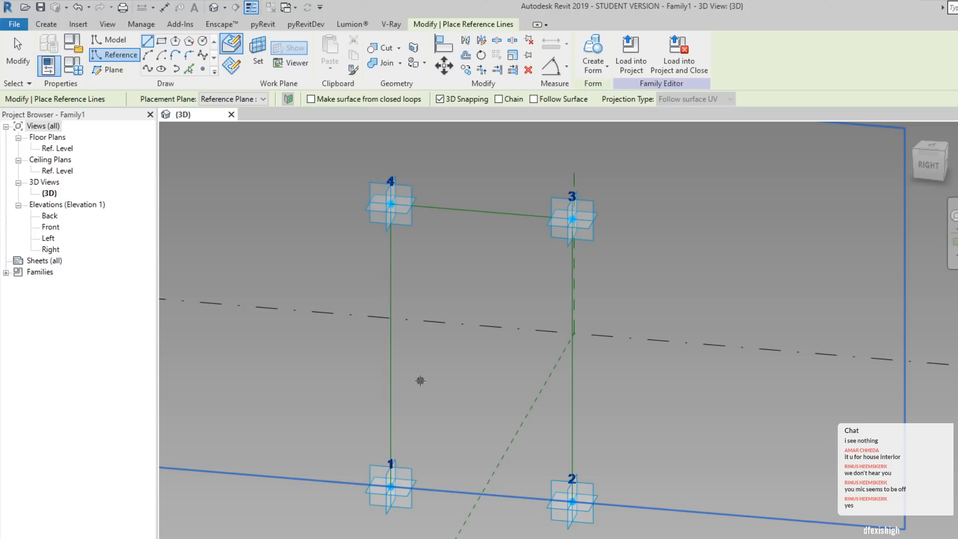
{"action": "key", "text": "Escape"}
{"action": "key", "text": "Escape"}
Test the frame by moving adaptive point 1 away from point 2 along their shared axis, and undo the move.
{"action": "middle_click_drag", "start_coordinate": [433, 351], "coordinate": [411, 507], "text": "shift"}
{"action": "left_click", "coordinate": [425, 473]}
{"action": "scroll", "coordinate": [385, 489], "scroll_direction": "up", "scroll_amount": 2}
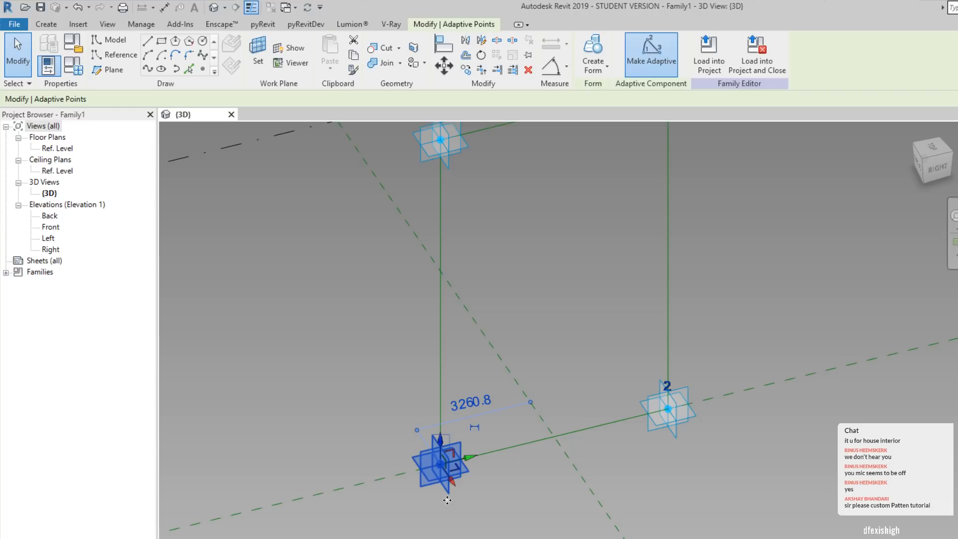
{"action": "middle_click_drag", "start_coordinate": [469, 485], "coordinate": [485, 465], "text": "shift"}
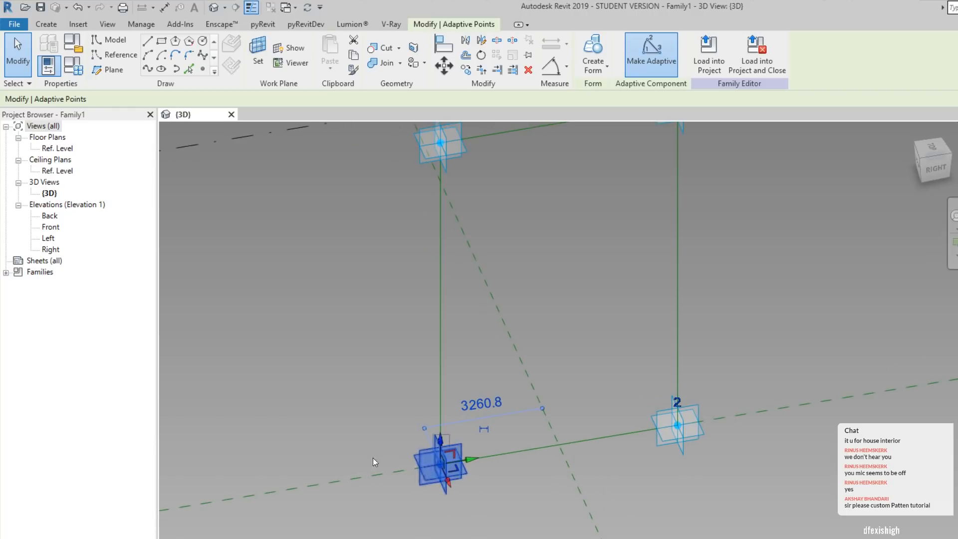
{"action": "left_click_drag", "start_coordinate": [473, 464], "coordinate": [359, 479]}
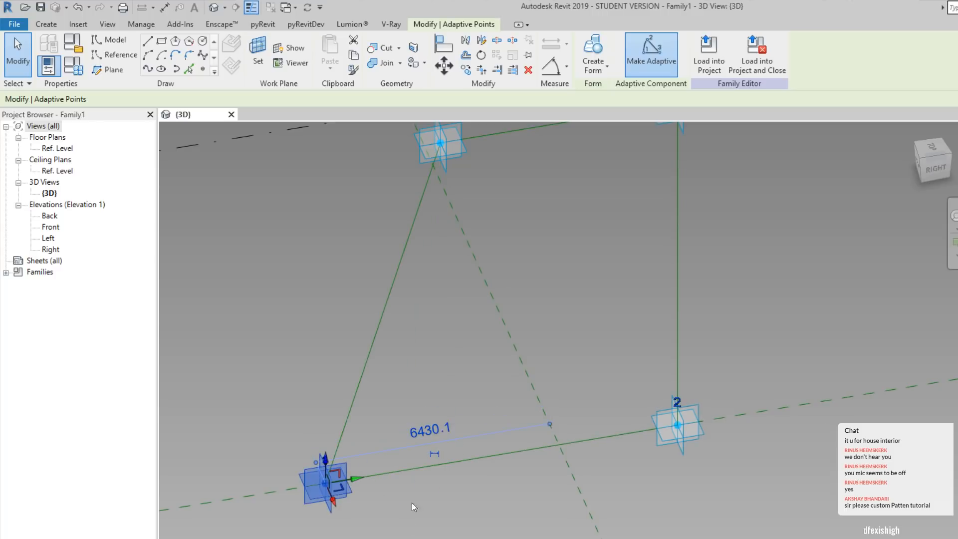
{"action": "key", "text": "ctrl+z"}
{"action": "middle_click_drag", "start_coordinate": [529, 538], "coordinate": [417, 537], "text": "shift"}
{"action": "middle_click_drag", "start_coordinate": [417, 537], "coordinate": [420, 537], "text": "shift"}
{"action": "middle_click_drag", "start_coordinate": [430, 466], "coordinate": [387, 450]}
{"action": "scroll", "coordinate": [381, 514], "scroll_direction": "down", "scroll_amount": 2}
{"action": "middle_click_drag", "start_coordinate": [380, 515], "coordinate": [386, 504], "text": "shift"}
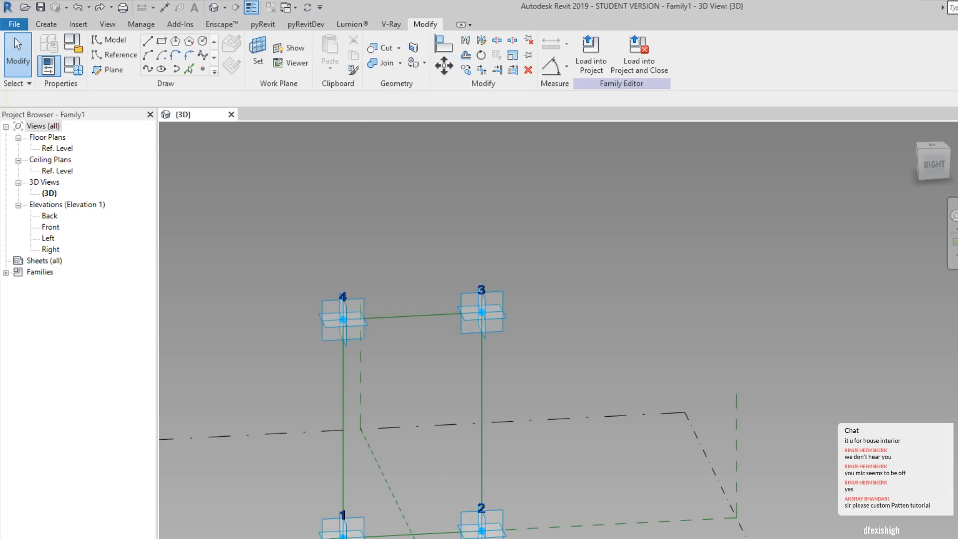
{"action": "middle_click_drag", "start_coordinate": [348, 482], "coordinate": [394, 475], "text": "shift"}
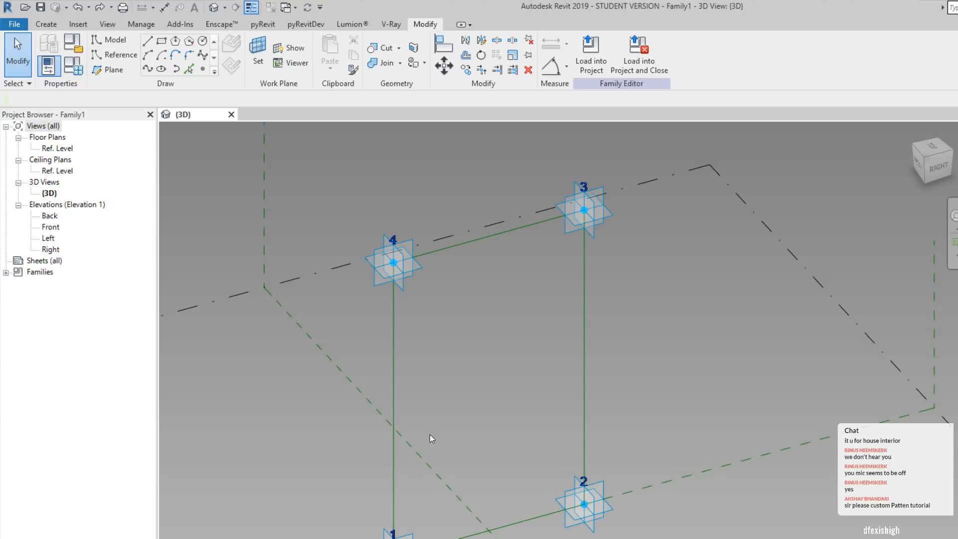
In the Right view orientation, place two reference points on the upper line, one near adaptive point 4 and one near point 3.
{"action": "left_click", "coordinate": [937, 167]}
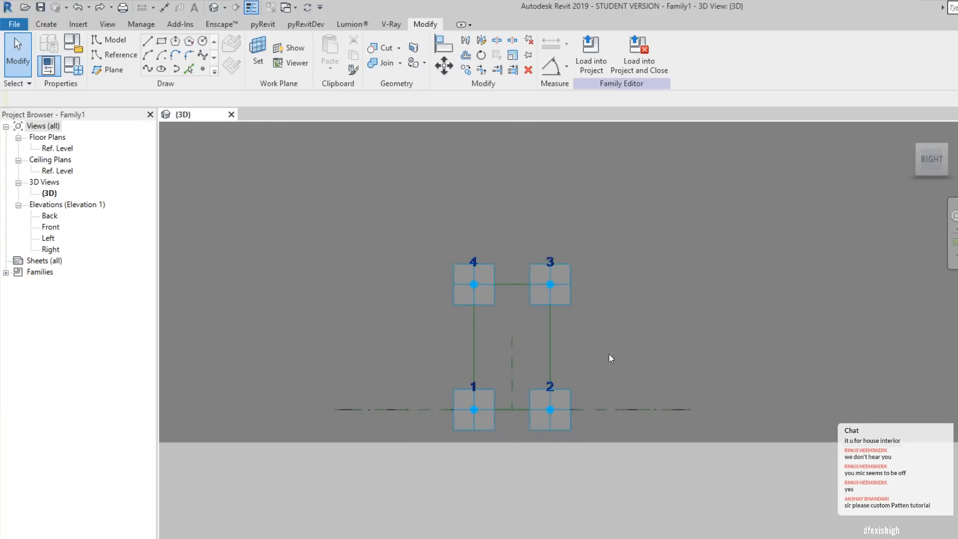
{"action": "scroll", "coordinate": [585, 411], "scroll_direction": "up", "scroll_amount": 5}
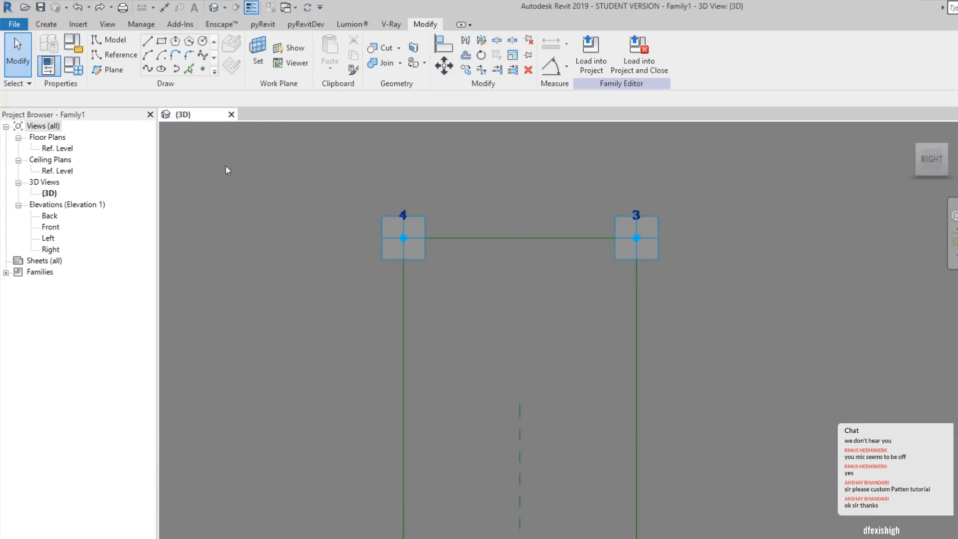
{"action": "middle_click_drag", "start_coordinate": [369, 327], "coordinate": [357, 295]}
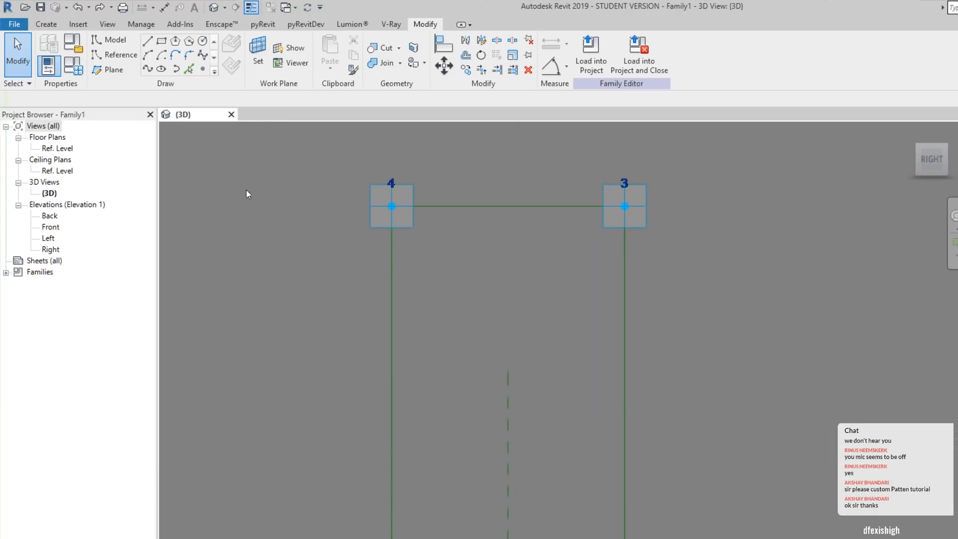
{"action": "left_click", "coordinate": [120, 58]}
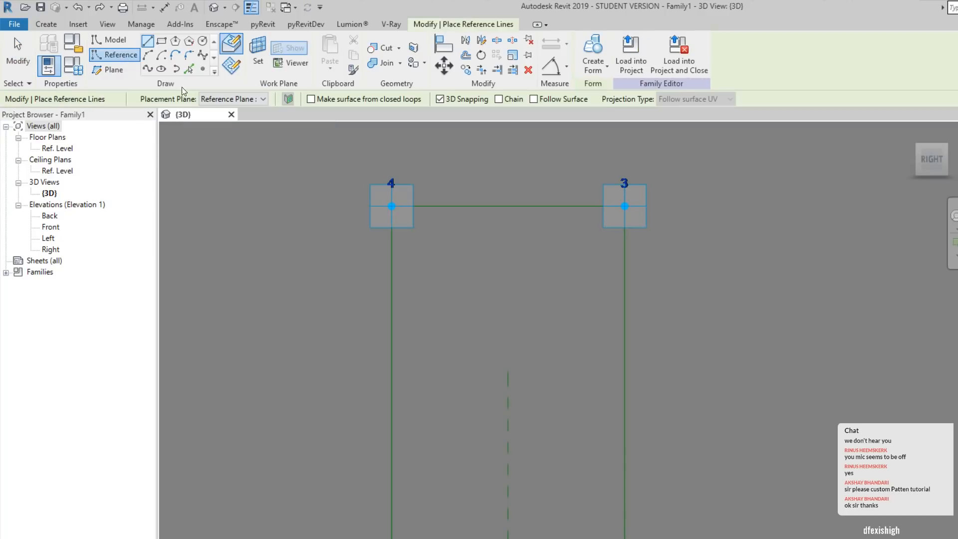
{"action": "left_click", "coordinate": [203, 71]}
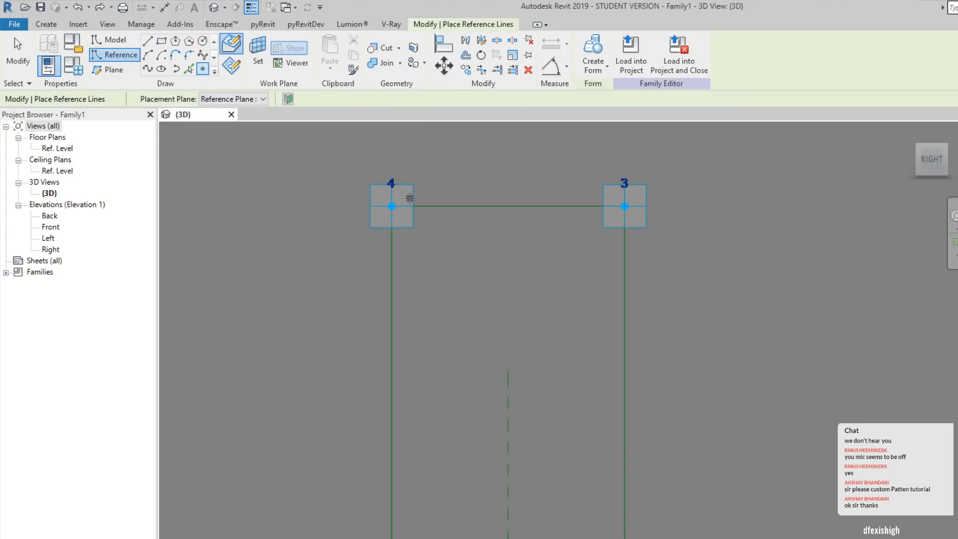
{"action": "left_click", "coordinate": [422, 206]}
{"action": "left_click", "coordinate": [600, 206]}
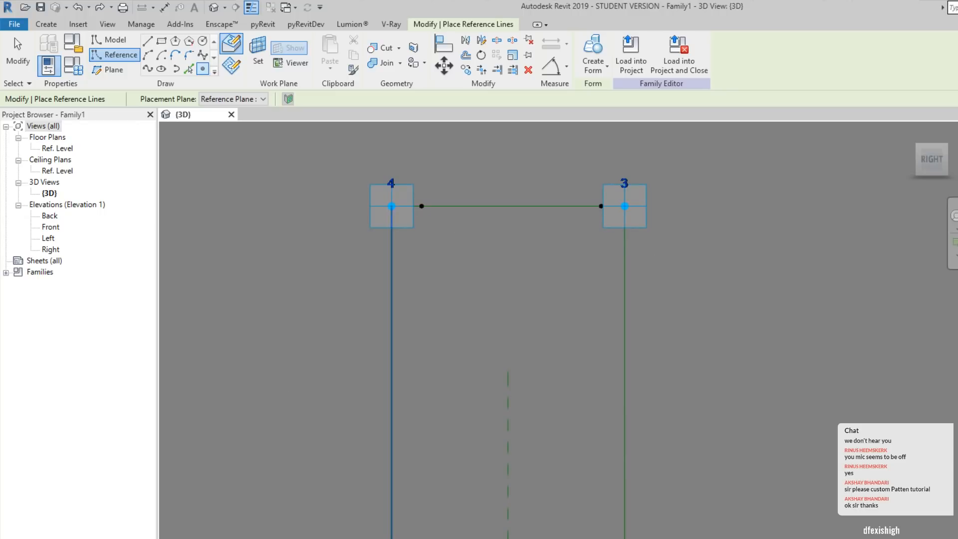
Place reference points near both ends of the two vertical reference lines and of the lower reference line.
{"action": "left_click", "coordinate": [392, 244]}
{"action": "left_click", "coordinate": [624, 242]}
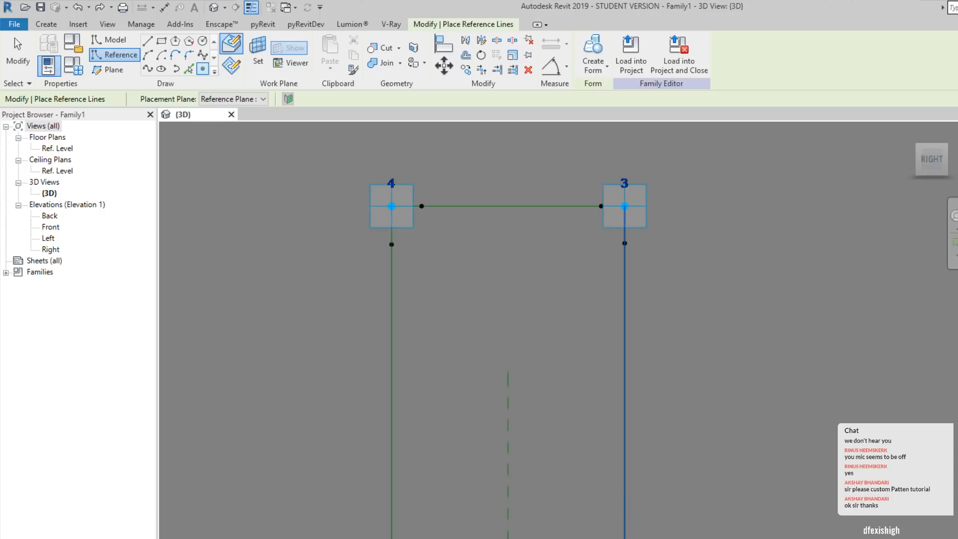
{"action": "key", "text": "Escape"}
{"action": "key", "text": "Escape"}
{"action": "middle_click_drag", "start_coordinate": [579, 530], "coordinate": [541, 423]}
{"action": "middle_click_drag", "start_coordinate": [472, 402], "coordinate": [514, 467]}
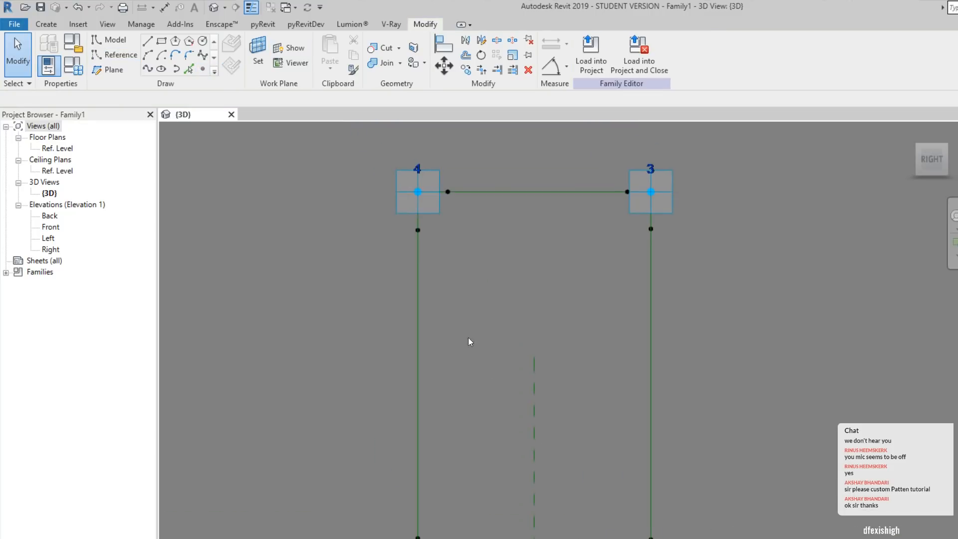
Draw a 3D-snapped reference line between the upper points hosted on the two vertical lines.
{"action": "middle_click_drag", "start_coordinate": [478, 320], "coordinate": [434, 319]}
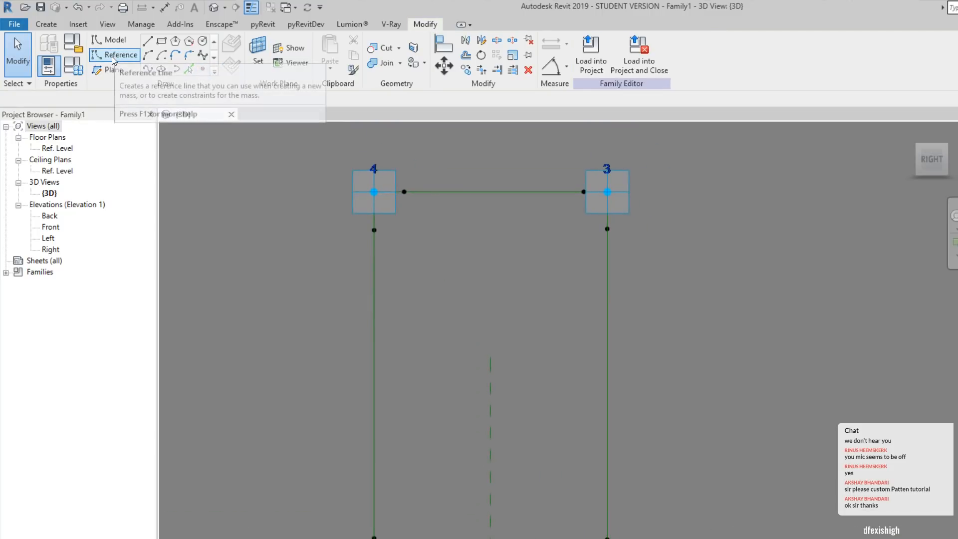
{"action": "left_click", "coordinate": [127, 56]}
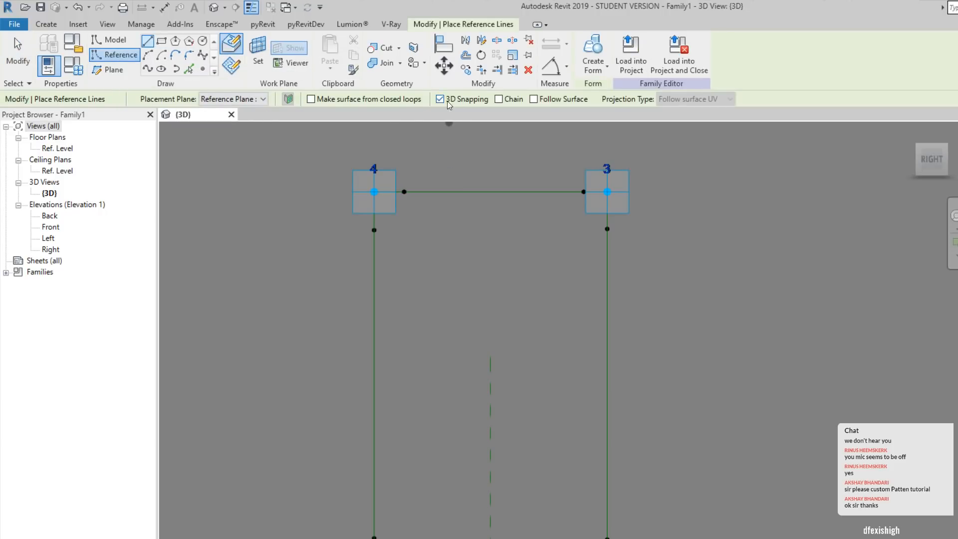
{"action": "left_click", "coordinate": [373, 229]}
{"action": "left_click", "coordinate": [606, 229]}
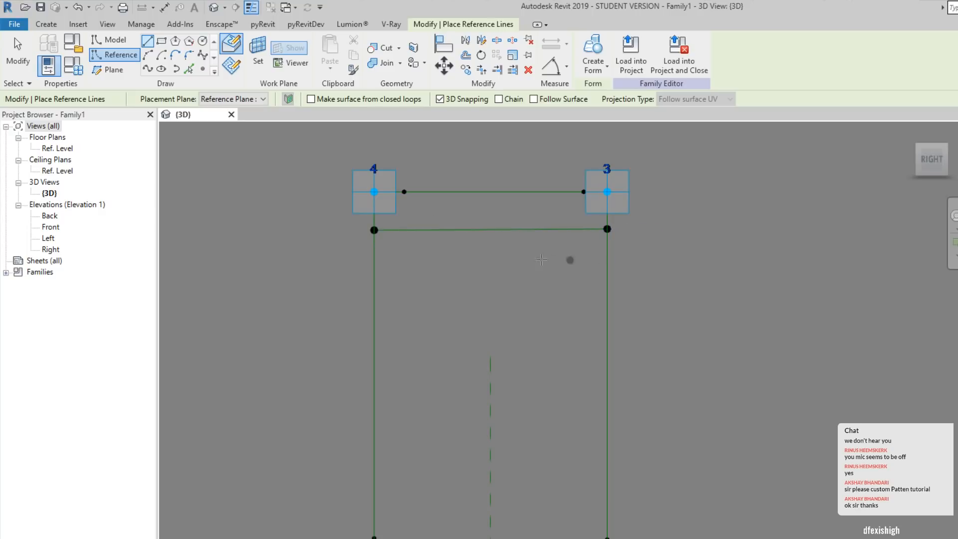
{"action": "key", "text": "Escape"}
{"action": "key", "text": "Escape"}
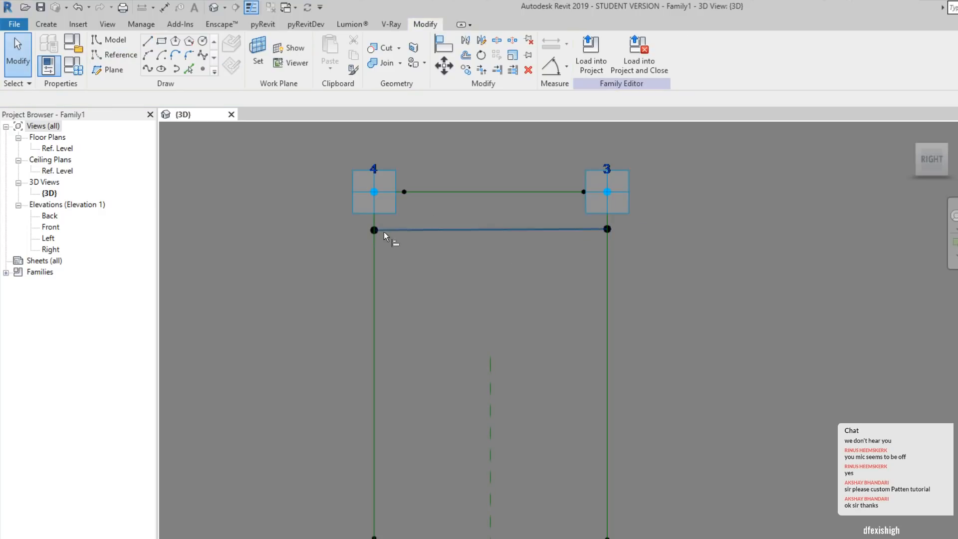
Align the facing points on the two vertical lines so each pair sits at the same height.
{"action": "key", "text": "a"}
{"action": "key", "text": "l"}
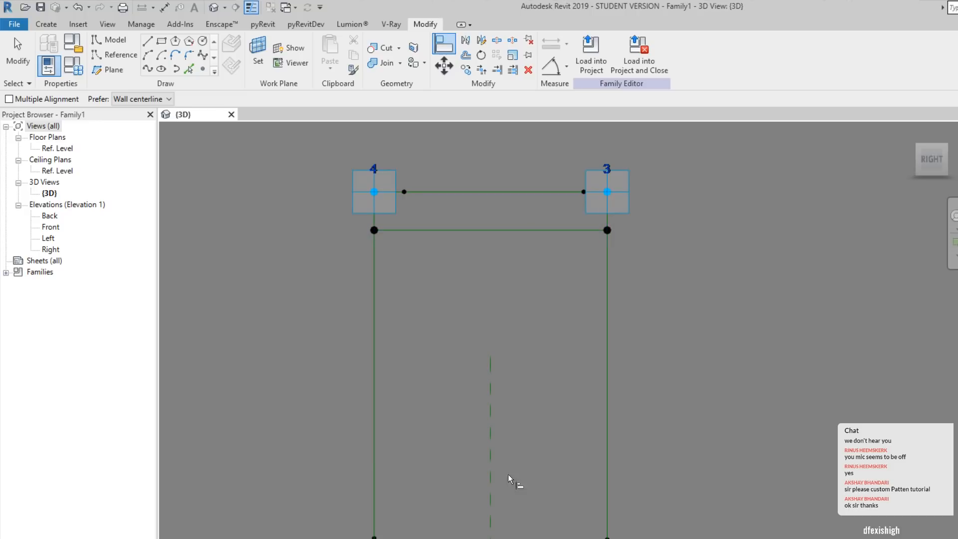
{"action": "scroll", "coordinate": [523, 432], "scroll_direction": "up", "scroll_amount": 2}
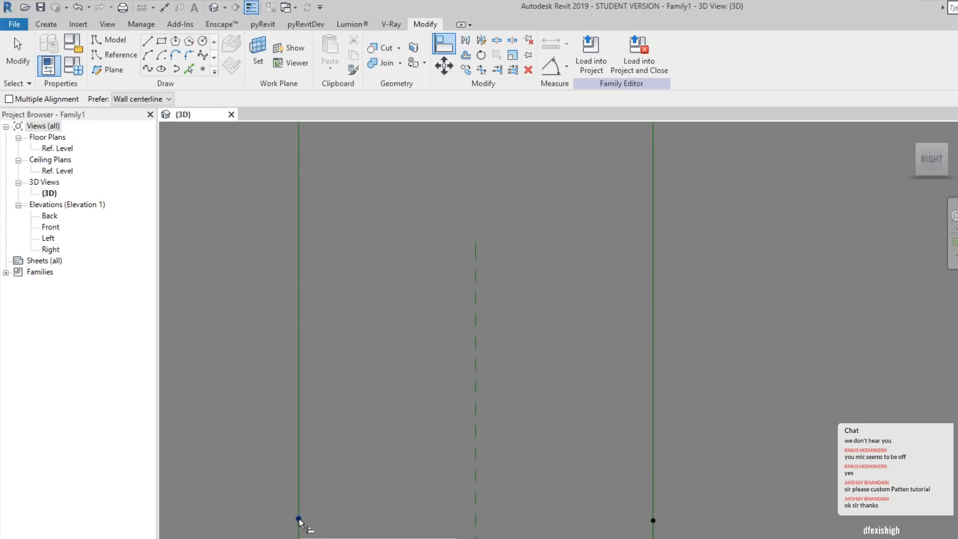
{"action": "left_click", "coordinate": [298, 519]}
{"action": "left_click", "coordinate": [653, 520]}
Align the points on the lower line vertically with the matching points on the upper line.
{"action": "scroll", "coordinate": [443, 492], "scroll_direction": "down", "scroll_amount": 2}
{"action": "middle_click_drag", "start_coordinate": [433, 420], "coordinate": [441, 463]}
{"action": "left_click", "coordinate": [394, 246]}
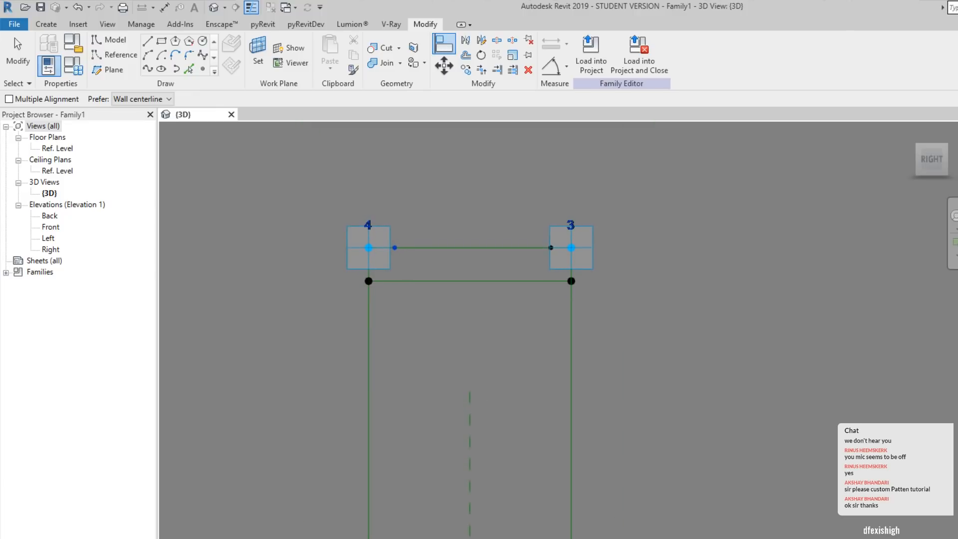
{"action": "left_click", "coordinate": [558, 249]}
{"action": "key", "text": "Escape"}
Draw two 3D-snapped vertical reference lines joining the matching hosted points on the upper and lower horizontal lines.
{"action": "middle_click_drag", "start_coordinate": [501, 469], "coordinate": [468, 501]}
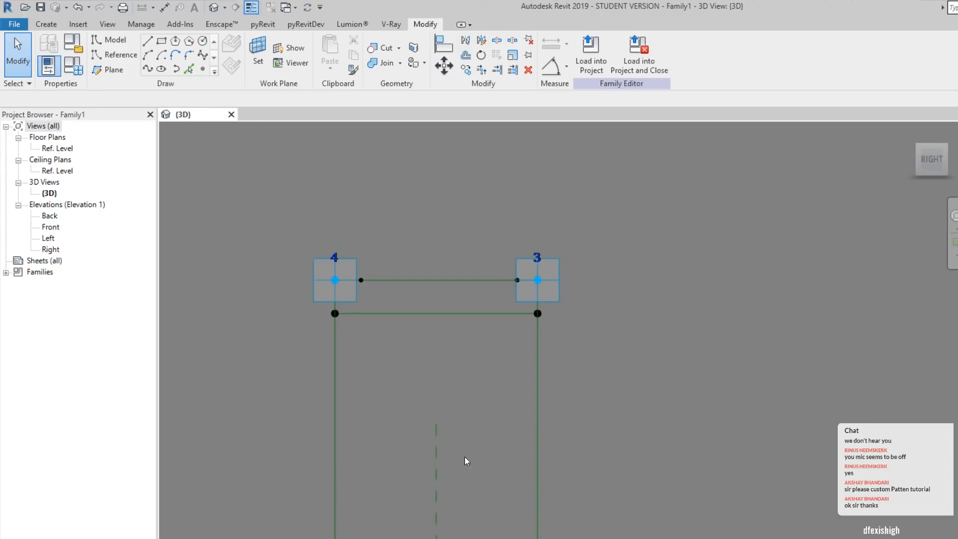
{"action": "left_click", "coordinate": [149, 42]}
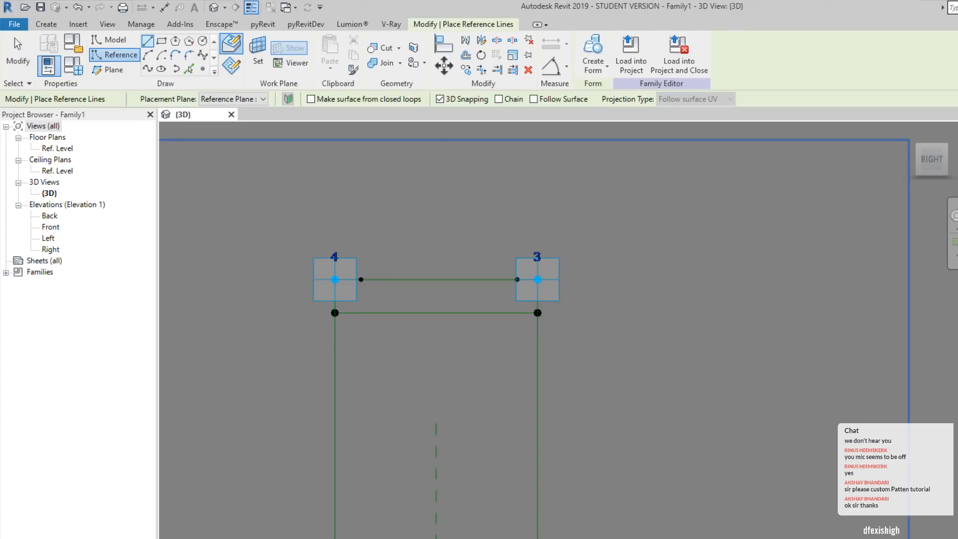
{"action": "middle_click_drag", "start_coordinate": [484, 526], "coordinate": [515, 467]}
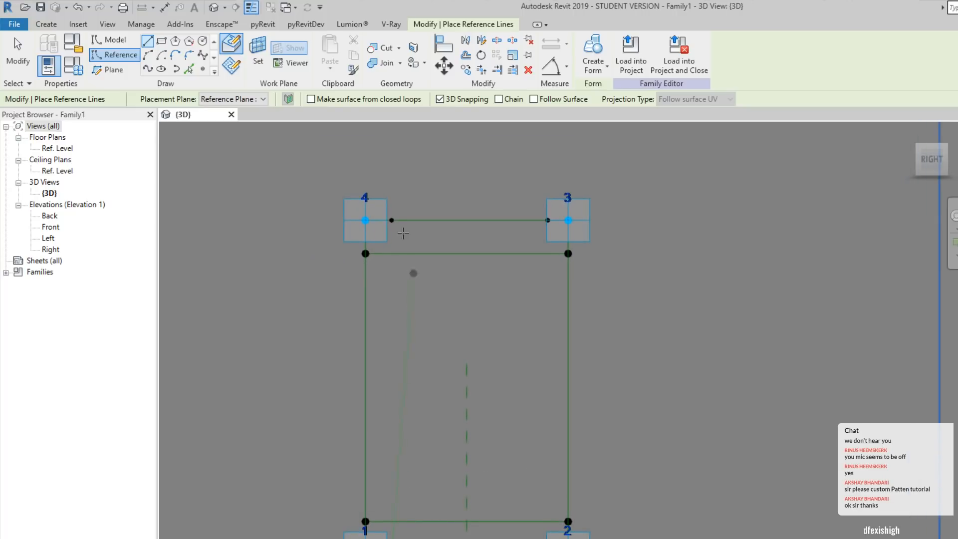
{"action": "left_click", "coordinate": [391, 220]}
{"action": "left_click", "coordinate": [548, 219]}
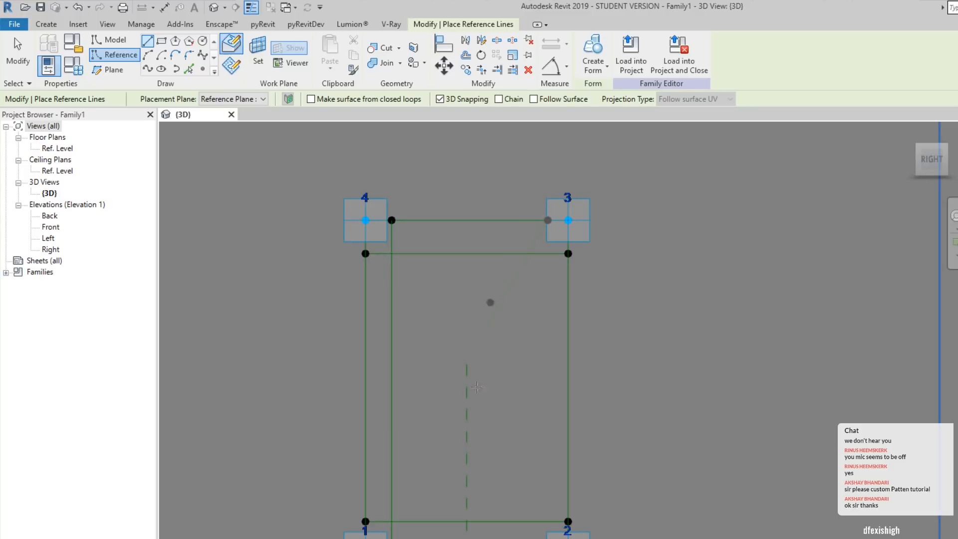
{"action": "left_click", "coordinate": [547, 538]}
{"action": "key", "text": "Escape"}
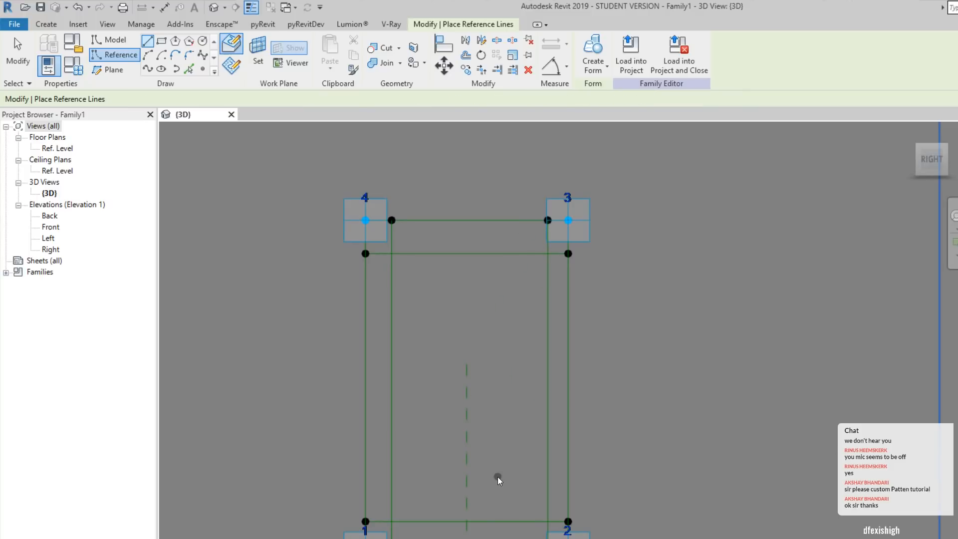
{"action": "key", "text": "Escape"}
Flex the frame by moving adaptive point 2 outward horizontally, and undo the move.
{"action": "left_click", "coordinate": [567, 521]}
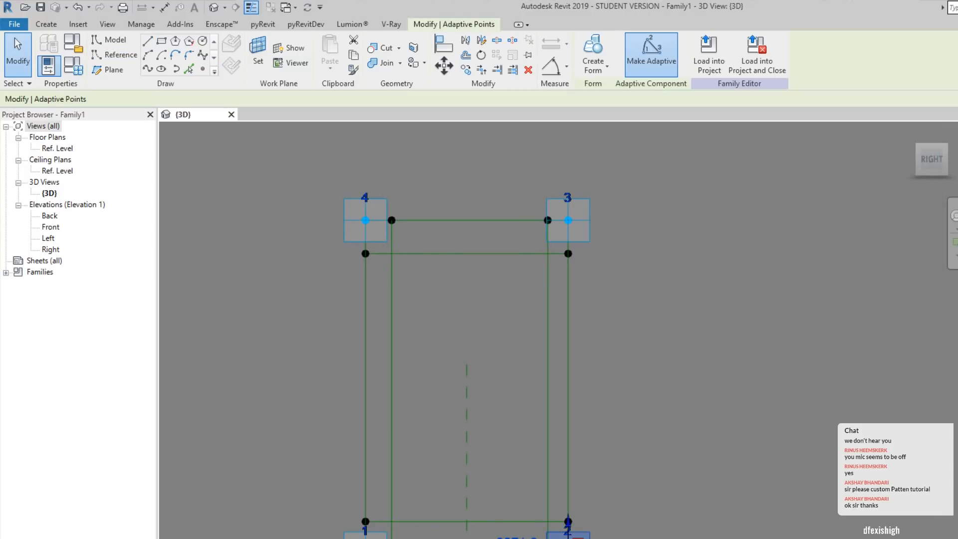
{"action": "left_click_drag", "start_coordinate": [567, 521], "coordinate": [669, 521]}
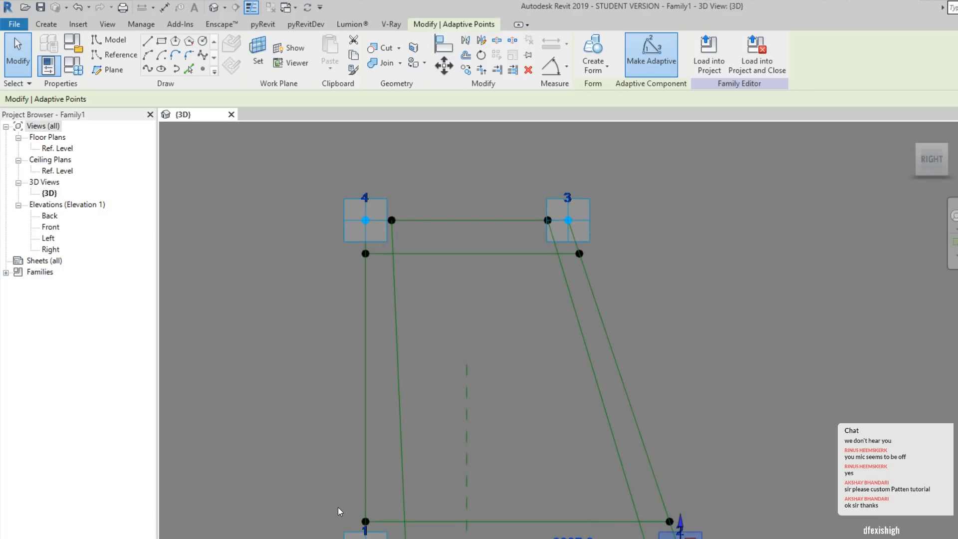
{"action": "key", "text": "ctrl+z"}
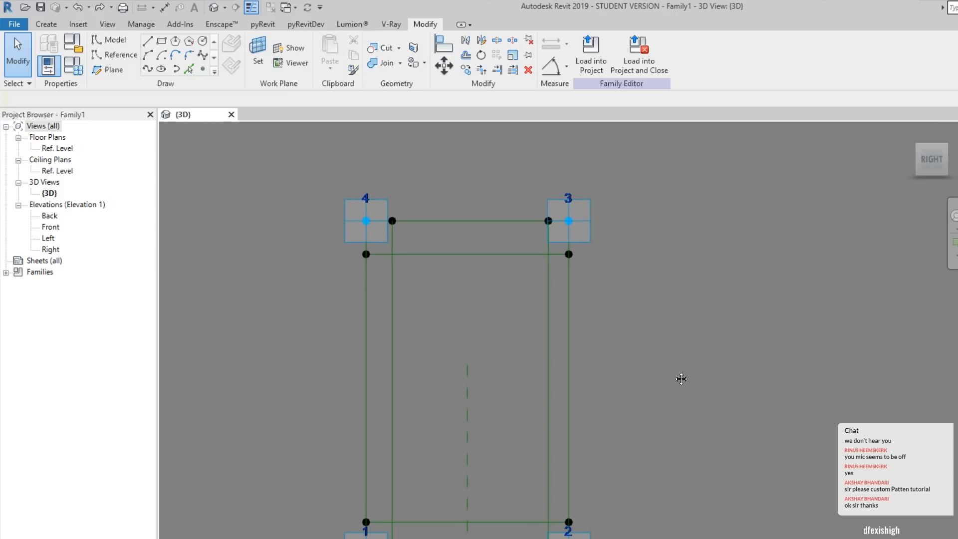
Place an aligned dimension between the outer and inner vertical reference lines beside adaptive point 4.
{"action": "middle_click_drag", "start_coordinate": [628, 339], "coordinate": [660, 360]}
{"action": "scroll", "coordinate": [502, 232], "scroll_direction": "up", "scroll_amount": 3}
{"action": "scroll", "coordinate": [468, 245], "scroll_direction": "up", "scroll_amount": 3}
{"action": "middle_click_drag", "start_coordinate": [435, 266], "coordinate": [411, 219]}
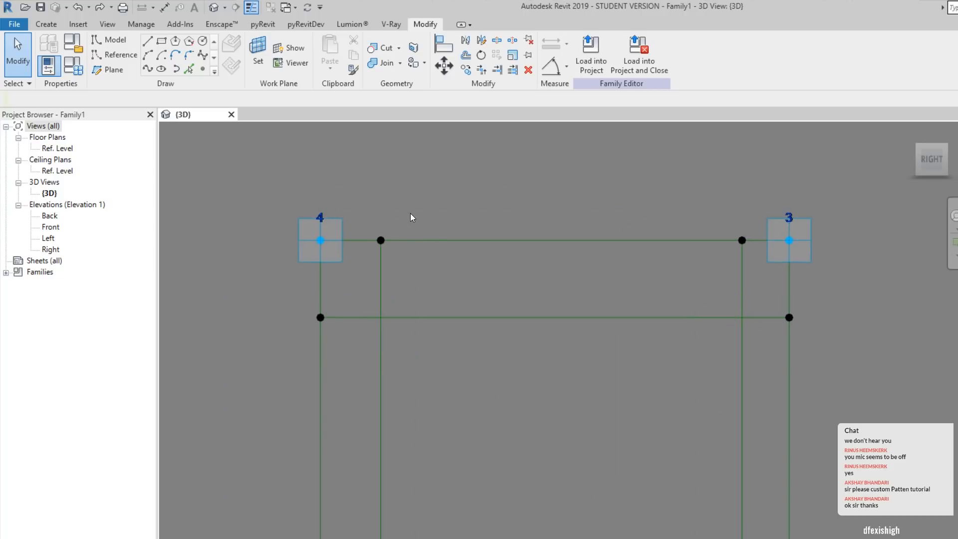
{"action": "scroll", "coordinate": [406, 214], "scroll_direction": "down", "scroll_amount": 3}
{"action": "scroll", "coordinate": [400, 246], "scroll_direction": "up", "scroll_amount": 3}
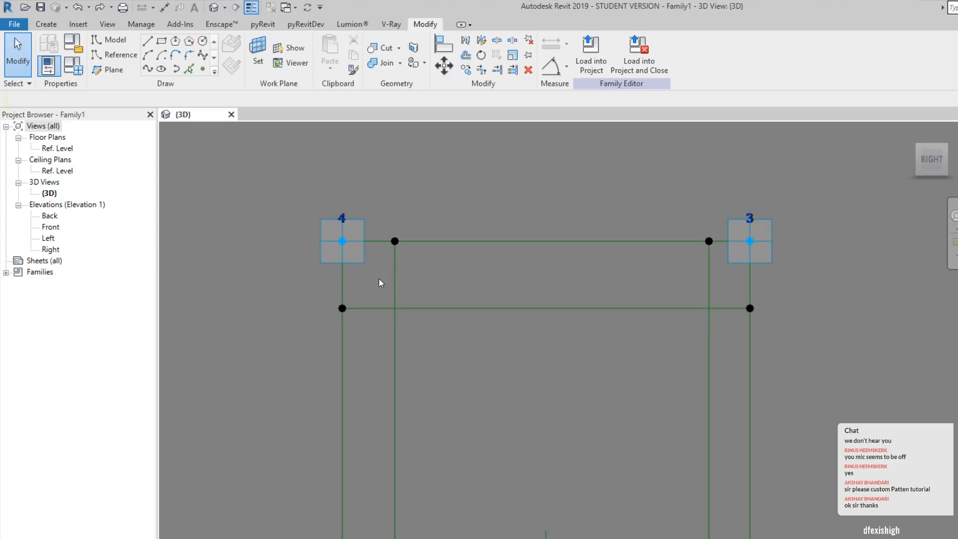
{"action": "key", "text": "d"}
{"action": "key", "text": "i"}
{"action": "left_click", "coordinate": [344, 452]}
{"action": "left_click", "coordinate": [393, 454]}
{"action": "middle_click_drag", "start_coordinate": [388, 420], "coordinate": [389, 485]}
{"action": "left_click", "coordinate": [407, 253]}
{"action": "scroll", "coordinate": [395, 343], "scroll_direction": "up", "scroll_amount": 2}
{"action": "key", "text": "Escape"}
{"action": "key", "text": "Escape"}
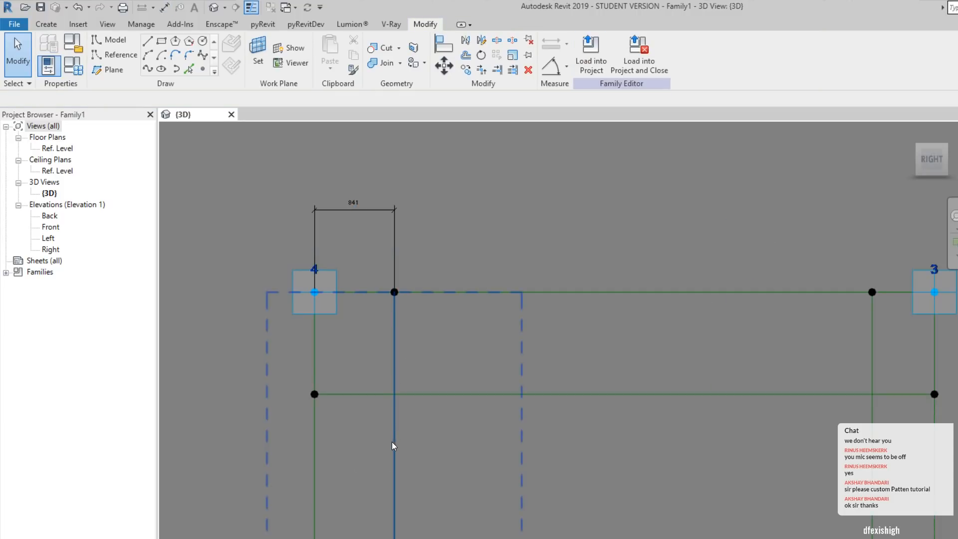
Set the inner vertical line's offset from the outer line at adaptive point 4 to 150, and delete the dimension.
{"action": "left_click", "coordinate": [394, 360]}
{"action": "left_click", "coordinate": [355, 198]}
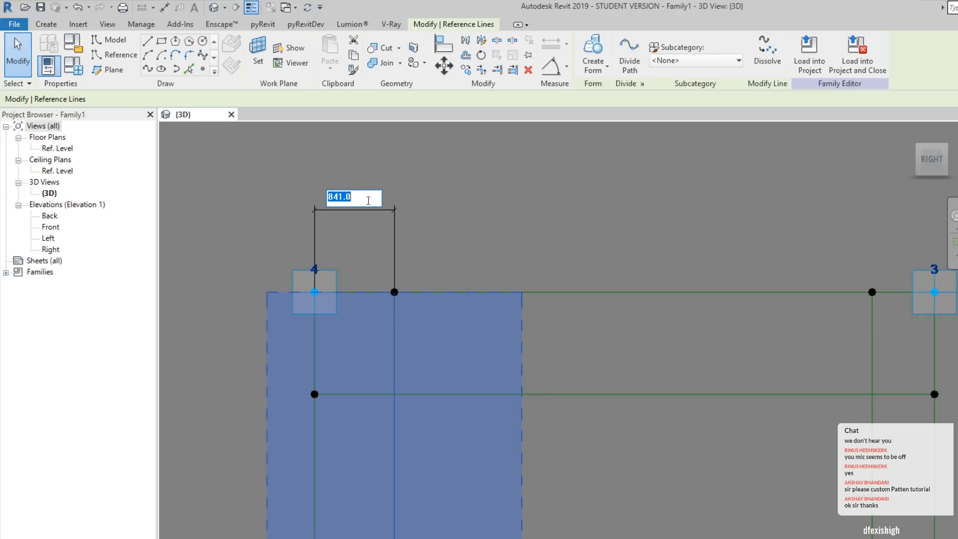
{"action": "type", "text": "150"}
{"action": "key", "text": "Return"}
{"action": "left_click", "coordinate": [434, 216]}
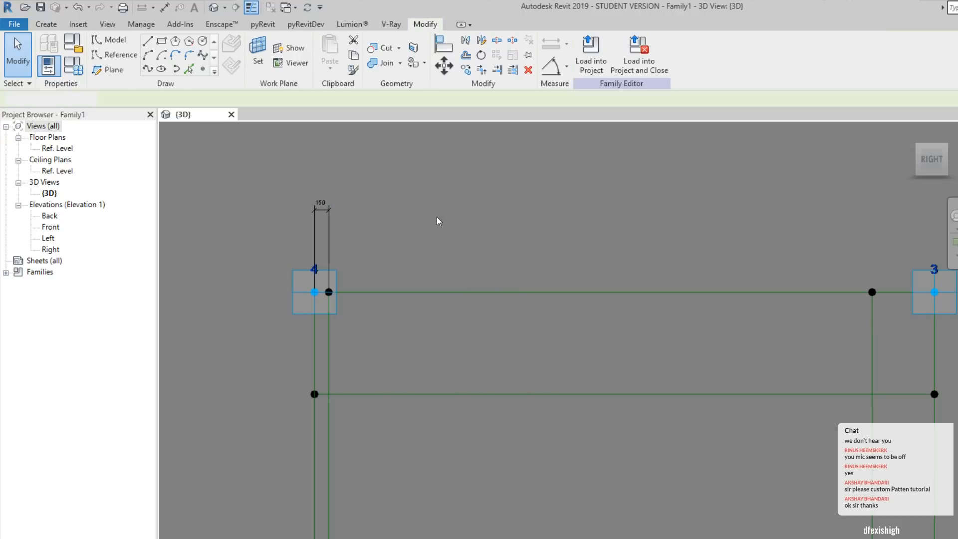
{"action": "left_click", "coordinate": [330, 218]}
{"action": "left_click", "coordinate": [346, 222]}
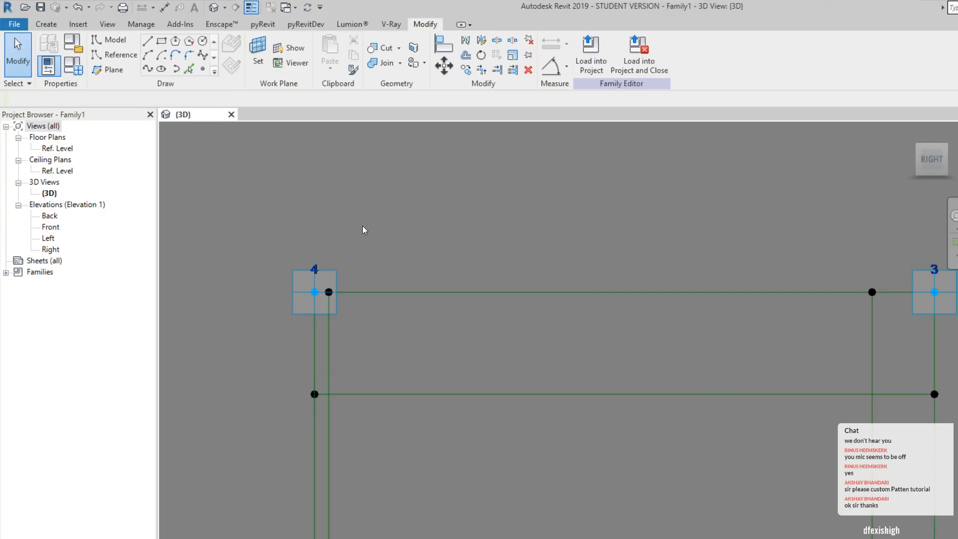
Flex the frame by moving adaptive point 1 outward horizontally, and undo the move.
{"action": "scroll", "coordinate": [363, 226], "scroll_direction": "down", "scroll_amount": 5}
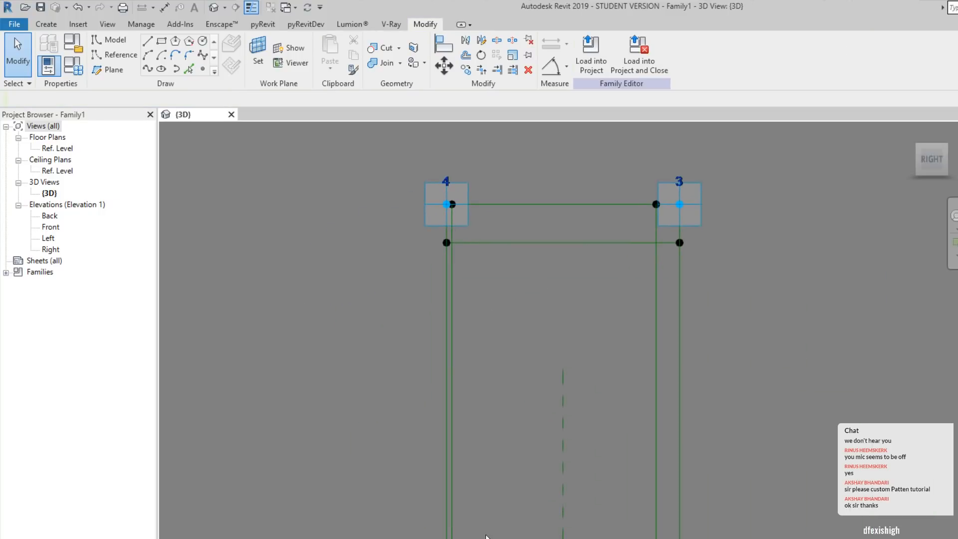
{"action": "left_click", "coordinate": [447, 538]}
{"action": "left_click_drag", "start_coordinate": [447, 537], "coordinate": [318, 538]}
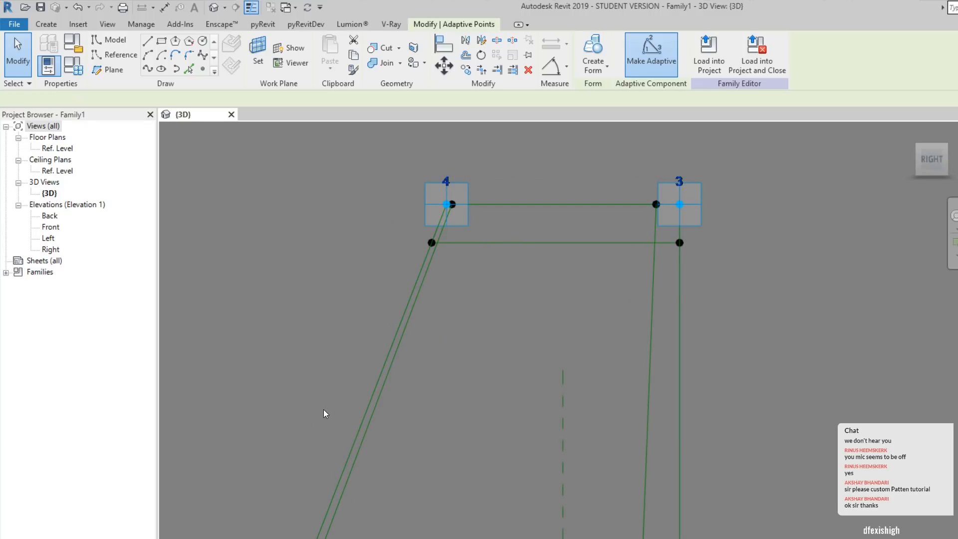
{"action": "key", "text": "ctrl+z"}
Place an aligned dimension between the outer and inner vertical reference lines beside adaptive point 3.
{"action": "middle_click_drag", "start_coordinate": [723, 365], "coordinate": [558, 387]}
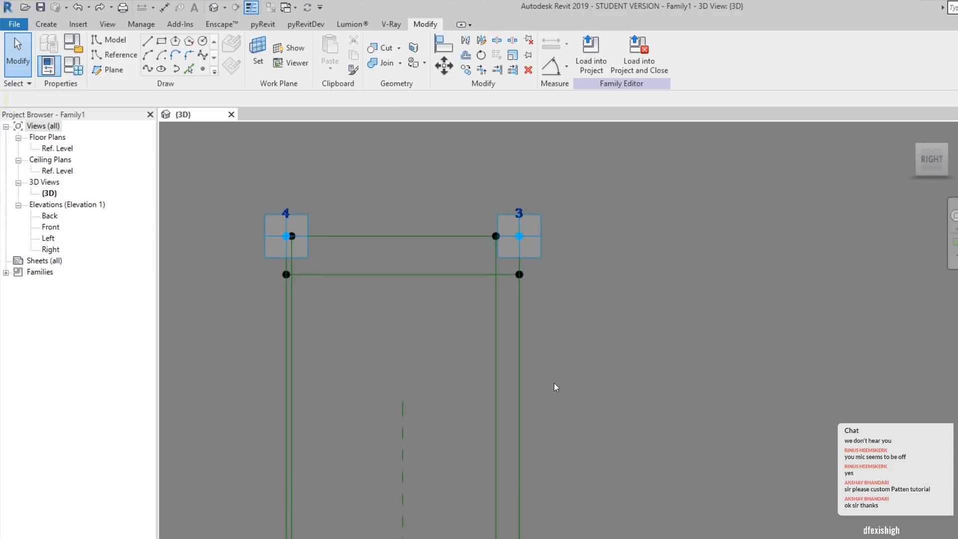
{"action": "key", "text": "d"}
{"action": "key", "text": "i"}
{"action": "left_click", "coordinate": [519, 396]}
{"action": "left_click", "coordinate": [495, 399]}
{"action": "left_click", "coordinate": [570, 177]}
{"action": "key", "text": "Escape"}
{"action": "key", "text": "Escape"}
Set the inner vertical line's offset from the outer line at adaptive point 3 to 150, and delete the dimension.
{"action": "left_click", "coordinate": [497, 328]}
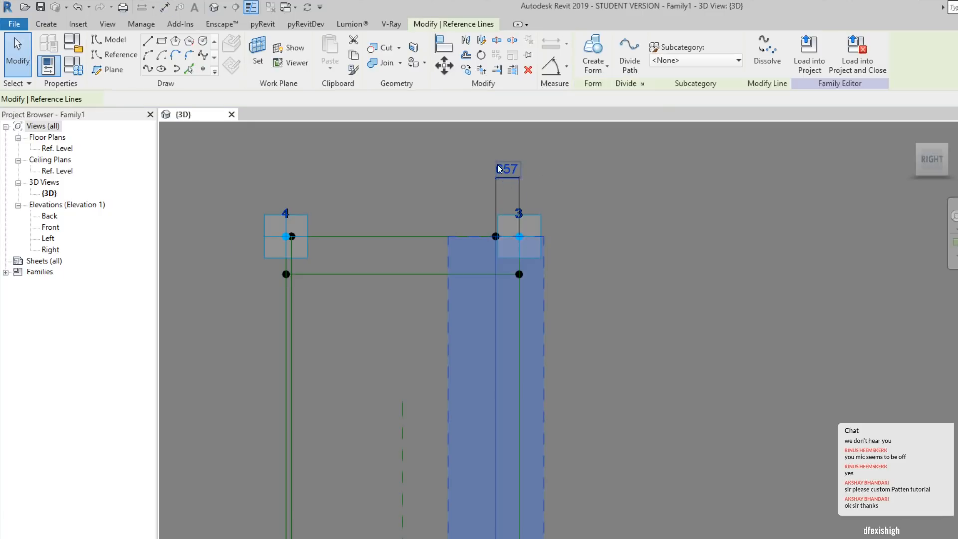
{"action": "scroll", "coordinate": [507, 173], "scroll_direction": "up", "scroll_amount": 2}
{"action": "left_click", "coordinate": [509, 176]}
{"action": "type", "text": "150"}
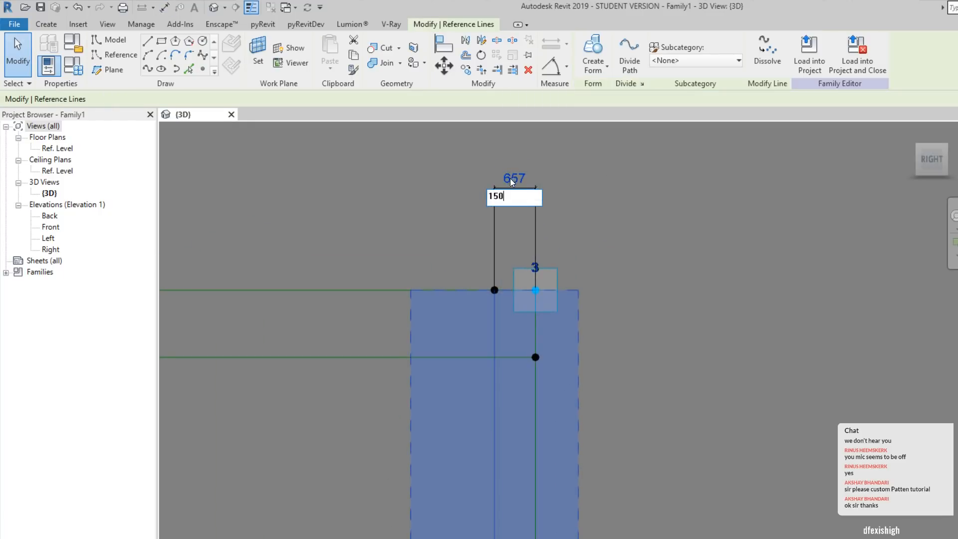
{"action": "key", "text": "Return"}
{"action": "left_click", "coordinate": [557, 172]}
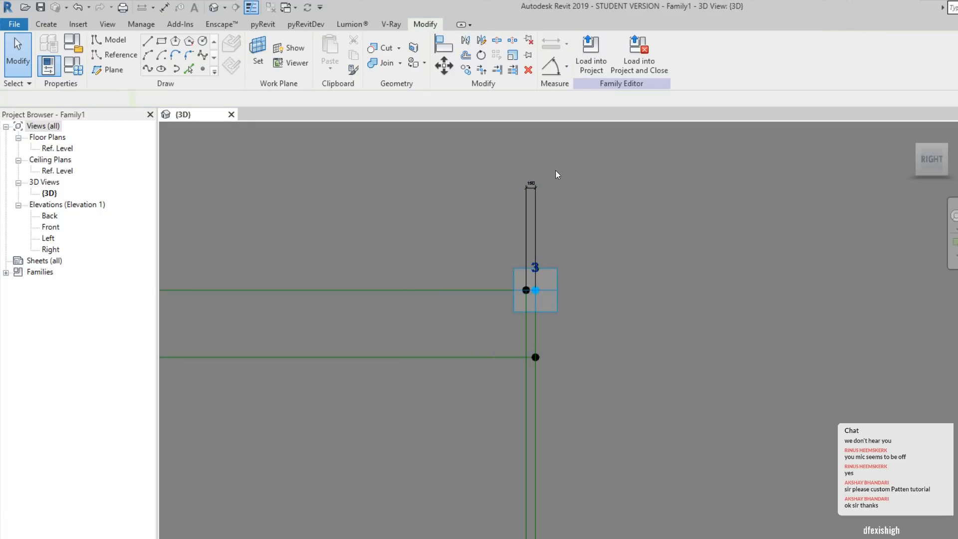
{"action": "left_click", "coordinate": [510, 197]}
{"action": "key", "text": "Delete"}
Place an aligned dimension between the two upper horizontal reference lines, outside the frame beside adaptive point 4.
{"action": "scroll", "coordinate": [613, 235], "scroll_direction": "down", "scroll_amount": 2}
{"action": "middle_click_drag", "start_coordinate": [517, 316], "coordinate": [621, 331]}
{"action": "key", "text": "d"}
{"action": "key", "text": "i"}
{"action": "left_click", "coordinate": [506, 286]}
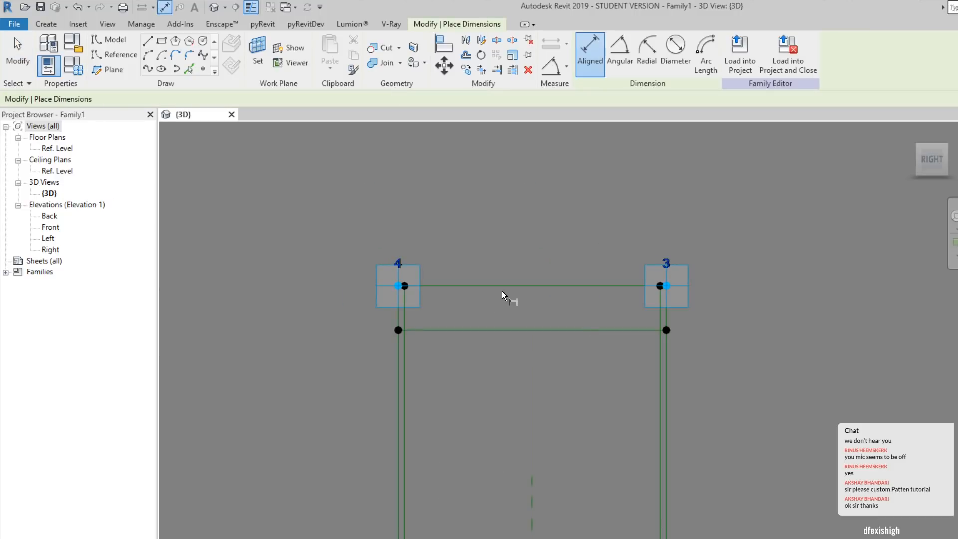
{"action": "left_click", "coordinate": [513, 331]}
{"action": "left_click", "coordinate": [328, 343]}
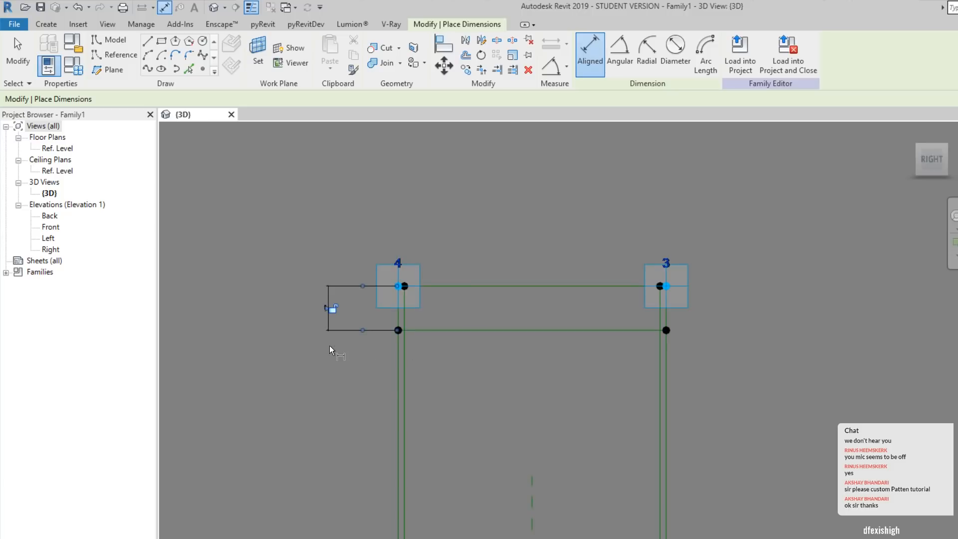
{"action": "key", "text": "Escape"}
{"action": "key", "text": "Escape"}
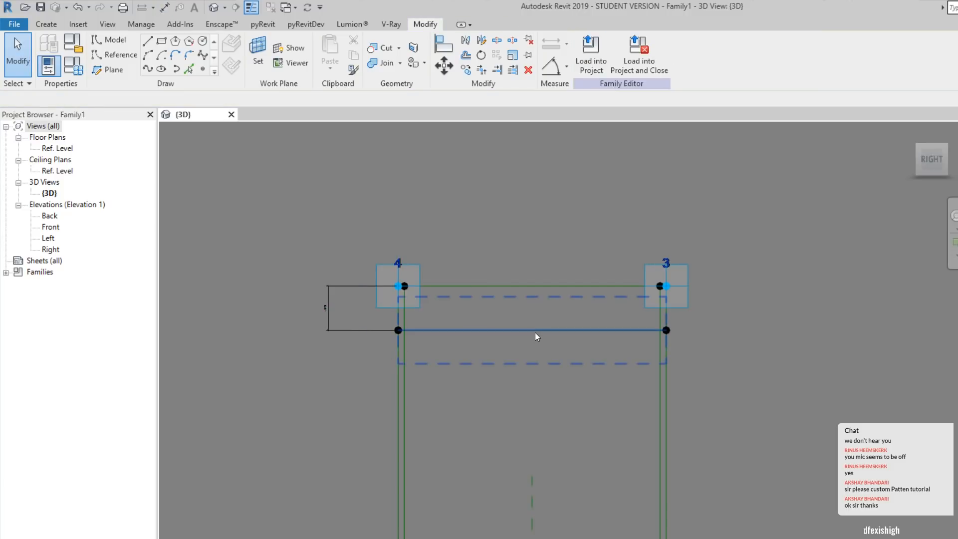
Set the inner upper horizontal line's offset from the top line to 250, and delete the dimension.
{"action": "left_click", "coordinate": [347, 335]}
{"action": "scroll", "coordinate": [316, 313], "scroll_direction": "up", "scroll_amount": 3}
{"action": "left_click", "coordinate": [327, 304]}
{"action": "type", "text": "250"}
{"action": "key", "text": "Return"}
{"action": "key", "text": "Escape"}
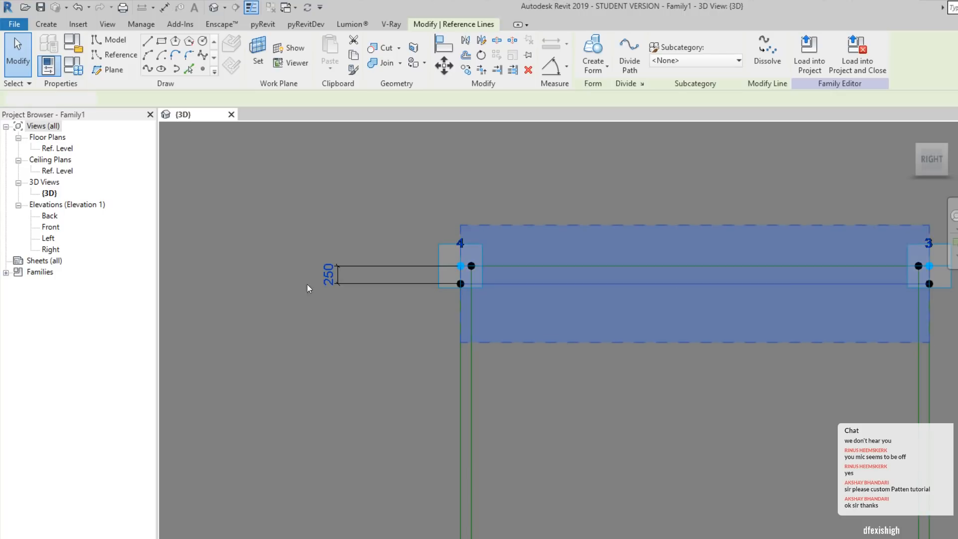
{"action": "left_click_drag", "start_coordinate": [413, 231], "coordinate": [366, 298]}
{"action": "key", "text": "Delete"}
Place an aligned dimension between the two lower horizontal reference lines, outside the frame beside adaptive point 1.
{"action": "scroll", "coordinate": [368, 298], "scroll_direction": "down", "scroll_amount": 2}
{"action": "middle_click_drag", "start_coordinate": [548, 308], "coordinate": [580, 135]}
{"action": "middle_click_drag", "start_coordinate": [464, 518], "coordinate": [490, 434]}
{"action": "scroll", "coordinate": [491, 434], "scroll_direction": "up", "scroll_amount": 2}
{"action": "key", "text": "d"}
{"action": "key", "text": "i"}
{"action": "left_click", "coordinate": [570, 412]}
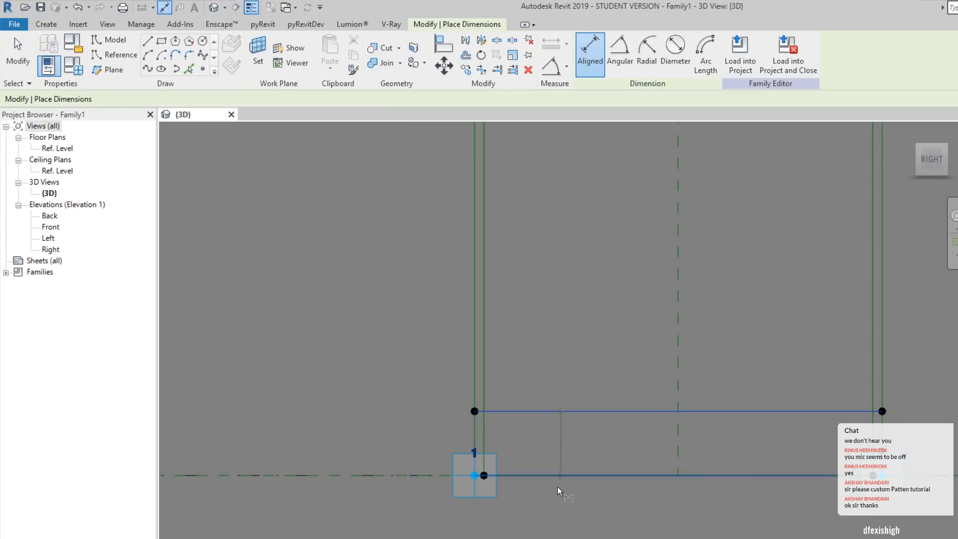
{"action": "left_click", "coordinate": [558, 474]}
{"action": "left_click", "coordinate": [389, 386]}
{"action": "key", "text": "Escape"}
{"action": "key", "text": "Escape"}
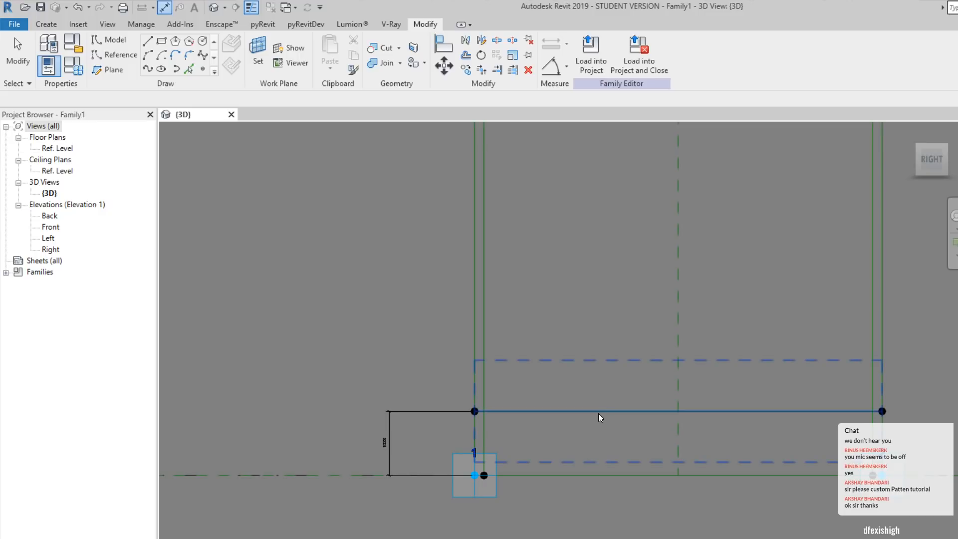
Set the inner lower horizontal line's offset from the bottom line to 250, and remove the dimension.
{"action": "left_click", "coordinate": [586, 421]}
{"action": "left_click", "coordinate": [384, 442]}
{"action": "type", "text": "250"}
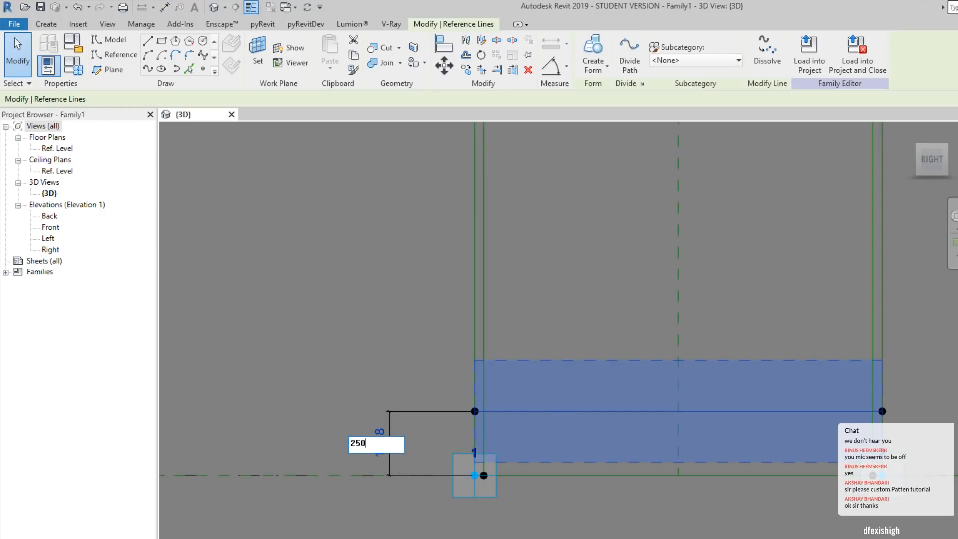
{"action": "key", "text": "Return"}
{"action": "key", "text": "Escape"}
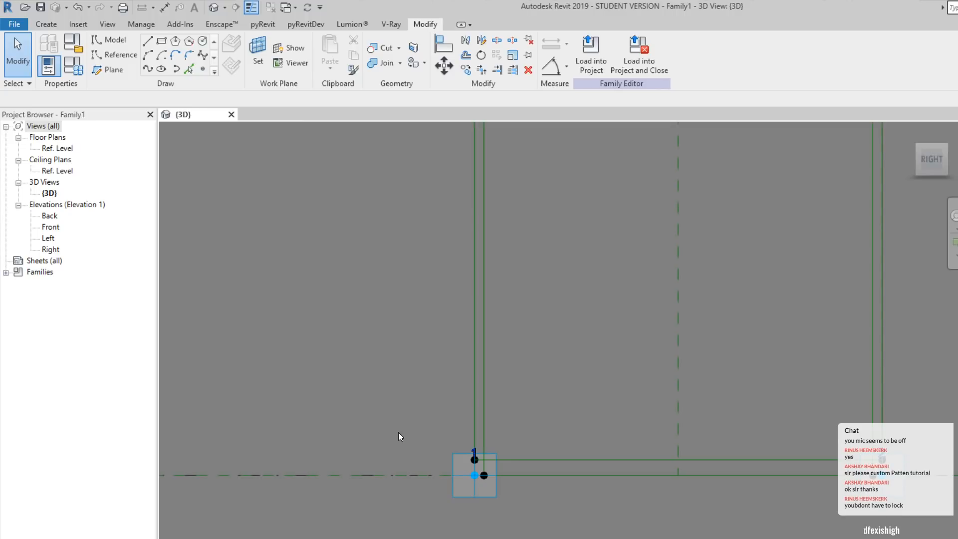
Examine the frame's lower corners and the hosted reference point on the bottom line beside adaptive point 1.
{"action": "scroll", "coordinate": [390, 433], "scroll_direction": "down", "scroll_amount": 1}
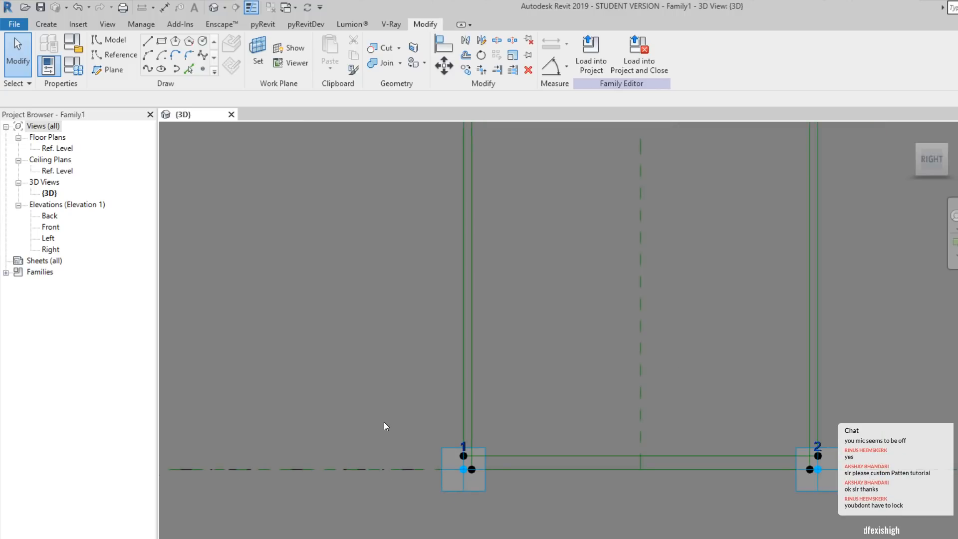
{"action": "scroll", "coordinate": [367, 423], "scroll_direction": "down", "scroll_amount": 1}
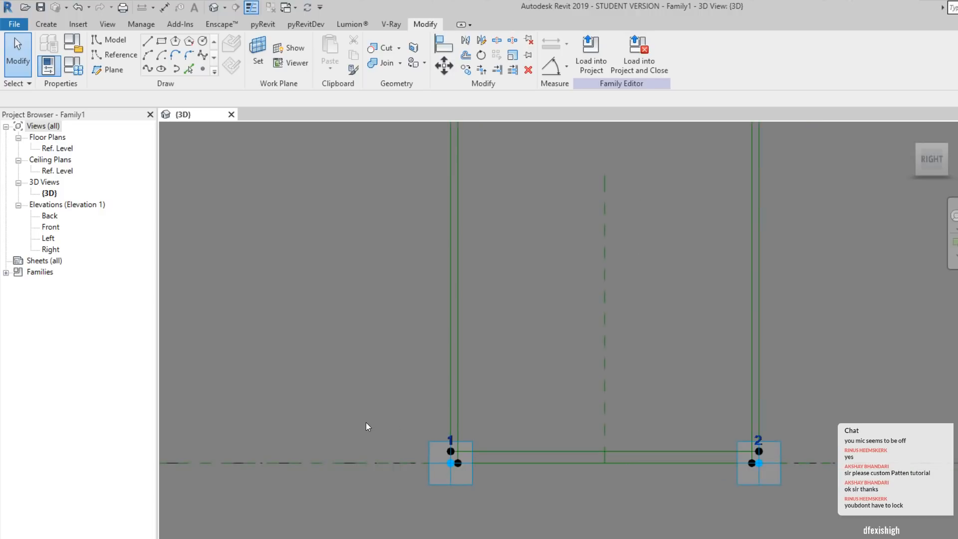
{"action": "middle_click_drag", "start_coordinate": [604, 488], "coordinate": [483, 480]}
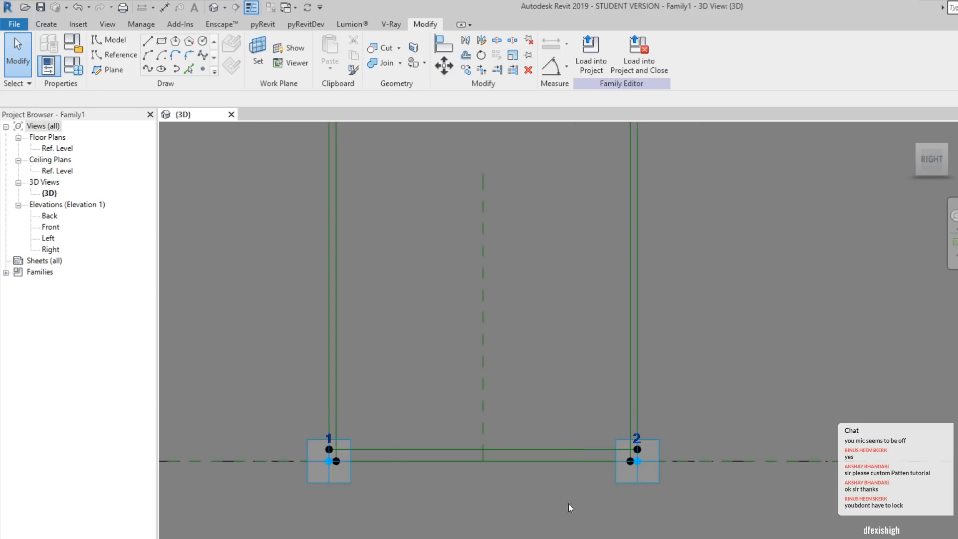
{"action": "scroll", "coordinate": [351, 481], "scroll_direction": "up", "scroll_amount": 3}
{"action": "scroll", "coordinate": [322, 392], "scroll_direction": "up", "scroll_amount": 6}
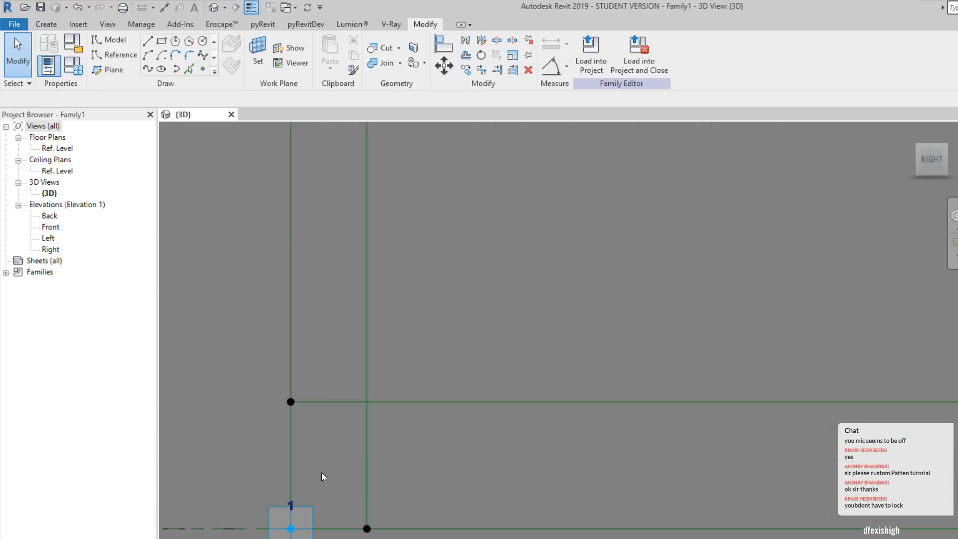
{"action": "left_click", "coordinate": [366, 528]}
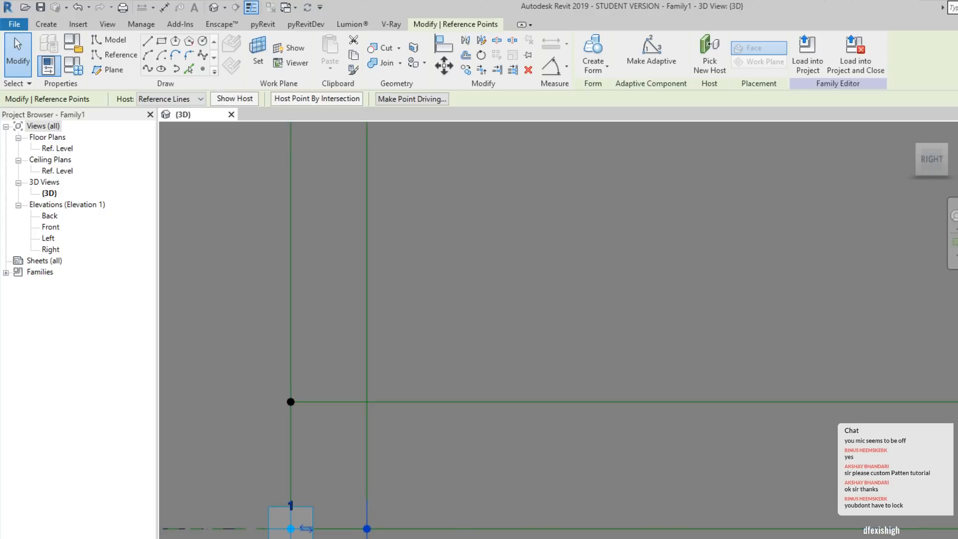
{"action": "scroll", "coordinate": [392, 538], "scroll_direction": "down", "scroll_amount": 9}
{"action": "middle_click_drag", "start_coordinate": [459, 538], "coordinate": [543, 479]}
{"action": "left_click", "coordinate": [454, 475]}
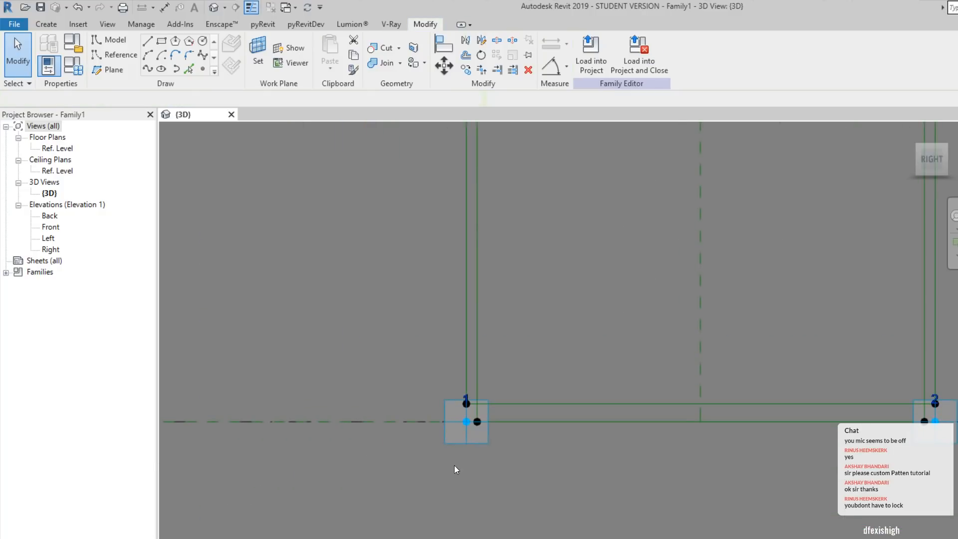
Test how the reference frame adapts by moving adaptive point 1 diagonally away from its corner, and undo the move.
{"action": "left_click", "coordinate": [454, 445]}
{"action": "scroll", "coordinate": [457, 447], "scroll_direction": "down", "scroll_amount": 2}
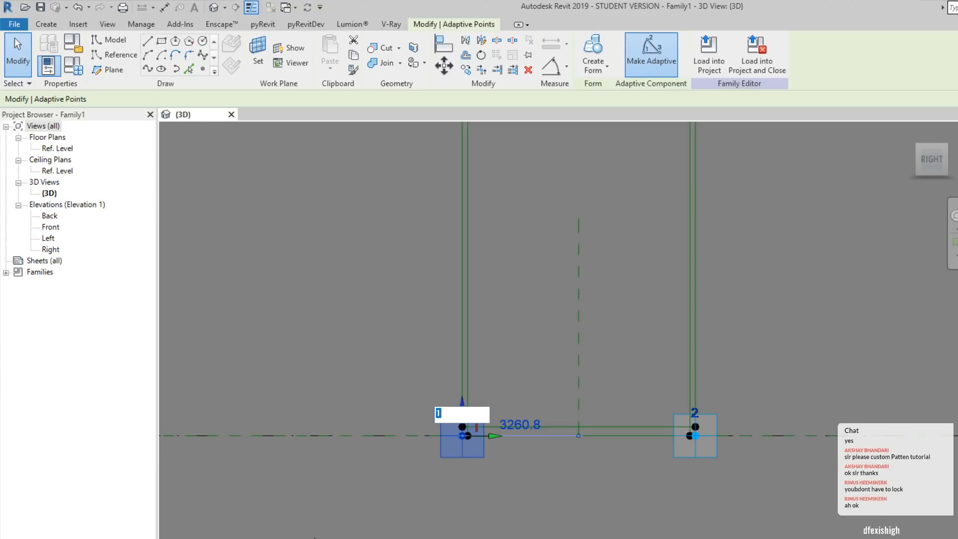
{"action": "scroll", "coordinate": [452, 499], "scroll_direction": "up", "scroll_amount": 1}
{"action": "left_click_drag", "start_coordinate": [483, 409], "coordinate": [252, 536]}
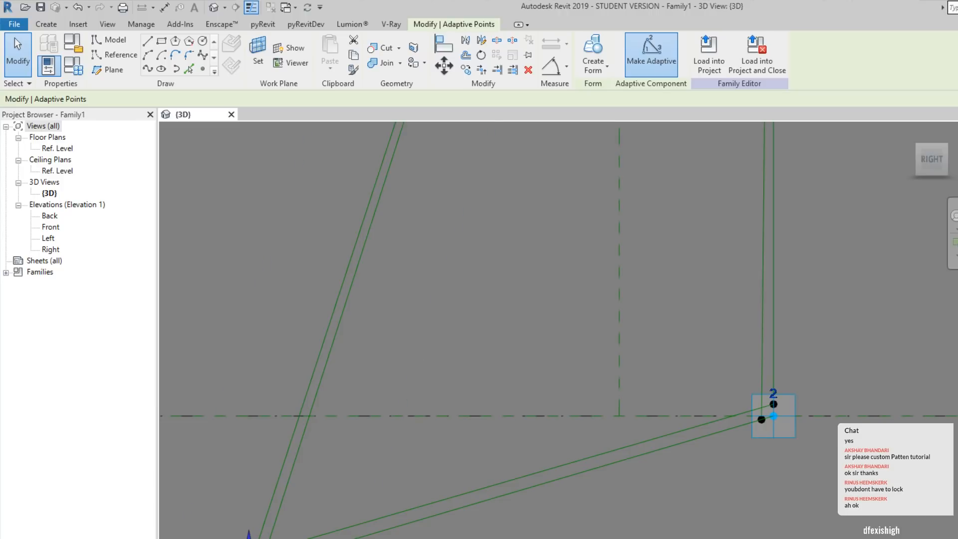
{"action": "scroll", "coordinate": [261, 536], "scroll_direction": "up", "scroll_amount": 4}
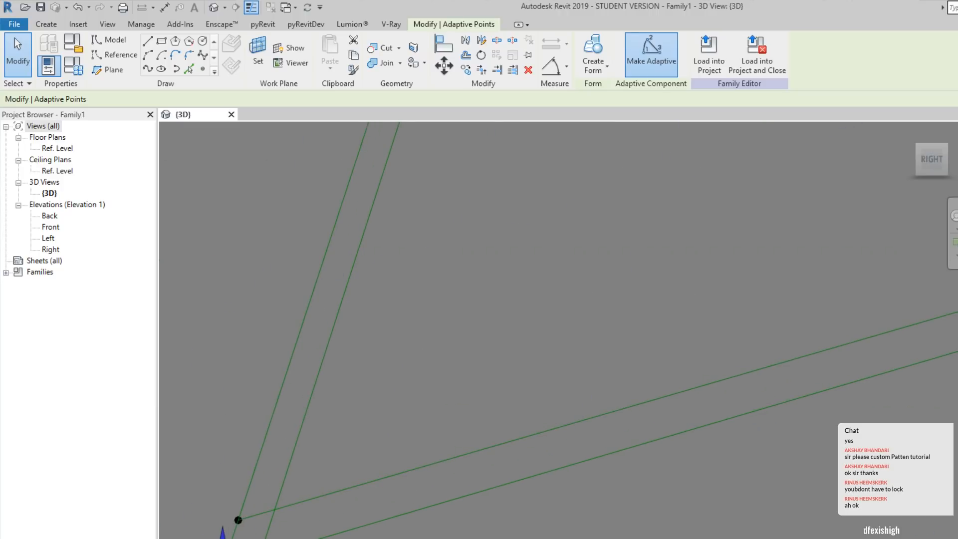
{"action": "key", "text": "ctrl+z"}
{"action": "scroll", "coordinate": [407, 536], "scroll_direction": "down", "scroll_amount": 2}
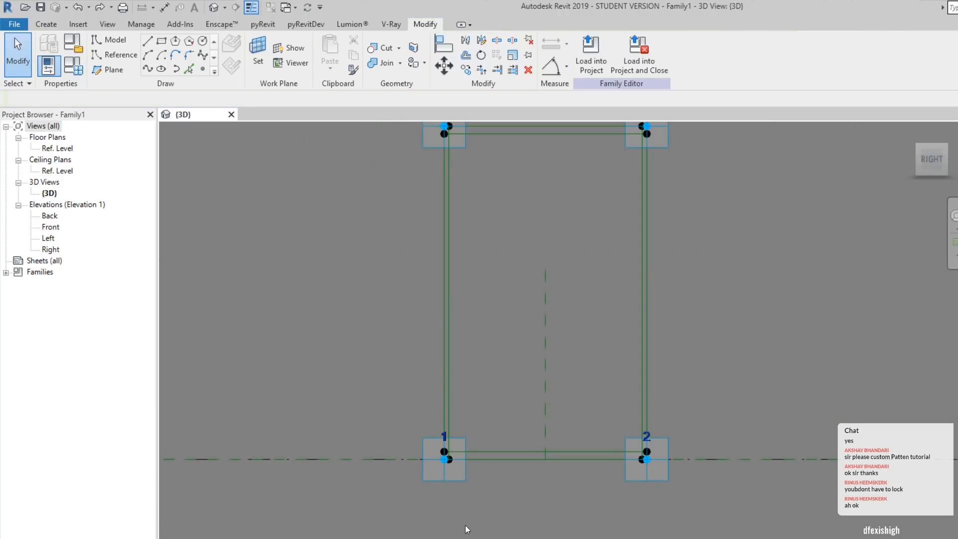
Select the chain of outer reference lines through the four adaptive points and create a solid form from it.
{"action": "middle_click_drag", "start_coordinate": [456, 522], "coordinate": [418, 515]}
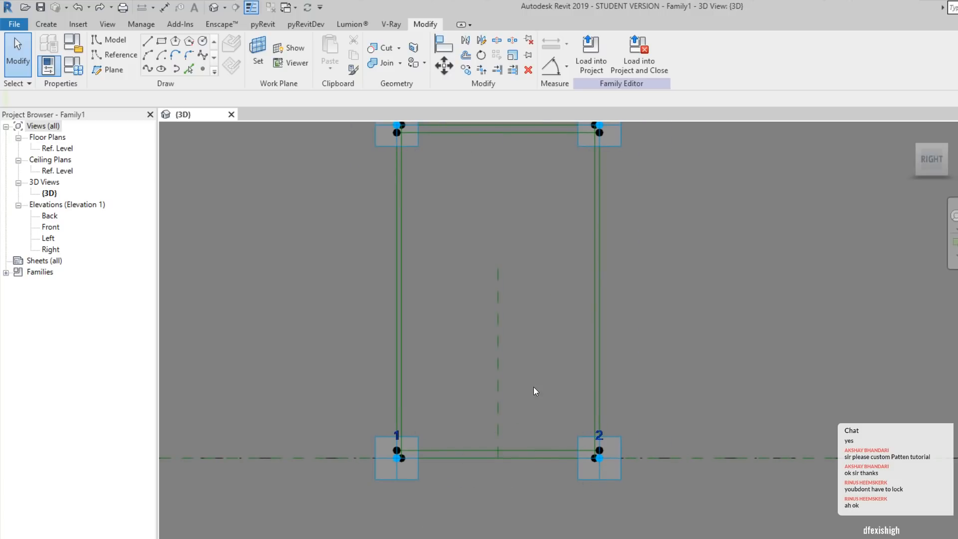
{"action": "scroll", "coordinate": [534, 387], "scroll_direction": "up", "scroll_amount": 1}
{"action": "middle_click_drag", "start_coordinate": [521, 469], "coordinate": [526, 538]}
{"action": "middle_click_drag", "start_coordinate": [540, 454], "coordinate": [534, 495]}
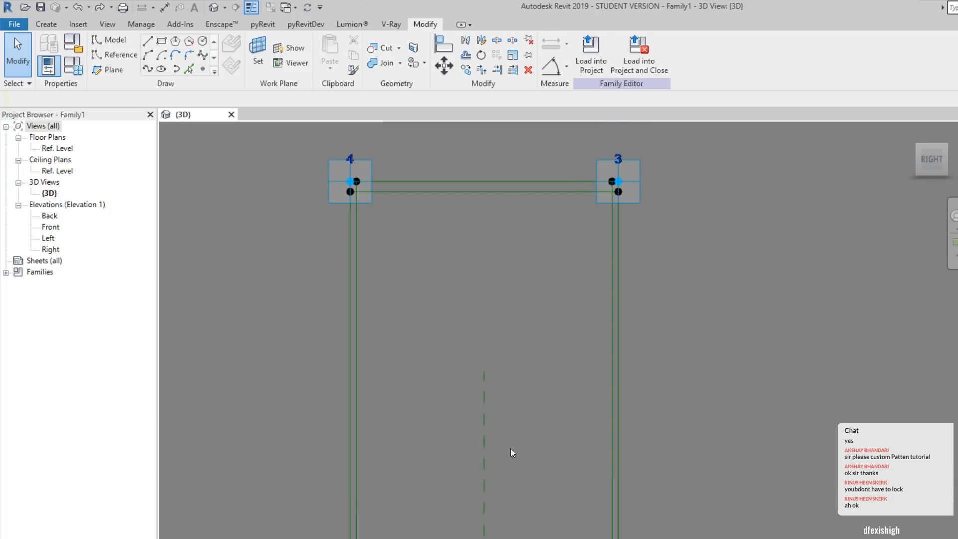
{"action": "middle_click_drag", "start_coordinate": [530, 418], "coordinate": [527, 427]}
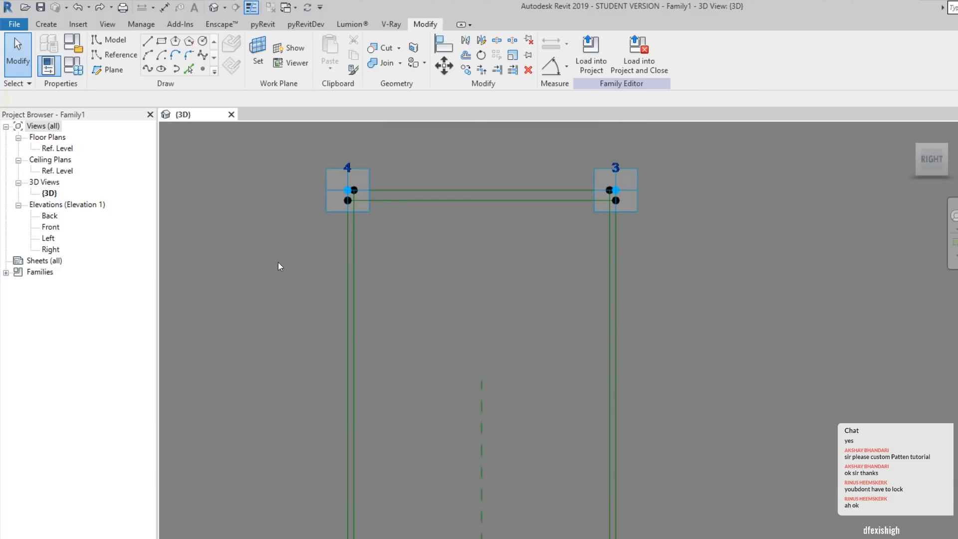
{"action": "left_click", "coordinate": [343, 291]}
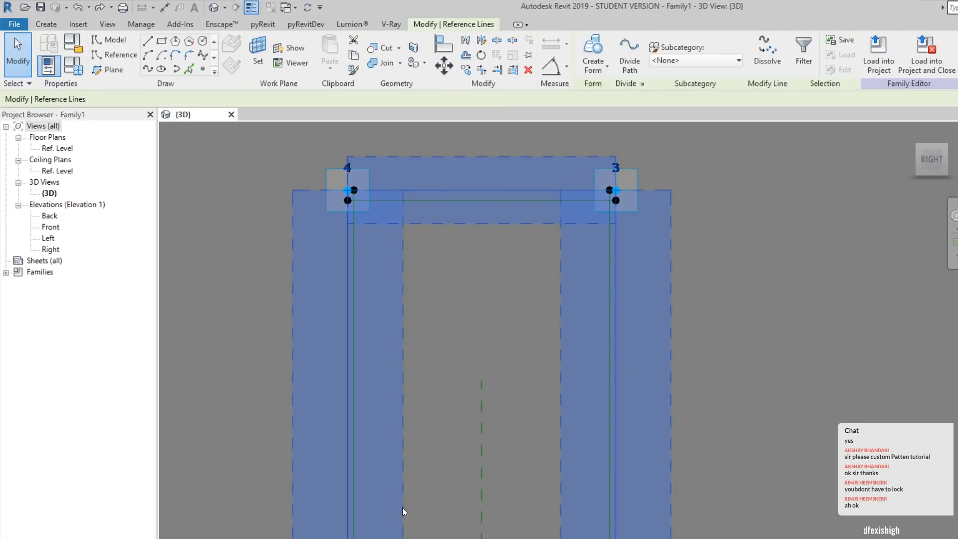
{"action": "left_click", "coordinate": [595, 49]}
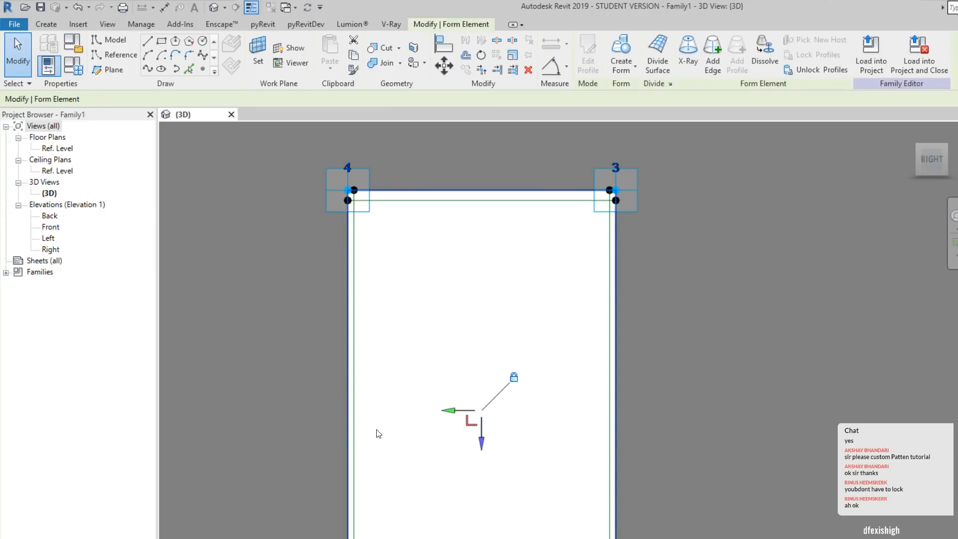
Reduce the solid form to a thin panel by moving its far face close to the plane of the adaptive points.
{"action": "middle_click_drag", "start_coordinate": [380, 428], "coordinate": [676, 496], "text": "shift"}
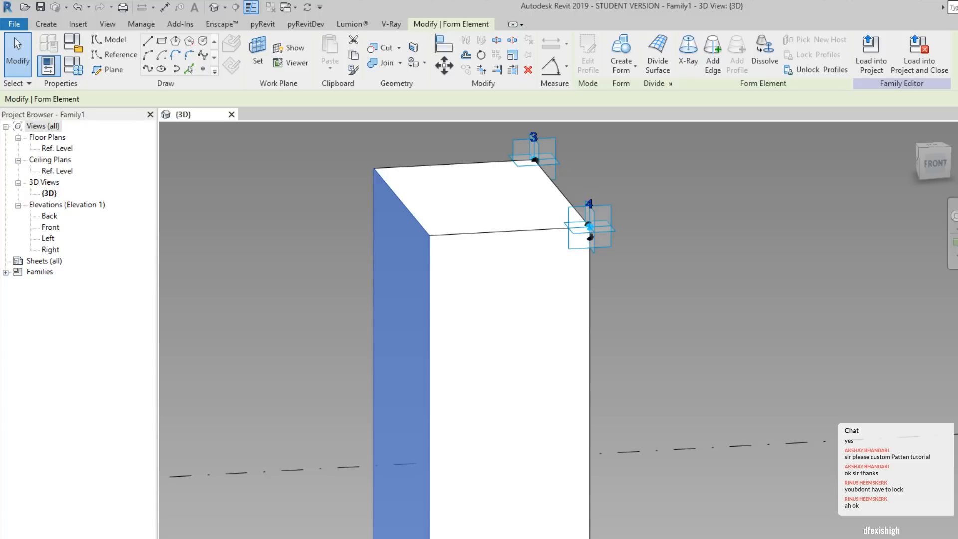
{"action": "left_click_drag", "start_coordinate": [369, 416], "coordinate": [614, 324]}
{"action": "middle_click_drag", "start_coordinate": [514, 350], "coordinate": [684, 353], "text": "shift"}
{"action": "left_click", "coordinate": [803, 338]}
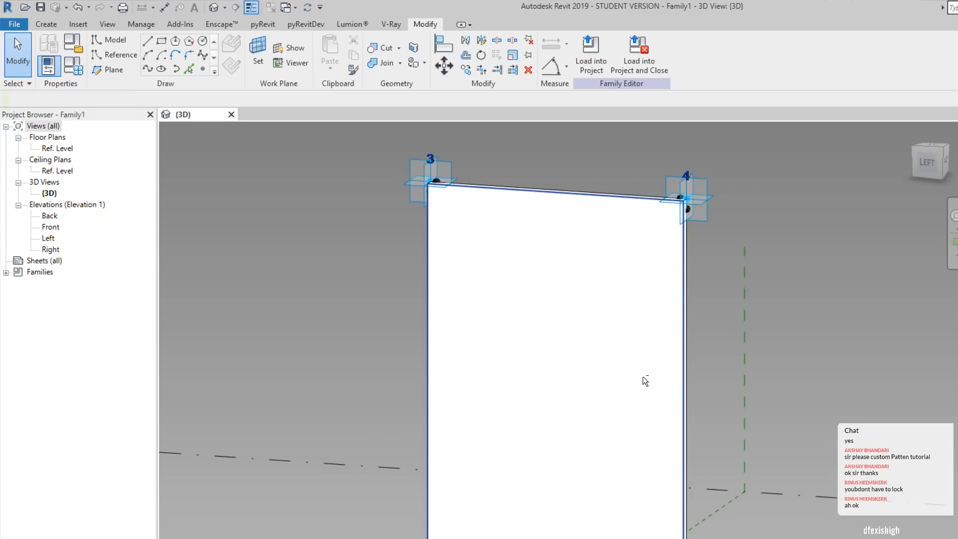
Orient the 3D view straight onto the panel's left side and switch the display to wireframe.
{"action": "left_click", "coordinate": [931, 163]}
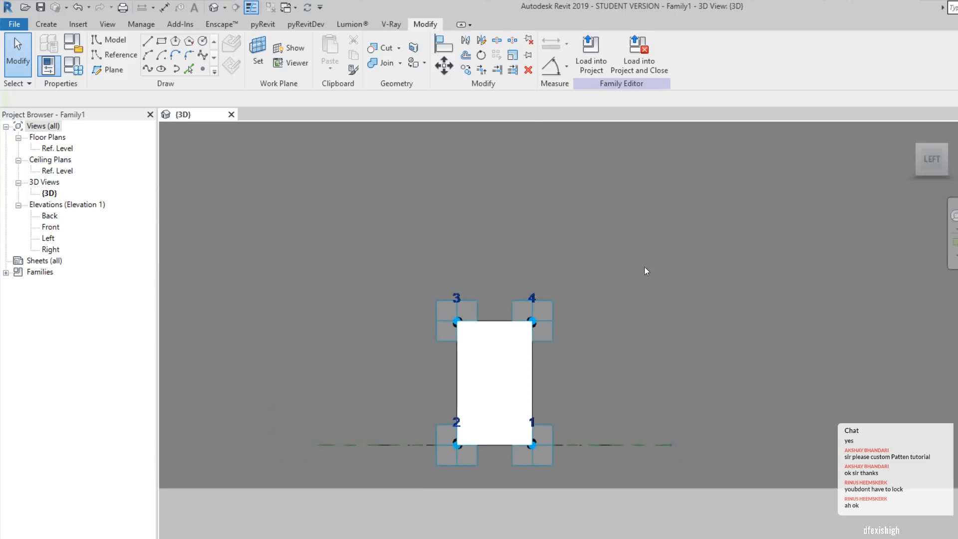
{"action": "middle_click_drag", "start_coordinate": [493, 375], "coordinate": [564, 390]}
{"action": "scroll", "coordinate": [565, 391], "scroll_direction": "up", "scroll_amount": 4}
{"action": "middle_click_drag", "start_coordinate": [589, 475], "coordinate": [557, 449]}
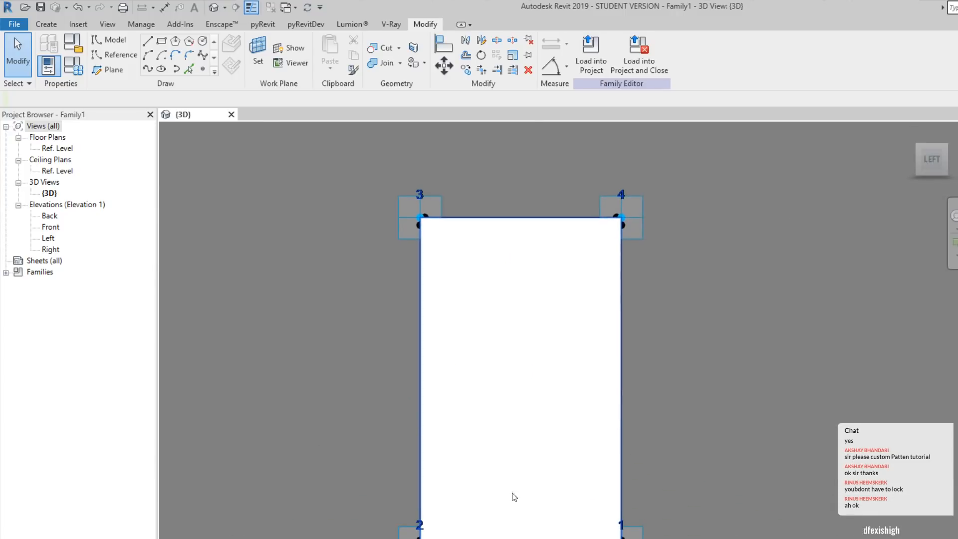
{"action": "key", "text": "w"}
{"action": "key", "text": "f"}
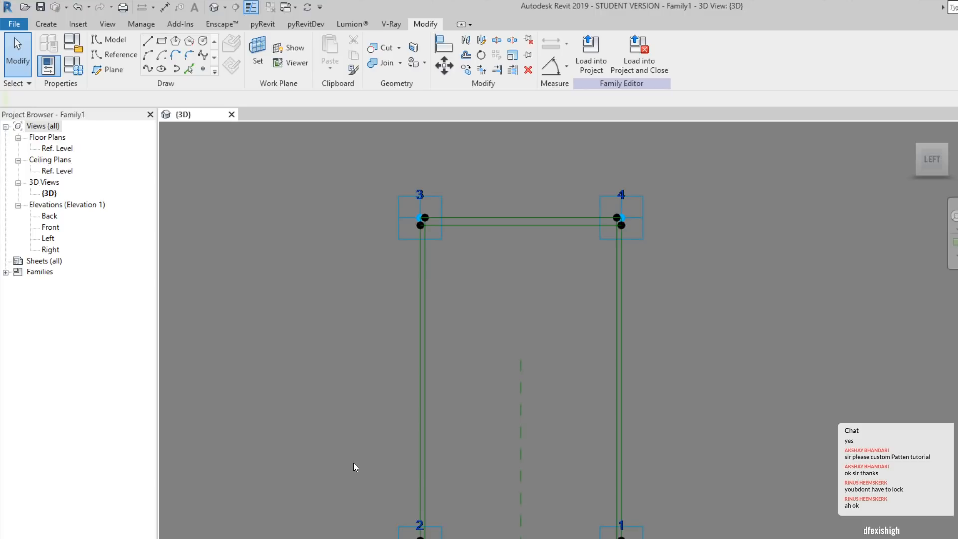
Draw reference lines between the inner lines' intersections along the inner frame's top and down its side below adaptive point 4.
{"action": "scroll", "coordinate": [503, 387], "scroll_direction": "up", "scroll_amount": 3}
{"action": "scroll", "coordinate": [394, 232], "scroll_direction": "up", "scroll_amount": 5}
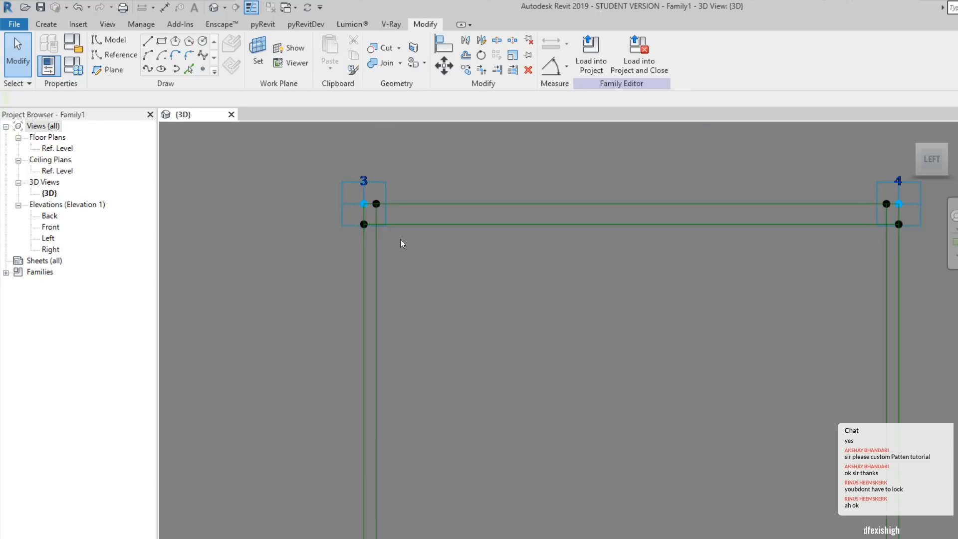
{"action": "scroll", "coordinate": [382, 223], "scroll_direction": "up", "scroll_amount": 1}
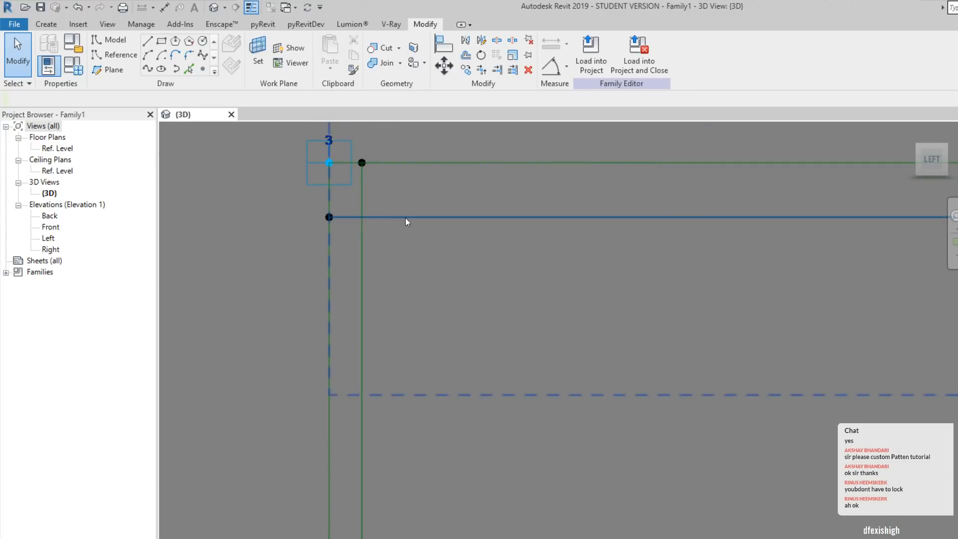
{"action": "left_click", "coordinate": [110, 55]}
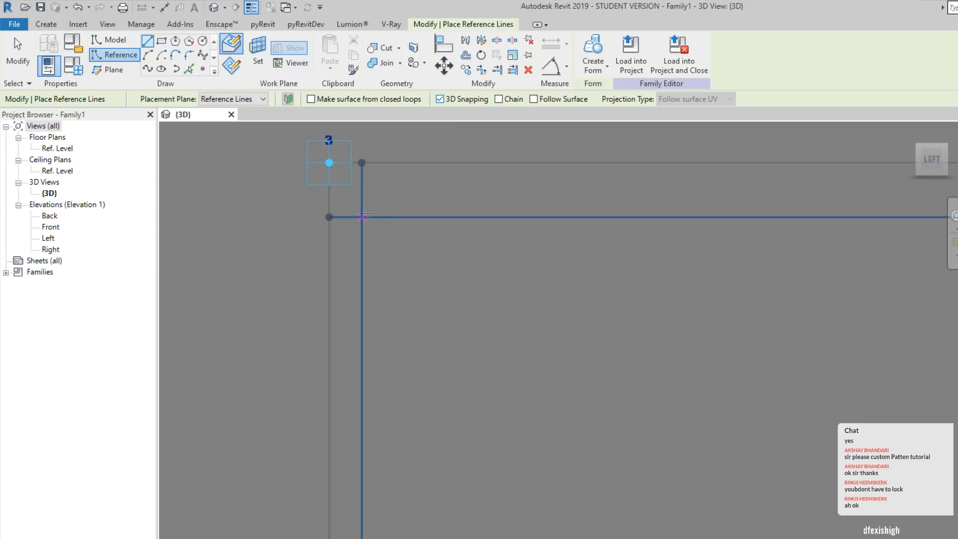
{"action": "scroll", "coordinate": [416, 187], "scroll_direction": "down", "scroll_amount": 3}
{"action": "middle_click_drag", "start_coordinate": [788, 281], "coordinate": [197, 286]}
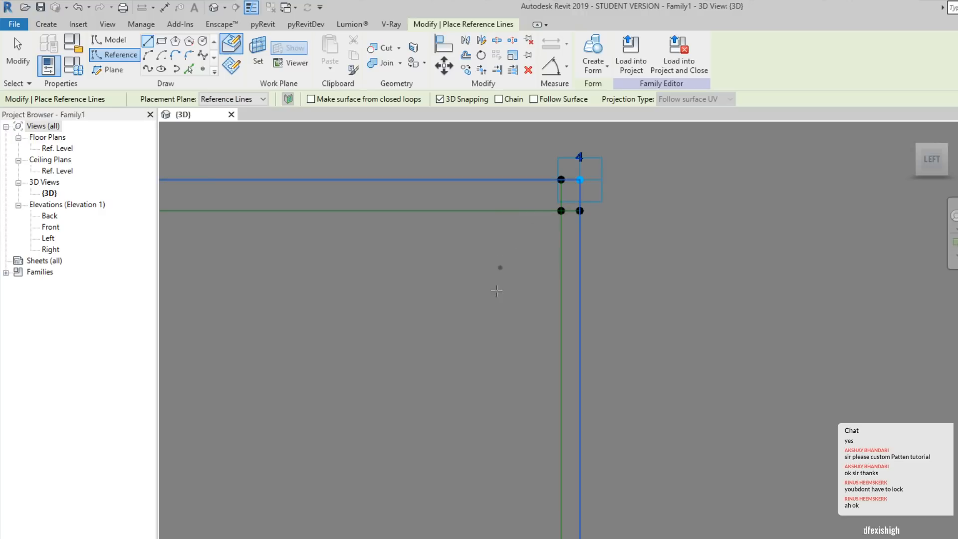
{"action": "scroll", "coordinate": [500, 269], "scroll_direction": "down", "scroll_amount": 3}
{"action": "left_click", "coordinate": [519, 260]}
{"action": "middle_click_drag", "start_coordinate": [455, 461], "coordinate": [549, 201]}
{"action": "scroll", "coordinate": [610, 456], "scroll_direction": "up", "scroll_amount": 3}
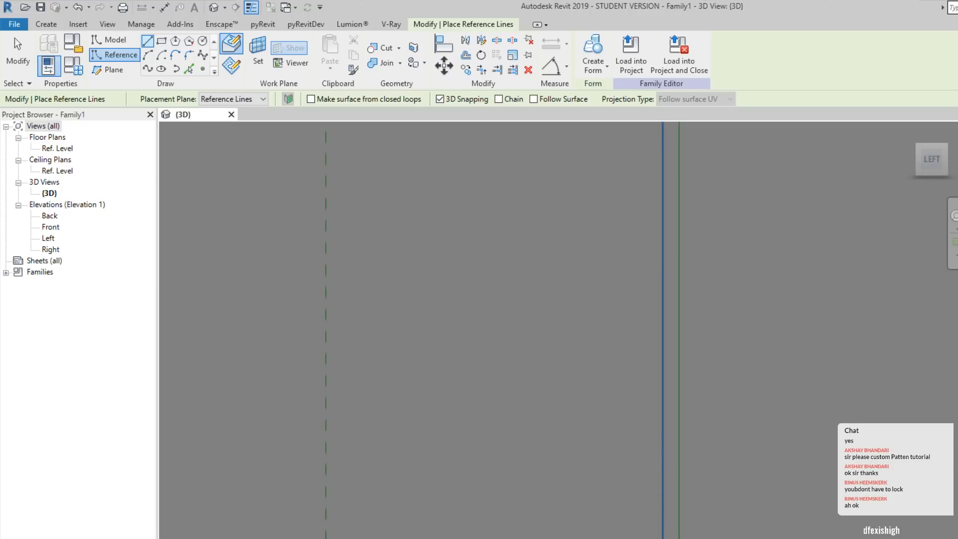
Close the inner rectangle with reference lines along its bottom and up to the intersection beside adaptive point 3.
{"action": "middle_click_drag", "start_coordinate": [453, 462], "coordinate": [702, 462]}
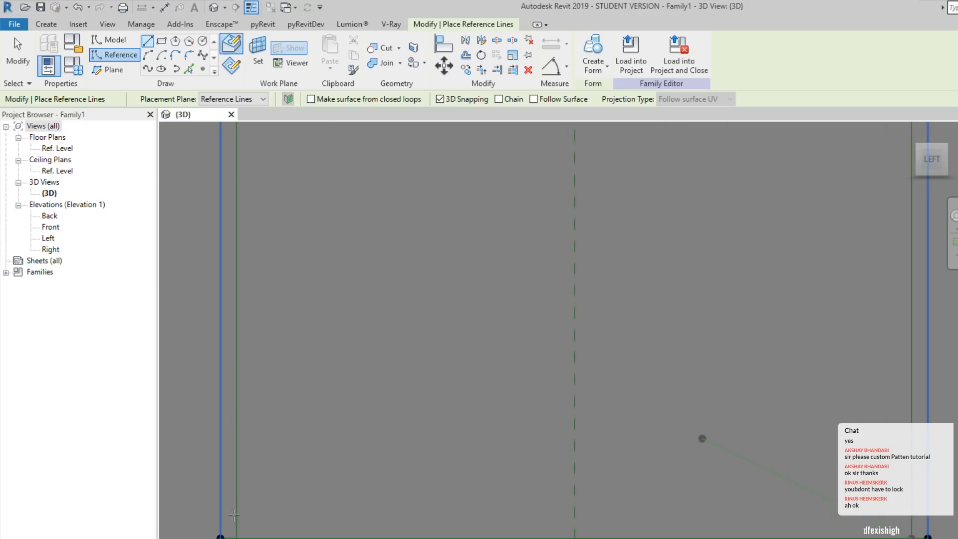
{"action": "left_click", "coordinate": [236, 535]}
{"action": "scroll", "coordinate": [263, 453], "scroll_direction": "down", "scroll_amount": 3}
{"action": "middle_click_drag", "start_coordinate": [287, 134], "coordinate": [354, 475]}
{"action": "scroll", "coordinate": [345, 346], "scroll_direction": "up", "scroll_amount": 3}
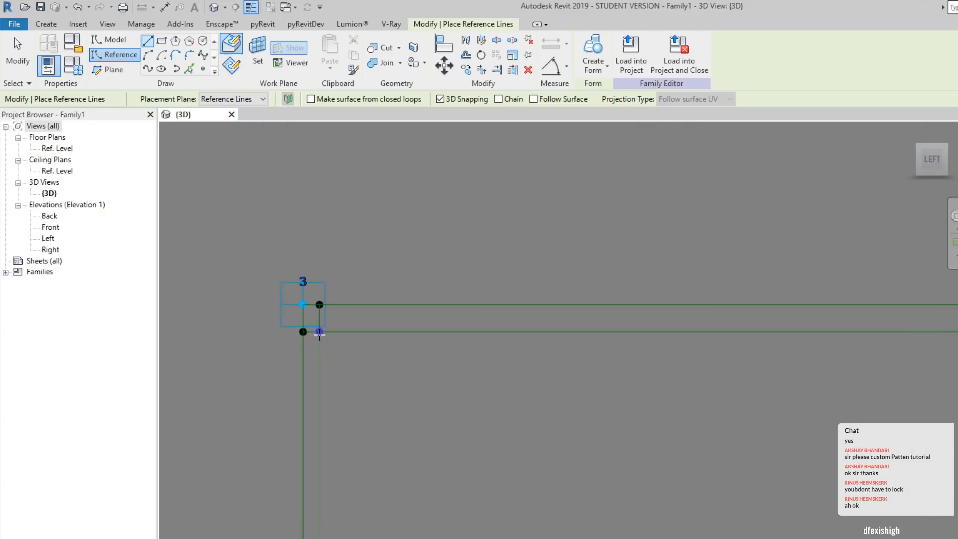
{"action": "key", "text": "Escape"}
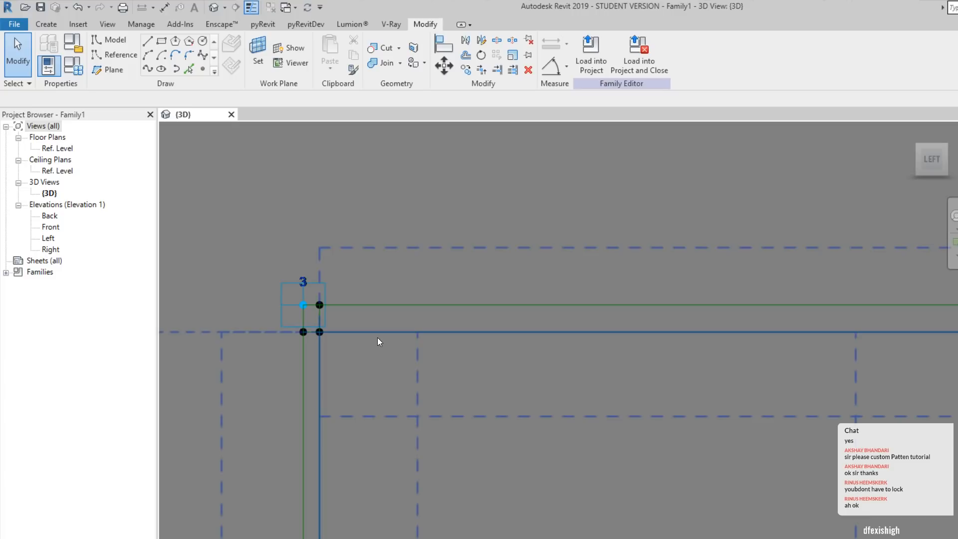
Select the chain of inner rectangle reference lines and create a void form from it.
{"action": "left_click", "coordinate": [378, 333]}
{"action": "scroll", "coordinate": [394, 349], "scroll_direction": "down", "scroll_amount": 5}
{"action": "middle_click_drag", "start_coordinate": [429, 382], "coordinate": [412, 261]}
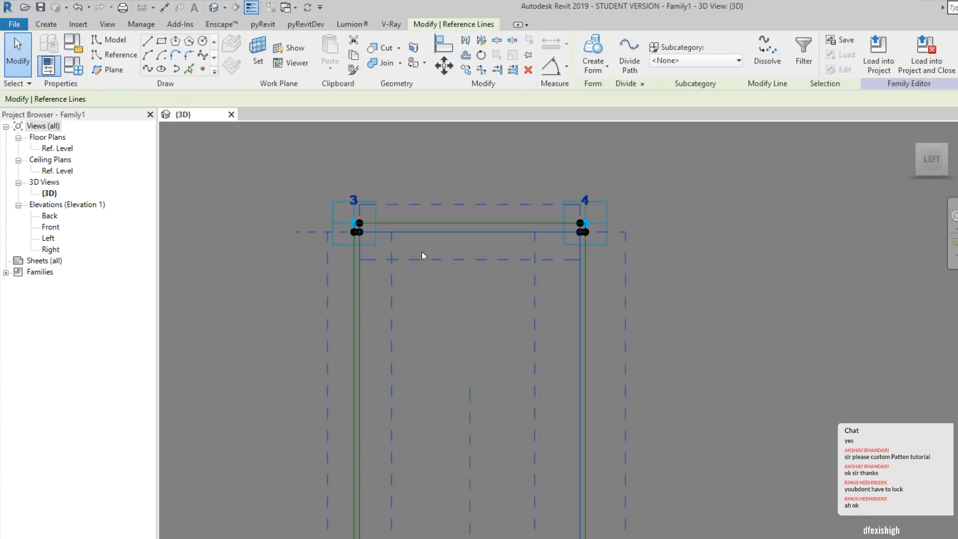
{"action": "left_click", "coordinate": [594, 67]}
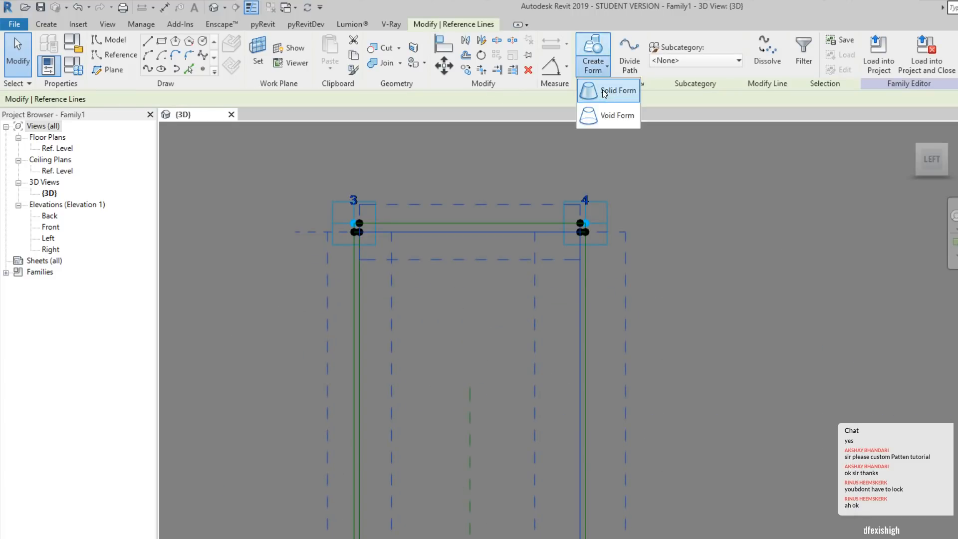
{"action": "left_click", "coordinate": [610, 116]}
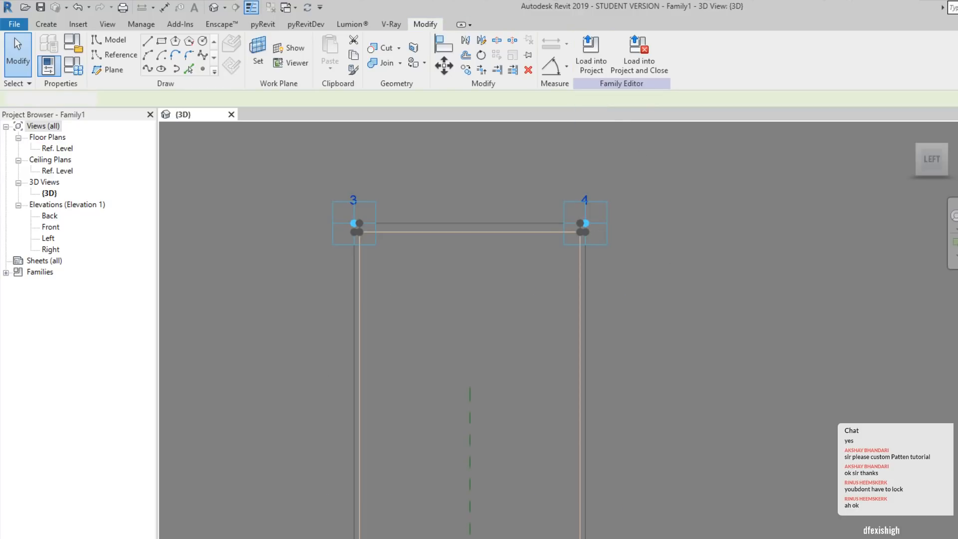
Move the void form's far face through the thin panel to an offset of 500, cutting out the frame opening.
{"action": "scroll", "coordinate": [612, 358], "scroll_direction": "down", "scroll_amount": 2}
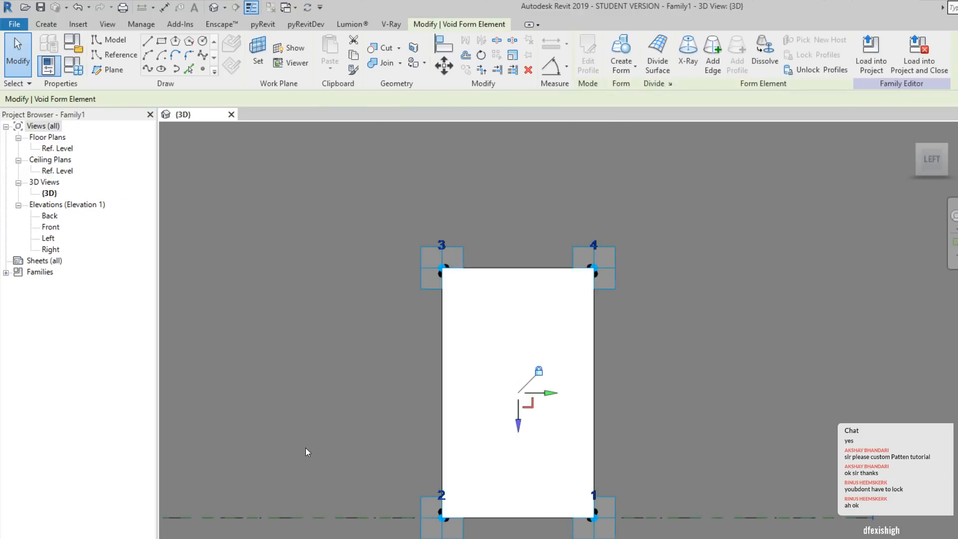
{"action": "scroll", "coordinate": [305, 450], "scroll_direction": "down", "scroll_amount": 1}
{"action": "middle_click_drag", "start_coordinate": [327, 438], "coordinate": [542, 475], "text": "shift"}
{"action": "scroll", "coordinate": [539, 454], "scroll_direction": "up", "scroll_amount": 2}
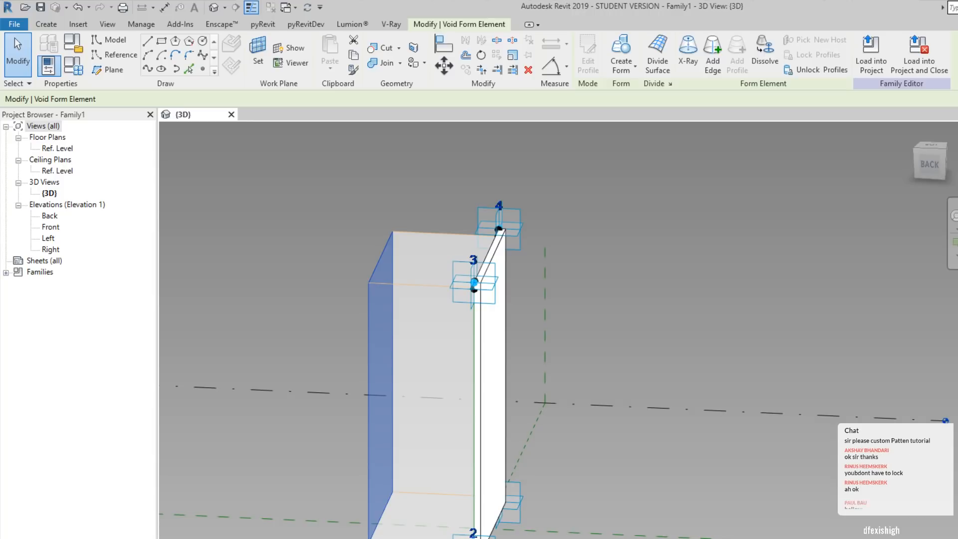
{"action": "left_click_drag", "start_coordinate": [355, 387], "coordinate": [608, 387]}
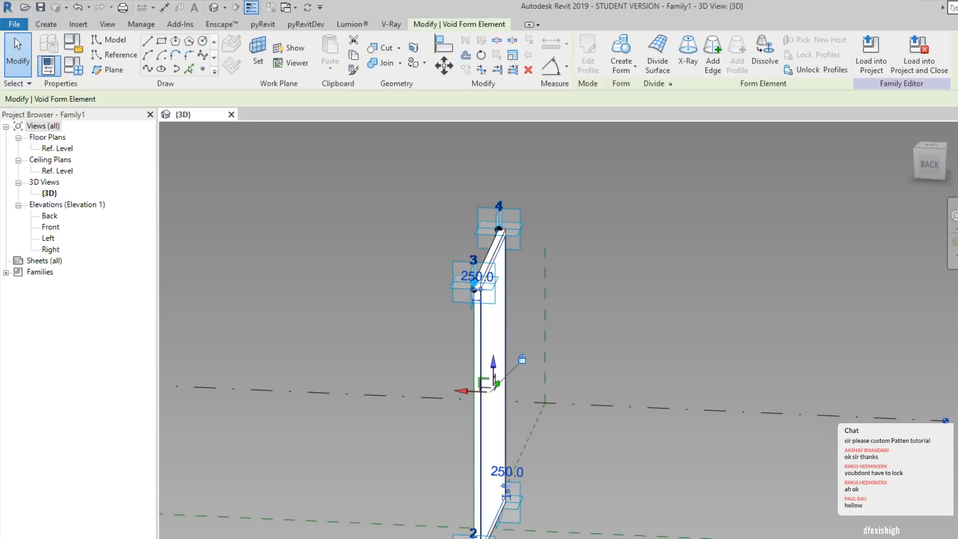
{"action": "left_click_drag", "start_coordinate": [462, 391], "coordinate": [459, 391]}
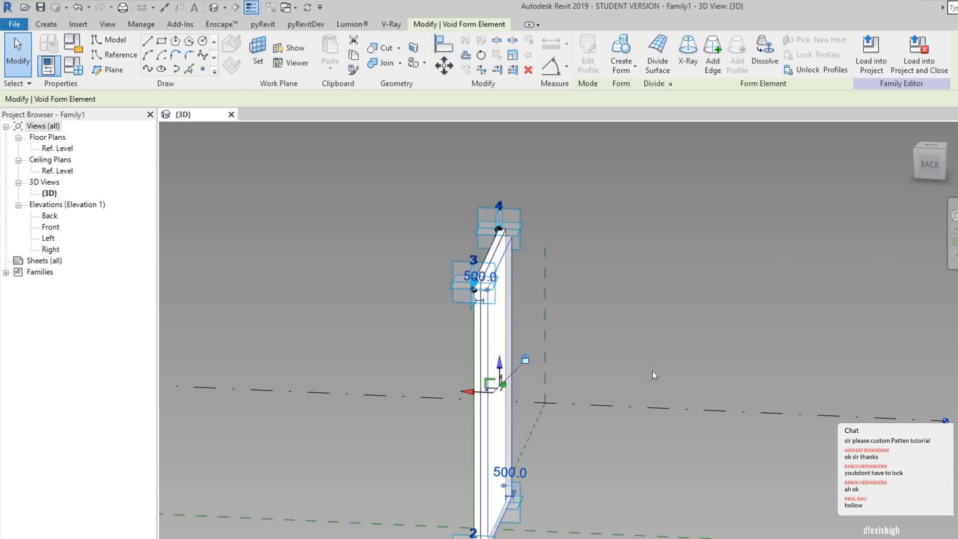
{"action": "middle_click_drag", "start_coordinate": [684, 371], "coordinate": [489, 424], "text": "shift"}
{"action": "left_click", "coordinate": [597, 433]}
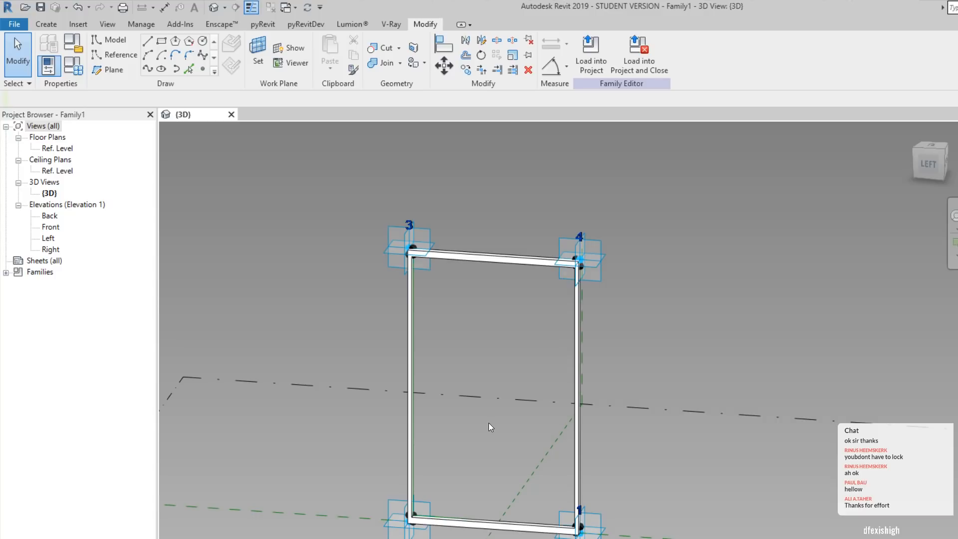
Test how the solid frame adapts by moving adaptive point 2 outward along the base, and undo the move.
{"action": "scroll", "coordinate": [437, 441], "scroll_direction": "up", "scroll_amount": 2}
{"action": "scroll", "coordinate": [447, 452], "scroll_direction": "down", "scroll_amount": 2}
{"action": "middle_click_drag", "start_coordinate": [463, 465], "coordinate": [524, 474], "text": "shift"}
{"action": "left_click", "coordinate": [410, 533]}
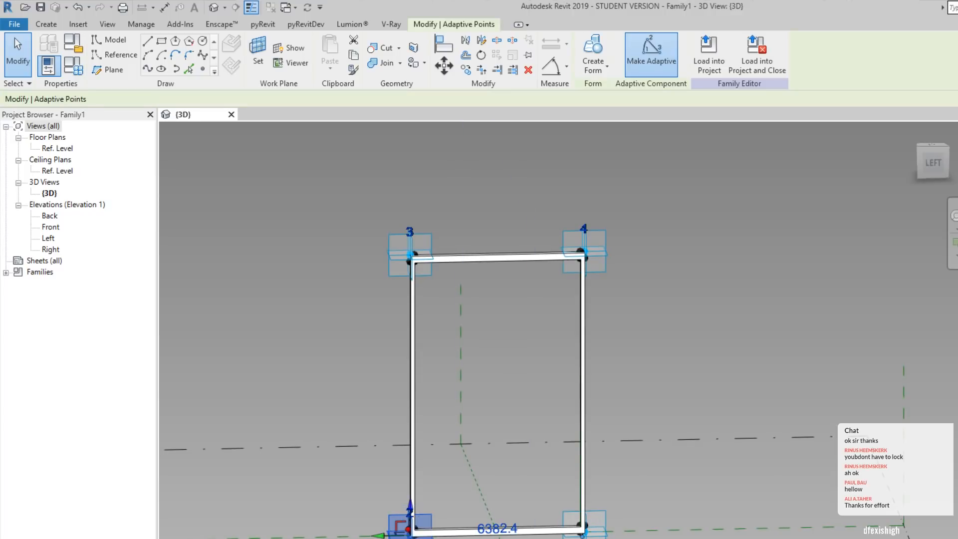
{"action": "left_click_drag", "start_coordinate": [410, 532], "coordinate": [293, 533]}
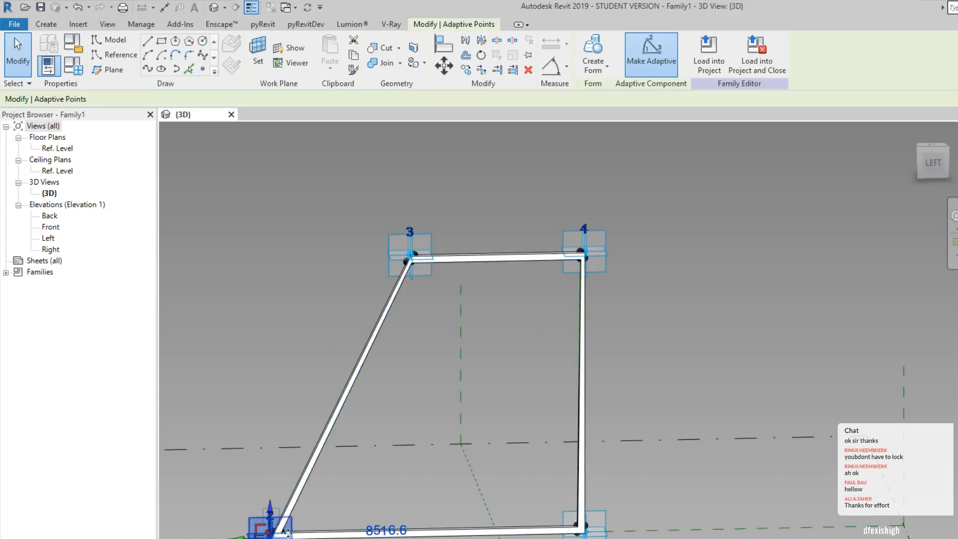
{"action": "key", "text": "ctrl+z"}
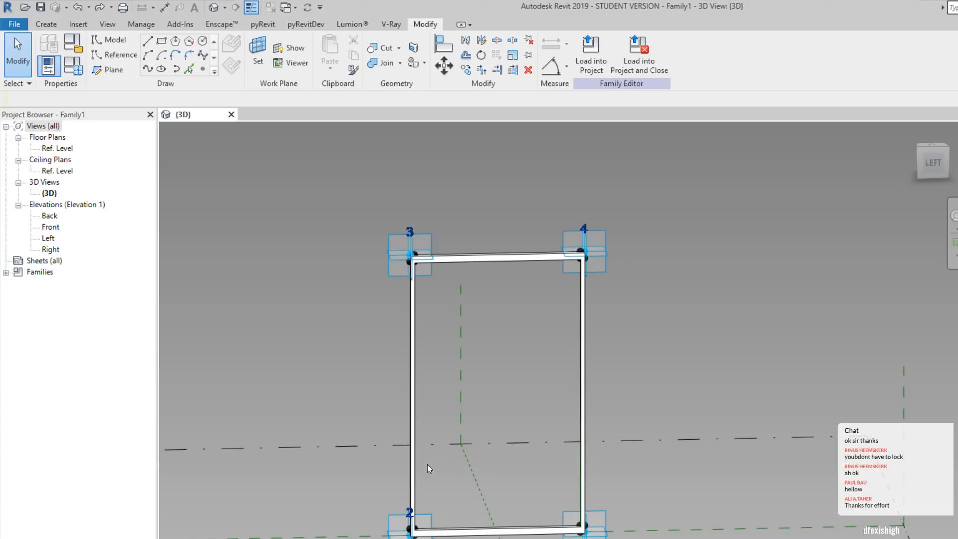
Undo the void cut in the panel and the inner rectangle's reference lines.
{"action": "scroll", "coordinate": [456, 411], "scroll_direction": "up", "scroll_amount": 3}
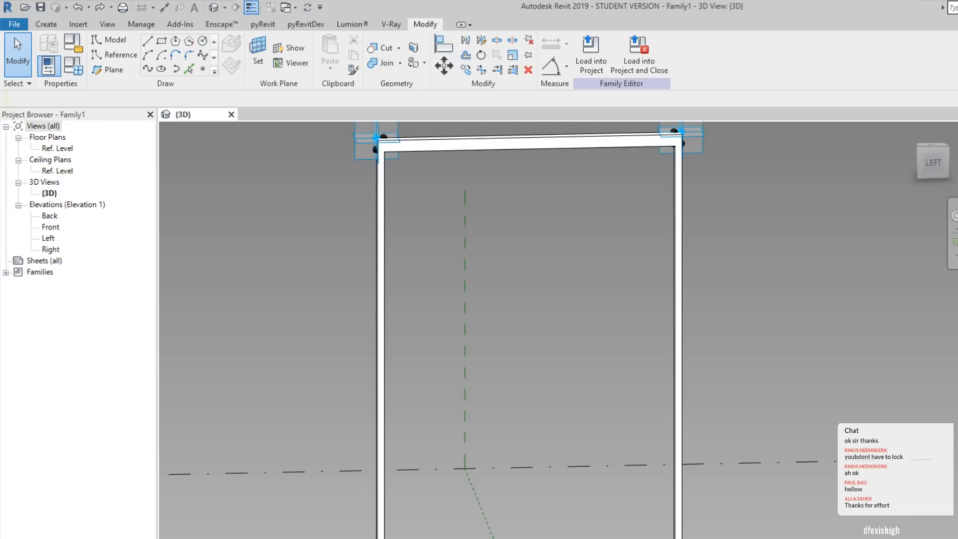
{"action": "left_click", "coordinate": [370, 469]}
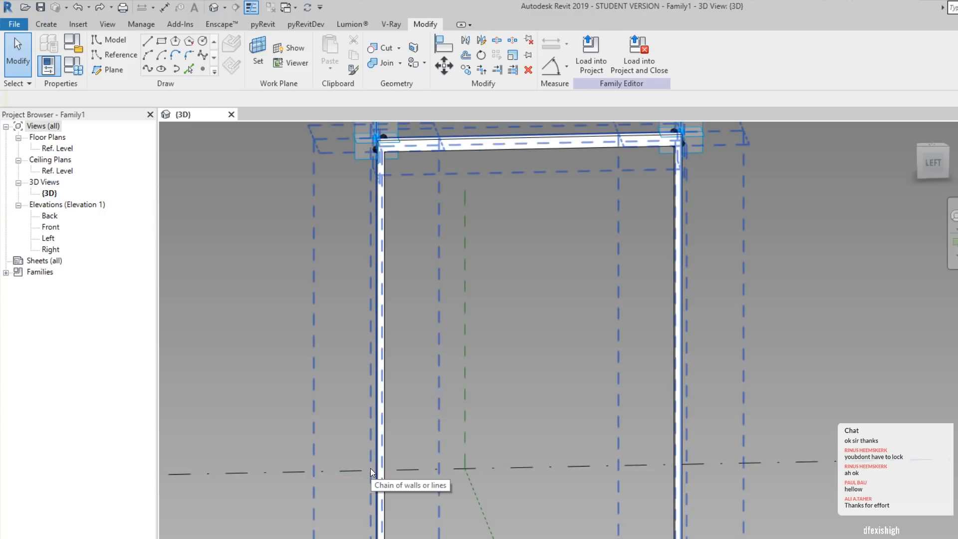
{"action": "left_click", "coordinate": [515, 388]}
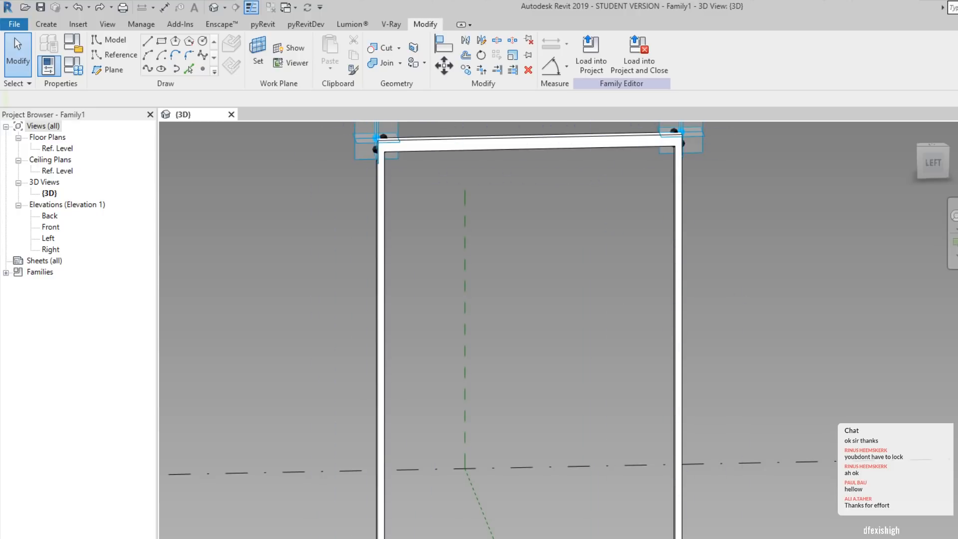
{"action": "key", "text": "ctrl+z"}
{"action": "key", "text": "ctrl+z"}
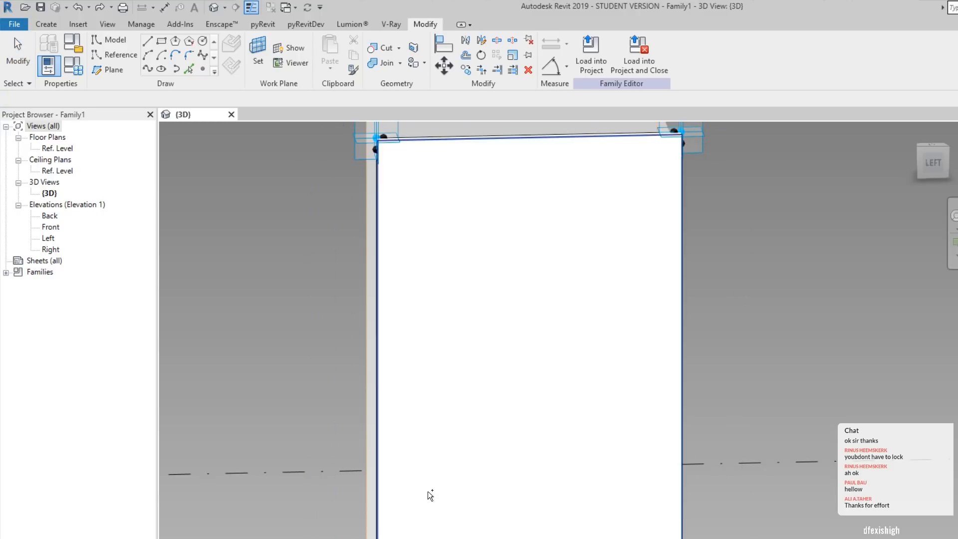
{"action": "key", "text": "ctrl+z"}
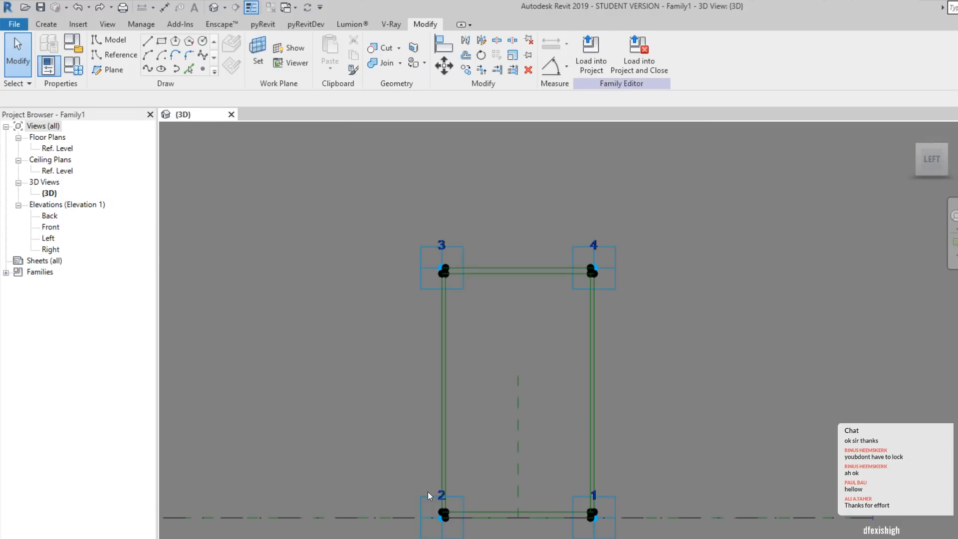
{"action": "scroll", "coordinate": [428, 495], "scroll_direction": "up", "scroll_amount": 5}
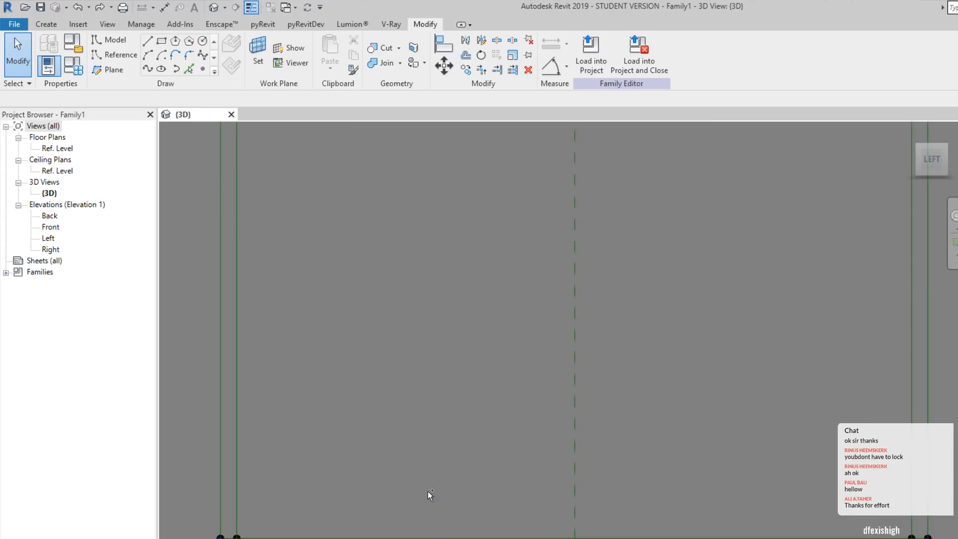
{"action": "scroll", "coordinate": [428, 494], "scroll_direction": "down", "scroll_amount": 2}
{"action": "key", "text": "ctrl+z"}
{"action": "key", "text": "ctrl+z"}
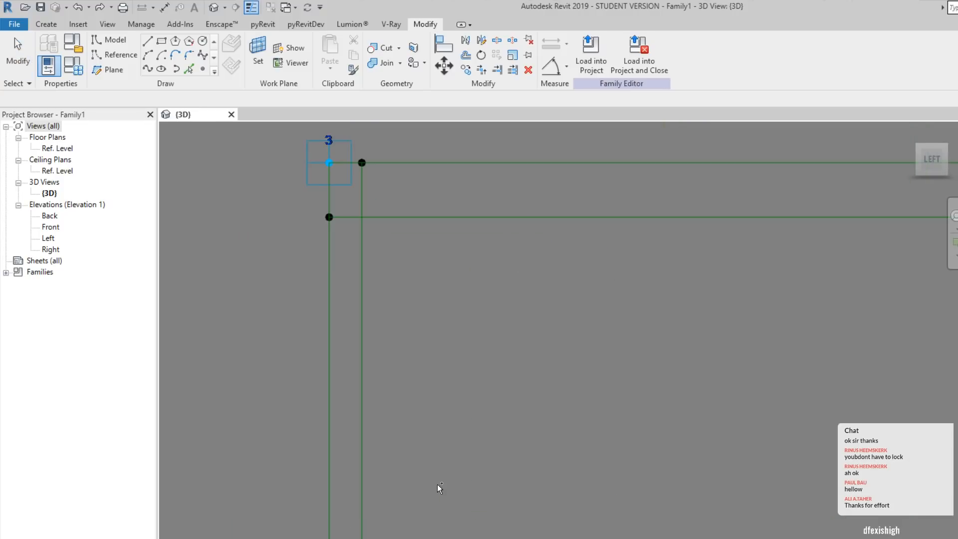
{"action": "scroll", "coordinate": [455, 374], "scroll_direction": "down", "scroll_amount": 5}
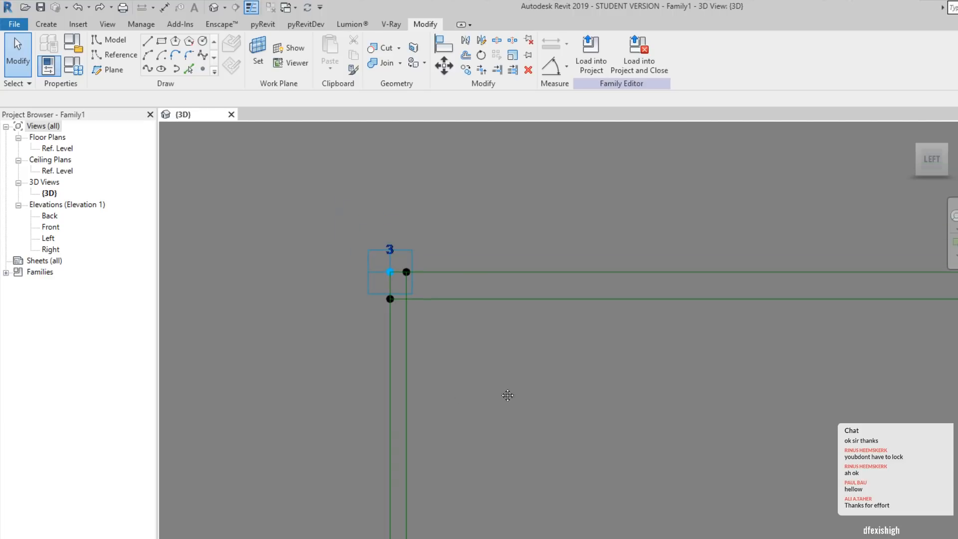
{"action": "middle_click_drag", "start_coordinate": [534, 410], "coordinate": [457, 388]}
{"action": "scroll", "coordinate": [457, 389], "scroll_direction": "up", "scroll_amount": 3}
Try to draw two horizontal reference lines directly across between the frame's outer vertical lines, and undo them.
{"action": "left_click", "coordinate": [122, 56]}
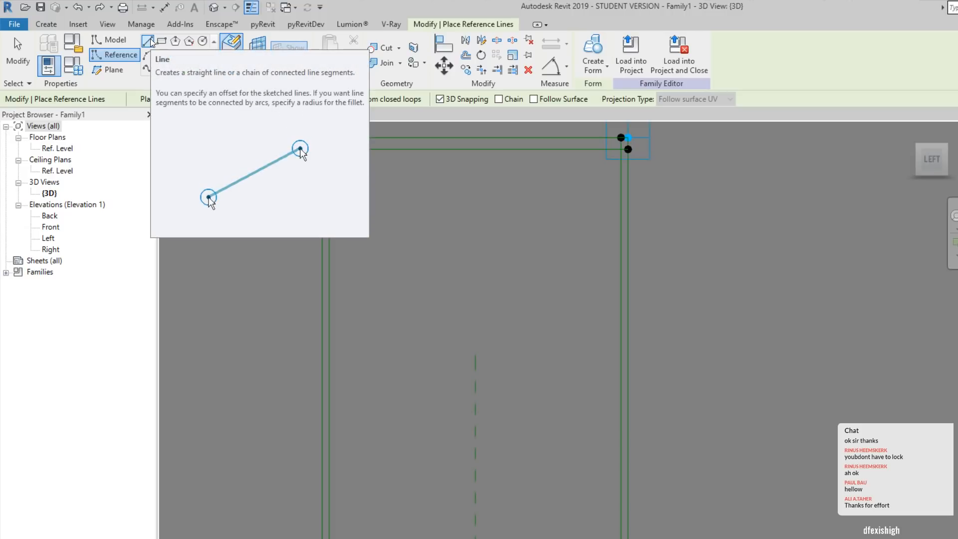
{"action": "scroll", "coordinate": [363, 404], "scroll_direction": "up", "scroll_amount": 2}
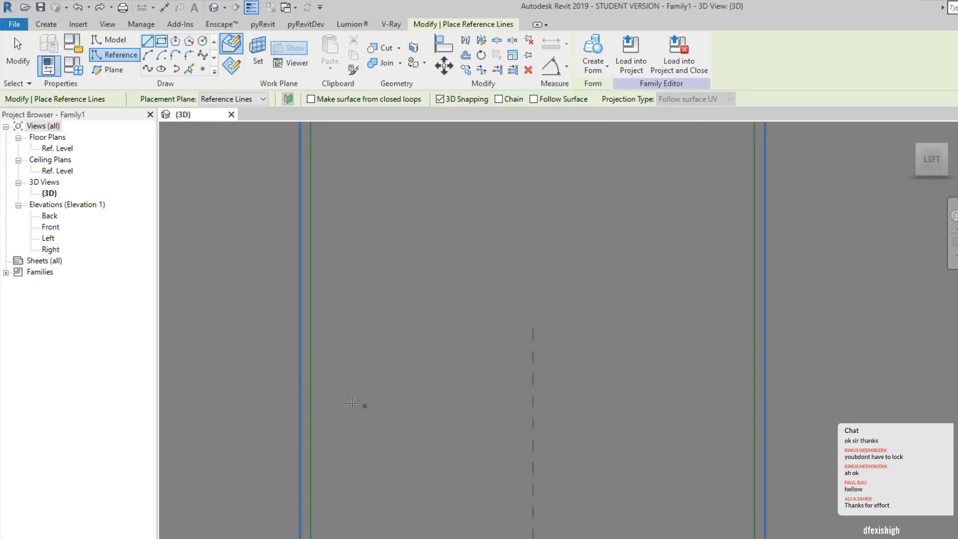
{"action": "left_click", "coordinate": [300, 380]}
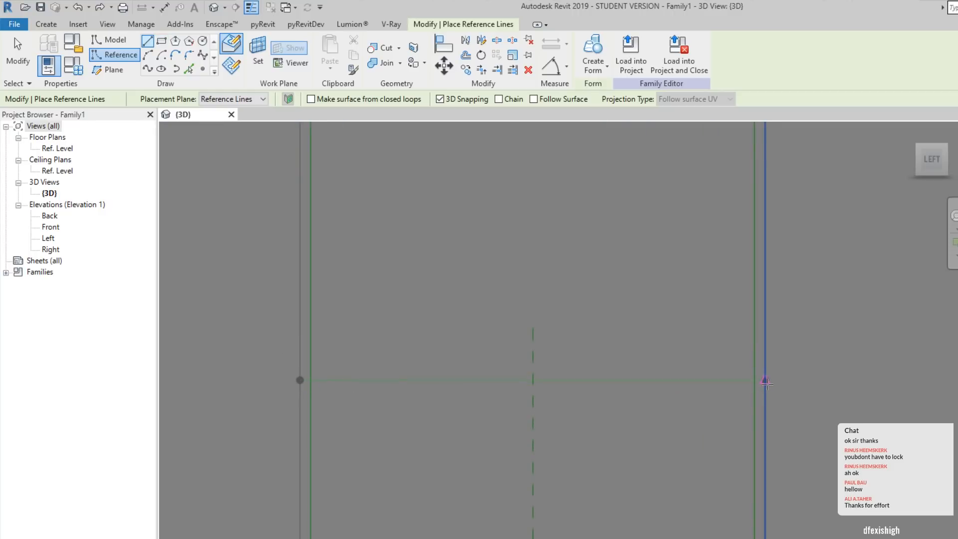
{"action": "left_click", "coordinate": [766, 389]}
{"action": "scroll", "coordinate": [481, 353], "scroll_direction": "up", "scroll_amount": 1}
{"action": "middle_click_drag", "start_coordinate": [481, 353], "coordinate": [461, 339]}
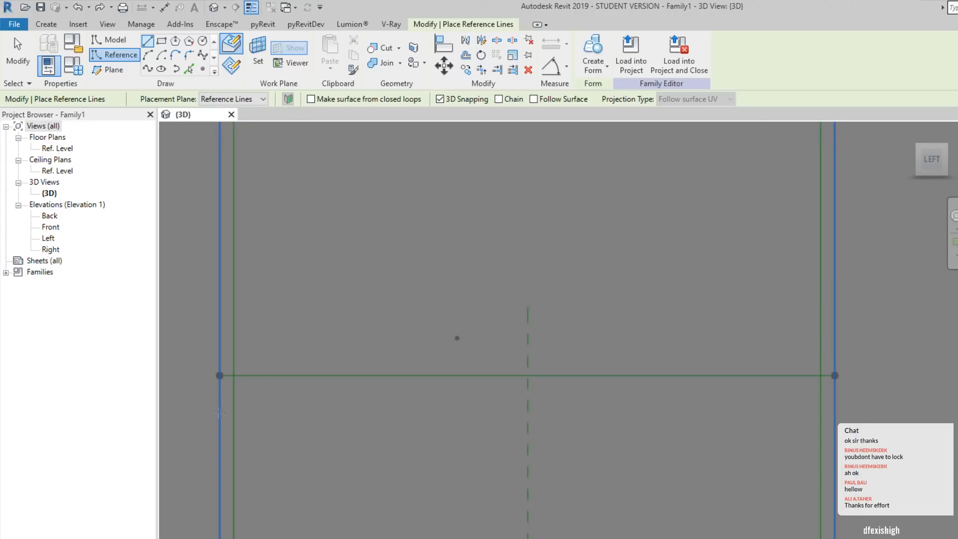
{"action": "left_click", "coordinate": [220, 392]}
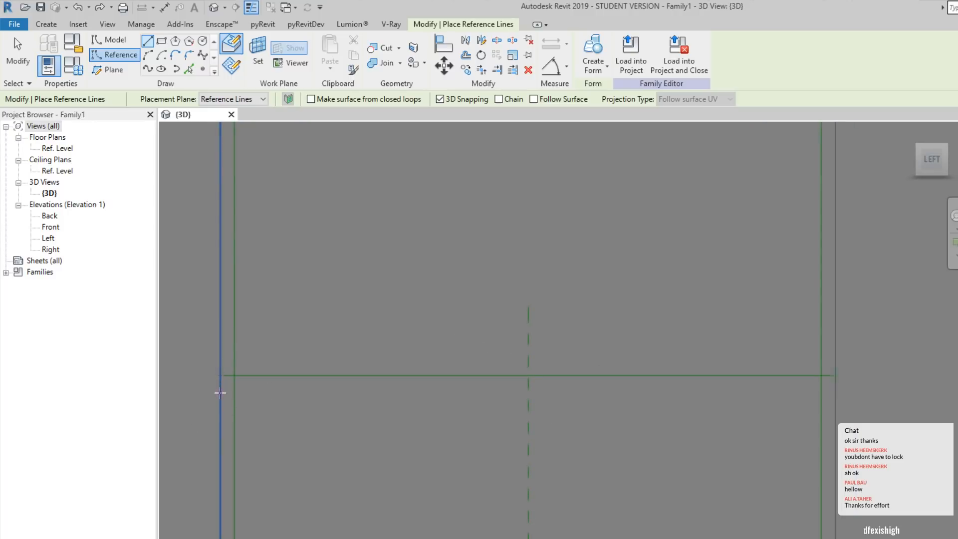
{"action": "left_click", "coordinate": [837, 392]}
{"action": "left_click", "coordinate": [703, 398]}
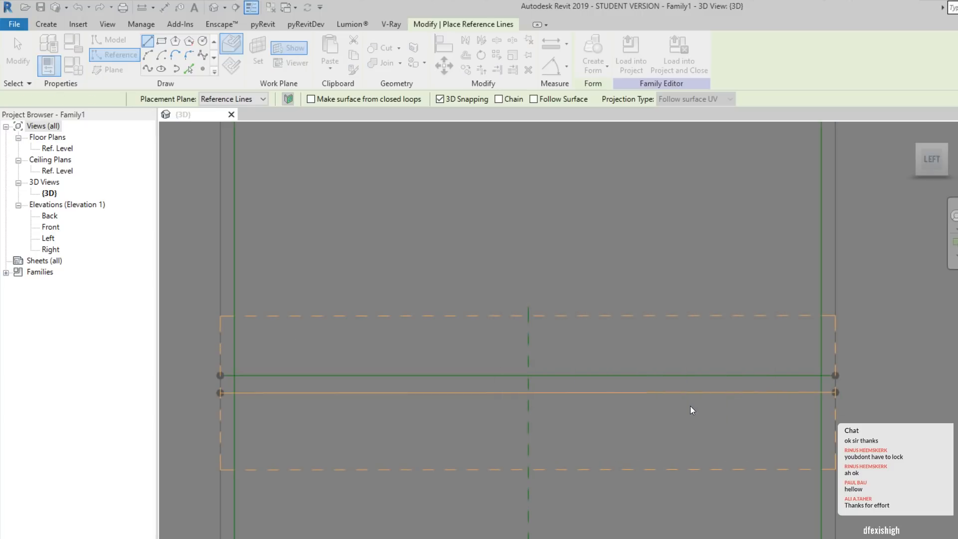
{"action": "key", "text": "ctrl+z"}
{"action": "key", "text": "ctrl+z"}
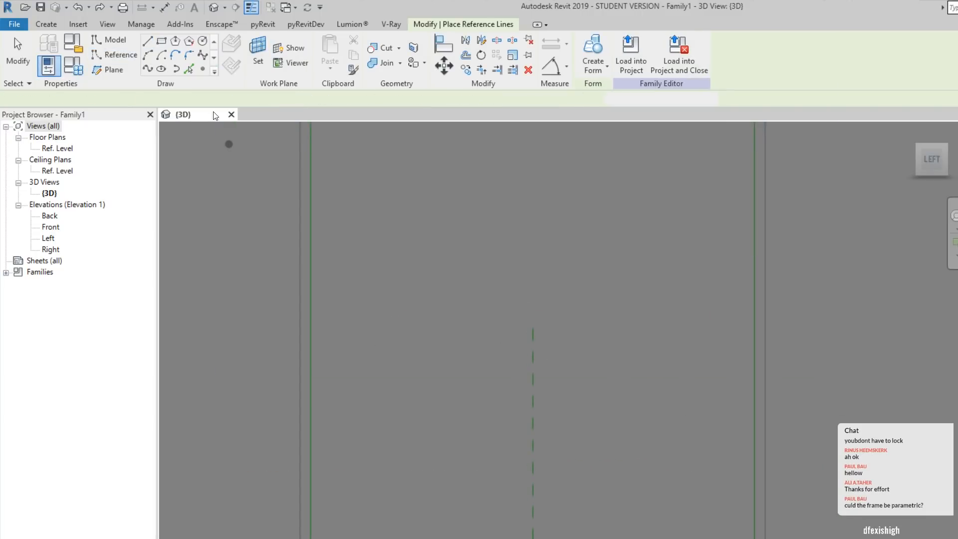
Place three closely spaced reference points on each of the two outer vertical lines, around the frame's mid-height.
{"action": "left_click", "coordinate": [203, 68]}
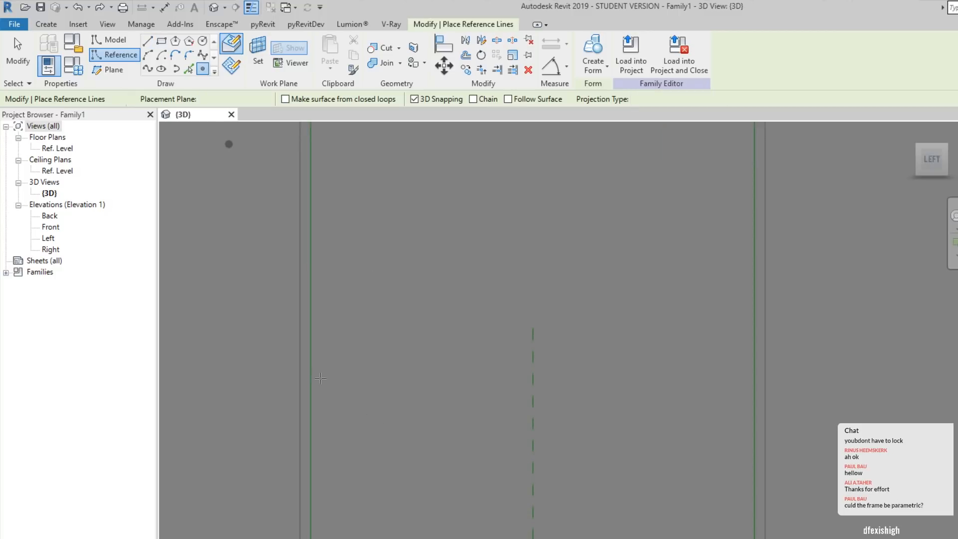
{"action": "left_click", "coordinate": [300, 380]}
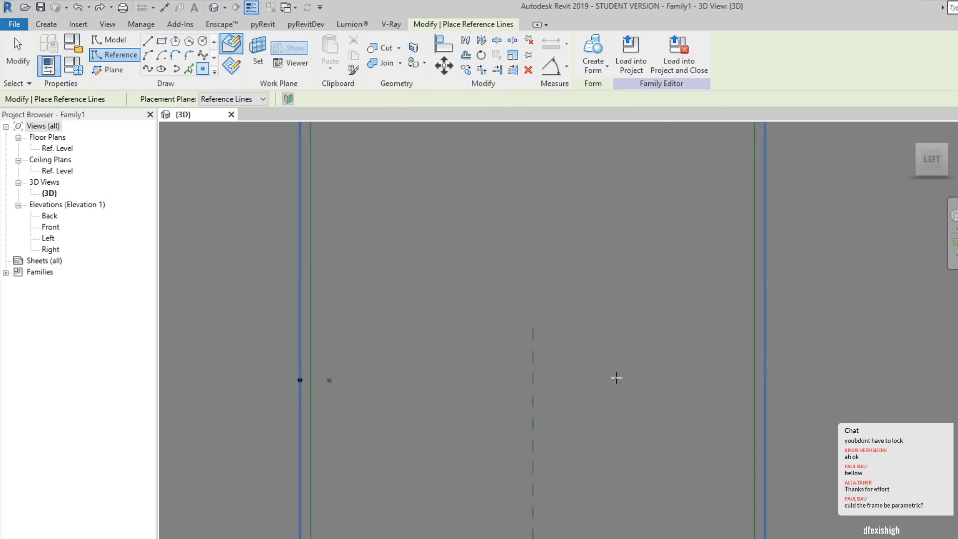
{"action": "left_click", "coordinate": [765, 380]}
{"action": "middle_click_drag", "start_coordinate": [468, 249], "coordinate": [447, 222]}
{"action": "left_click", "coordinate": [278, 368]}
{"action": "left_click", "coordinate": [290, 369]}
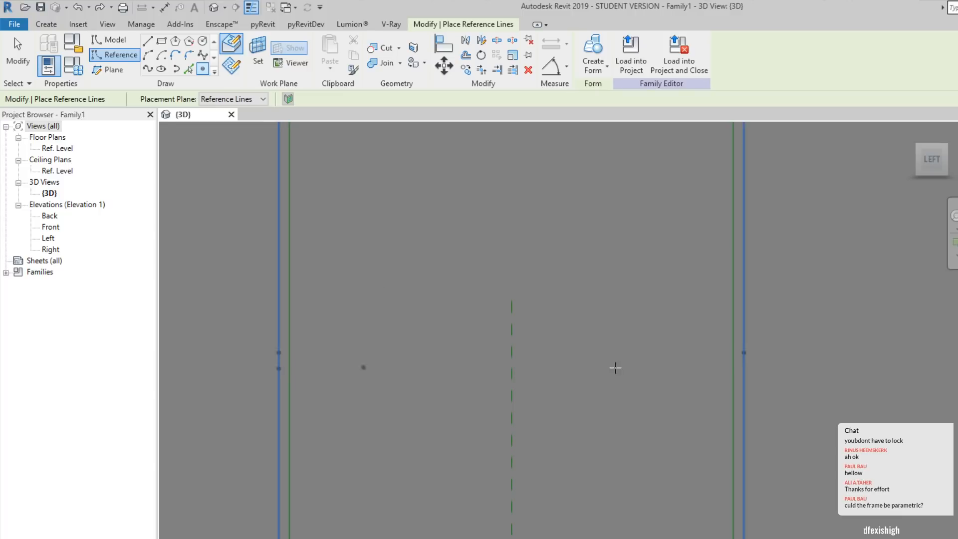
{"action": "left_click", "coordinate": [279, 333]}
{"action": "left_click", "coordinate": [744, 337]}
Draw three reference lines across the frame, joining each point on one outer vertical to its counterpart on the other.
{"action": "left_click", "coordinate": [148, 42]}
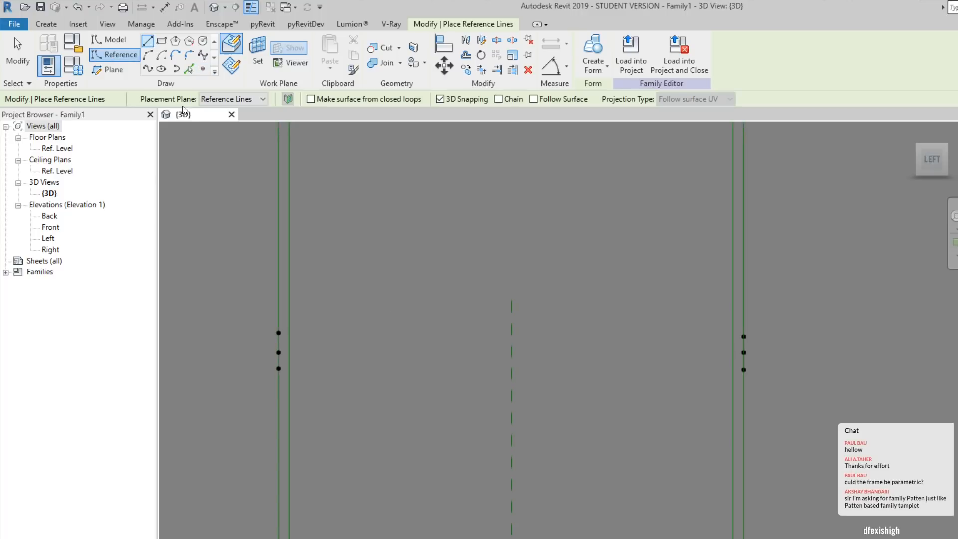
{"action": "left_click", "coordinate": [279, 353]}
{"action": "left_click", "coordinate": [743, 353]}
{"action": "left_click", "coordinate": [279, 333]}
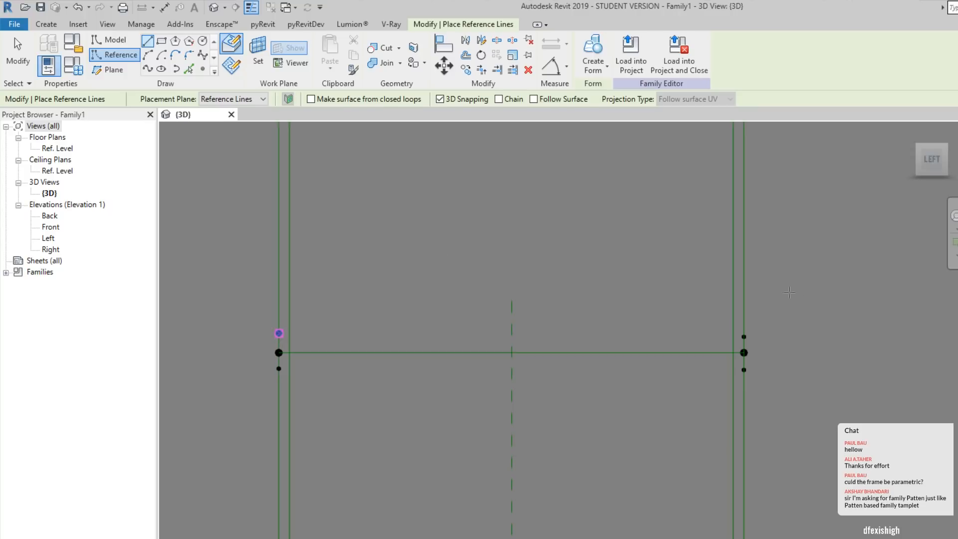
{"action": "left_click", "coordinate": [744, 337]}
{"action": "left_click", "coordinate": [279, 369]}
{"action": "left_click", "coordinate": [743, 369]}
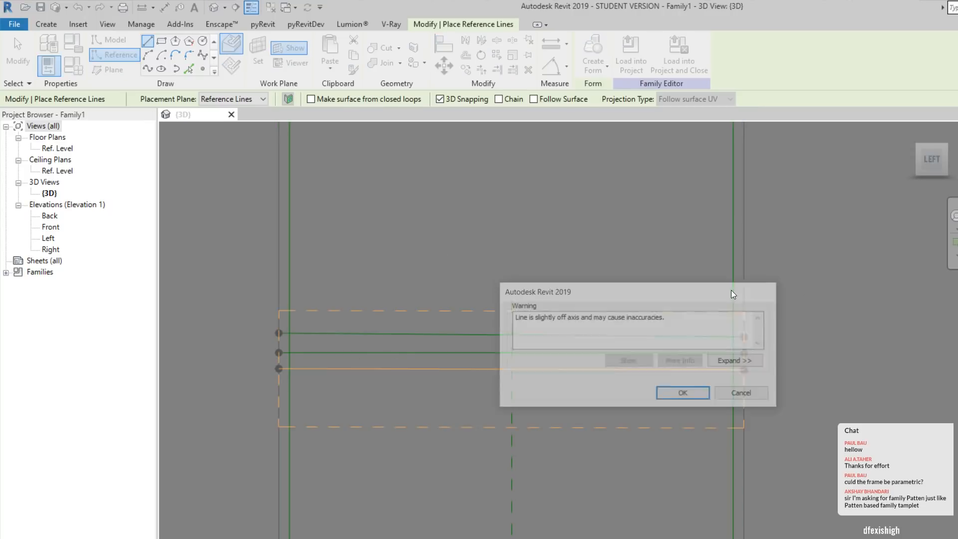
{"action": "left_click", "coordinate": [684, 395]}
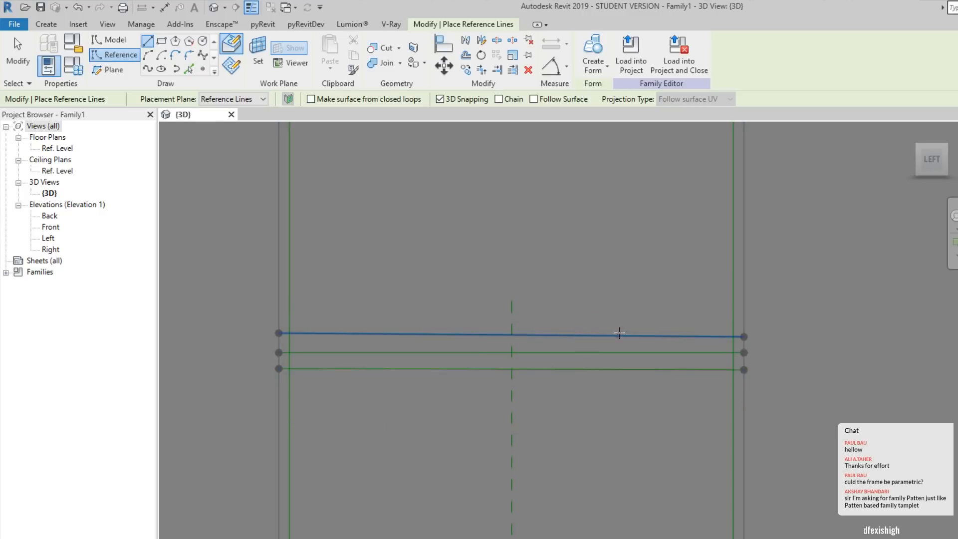
{"action": "key", "text": "Escape"}
{"action": "key", "text": "Escape"}
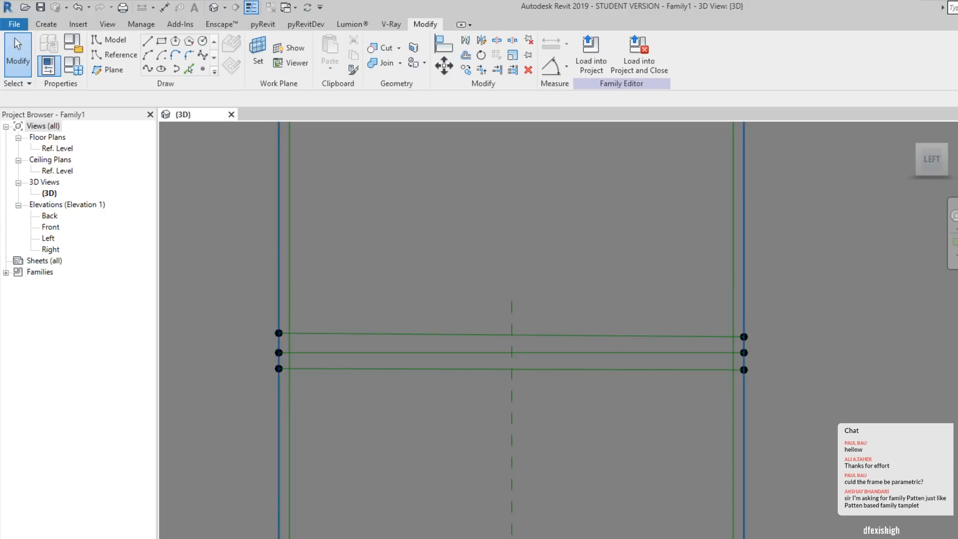
{"action": "scroll", "coordinate": [384, 329], "scroll_direction": "up", "scroll_amount": 2}
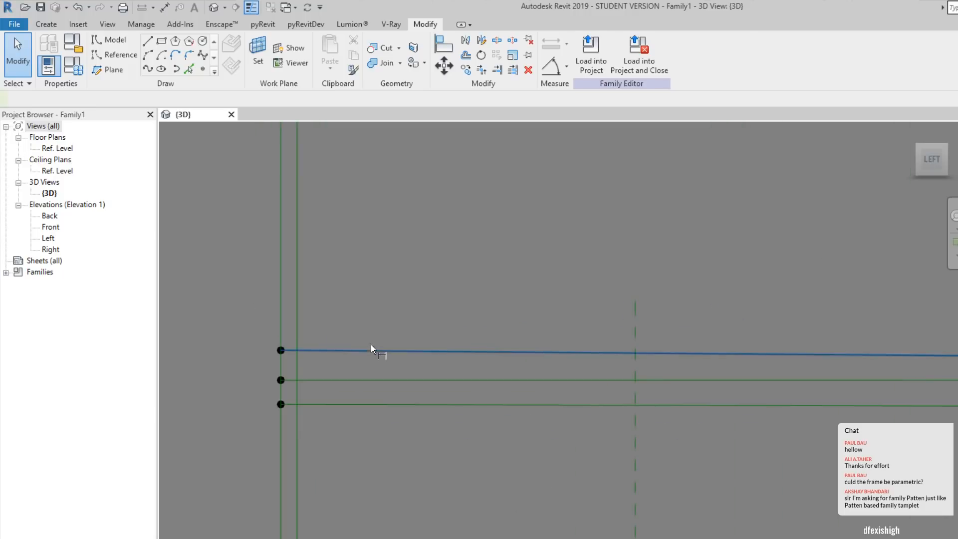
{"action": "key", "text": "d"}
{"action": "key", "text": "i"}
{"action": "key", "text": "Escape"}
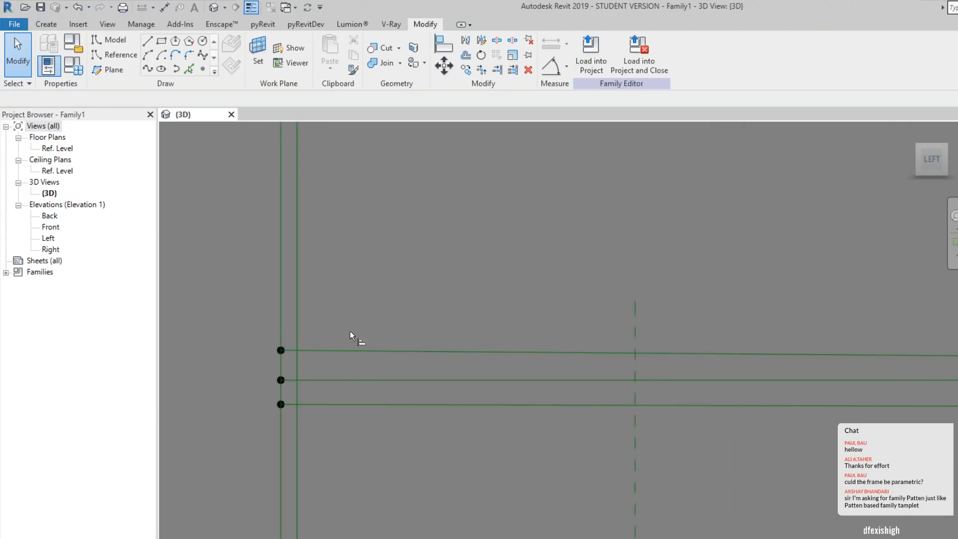
Align the end points of the upper and lower cross lines with each other so that both lines run horizontal.
{"action": "key", "text": "a"}
{"action": "key", "text": "l"}
{"action": "middle_click_drag", "start_coordinate": [356, 372], "coordinate": [319, 298]}
{"action": "left_click", "coordinate": [243, 276]}
{"action": "middle_click_drag", "start_coordinate": [925, 324], "coordinate": [758, 322]}
{"action": "left_click", "coordinate": [782, 280]}
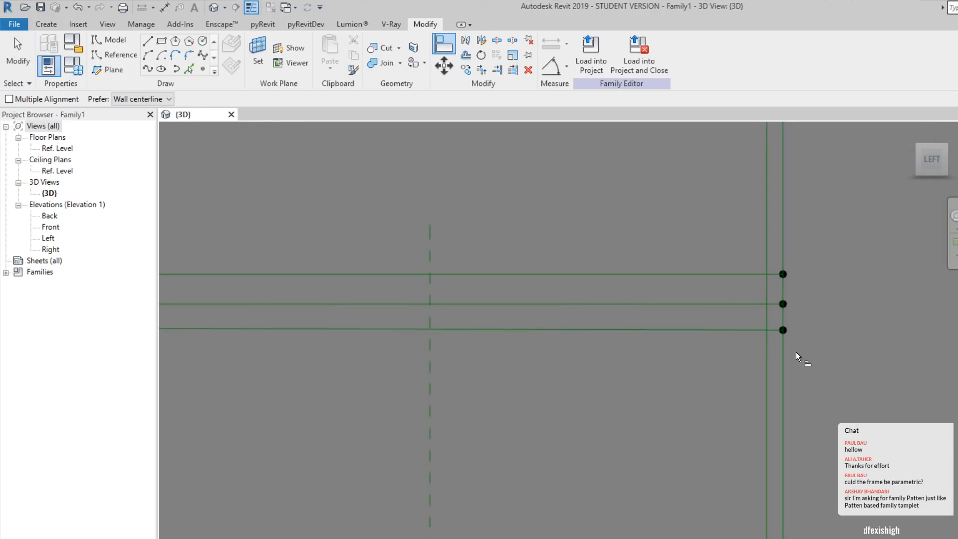
{"action": "left_click", "coordinate": [783, 330]}
{"action": "middle_click_drag", "start_coordinate": [394, 371], "coordinate": [211, 357]}
{"action": "left_click", "coordinate": [258, 331]}
{"action": "middle_click_drag", "start_coordinate": [345, 376], "coordinate": [388, 402]}
{"action": "key", "text": "Escape"}
{"action": "key", "text": "Escape"}
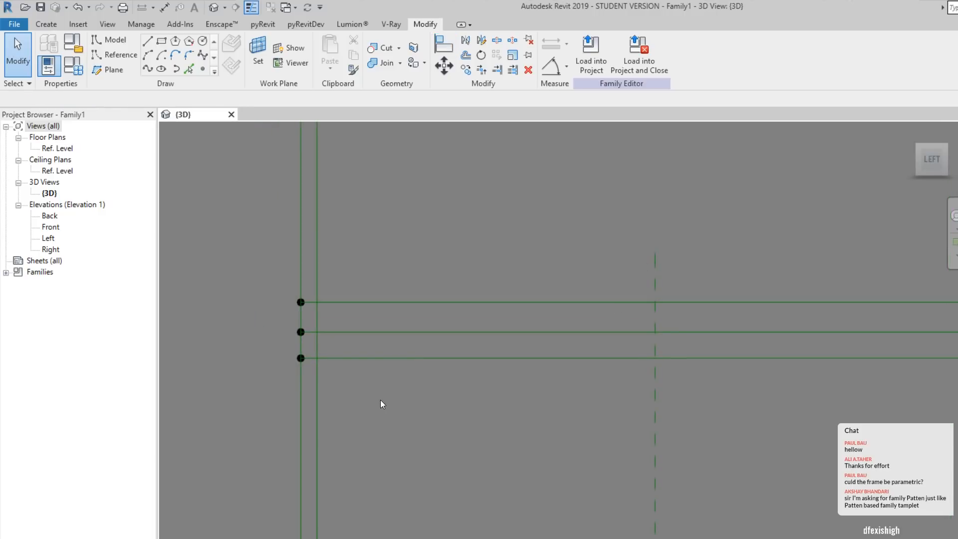
Dimension the spacing from the middle cross line to the upper one and to the lower one.
{"action": "key", "text": "d"}
{"action": "key", "text": "i"}
{"action": "left_click", "coordinate": [380, 332]}
{"action": "left_click", "coordinate": [384, 301]}
{"action": "left_click", "coordinate": [235, 317]}
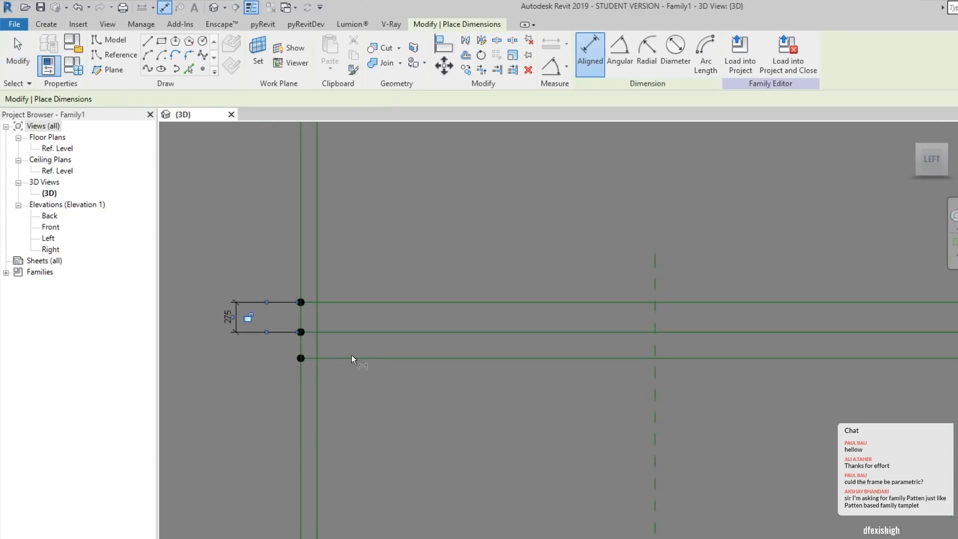
{"action": "left_click", "coordinate": [383, 333]}
{"action": "left_click", "coordinate": [386, 358]}
{"action": "middle_click_drag", "start_coordinate": [349, 379], "coordinate": [447, 396]}
{"action": "left_click", "coordinate": [266, 394]}
{"action": "key", "text": "Escape"}
Set the spacing of the lower and upper cross lines from the middle line to 75 each.
{"action": "left_click", "coordinate": [496, 376]}
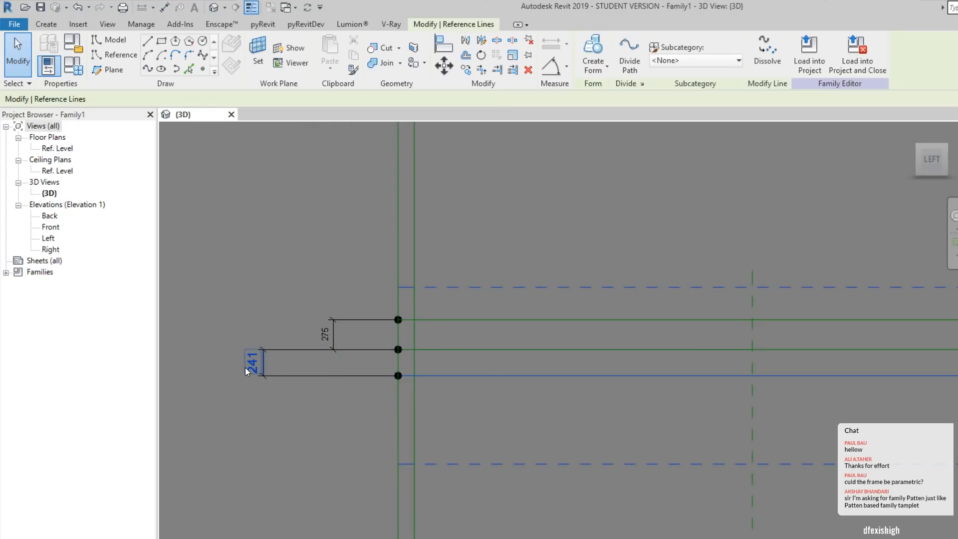
{"action": "left_click", "coordinate": [246, 369]}
{"action": "type", "text": "75"}
{"action": "key", "text": "Return"}
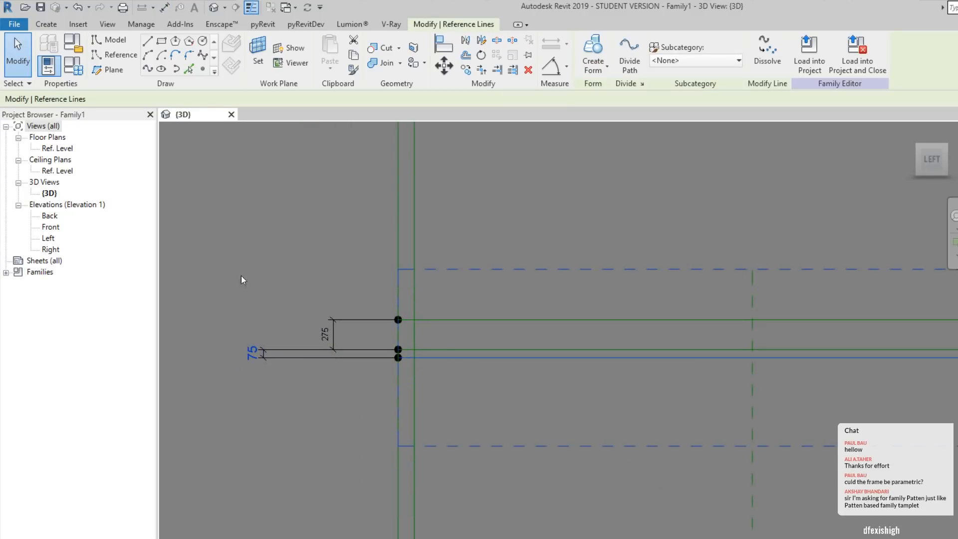
{"action": "key", "text": "Escape"}
{"action": "left_click", "coordinate": [439, 320]}
{"action": "left_click", "coordinate": [321, 333]}
{"action": "type", "text": "75"}
{"action": "key", "text": "Return"}
{"action": "key", "text": "Escape"}
Delete both spacing dimensions beside the cross lines.
{"action": "left_click_drag", "start_coordinate": [344, 306], "coordinate": [308, 390]}
{"action": "key", "text": "Delete"}
{"action": "scroll", "coordinate": [314, 384], "scroll_direction": "down", "scroll_amount": 2}
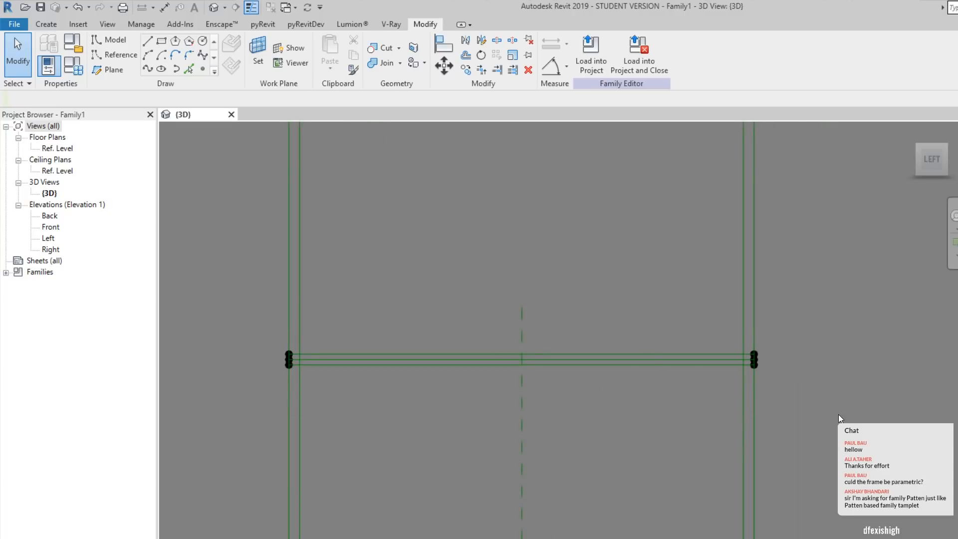
{"action": "middle_click_drag", "start_coordinate": [522, 332], "coordinate": [550, 449]}
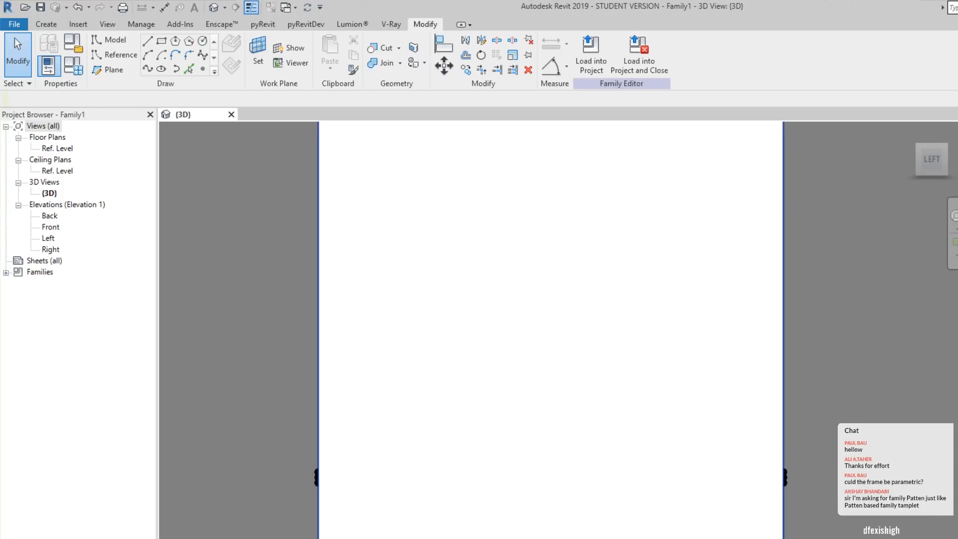
Display the view as wireframe and draw a reference line between the two inner corners below adaptive points 3 and 4.
{"action": "key", "text": "w"}
{"action": "key", "text": "f"}
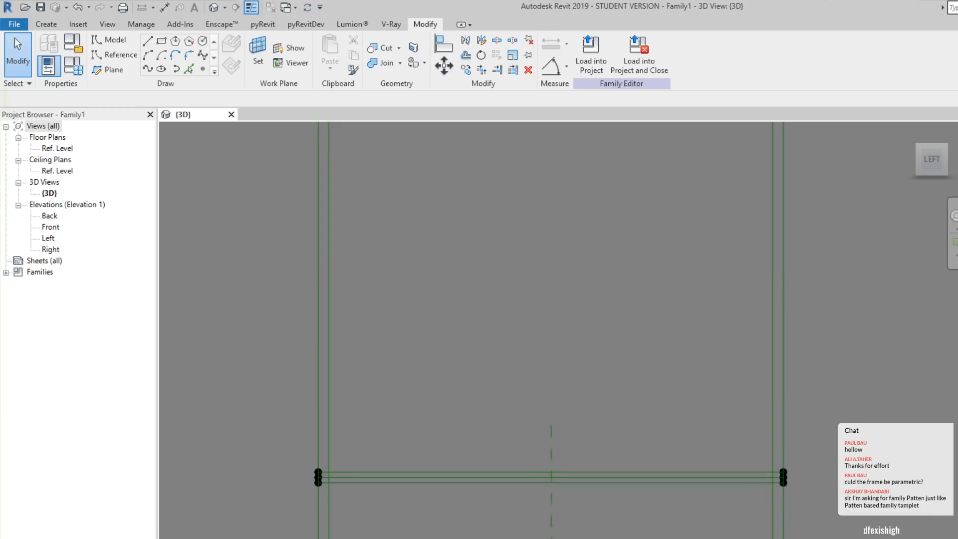
{"action": "middle_click_drag", "start_coordinate": [290, 276], "coordinate": [298, 346]}
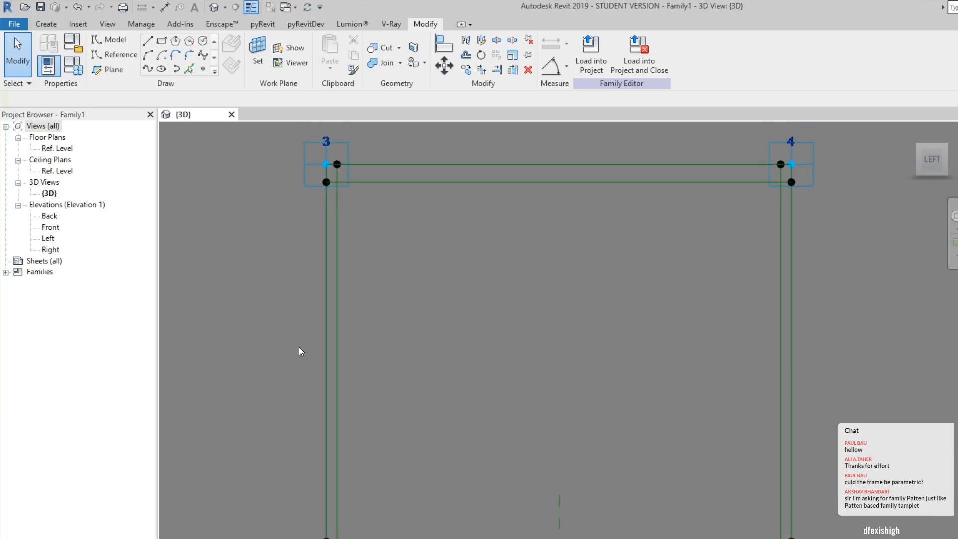
{"action": "left_click", "coordinate": [120, 58]}
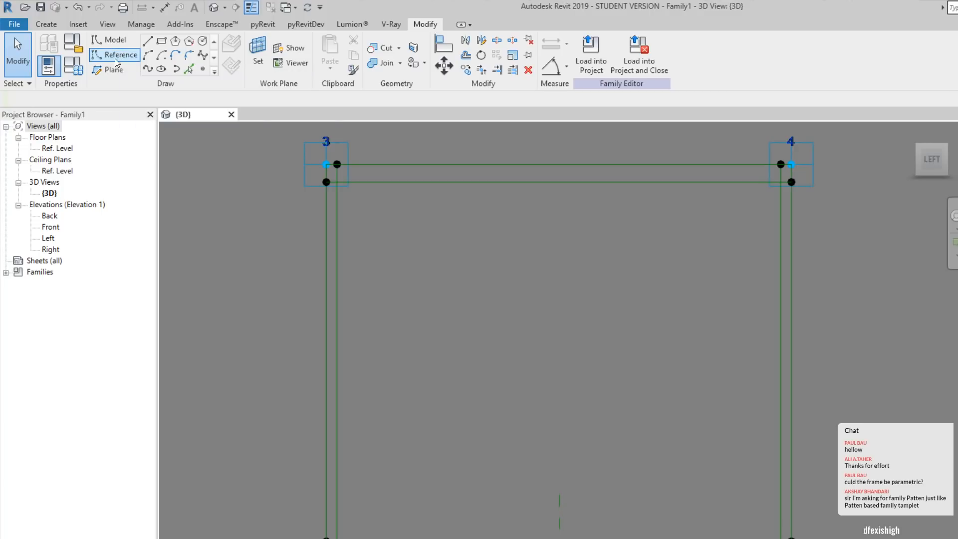
{"action": "left_click", "coordinate": [147, 45]}
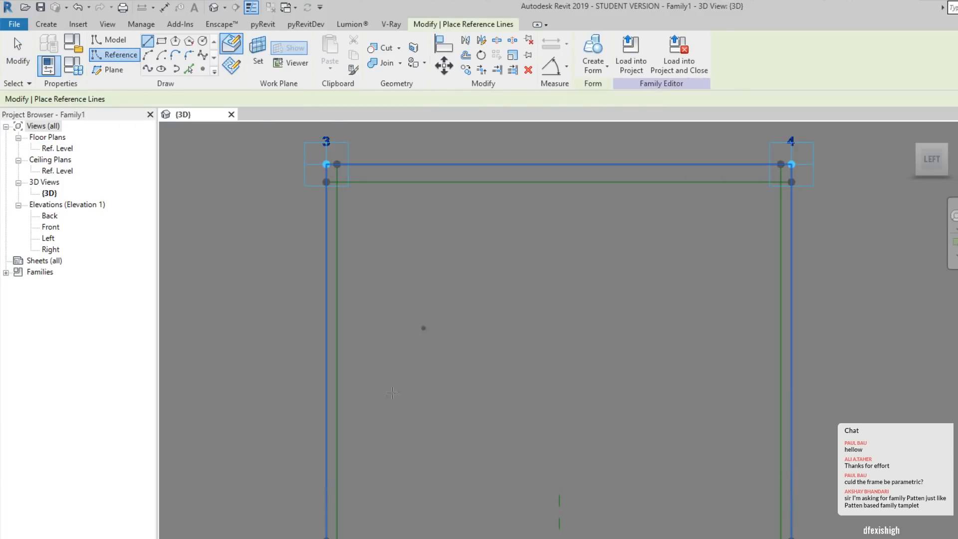
{"action": "scroll", "coordinate": [346, 538], "scroll_direction": "up", "scroll_amount": 4}
{"action": "left_click", "coordinate": [324, 525]}
{"action": "scroll", "coordinate": [330, 493], "scroll_direction": "down", "scroll_amount": 2}
{"action": "middle_click_drag", "start_coordinate": [357, 159], "coordinate": [325, 462]}
{"action": "middle_click_drag", "start_coordinate": [299, 298], "coordinate": [299, 288]}
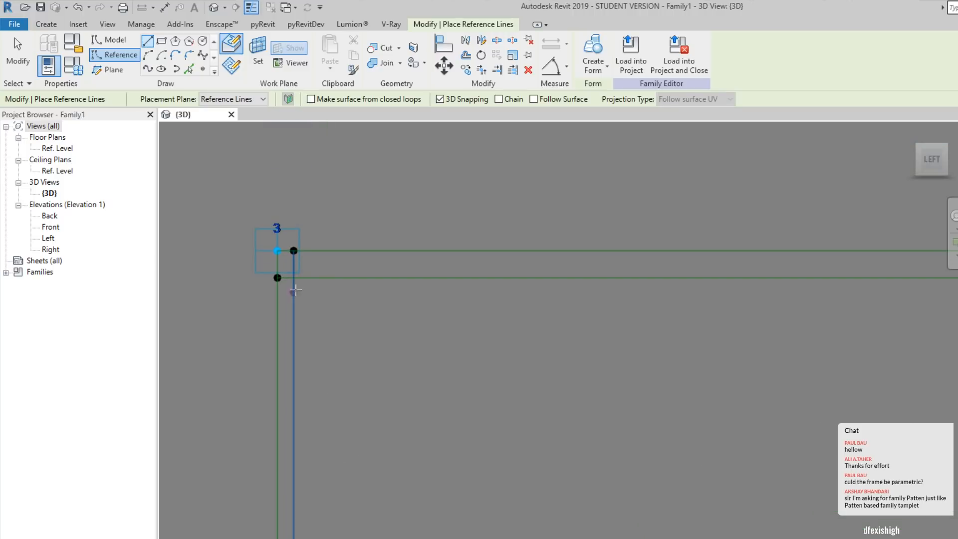
{"action": "left_click", "coordinate": [293, 278]}
{"action": "middle_click_drag", "start_coordinate": [586, 338], "coordinate": [368, 312]}
{"action": "left_click", "coordinate": [475, 255]}
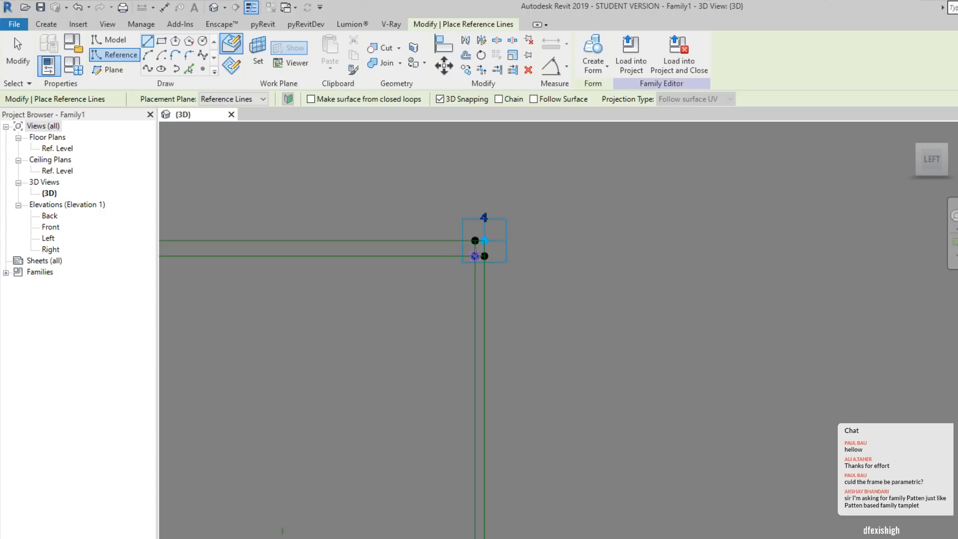
Draw reference lines along the upper and lower cross lines, each running between the two inner vertical lines.
{"action": "middle_click_drag", "start_coordinate": [437, 426], "coordinate": [491, 317]}
{"action": "scroll", "coordinate": [531, 441], "scroll_direction": "up", "scroll_amount": 5}
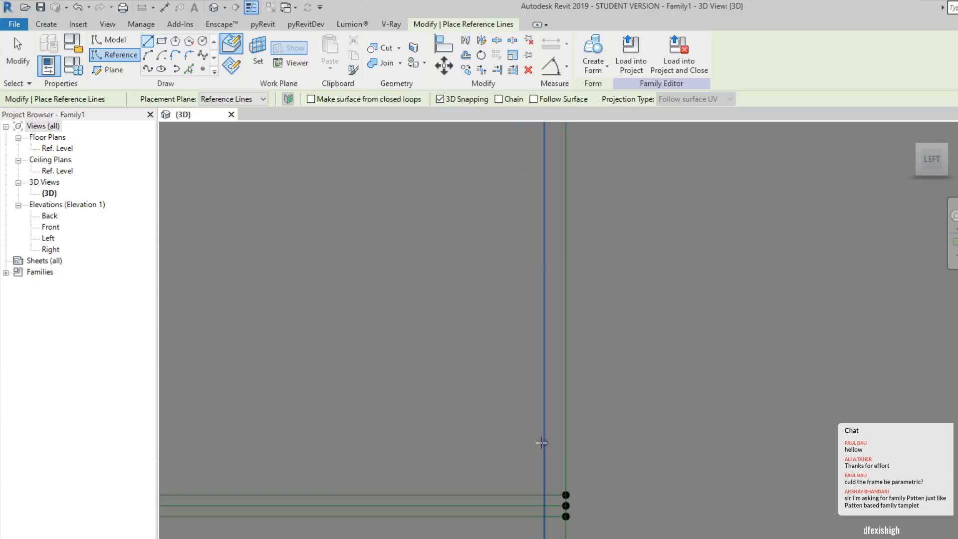
{"action": "left_click", "coordinate": [545, 502]}
{"action": "scroll", "coordinate": [559, 426], "scroll_direction": "down", "scroll_amount": 2}
{"action": "middle_click_drag", "start_coordinate": [426, 423], "coordinate": [664, 400]}
{"action": "left_click", "coordinate": [208, 443]}
{"action": "middle_click_drag", "start_coordinate": [245, 472], "coordinate": [287, 390]}
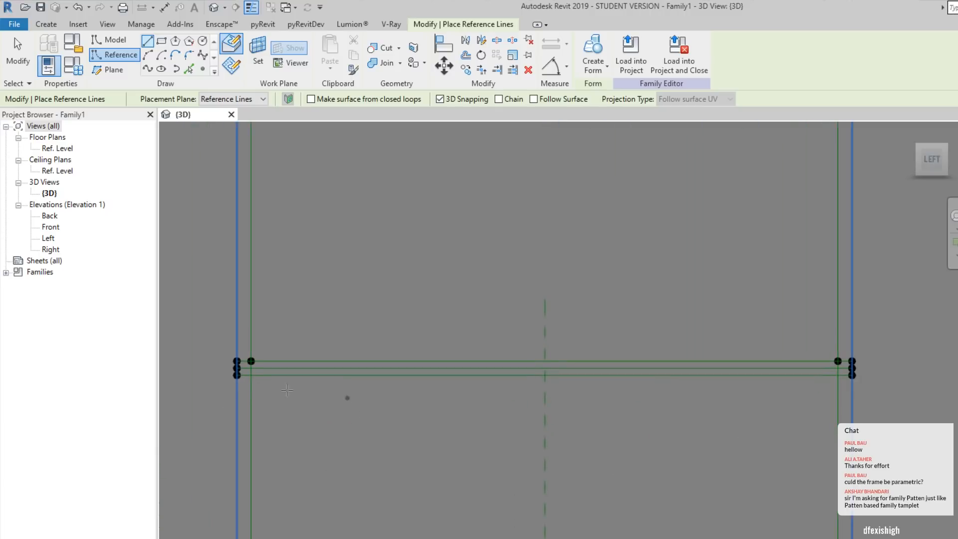
{"action": "left_click", "coordinate": [251, 373]}
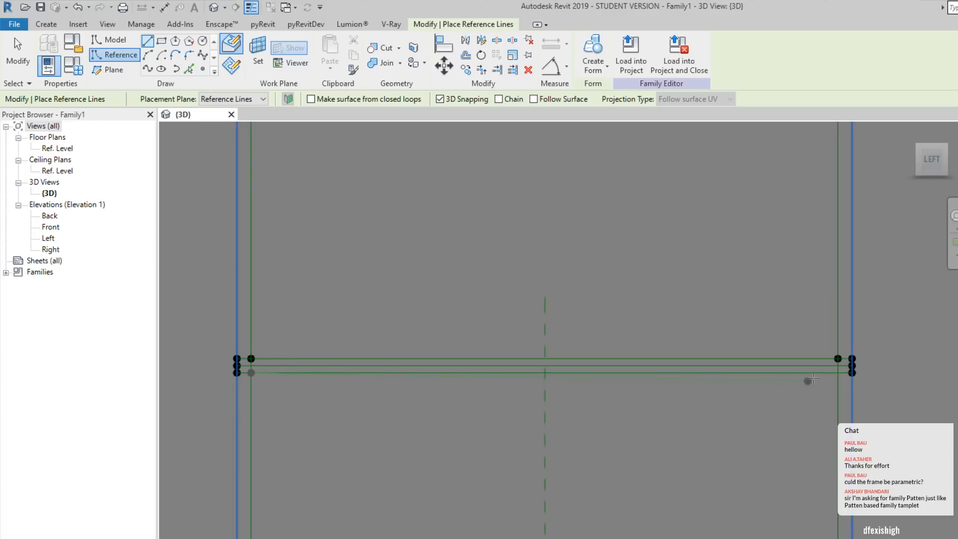
{"action": "left_click", "coordinate": [838, 372]}
Draw a reference line between the two inner corners at the frame's base, near adaptive points 1 and 2.
{"action": "scroll", "coordinate": [807, 496], "scroll_direction": "down", "scroll_amount": 2}
{"action": "middle_click_drag", "start_coordinate": [800, 516], "coordinate": [797, 340]}
{"action": "scroll", "coordinate": [829, 504], "scroll_direction": "up", "scroll_amount": 4}
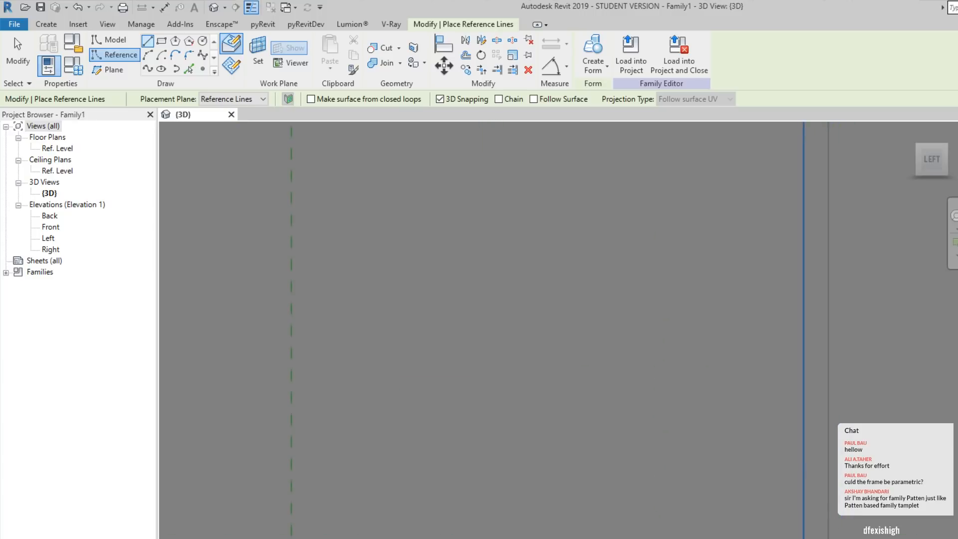
{"action": "scroll", "coordinate": [784, 517], "scroll_direction": "down", "scroll_amount": 2}
{"action": "middle_click_drag", "start_coordinate": [175, 468], "coordinate": [541, 465]}
{"action": "scroll", "coordinate": [533, 466], "scroll_direction": "down", "scroll_amount": 1}
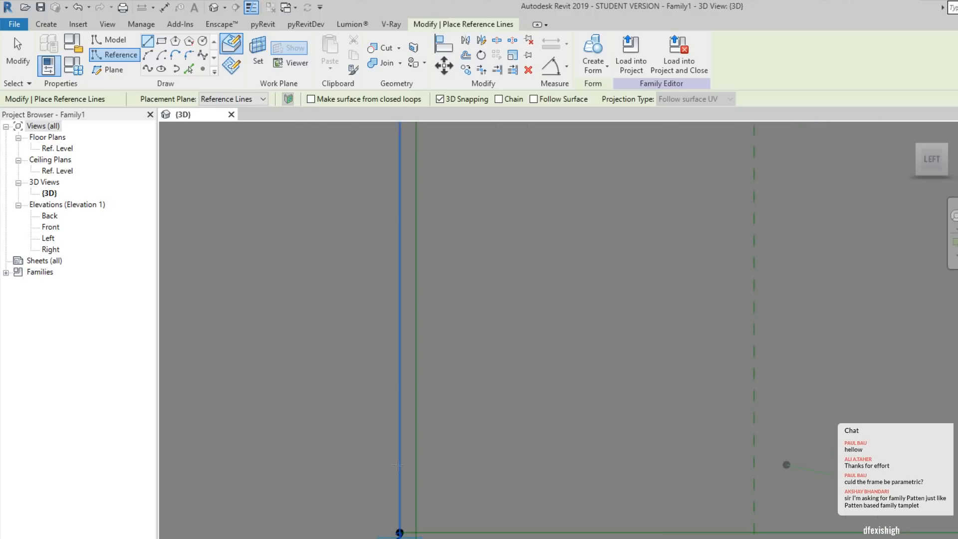
{"action": "scroll", "coordinate": [420, 509], "scroll_direction": "up", "scroll_amount": 4}
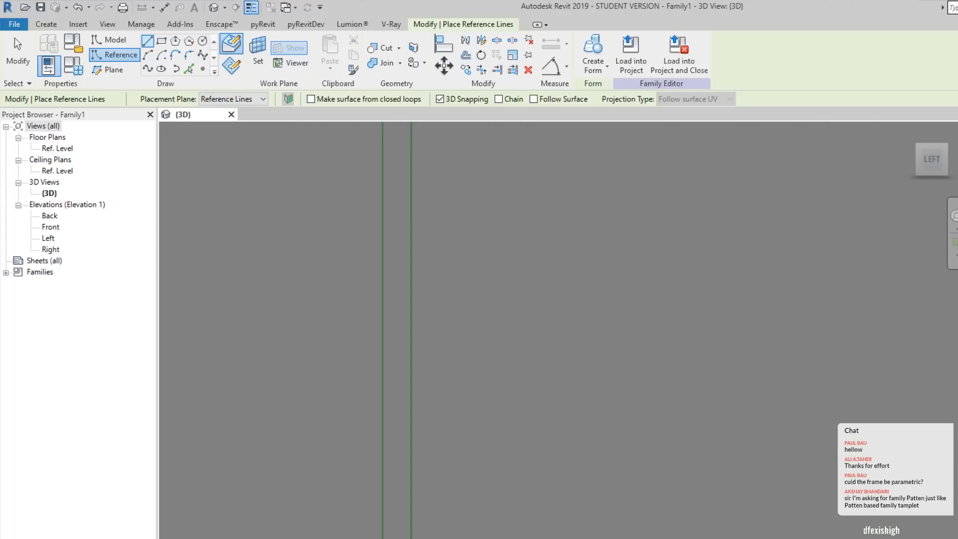
{"action": "scroll", "coordinate": [420, 499], "scroll_direction": "down", "scroll_amount": 2}
{"action": "mouse_move", "coordinate": [475, 381]}
{"action": "middle_mouse_down"}
{"action": "mouse_move", "coordinate": [482, 483]}
{"action": "mouse_move", "coordinate": [474, 504]}
{"action": "mouse_move", "coordinate": [481, 493]}
{"action": "middle_mouse_up"}
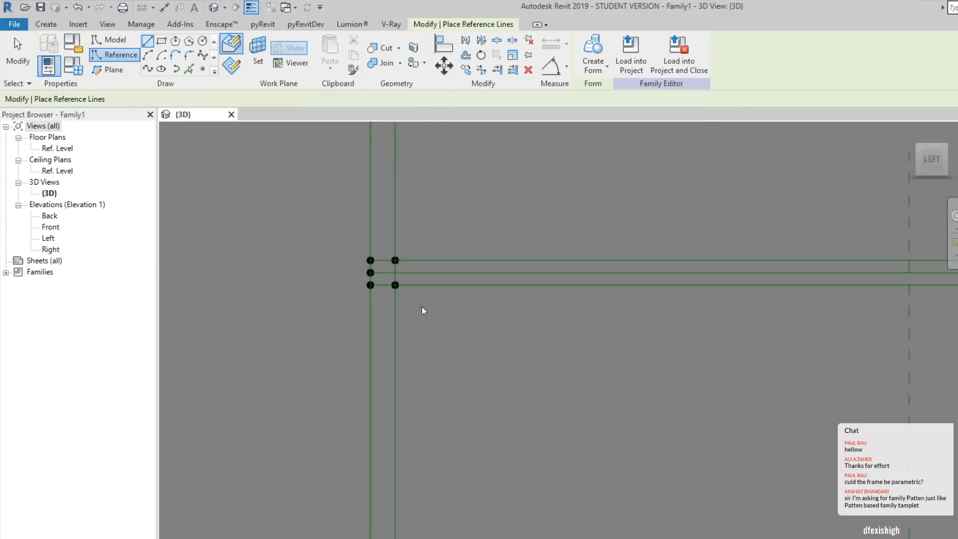
{"action": "key", "text": "Escape"}
Create a void form from the closed loop of reference lines below the middle bar.
{"action": "scroll", "coordinate": [447, 315], "scroll_direction": "down", "scroll_amount": 2}
{"action": "middle_click_drag", "start_coordinate": [477, 301], "coordinate": [386, 399]}
{"action": "middle_click_drag", "start_coordinate": [413, 282], "coordinate": [394, 212]}
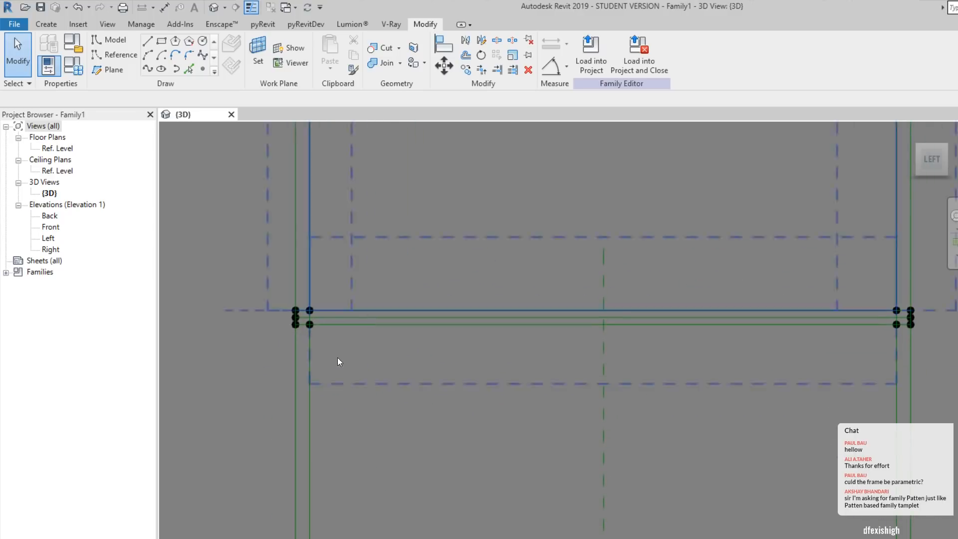
{"action": "left_click", "coordinate": [311, 375]}
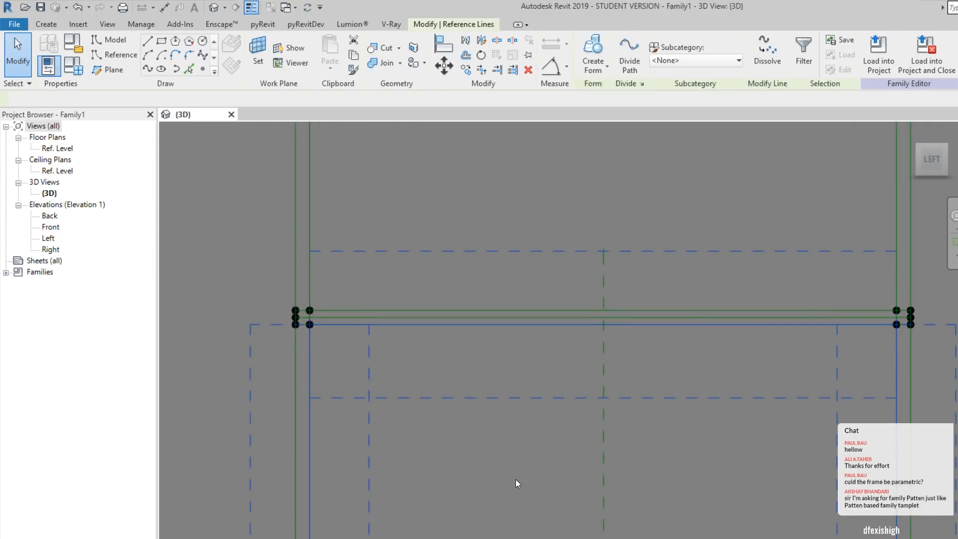
{"action": "scroll", "coordinate": [518, 485], "scroll_direction": "down", "scroll_amount": 2}
{"action": "middle_click_drag", "start_coordinate": [441, 369], "coordinate": [394, 262]}
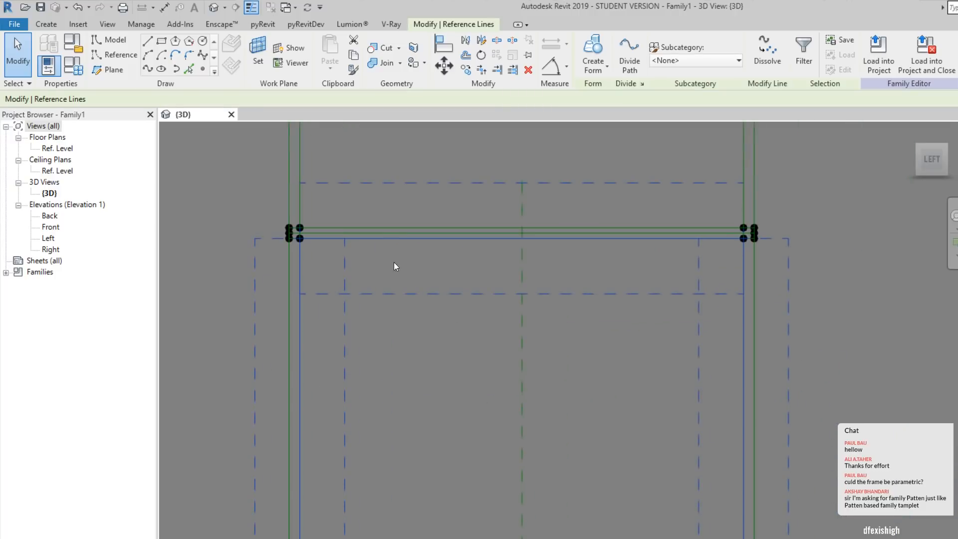
{"action": "left_click", "coordinate": [588, 67]}
{"action": "left_click", "coordinate": [612, 115]}
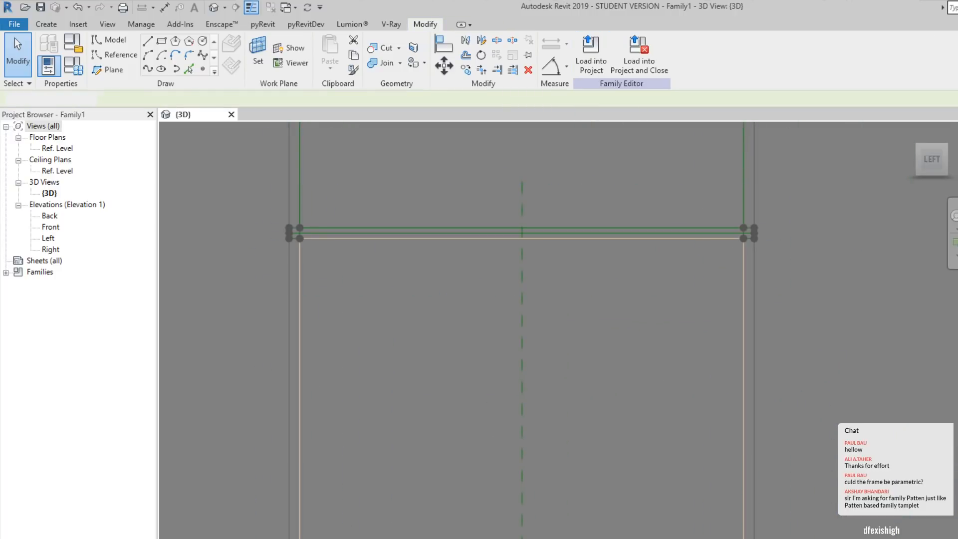
Pull the lower void's face through the panel and set its extent to 500 so it cuts the lower opening.
{"action": "middle_click_drag", "start_coordinate": [447, 429], "coordinate": [534, 461], "text": "shift"}
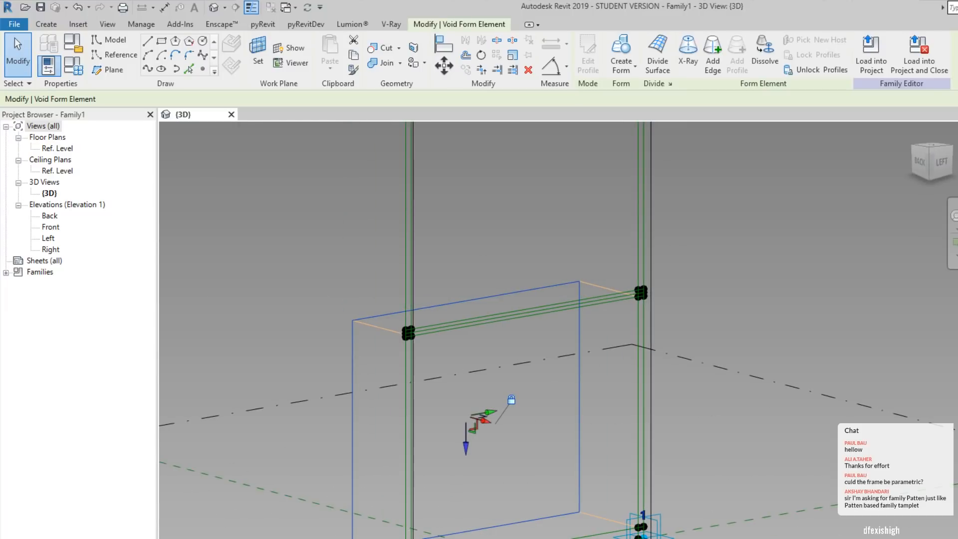
{"action": "left_click_drag", "start_coordinate": [479, 418], "coordinate": [620, 507]}
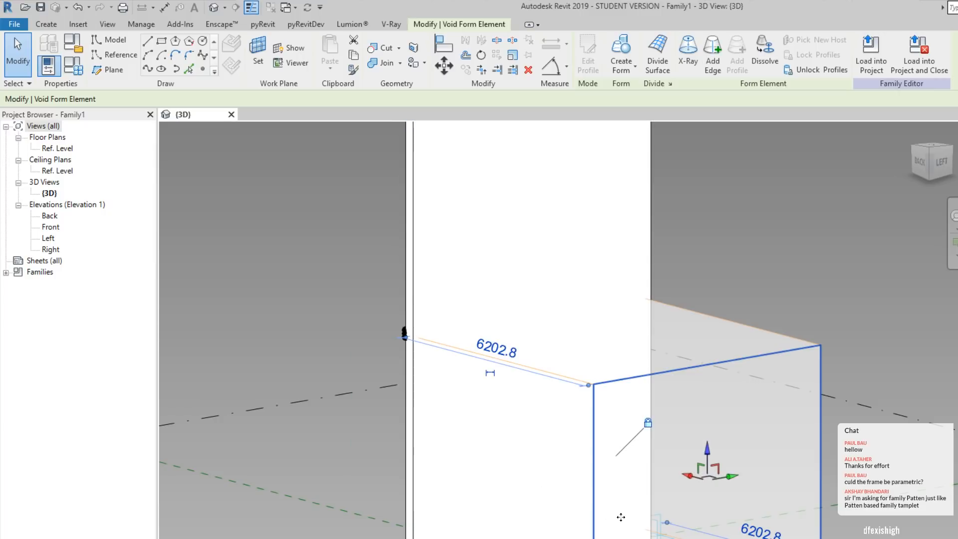
{"action": "middle_click_drag", "start_coordinate": [498, 491], "coordinate": [635, 512], "text": "shift"}
{"action": "key", "text": "Escape"}
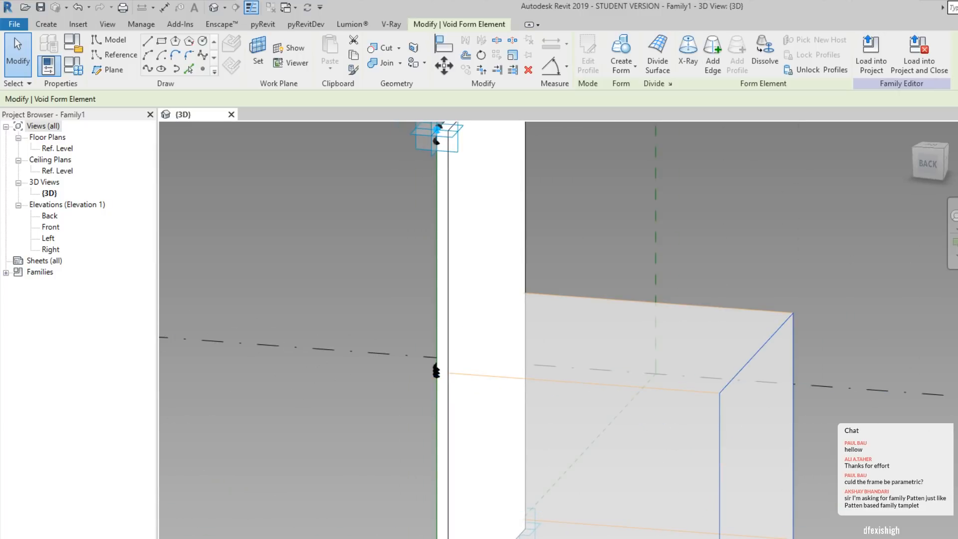
{"action": "key", "text": "ctrl+z"}
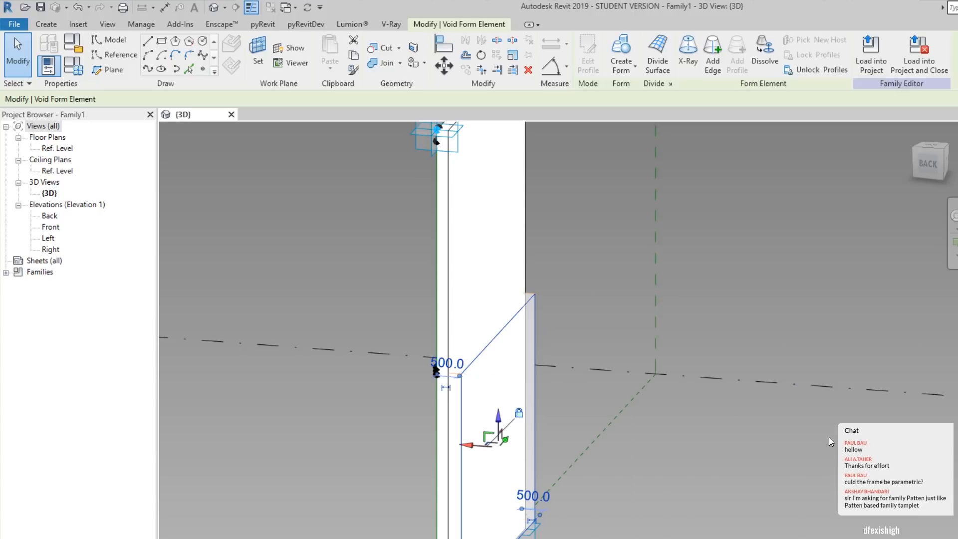
{"action": "left_click", "coordinate": [745, 479]}
{"action": "middle_click_drag", "start_coordinate": [672, 472], "coordinate": [303, 463], "text": "shift"}
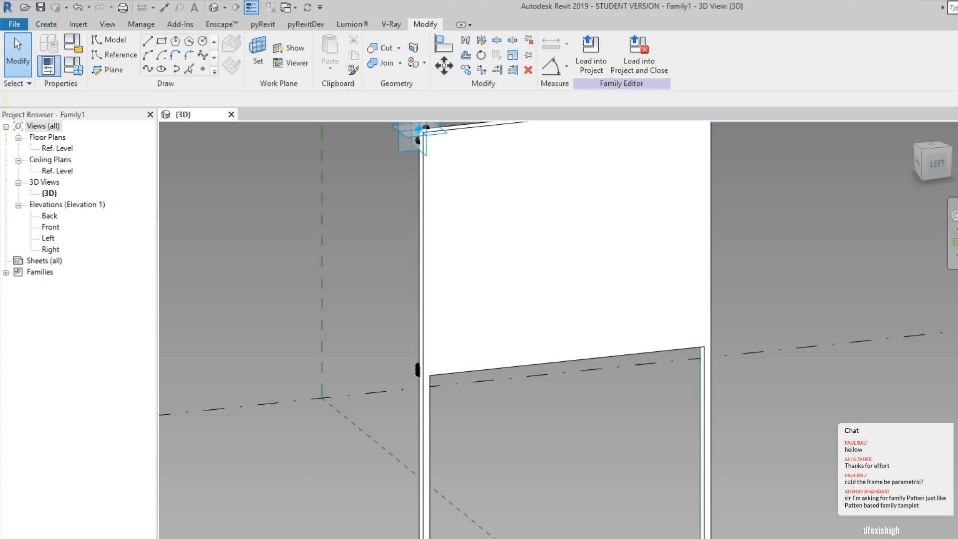
Create a void form from the closed loop of reference lines above the middle bar and restore the display of solid surfaces.
{"action": "key", "text": "w"}
{"action": "key", "text": "f"}
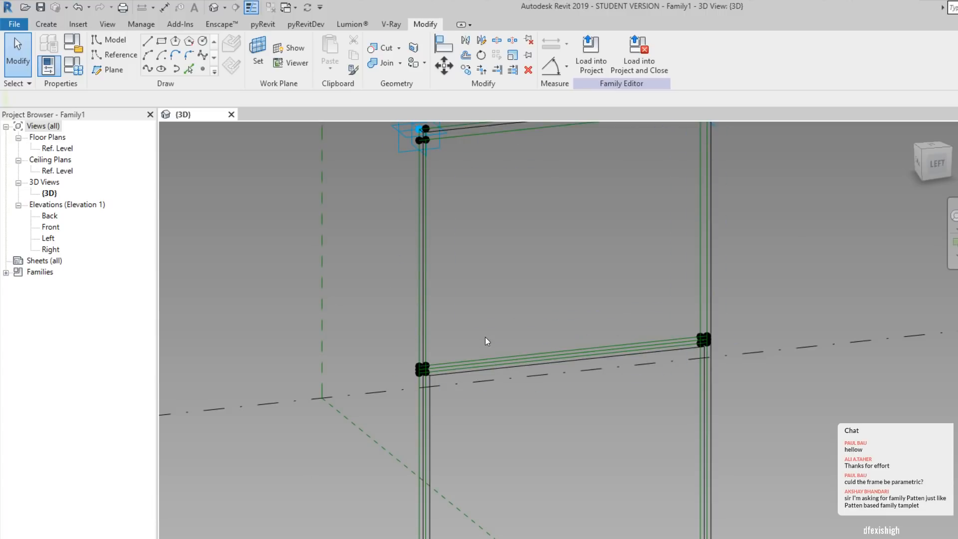
{"action": "left_click", "coordinate": [935, 163]}
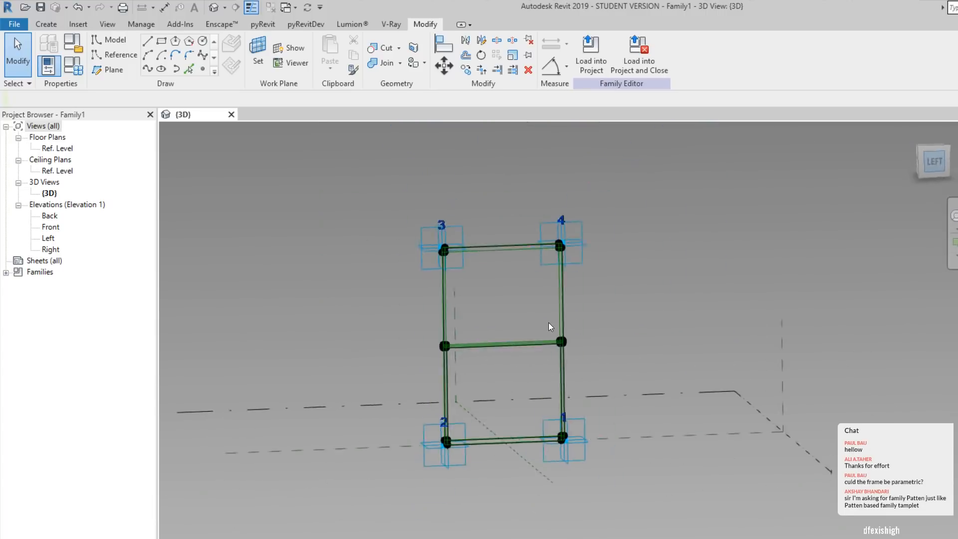
{"action": "scroll", "coordinate": [519, 360], "scroll_direction": "up", "scroll_amount": 5}
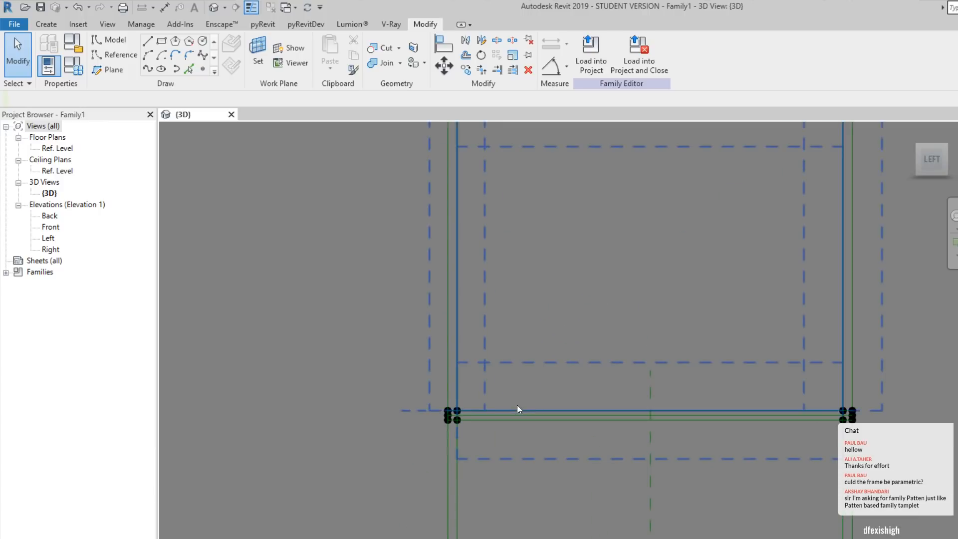
{"action": "left_click", "coordinate": [522, 404]}
{"action": "scroll", "coordinate": [522, 404], "scroll_direction": "down", "scroll_amount": 3}
{"action": "scroll", "coordinate": [572, 322], "scroll_direction": "up", "scroll_amount": 2}
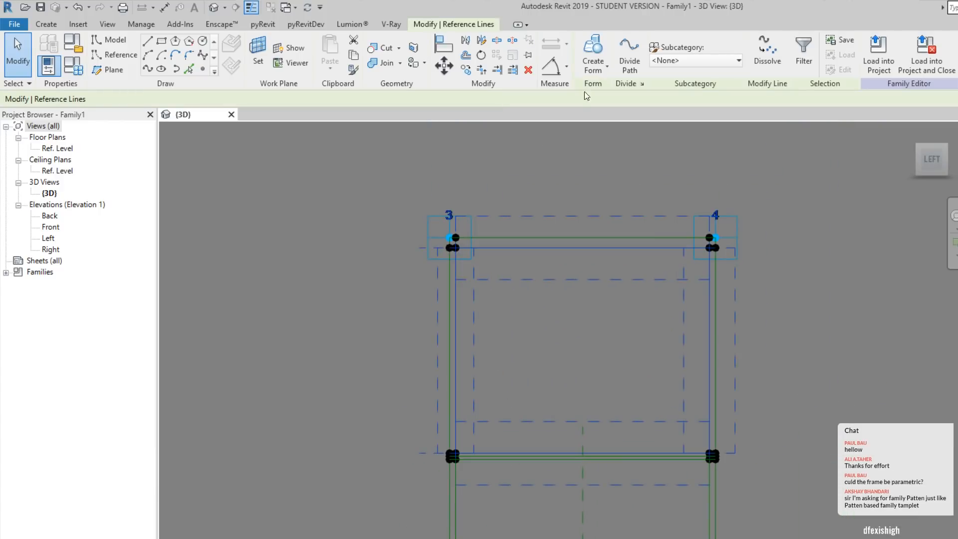
{"action": "left_click", "coordinate": [594, 66]}
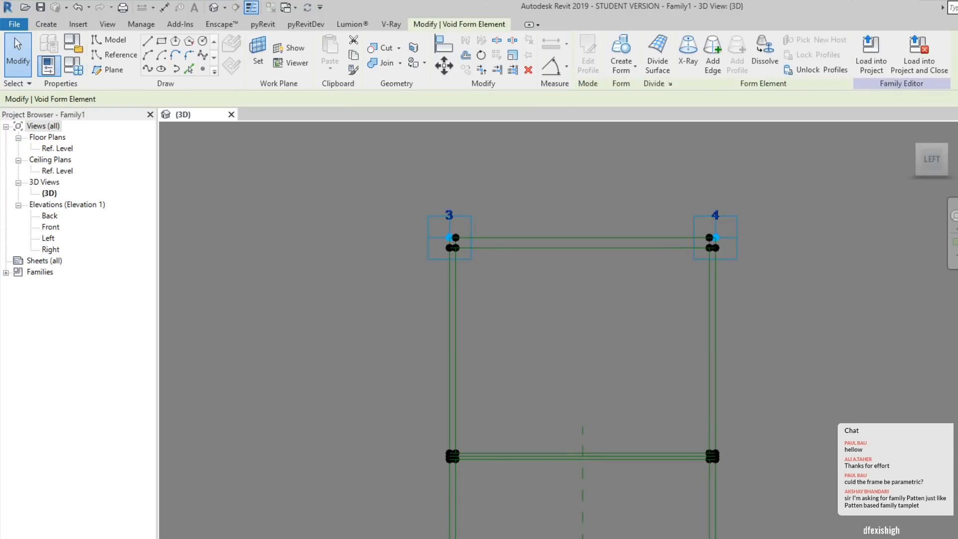
{"action": "left_click", "coordinate": [348, 409]}
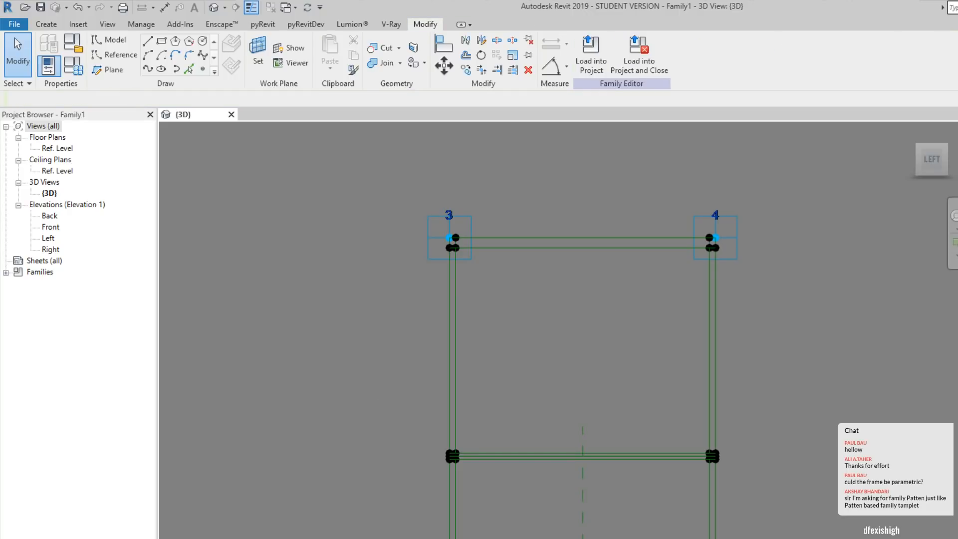
{"action": "scroll", "coordinate": [320, 520], "scroll_direction": "down", "scroll_amount": 3}
{"action": "middle_click_drag", "start_coordinate": [324, 495], "coordinate": [443, 466], "text": "shift"}
{"action": "scroll", "coordinate": [435, 462], "scroll_direction": "up", "scroll_amount": 5}
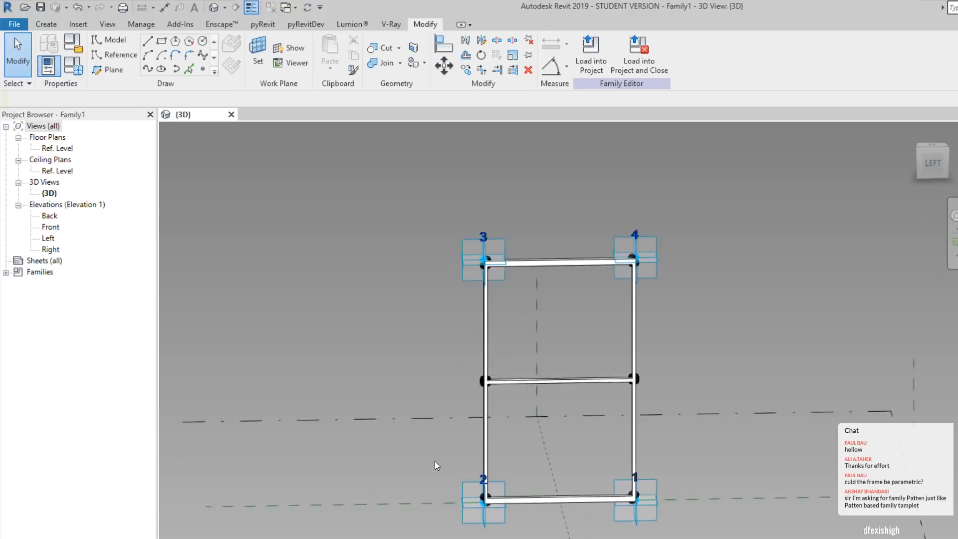
Test the frame's adaptivity by moving adaptive point 2 outward along the base, and undo the move.
{"action": "middle_click_drag", "start_coordinate": [490, 487], "coordinate": [450, 508], "text": "shift"}
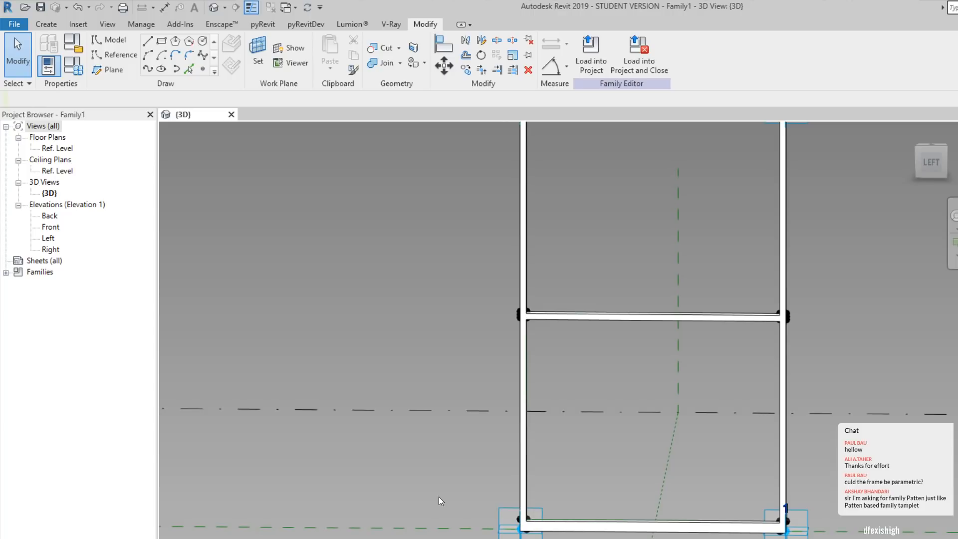
{"action": "scroll", "coordinate": [388, 511], "scroll_direction": "down", "scroll_amount": 2}
{"action": "middle_click_drag", "start_coordinate": [388, 511], "coordinate": [369, 515], "text": "shift"}
{"action": "left_click", "coordinate": [456, 530]}
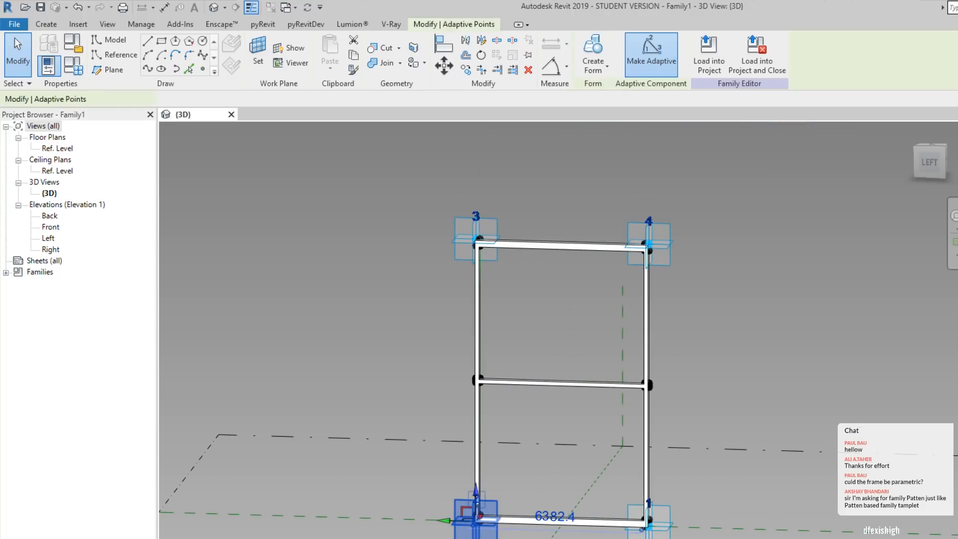
{"action": "left_click_drag", "start_coordinate": [444, 520], "coordinate": [321, 513]}
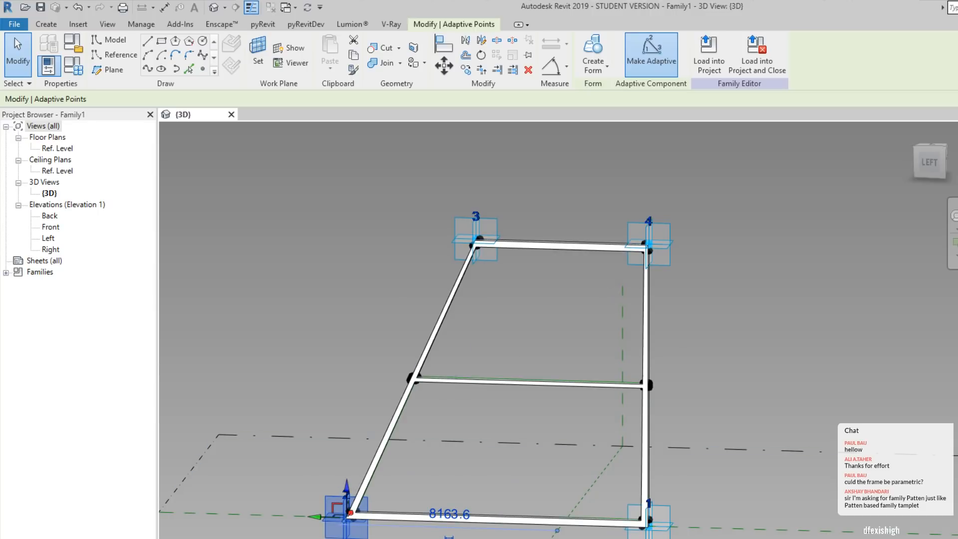
{"action": "key", "text": "ctrl+z"}
{"action": "key", "text": "Escape"}
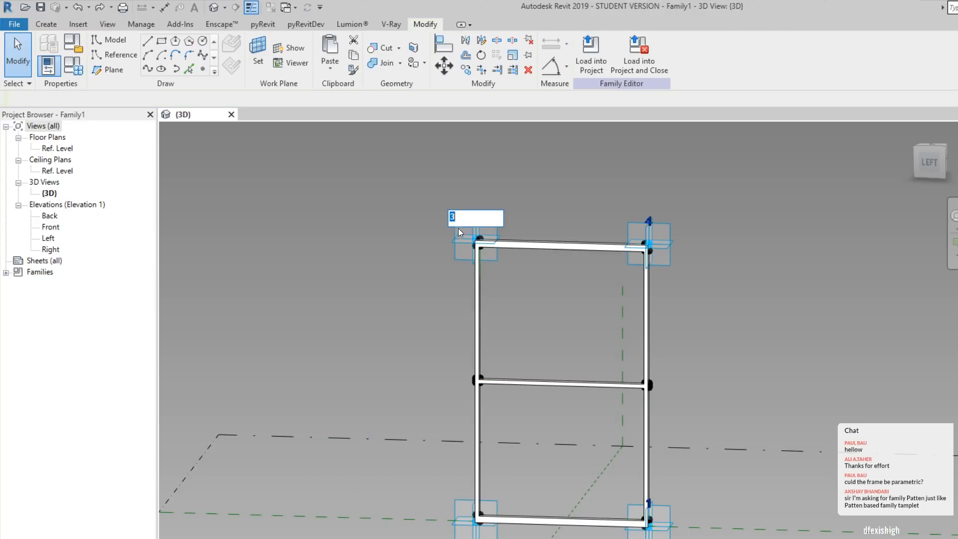
Test the frame's adaptivity by moving adaptive point 3 outward and upward.
{"action": "left_click", "coordinate": [464, 243]}
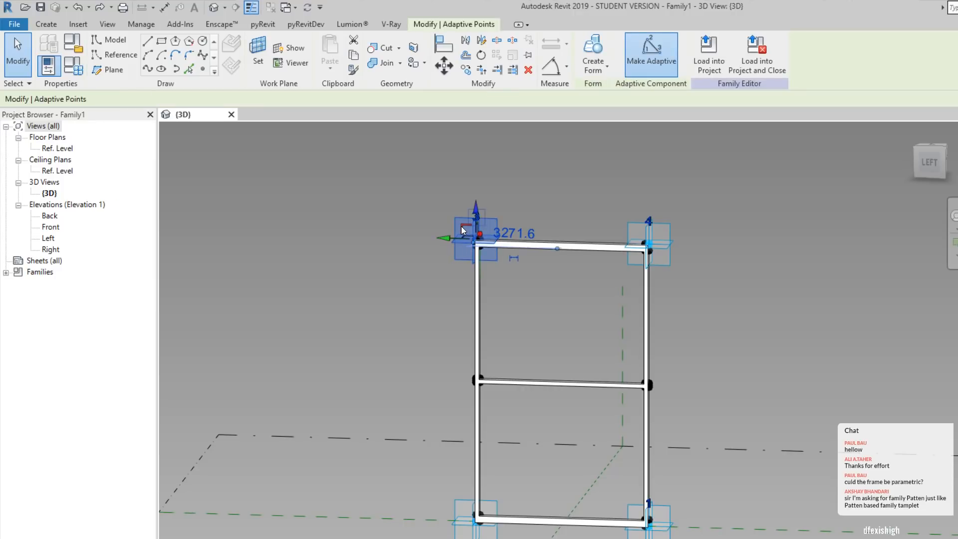
{"action": "left_click_drag", "start_coordinate": [463, 230], "coordinate": [379, 259]}
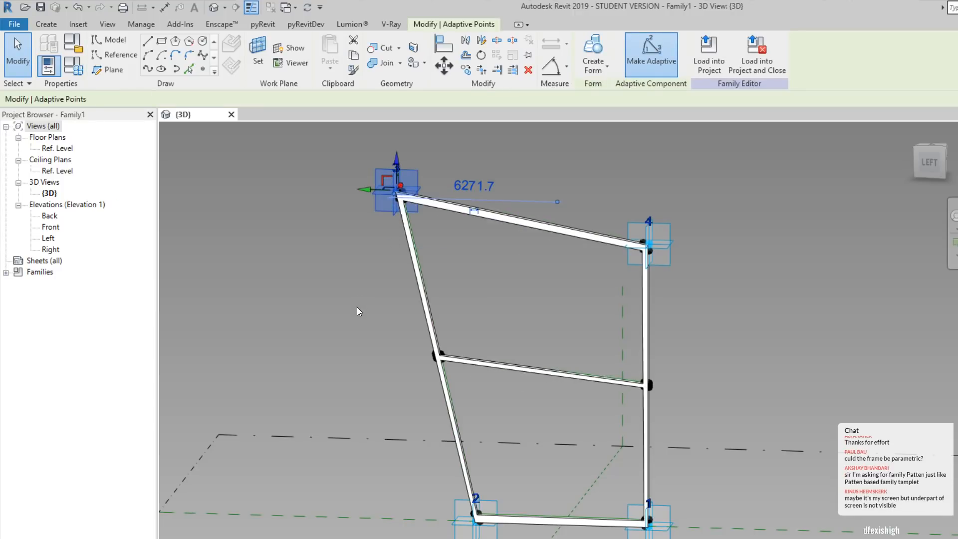
Undo the last move of adaptive point 3.
{"action": "key", "text": "ctrl+z"}
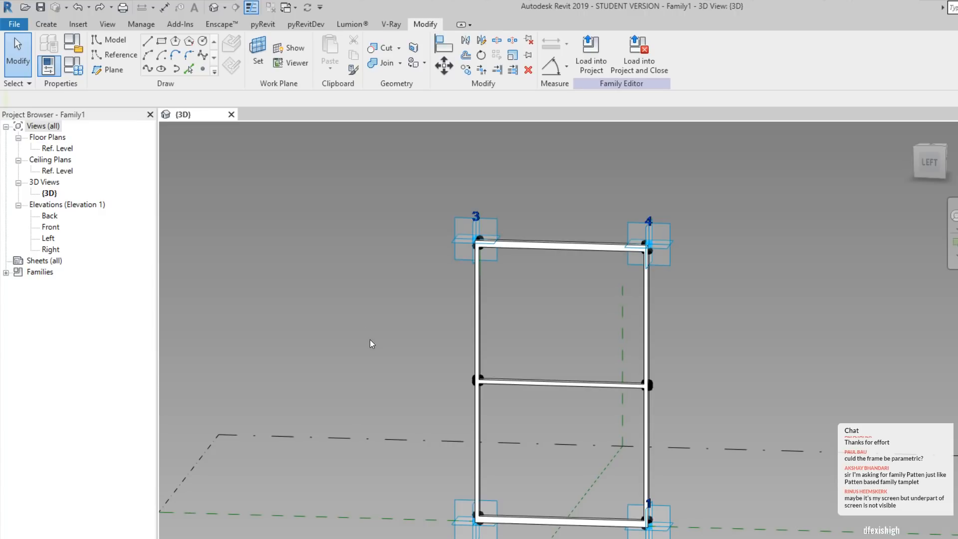
{"action": "scroll", "coordinate": [489, 536], "scroll_direction": "up", "scroll_amount": 3}
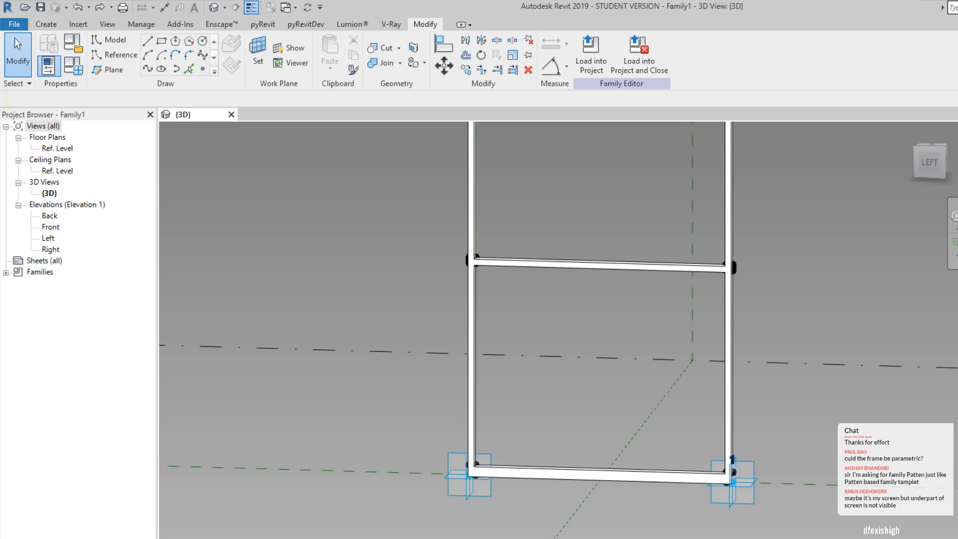
Dock the Properties palette beside the Project Browser and narrow both panels to enlarge the 3D view.
{"action": "left_click_drag", "start_coordinate": [957, 116], "coordinate": [887, 193]}
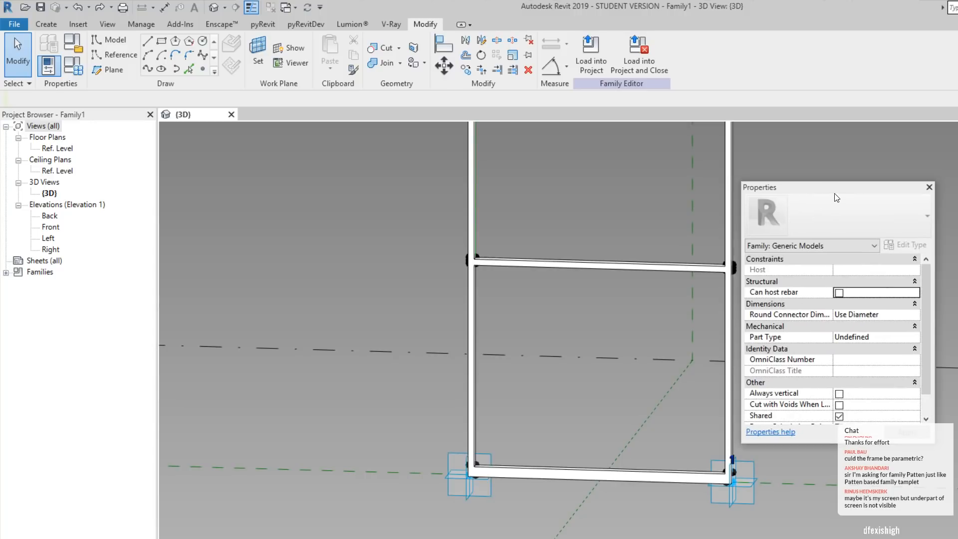
{"action": "left_click_drag", "start_coordinate": [842, 185], "coordinate": [955, 272]}
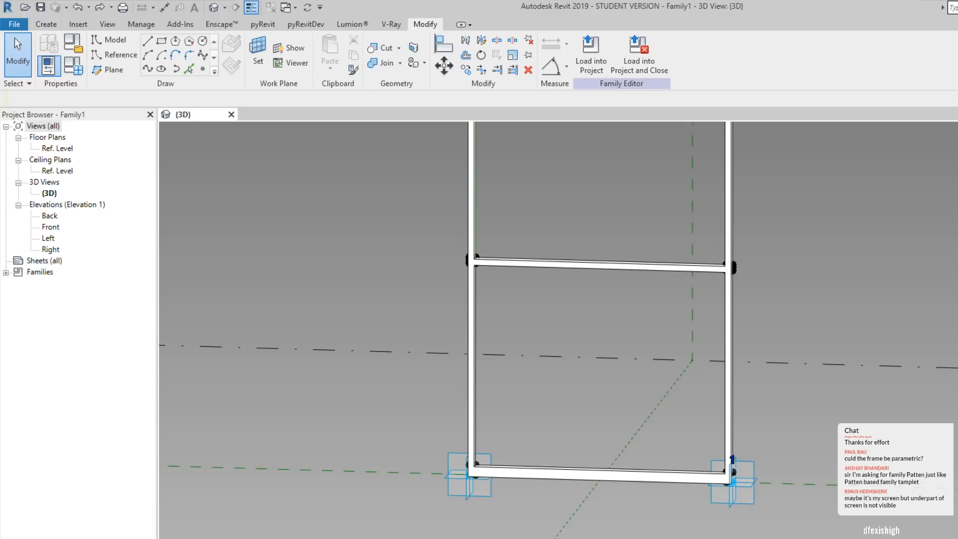
{"action": "left_click_drag", "start_coordinate": [20, 537], "coordinate": [150, 509]}
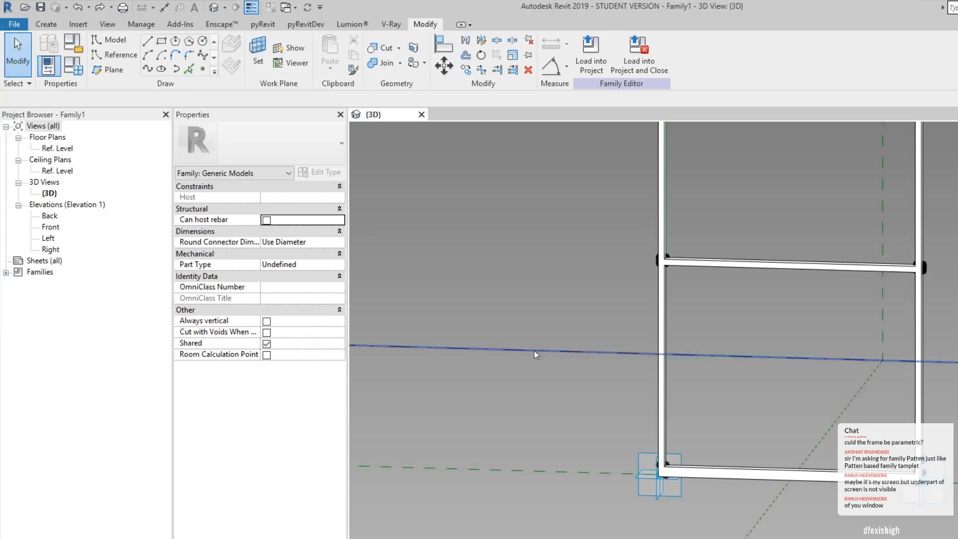
{"action": "middle_click_drag", "start_coordinate": [530, 336], "coordinate": [487, 417]}
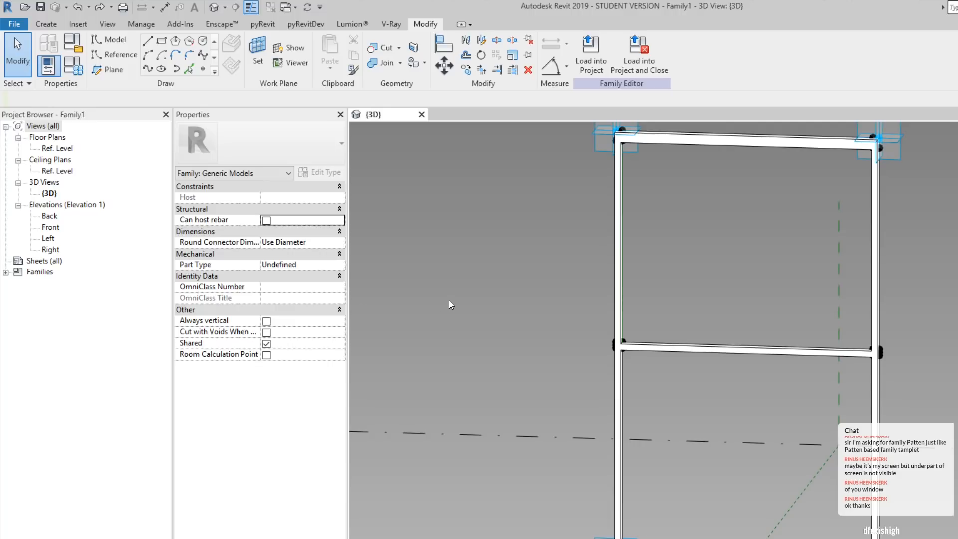
{"action": "scroll", "coordinate": [494, 287], "scroll_direction": "down", "scroll_amount": 2}
{"action": "middle_click_drag", "start_coordinate": [503, 298], "coordinate": [518, 386]}
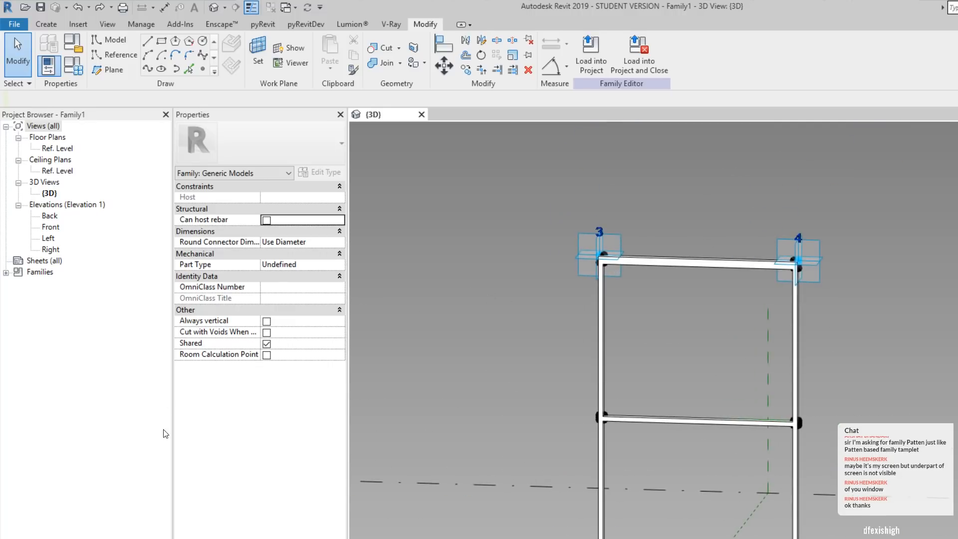
{"action": "left_click_drag", "start_coordinate": [173, 429], "coordinate": [129, 429]}
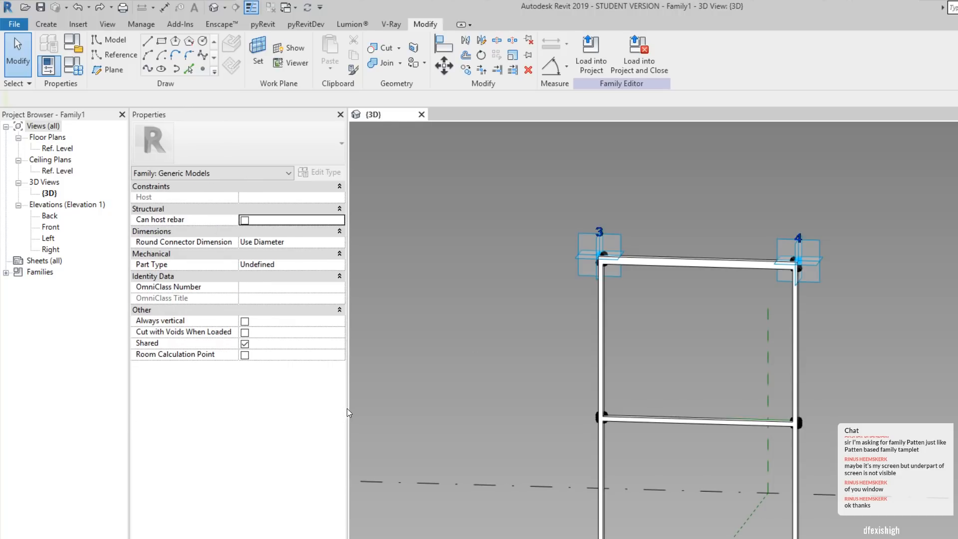
{"action": "left_click_drag", "start_coordinate": [347, 412], "coordinate": [306, 412]}
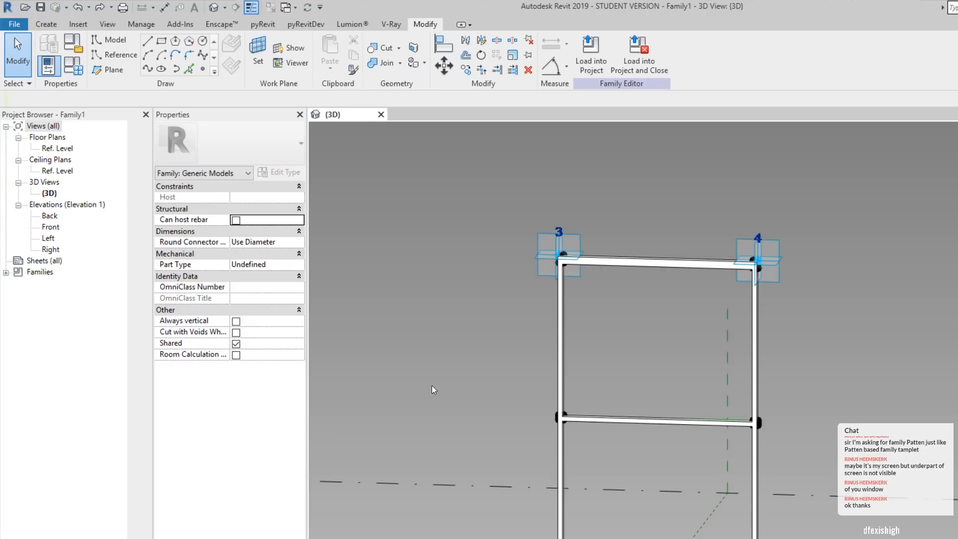
{"action": "middle_click_drag", "start_coordinate": [436, 382], "coordinate": [388, 384]}
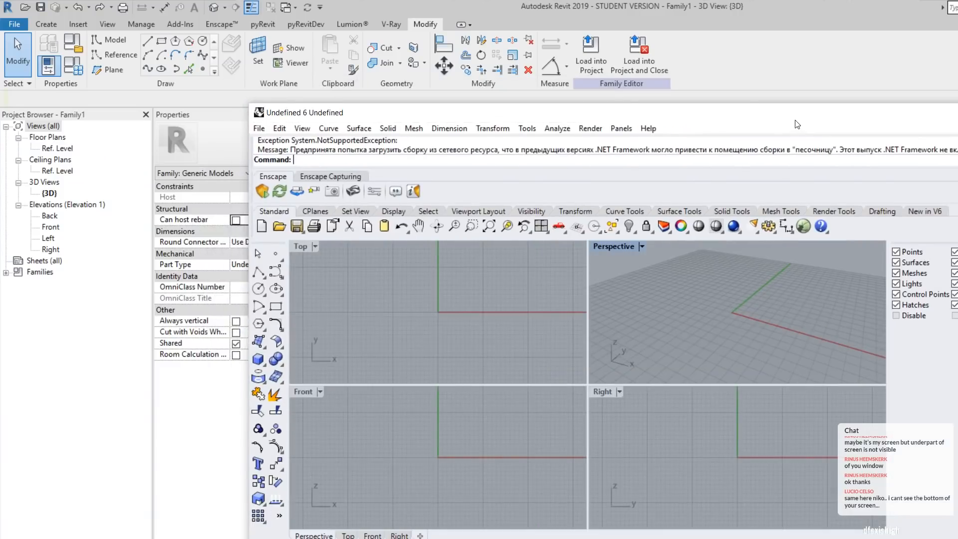
Move the Rhino window to the corner of the screen and enlarge it to show bigger viewports.
{"action": "left_click_drag", "start_coordinate": [795, 120], "coordinate": [548, 23]}
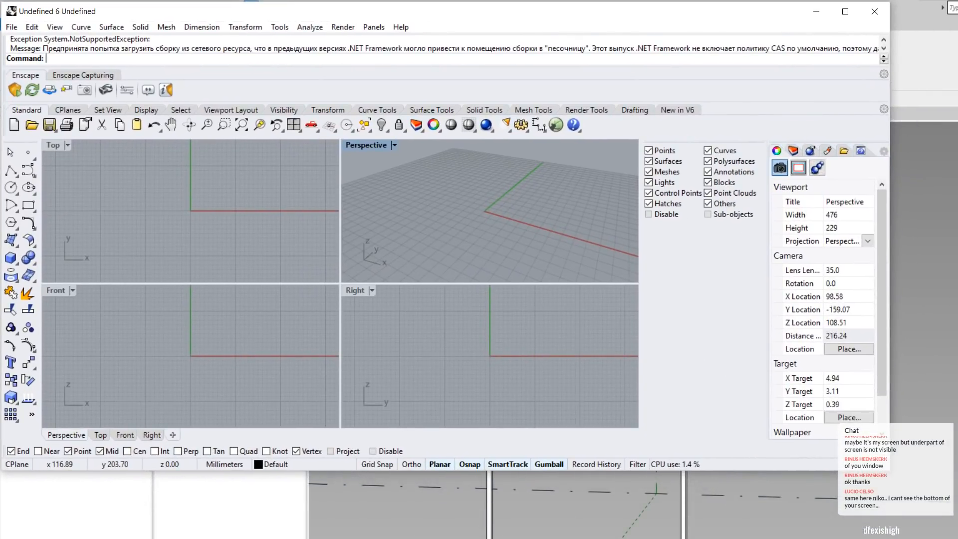
{"action": "left_click_drag", "start_coordinate": [889, 471], "coordinate": [957, 538]}
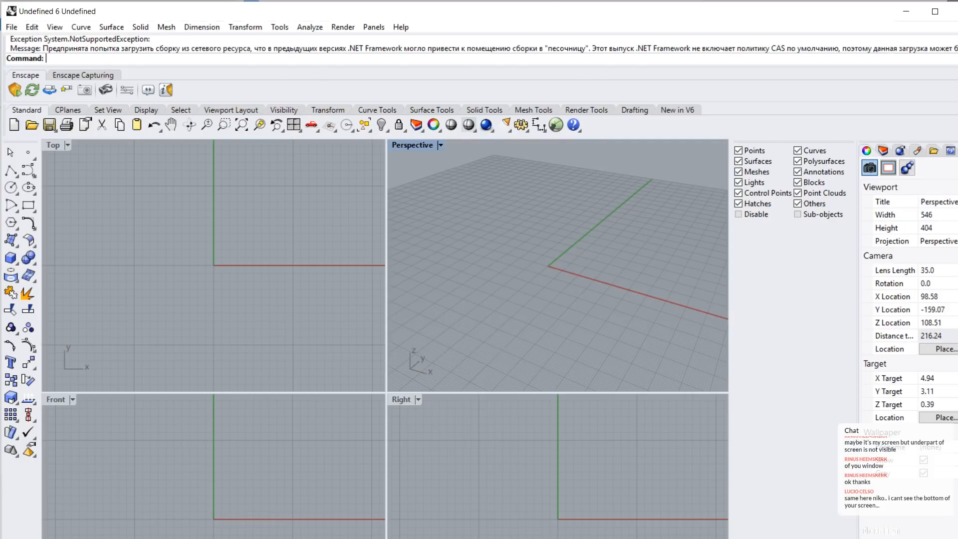
Switch to Revit and reposition and resize its window to match the Rhino window's area.
{"action": "key", "text": "alt+Tab"}
{"action": "left_click_drag", "start_coordinate": [957, 68], "coordinate": [300, 14]}
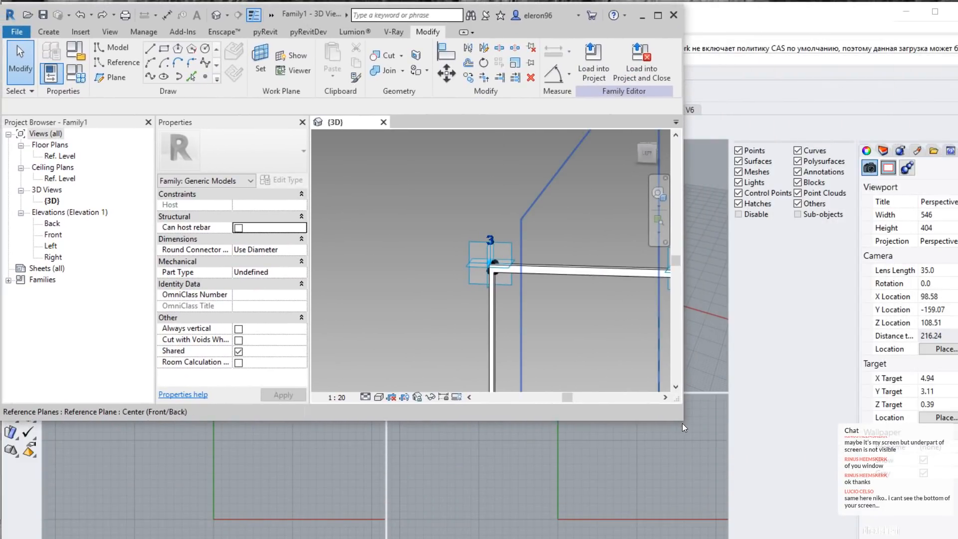
{"action": "left_click_drag", "start_coordinate": [682, 421], "coordinate": [957, 538]}
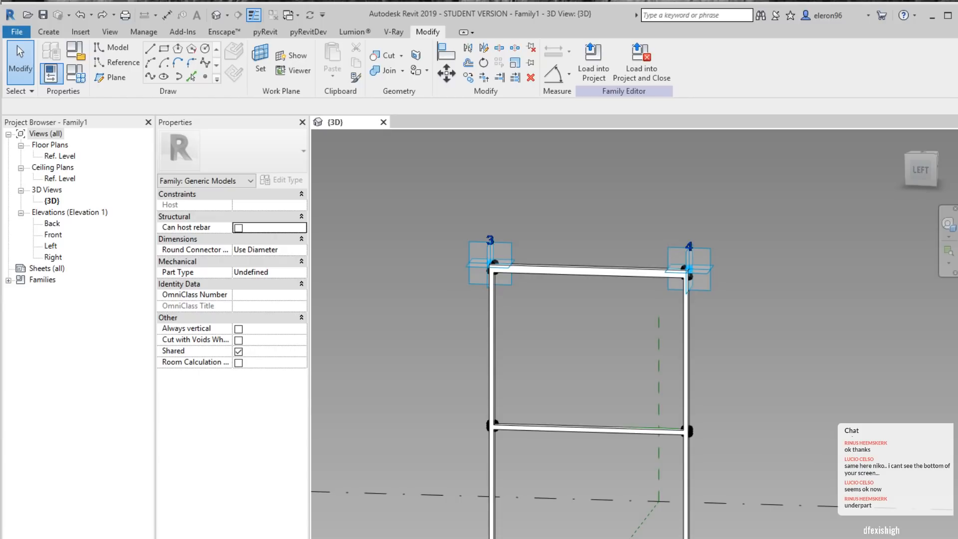
{"action": "key", "text": "alt+Tab"}
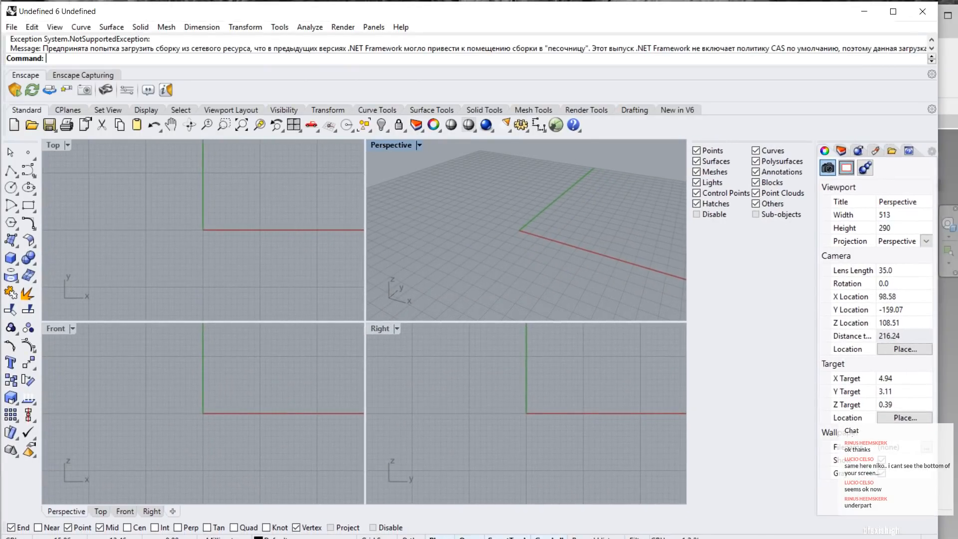
{"action": "key", "text": "alt+Tab"}
{"action": "left_click_drag", "start_coordinate": [957, 538], "coordinate": [937, 538]}
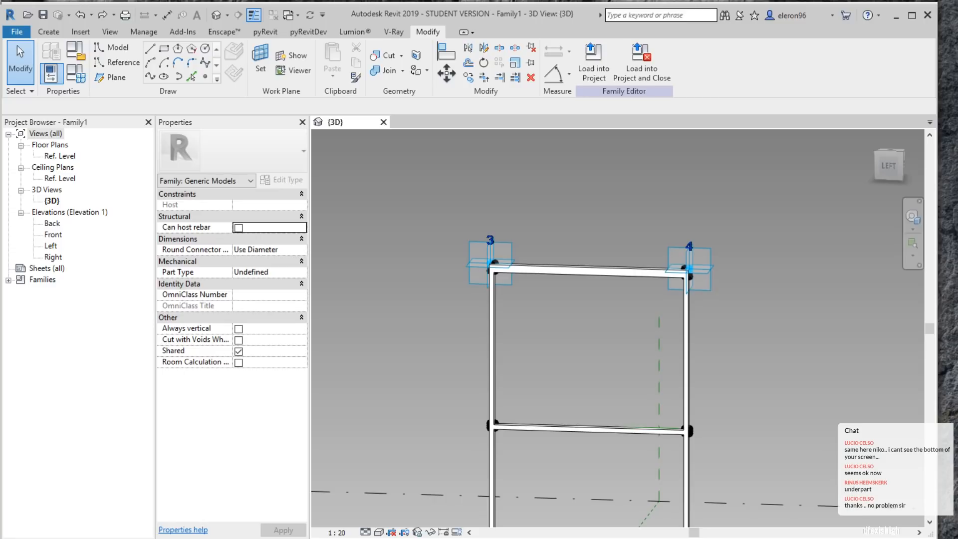
Dock the Properties palette on the opposite side of the 3D view and narrow the Project Browser.
{"action": "left_click_drag", "start_coordinate": [174, 122], "coordinate": [912, 230]}
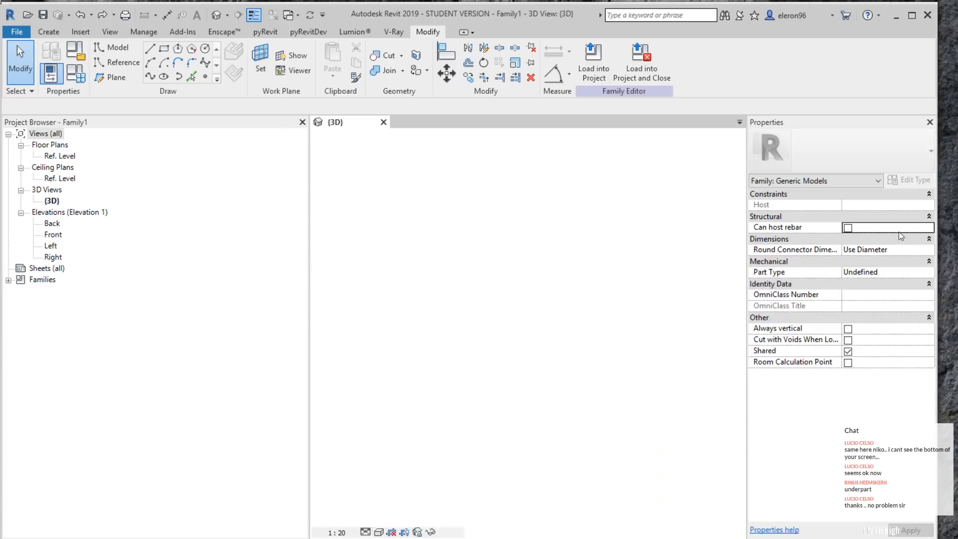
{"action": "left_click_drag", "start_coordinate": [309, 295], "coordinate": [127, 294]}
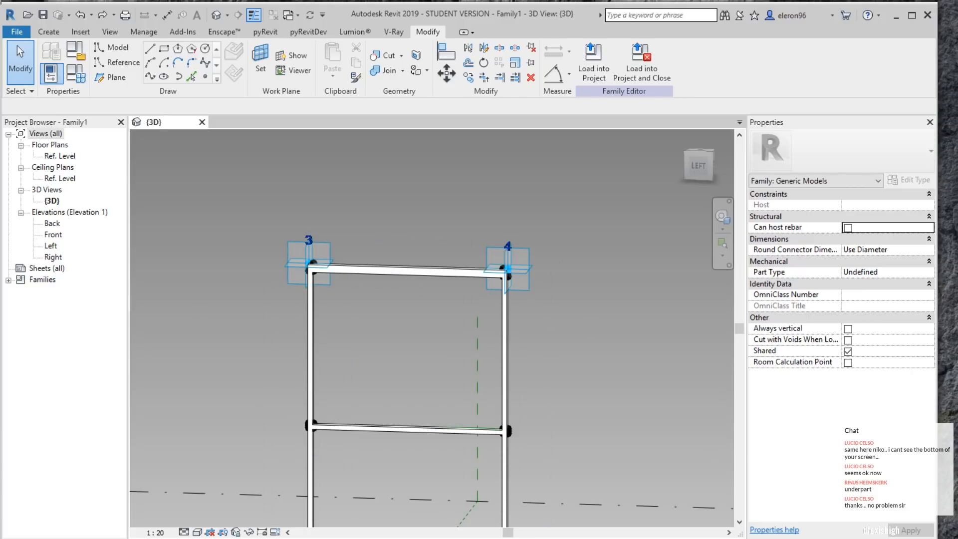
Minimize Revit to switch to Rhino and frame the origin closely in the Top and Front viewports.
{"action": "left_click", "coordinate": [896, 17]}
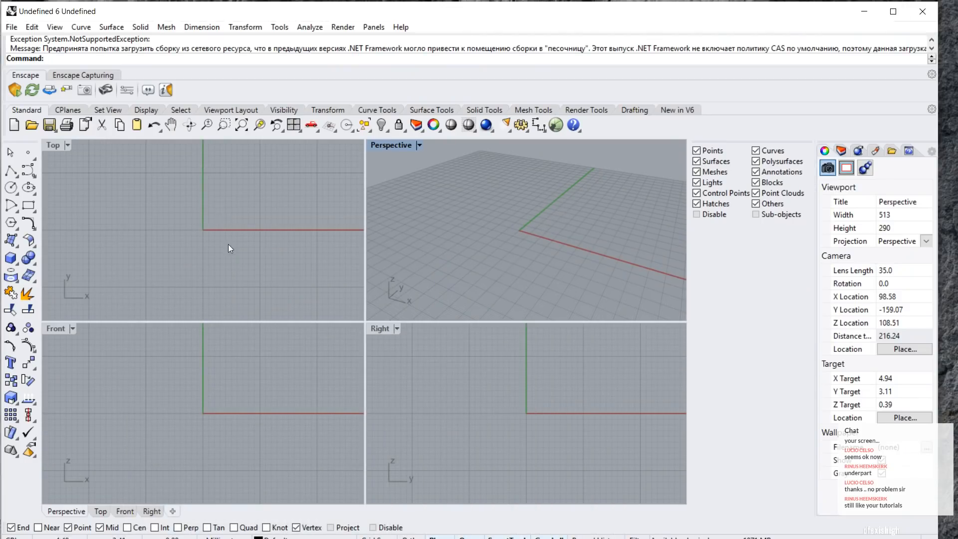
{"action": "left_click", "coordinate": [196, 226]}
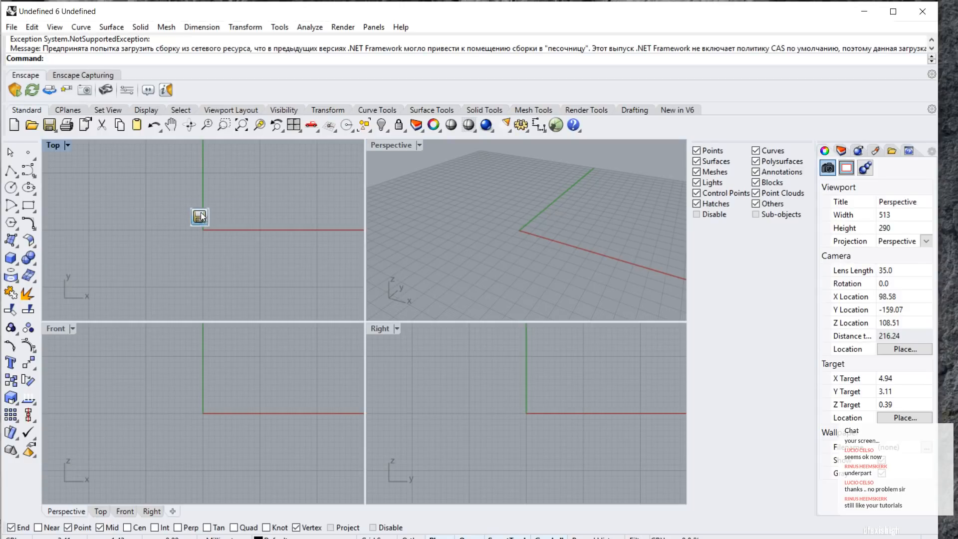
{"action": "middle_click", "coordinate": [199, 213]}
{"action": "scroll", "coordinate": [182, 225], "scroll_direction": "up", "scroll_amount": 12}
{"action": "right_click_drag", "start_coordinate": [266, 255], "coordinate": [258, 247]}
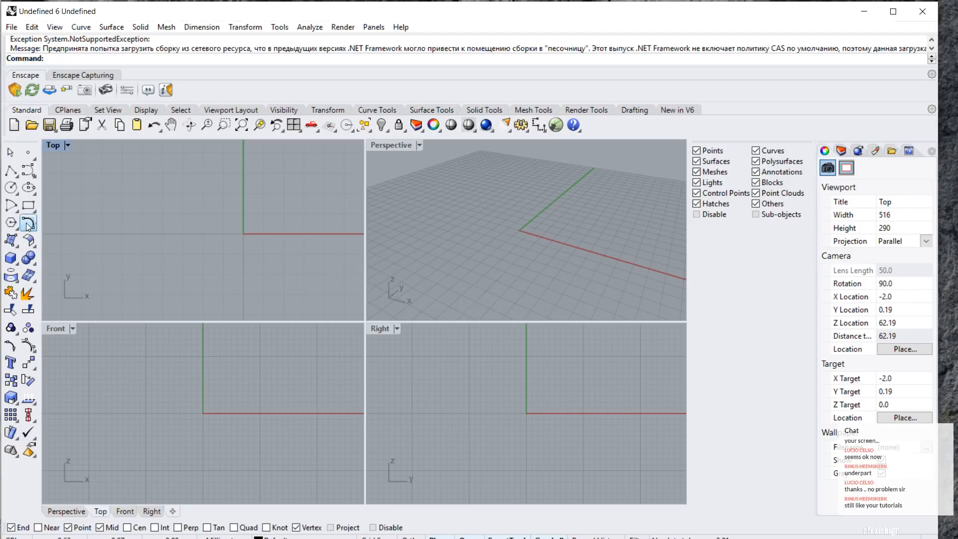
{"action": "middle_click", "coordinate": [197, 395]}
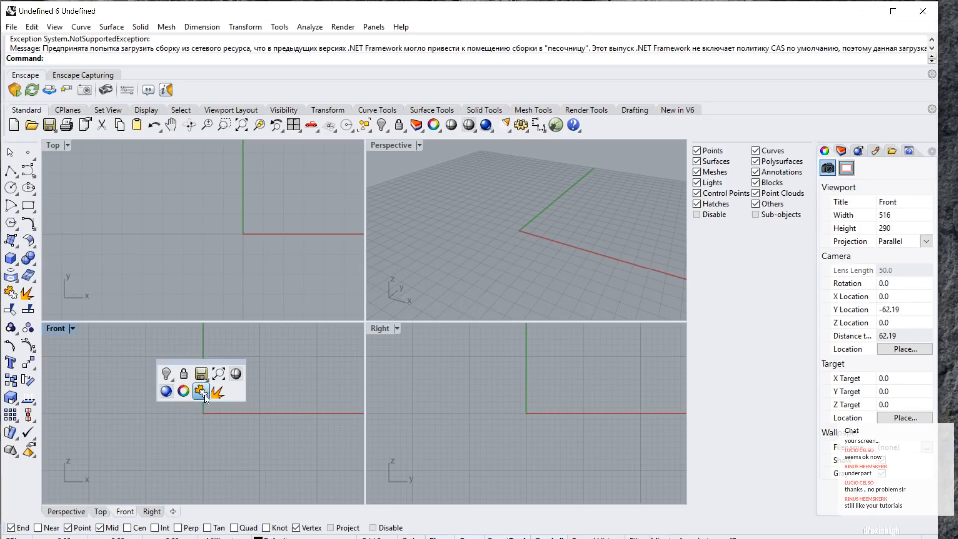
{"action": "right_click_drag", "start_coordinate": [215, 412], "coordinate": [209, 440]}
{"action": "scroll", "coordinate": [201, 420], "scroll_direction": "up", "scroll_amount": 4}
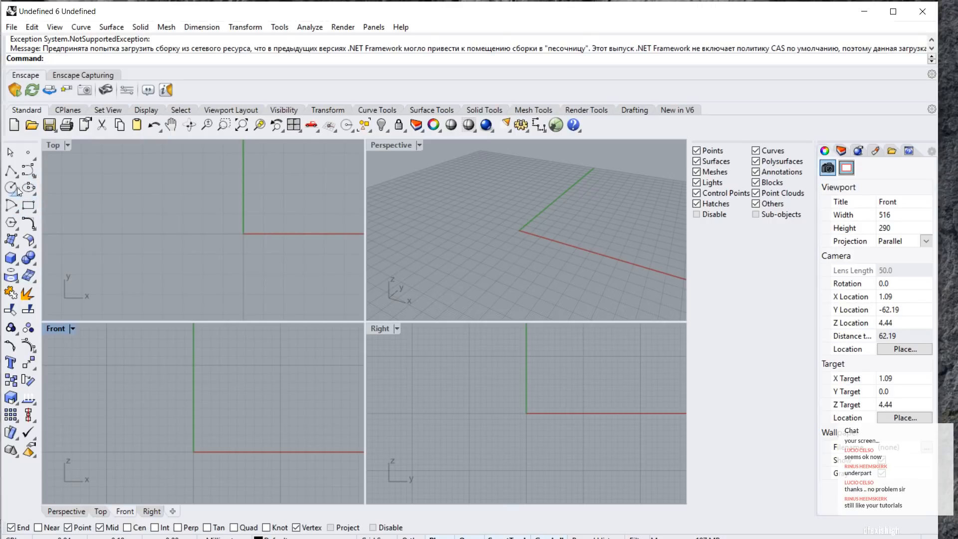
Draw an arched degree 3 control-point curve in the Front viewport, spanning the origin with both ends on the X axis.
{"action": "left_click", "coordinate": [28, 171]}
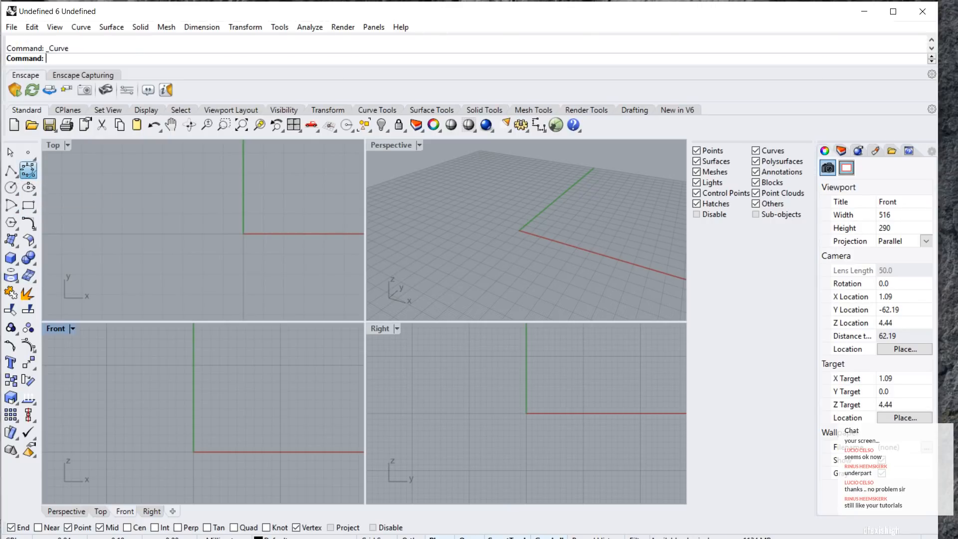
{"action": "left_click", "coordinate": [129, 451]}
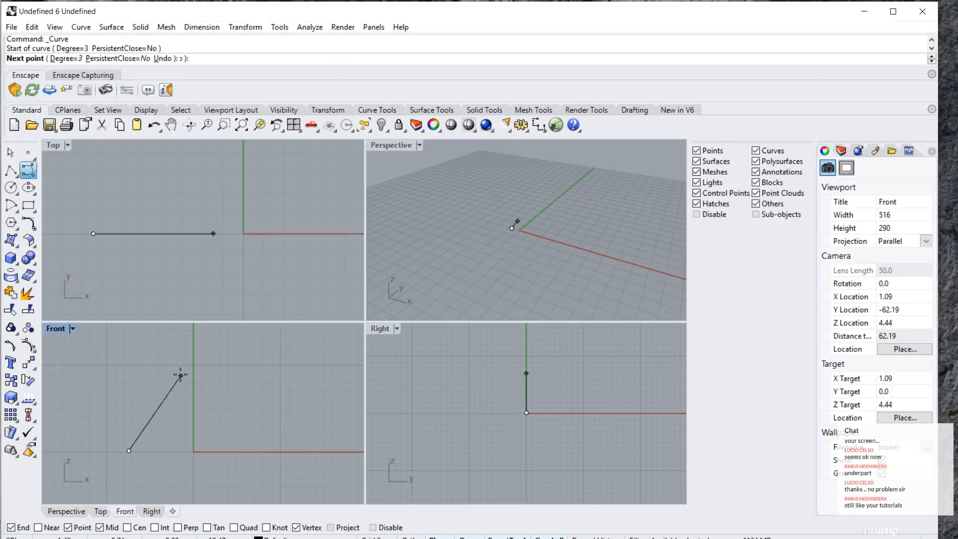
{"action": "left_click", "coordinate": [194, 351]}
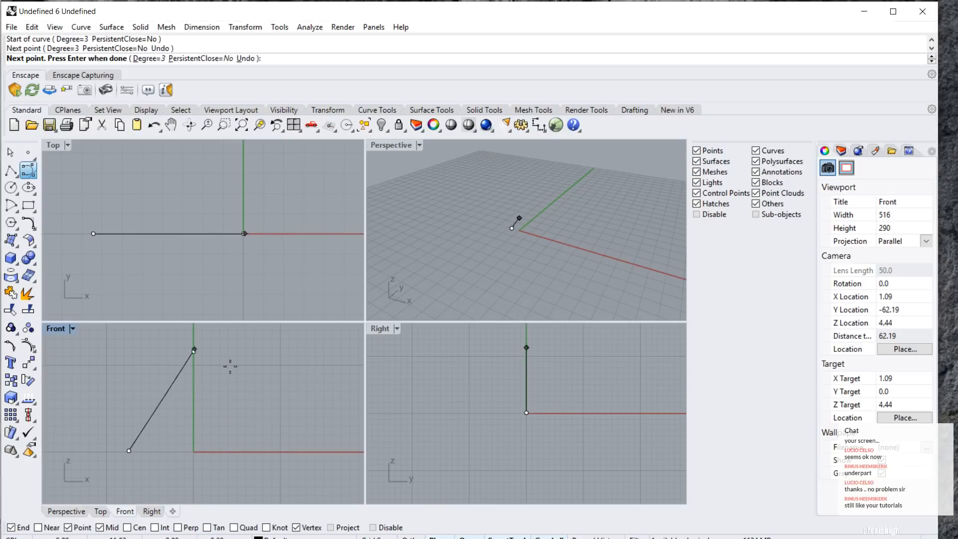
{"action": "left_click", "coordinate": [267, 451]}
{"action": "left_click", "coordinate": [265, 452]}
{"action": "key", "text": "Return"}
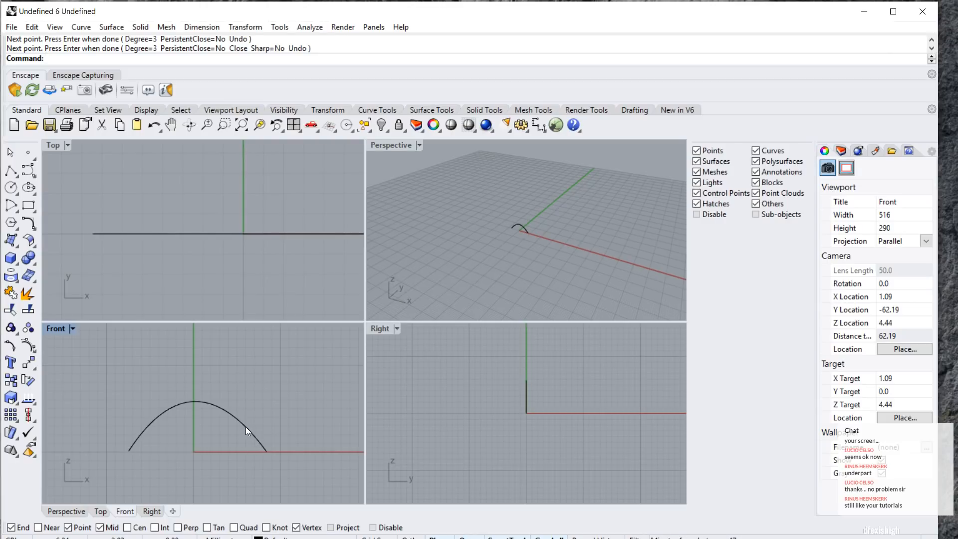
Check the arched curve in a maximized Perspective viewport, try relocating its gumball, and undo the curve.
{"action": "scroll", "coordinate": [526, 264], "scroll_direction": "down", "scroll_amount": 5}
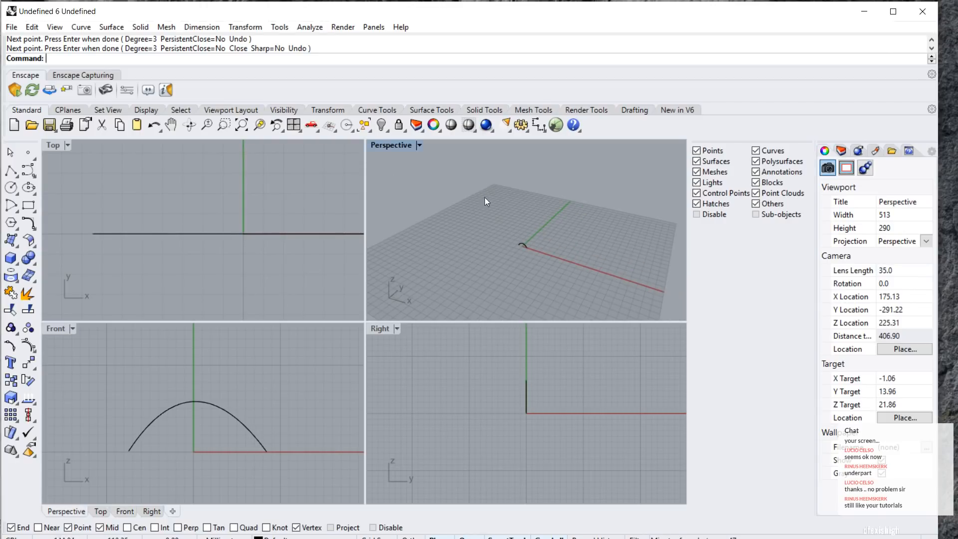
{"action": "left_click", "coordinate": [418, 145]}
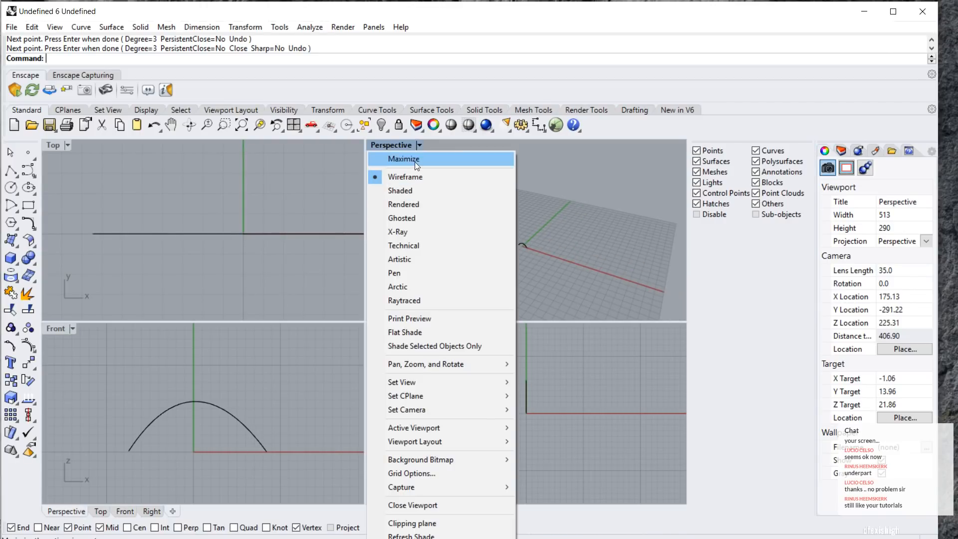
{"action": "left_click", "coordinate": [414, 158]}
{"action": "scroll", "coordinate": [388, 363], "scroll_direction": "up", "scroll_amount": 16}
{"action": "right_click_drag", "start_coordinate": [382, 334], "coordinate": [322, 369]}
{"action": "left_click", "coordinate": [231, 314]}
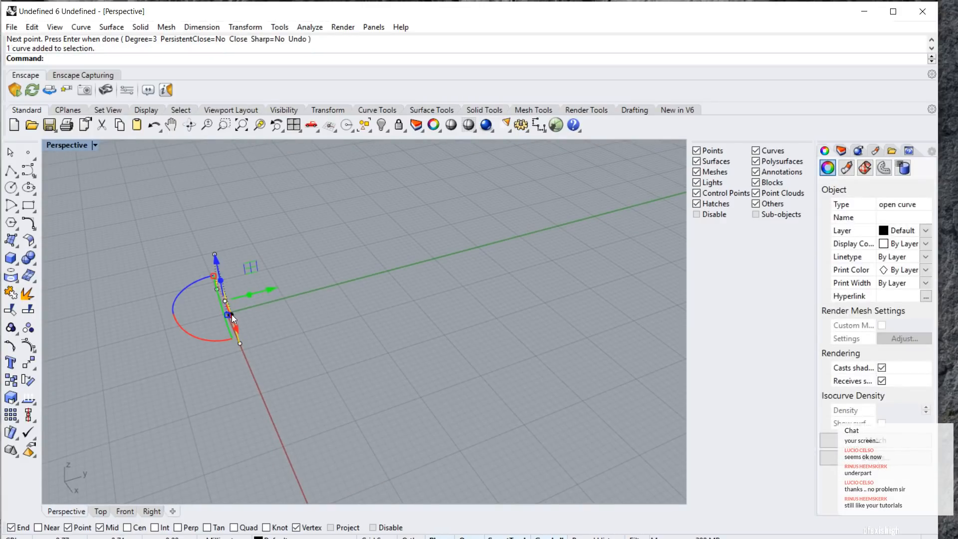
{"action": "left_click_drag", "start_coordinate": [376, 270], "coordinate": [386, 259]}
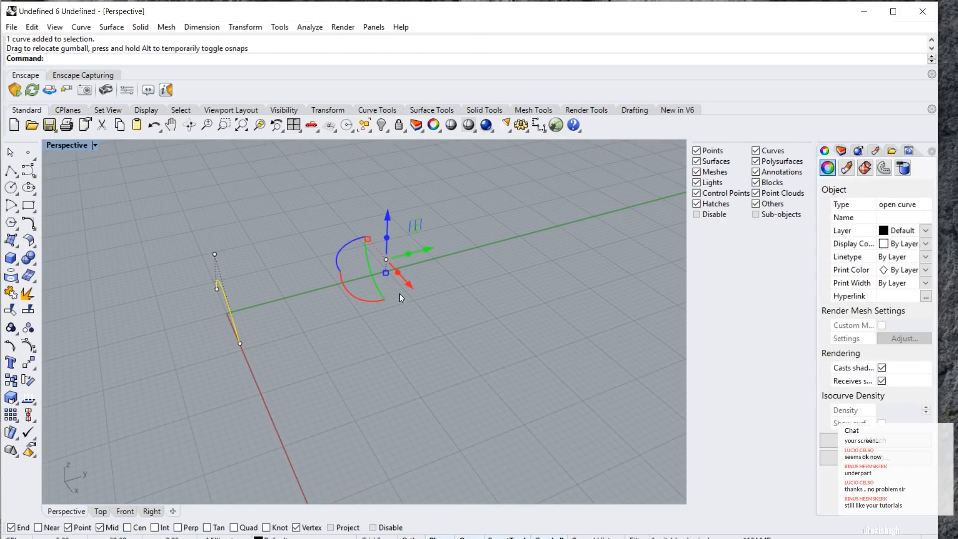
{"action": "key", "text": "ctrl+z"}
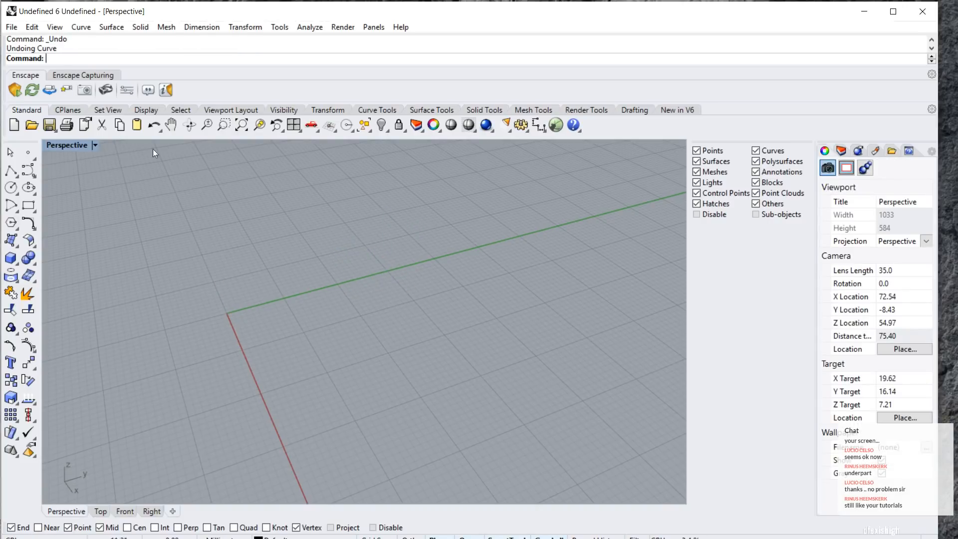
Restore the four-viewport layout and draw a three-point degree 3 arched curve in the Front viewport, spanning the origin with ends near the X axis.
{"action": "left_click", "coordinate": [94, 144]}
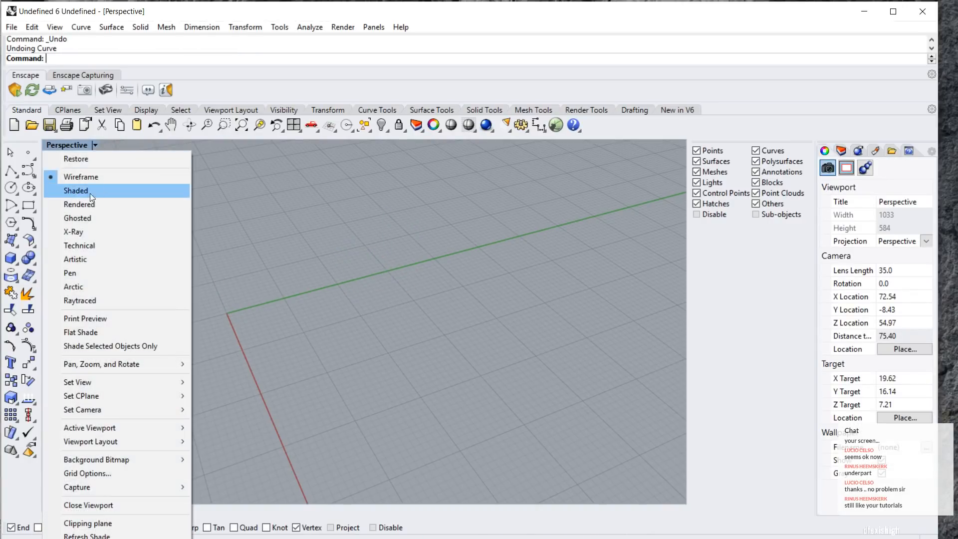
{"action": "left_click", "coordinate": [91, 157]}
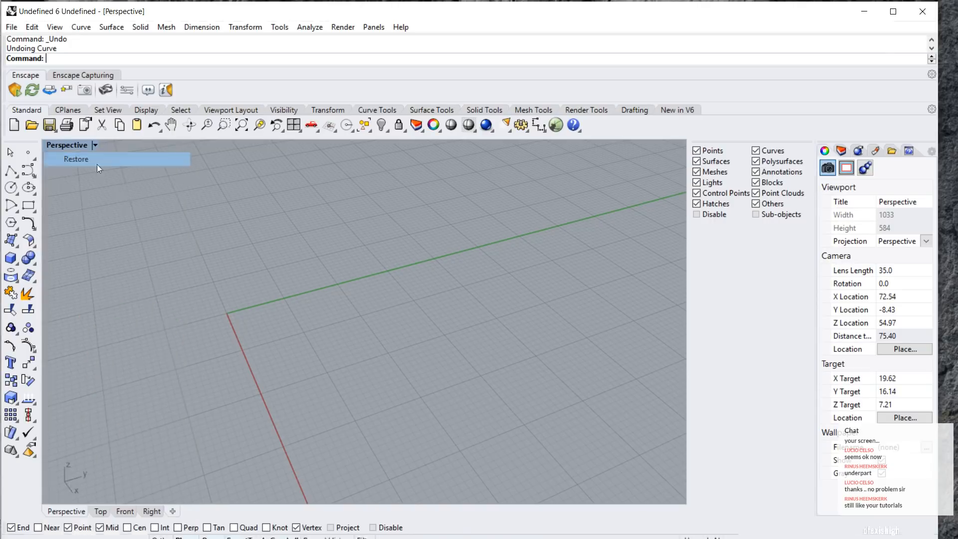
{"action": "left_click", "coordinate": [29, 170]}
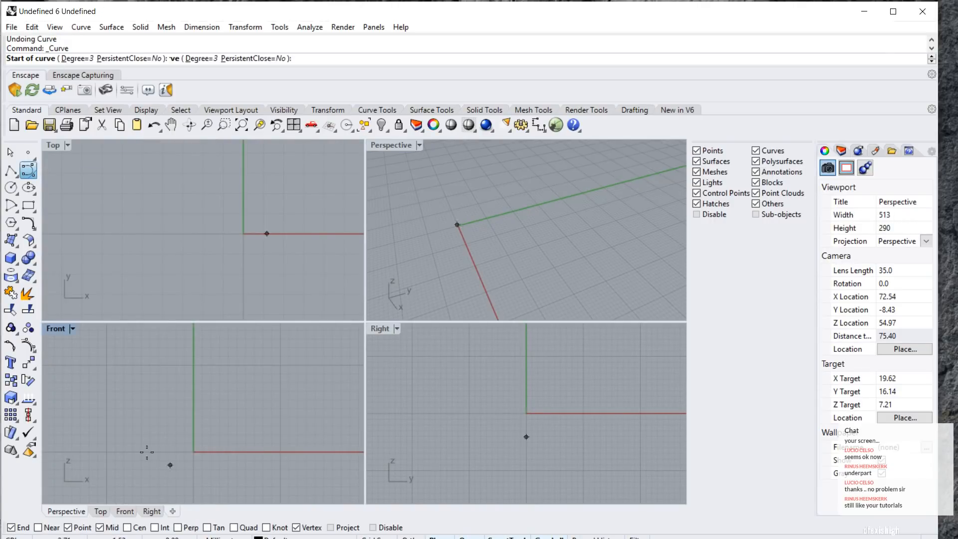
{"action": "left_click", "coordinate": [113, 450]}
{"action": "left_click", "coordinate": [196, 355]}
{"action": "left_click", "coordinate": [268, 452]}
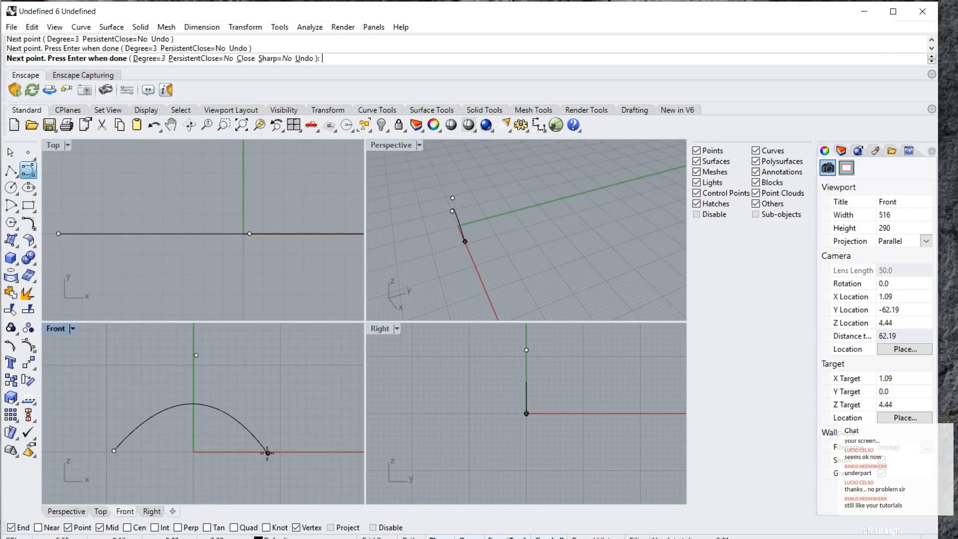
{"action": "key", "text": "Return"}
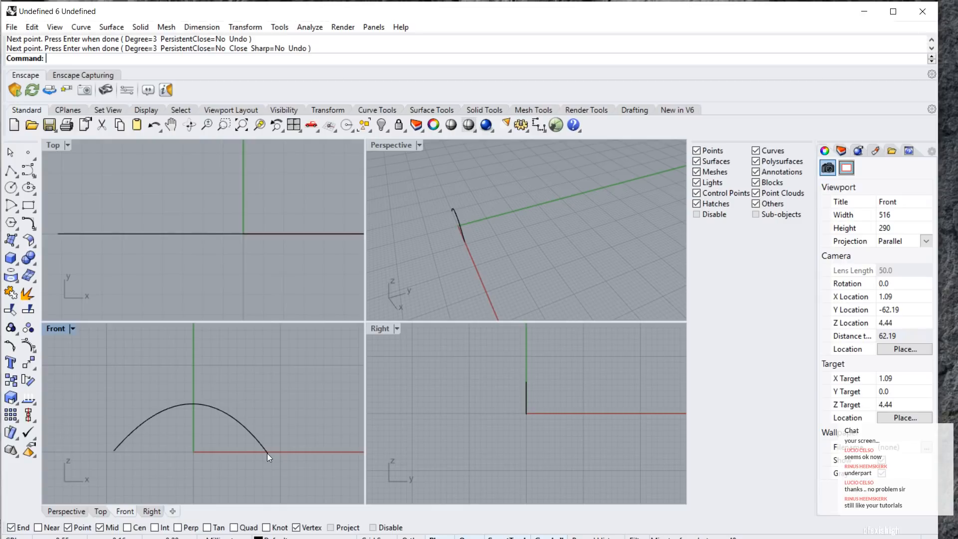
Place a duplicate of the arched curve farther along the positive Y axis in a maximized Perspective viewport.
{"action": "left_click", "coordinate": [459, 219]}
{"action": "left_click", "coordinate": [419, 144]}
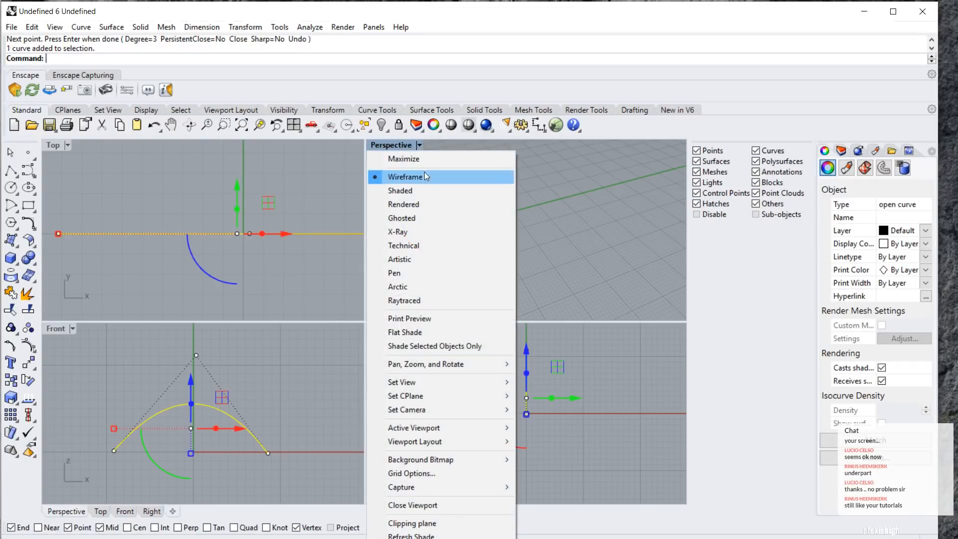
{"action": "left_click", "coordinate": [421, 161]}
{"action": "left_click_drag", "start_coordinate": [292, 285], "coordinate": [474, 231], "text": "ctrl"}
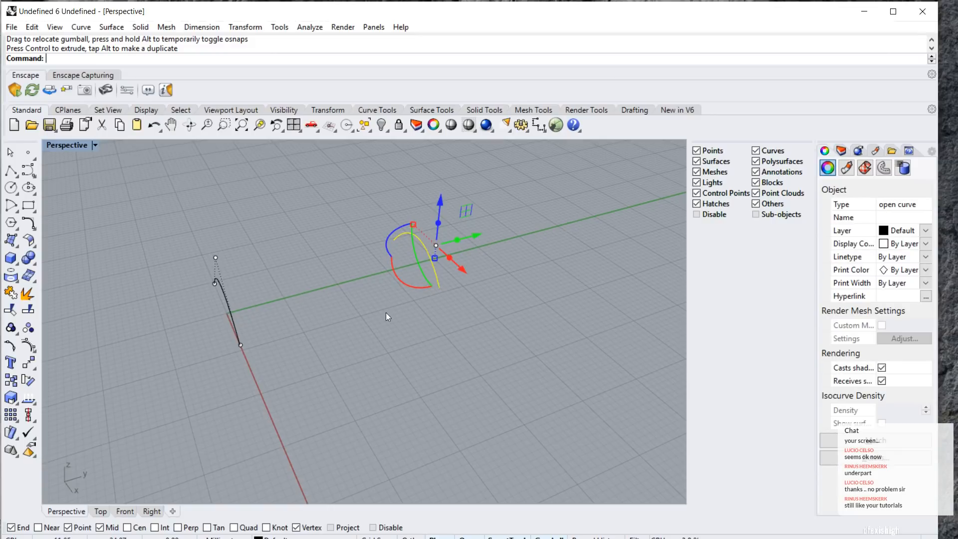
Enlarge the copied arch uniformly with Scale, using a base point on the ground inside the arch and two reference points, and deselect it.
{"action": "type", "text": "Scale"}
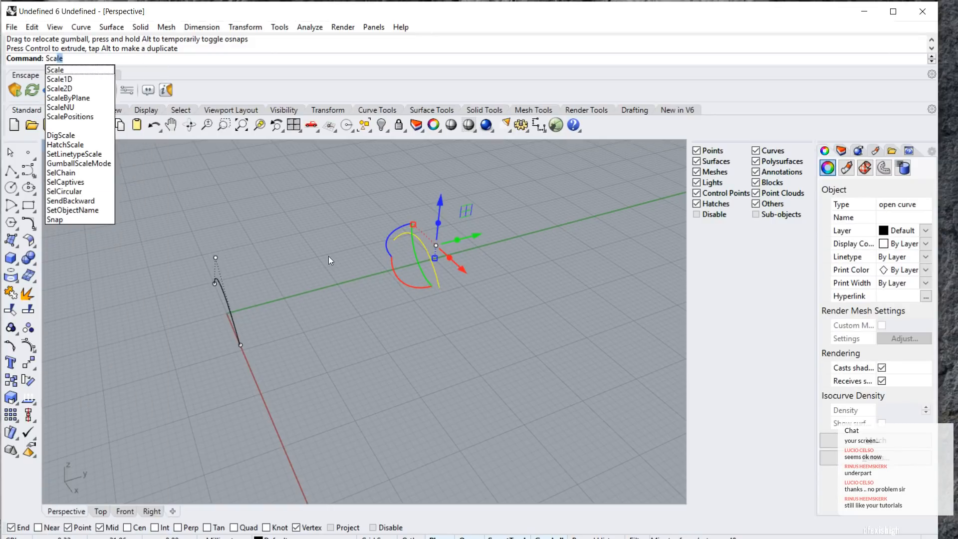
{"action": "key", "text": "Return"}
{"action": "left_click", "coordinate": [408, 258]}
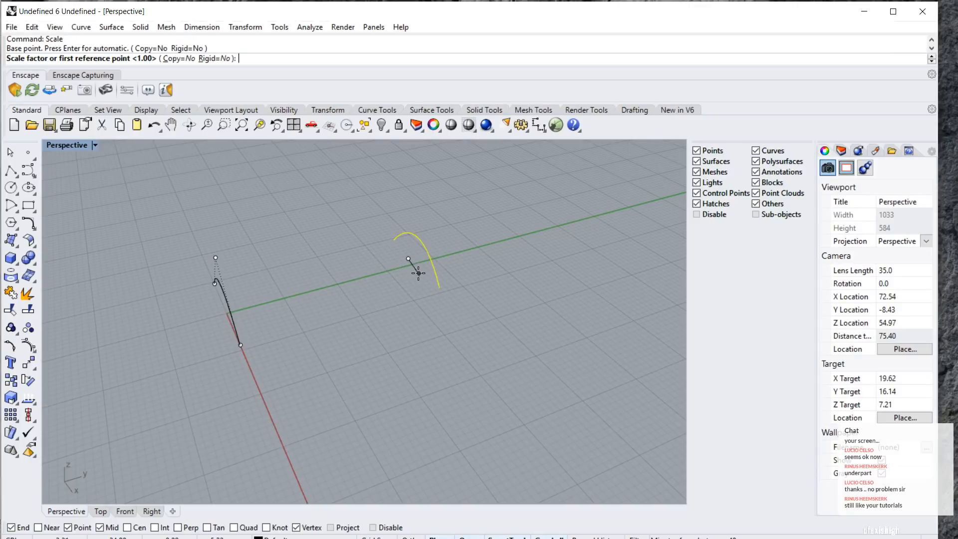
{"action": "left_click", "coordinate": [418, 273]}
{"action": "left_click", "coordinate": [428, 281]}
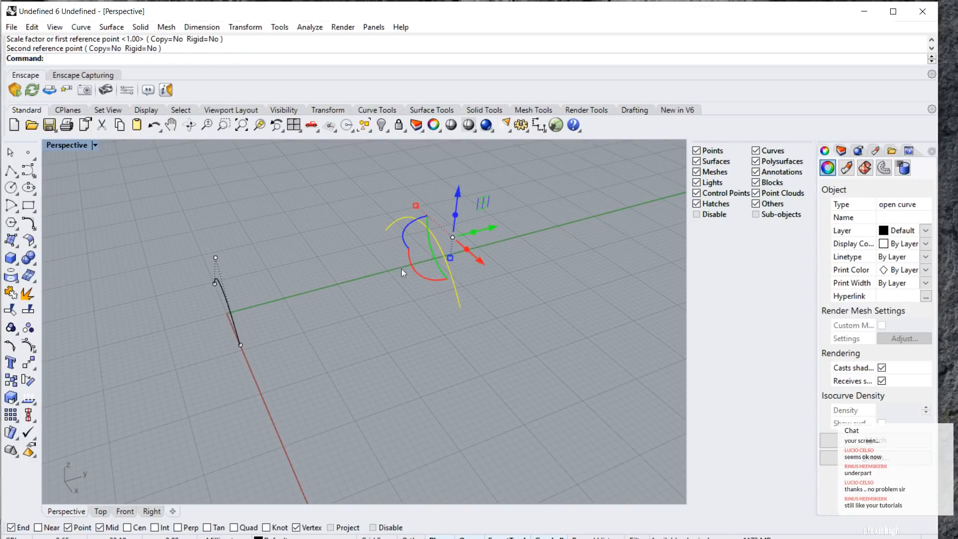
{"action": "left_click", "coordinate": [361, 339]}
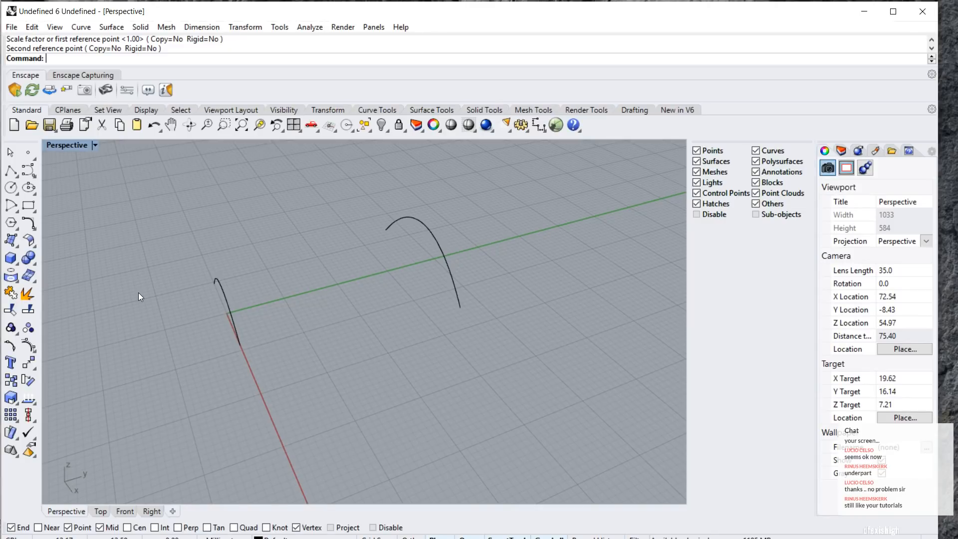
Loft a surface between the two arched curves and set the Perspective viewport to Shaded display.
{"action": "left_click_drag", "start_coordinate": [518, 247], "coordinate": [210, 355]}
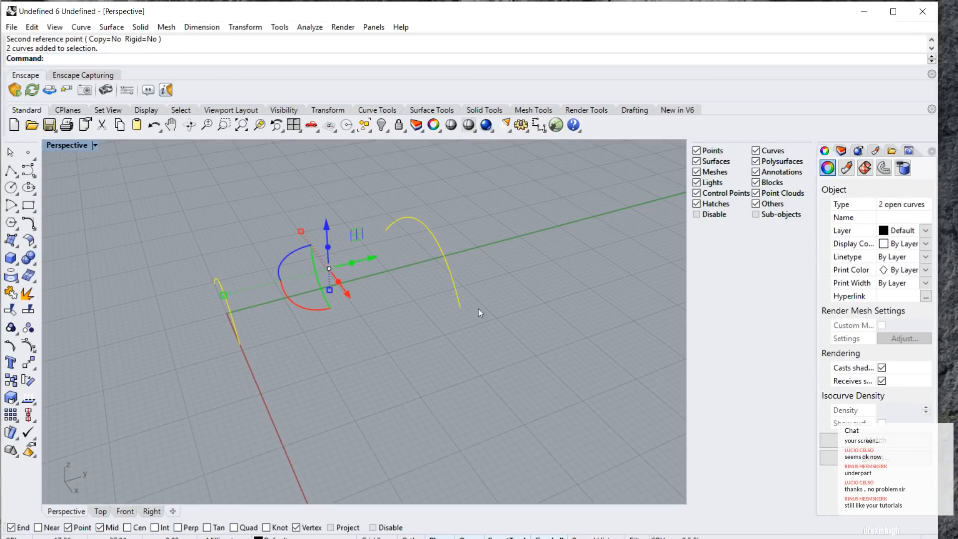
{"action": "left_click", "coordinate": [17, 248]}
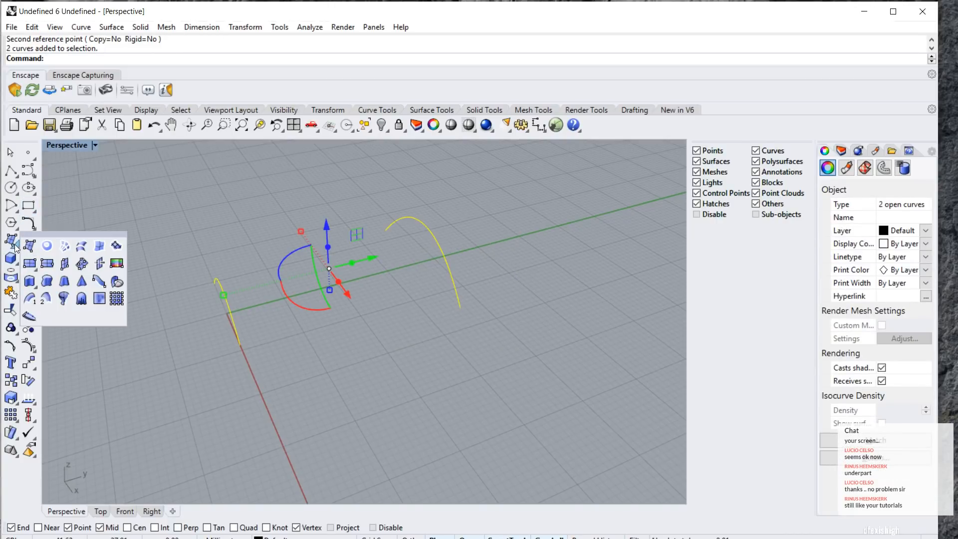
{"action": "left_click", "coordinate": [81, 247]}
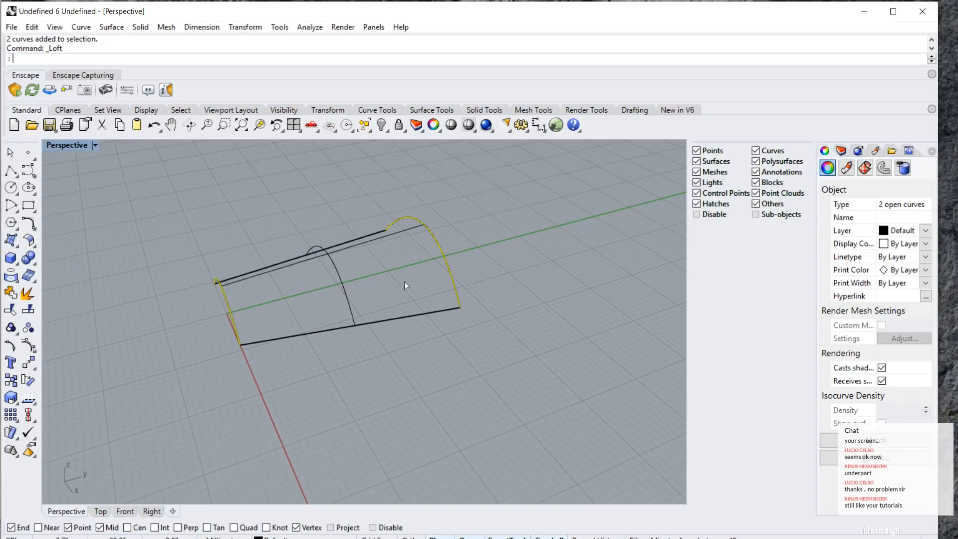
{"action": "left_click", "coordinate": [94, 144]}
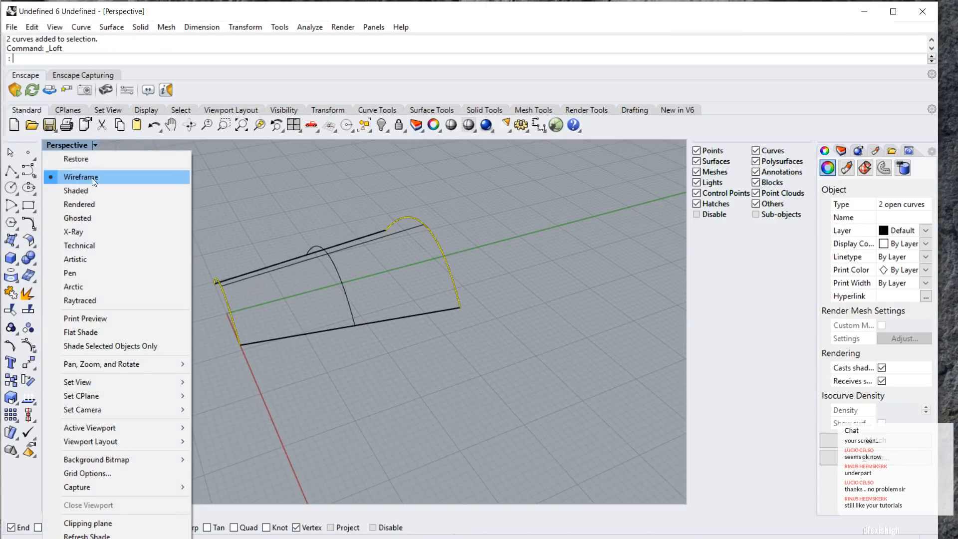
{"action": "left_click", "coordinate": [95, 191]}
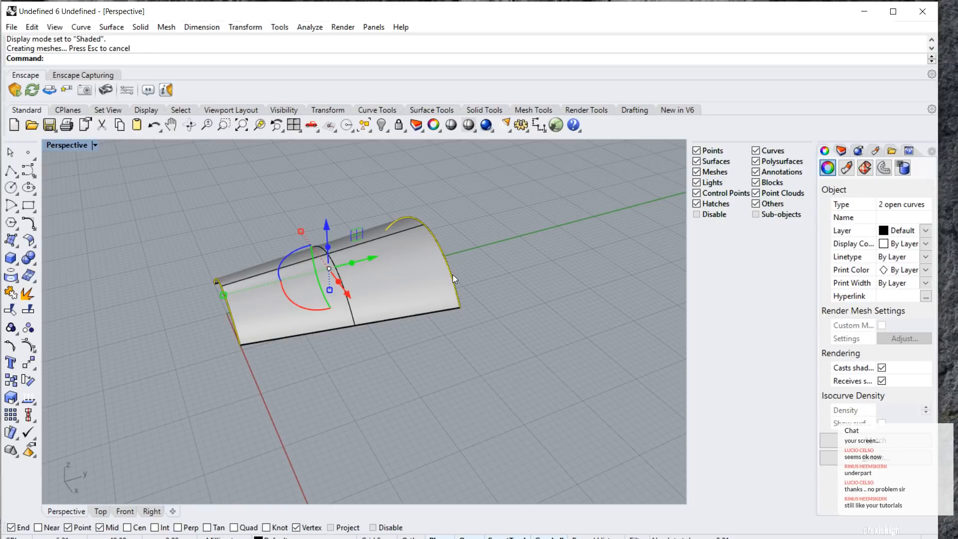
Launch Grasshopper and resize and position its window so the surface in the Perspective view stays visible beside it.
{"action": "left_click", "coordinate": [555, 126]}
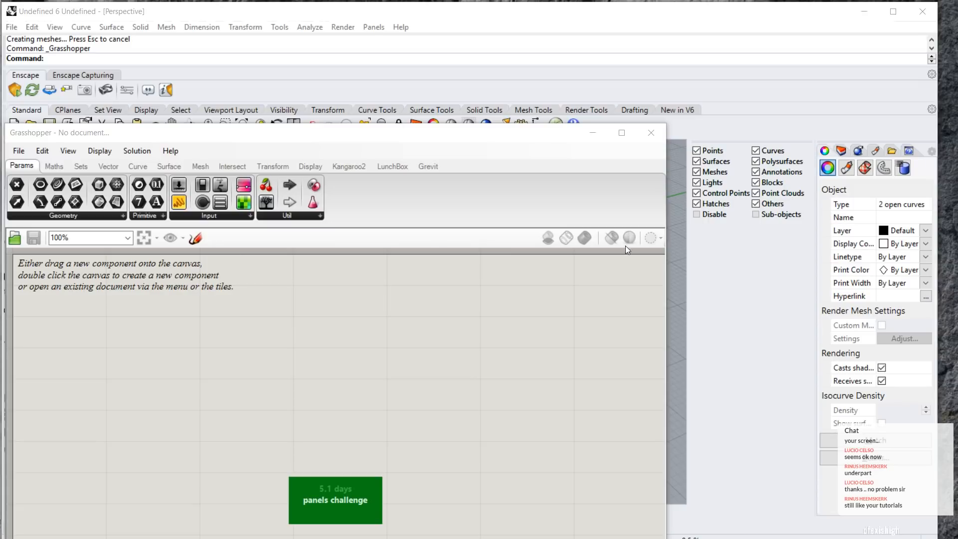
{"action": "left_click_drag", "start_coordinate": [305, 138], "coordinate": [559, 59]}
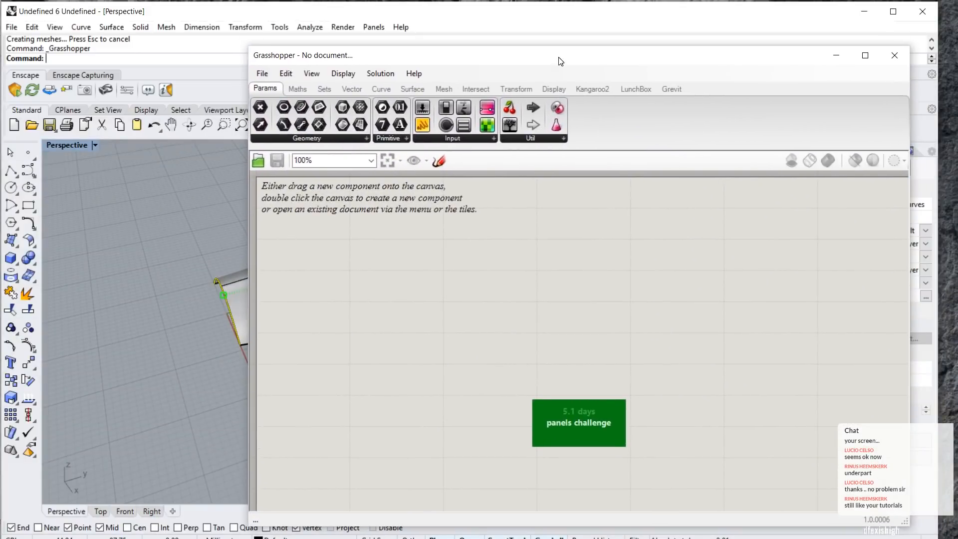
{"action": "left_click_drag", "start_coordinate": [250, 48], "coordinate": [474, 172]}
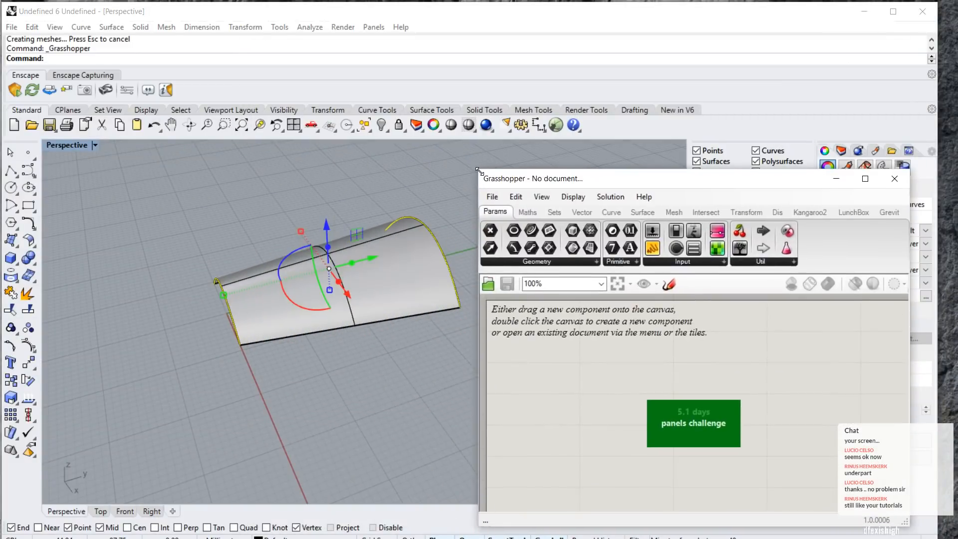
{"action": "left_click_drag", "start_coordinate": [567, 177], "coordinate": [532, 119]}
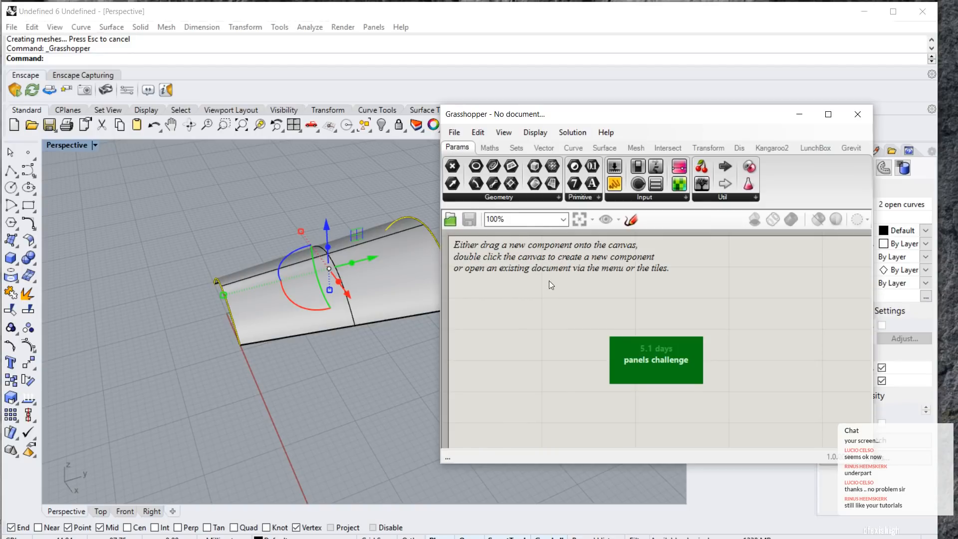
Add a Surface parameter to the empty Grasshopper canvas.
{"action": "right_click", "coordinate": [542, 303]}
{"action": "left_click", "coordinate": [529, 301]}
{"action": "double_click", "coordinate": [529, 301]}
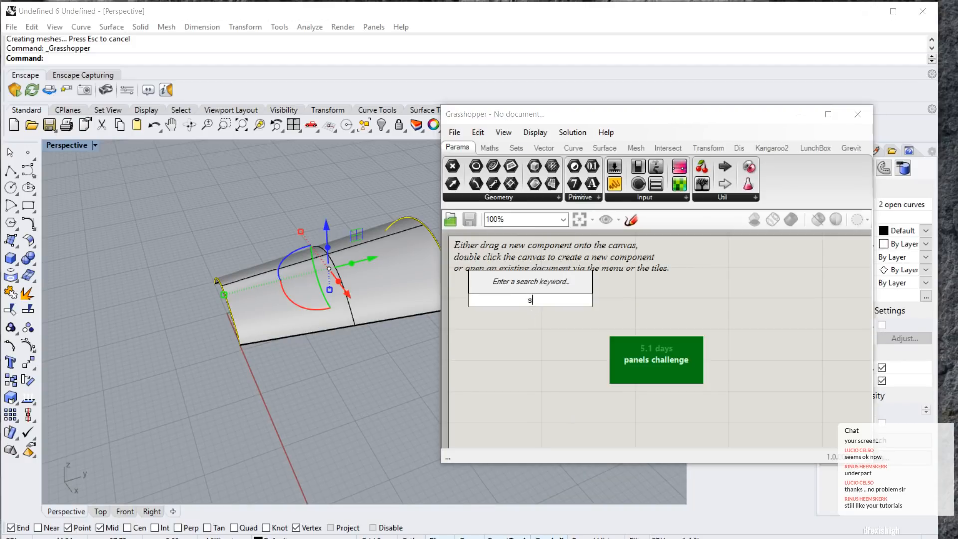
{"action": "type", "text": "surf"}
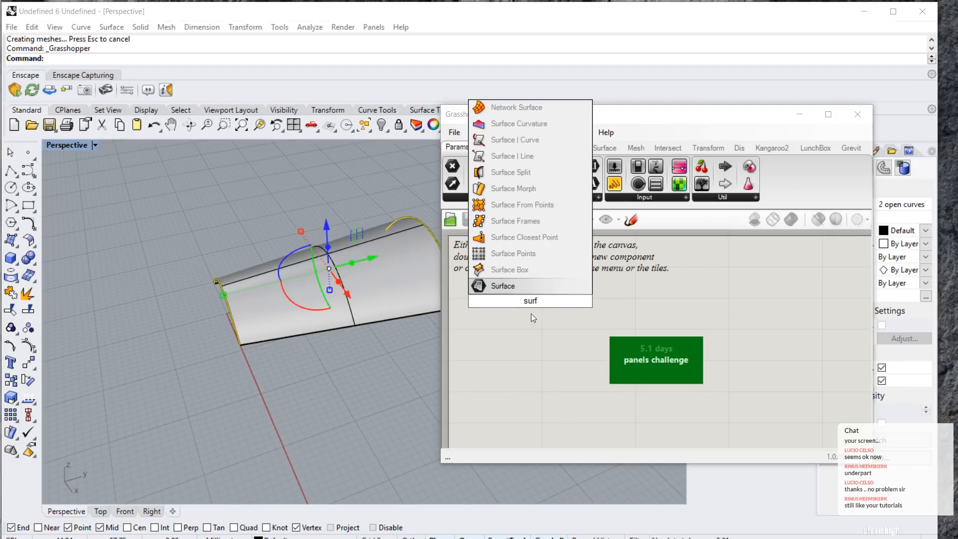
{"action": "left_click", "coordinate": [531, 287]}
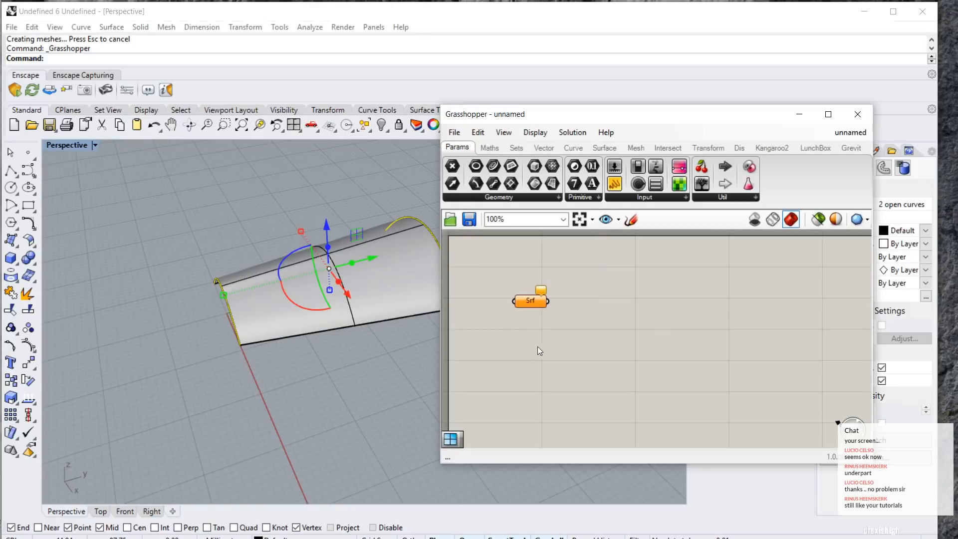
Reference the curved surface from the Perspective view as the single surface of the Surface parameter.
{"action": "right_click_drag", "start_coordinate": [543, 346], "coordinate": [669, 353]}
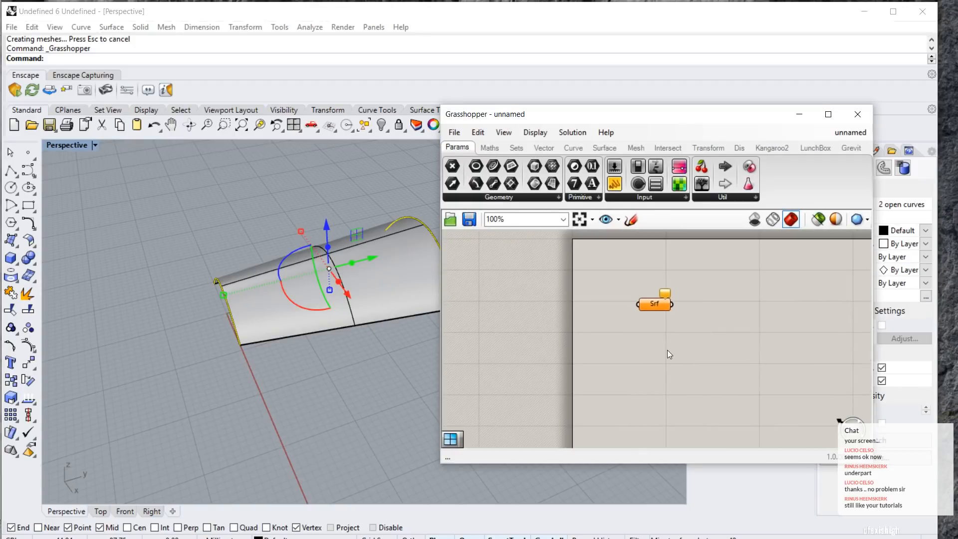
{"action": "scroll", "coordinate": [650, 303], "scroll_direction": "up", "scroll_amount": 2}
{"action": "right_click", "coordinate": [654, 302]}
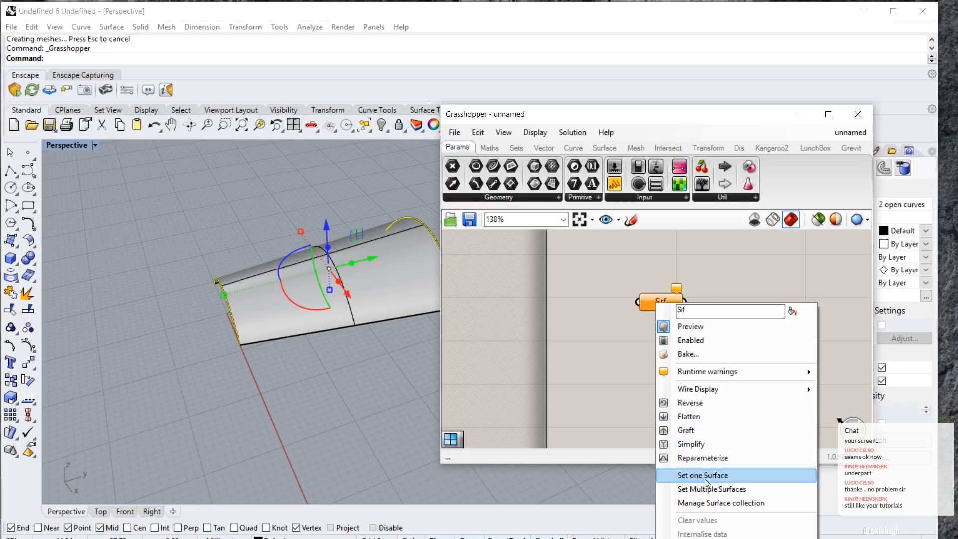
{"action": "left_click", "coordinate": [717, 480]}
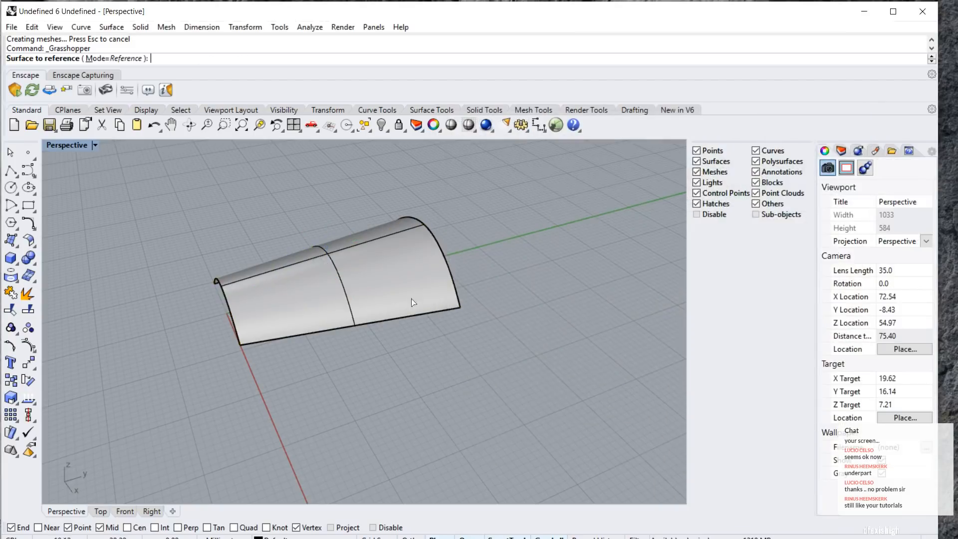
{"action": "left_click", "coordinate": [367, 274]}
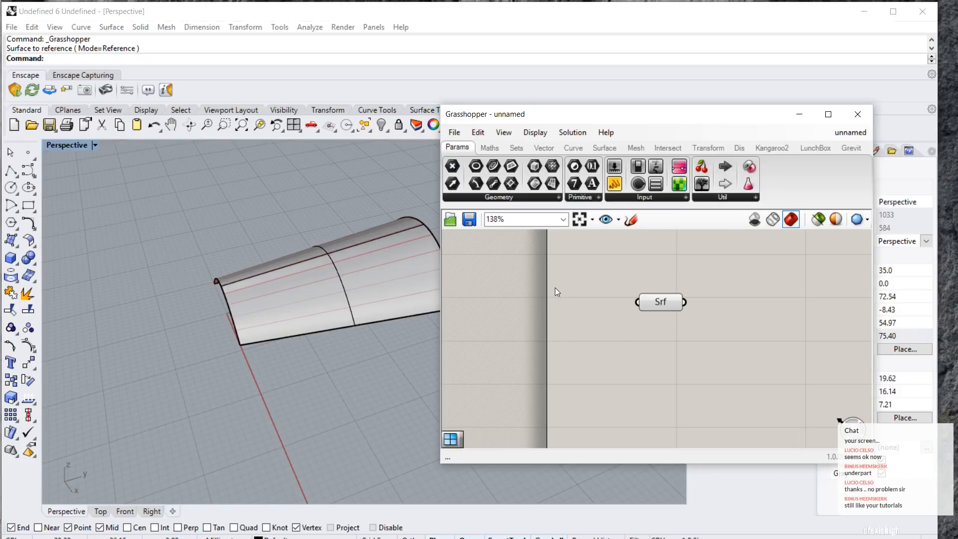
Add a uniform Scale component and connect the Surface parameter to its geometry input.
{"action": "scroll", "coordinate": [561, 294], "scroll_direction": "down", "scroll_amount": 2}
{"action": "scroll", "coordinate": [593, 300], "scroll_direction": "up", "scroll_amount": 3}
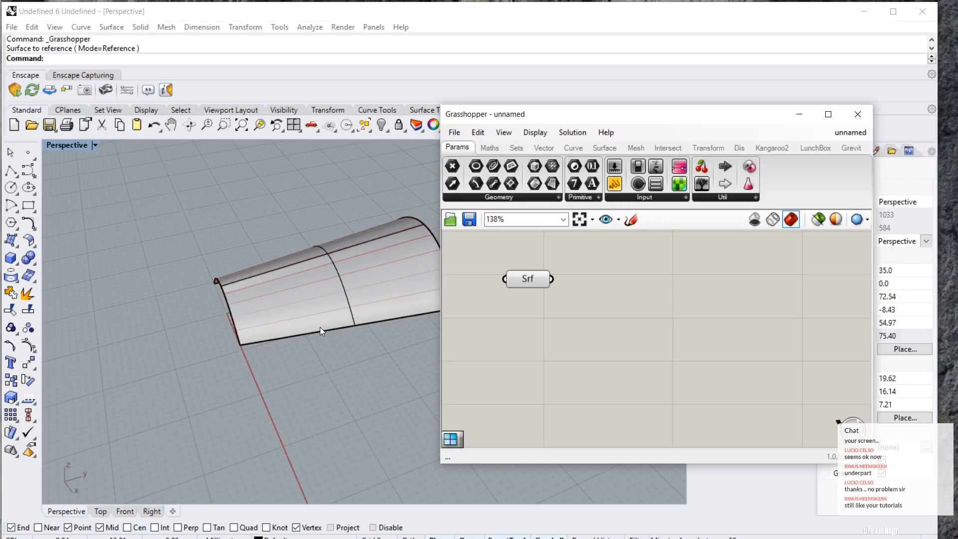
{"action": "double_click", "coordinate": [618, 328]}
{"action": "type", "text": "scale"}
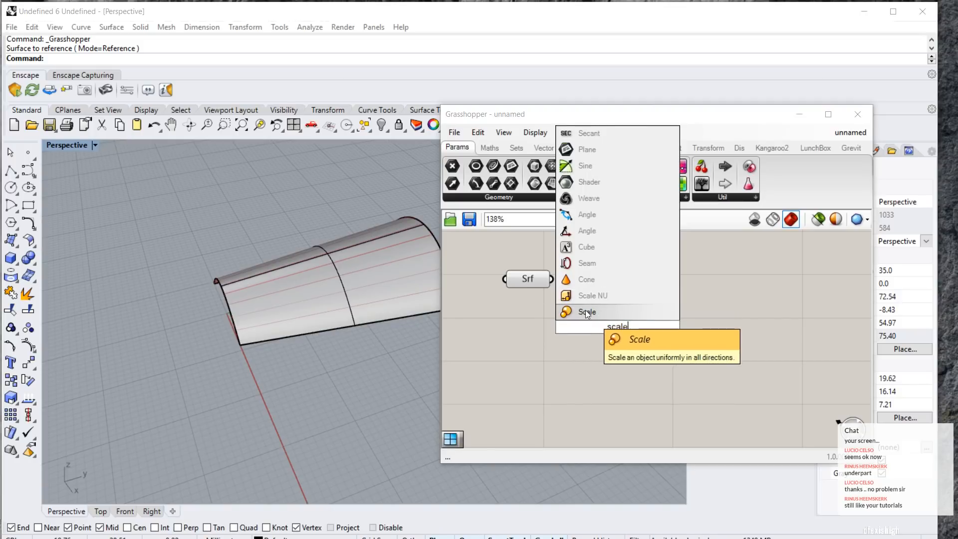
{"action": "left_click", "coordinate": [586, 311]}
{"action": "left_click_drag", "start_coordinate": [551, 278], "coordinate": [618, 325]}
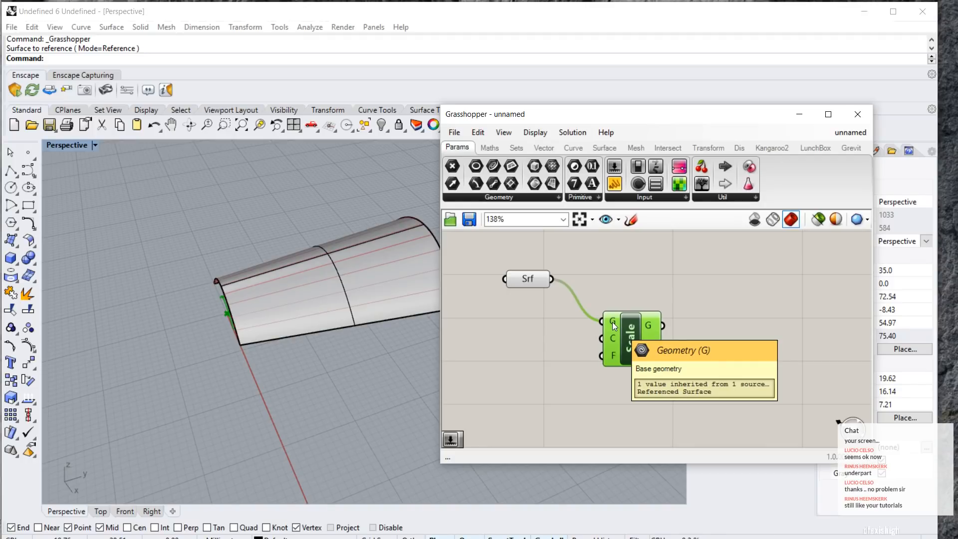
Add a Number Slider near the Scale component and set its rounding to integer numbers.
{"action": "double_click", "coordinate": [514, 370]}
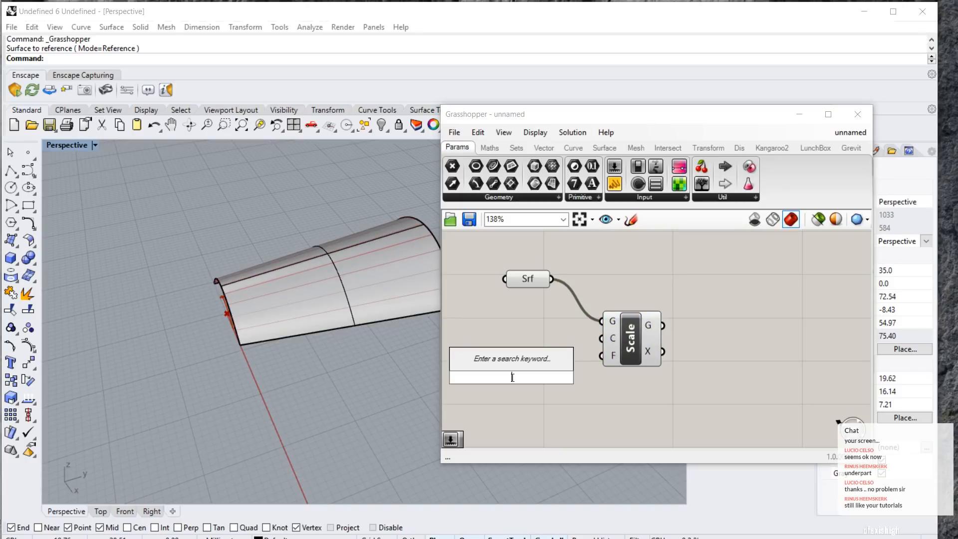
{"action": "type", "text": "nu"}
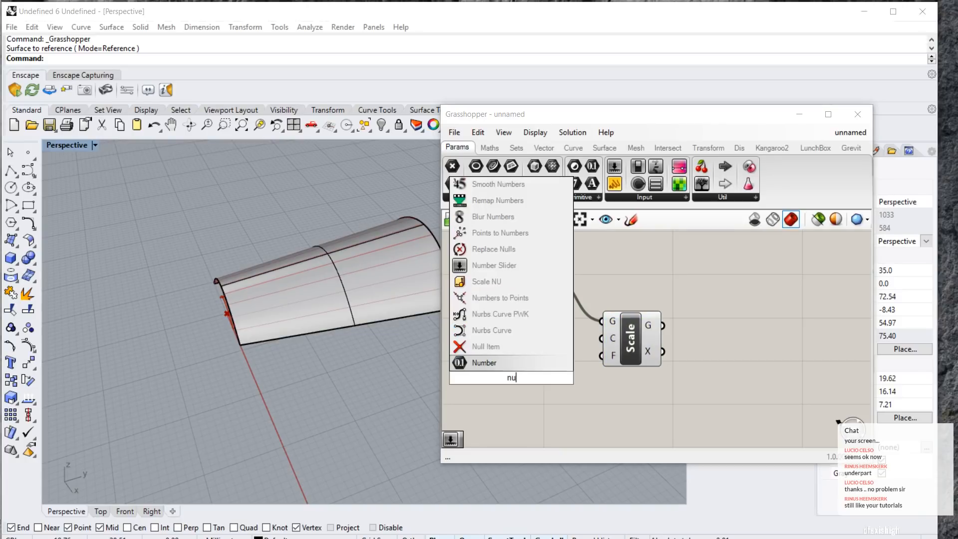
{"action": "type", "text": "mber"}
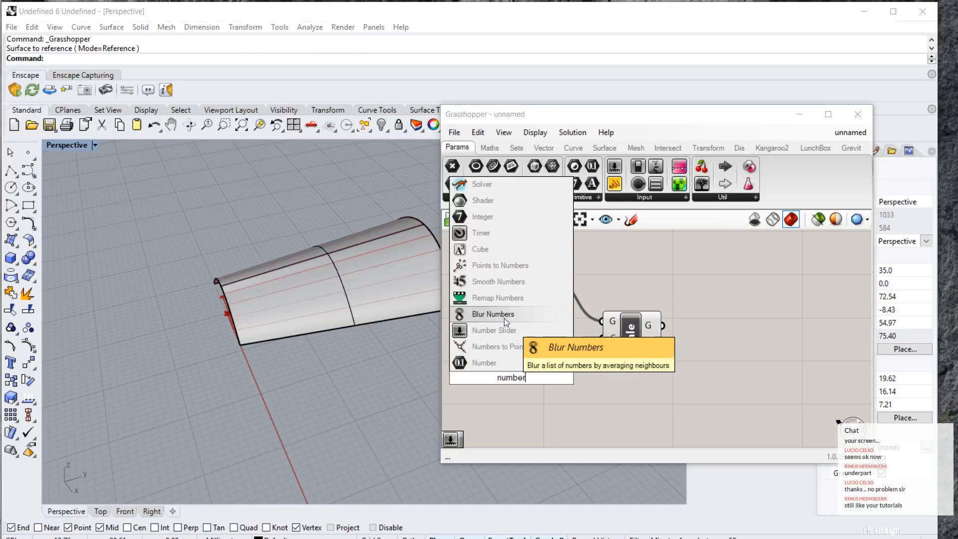
{"action": "left_click", "coordinate": [504, 331]}
{"action": "double_click", "coordinate": [458, 380]}
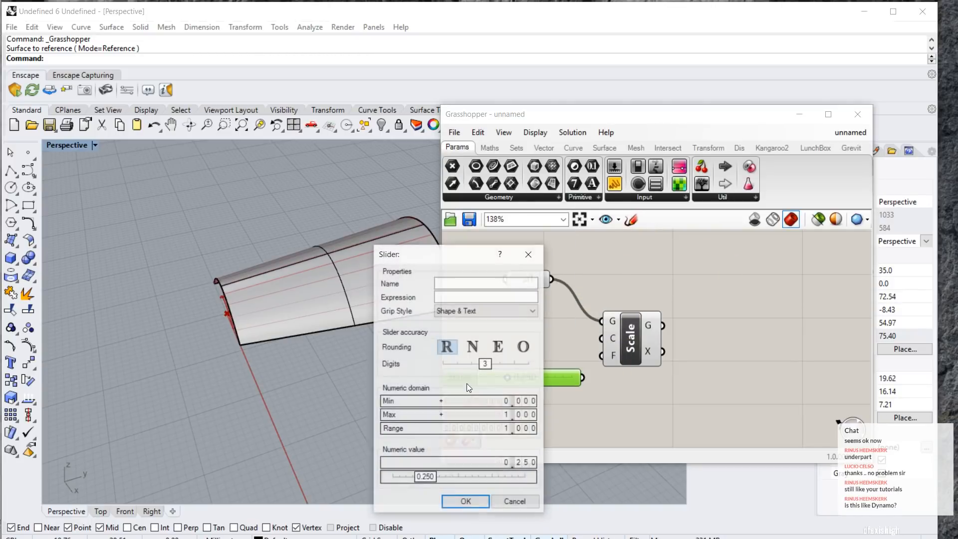
{"action": "left_click", "coordinate": [472, 347]}
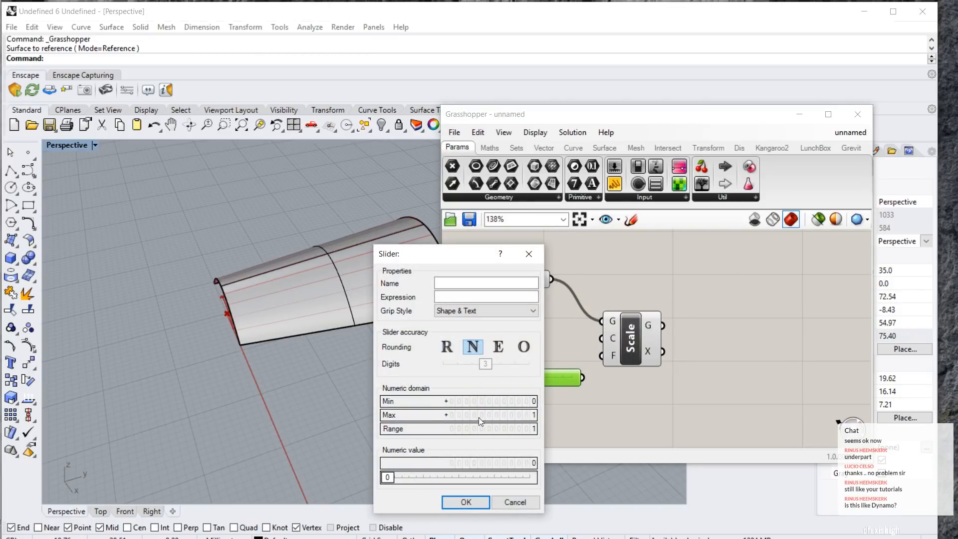
{"action": "left_click", "coordinate": [465, 502]}
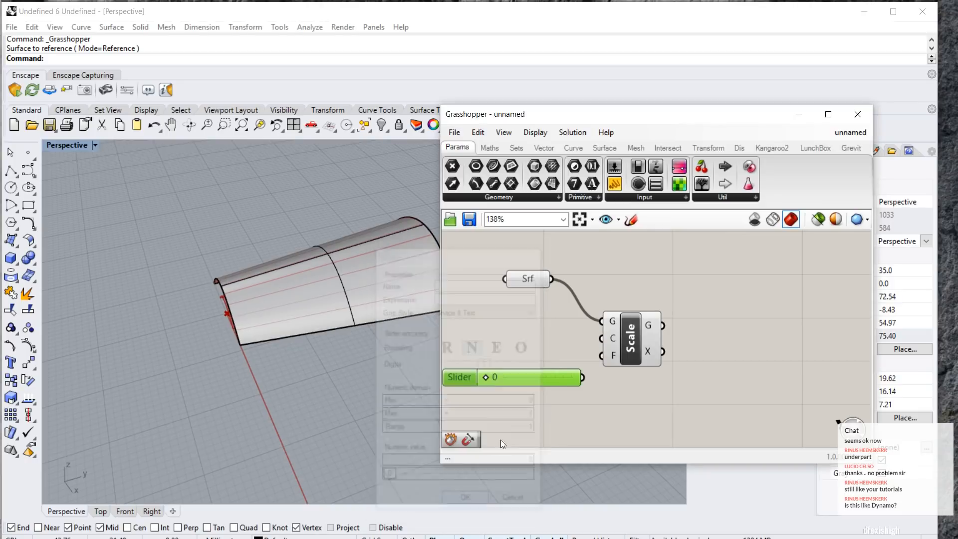
Set the number slider's numeric domain range to 1000.
{"action": "double_click", "coordinate": [457, 379]}
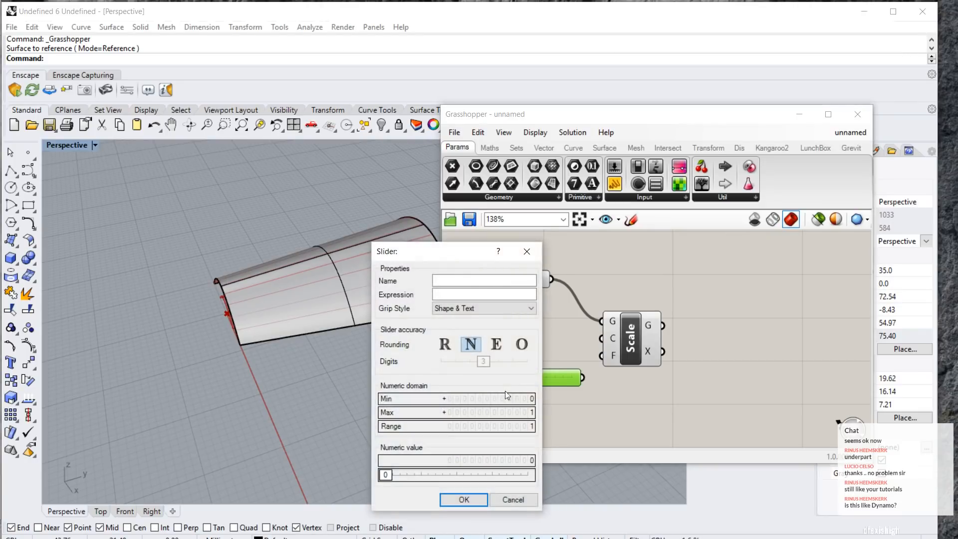
{"action": "left_click", "coordinate": [525, 426]}
{"action": "type", "text": "1000"}
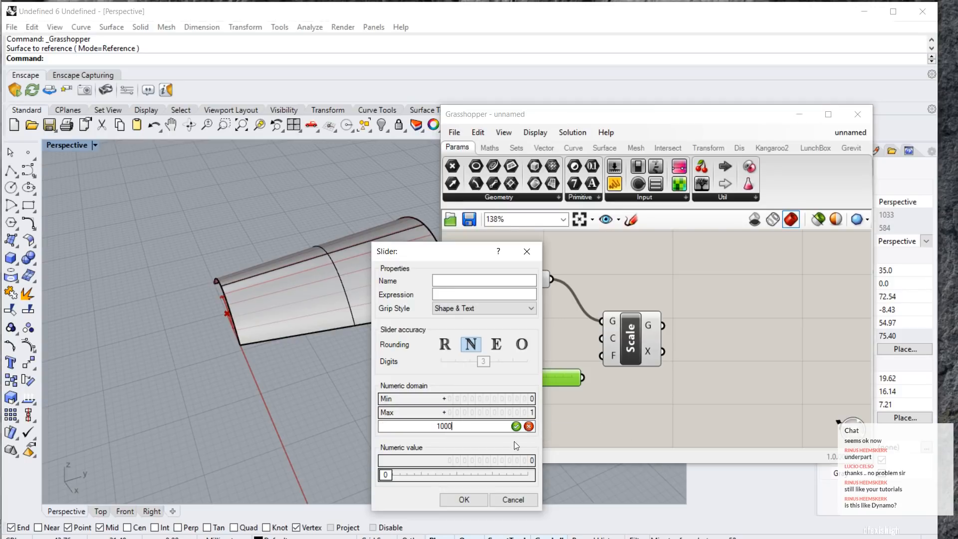
{"action": "key", "text": "Return"}
{"action": "left_click", "coordinate": [477, 500]}
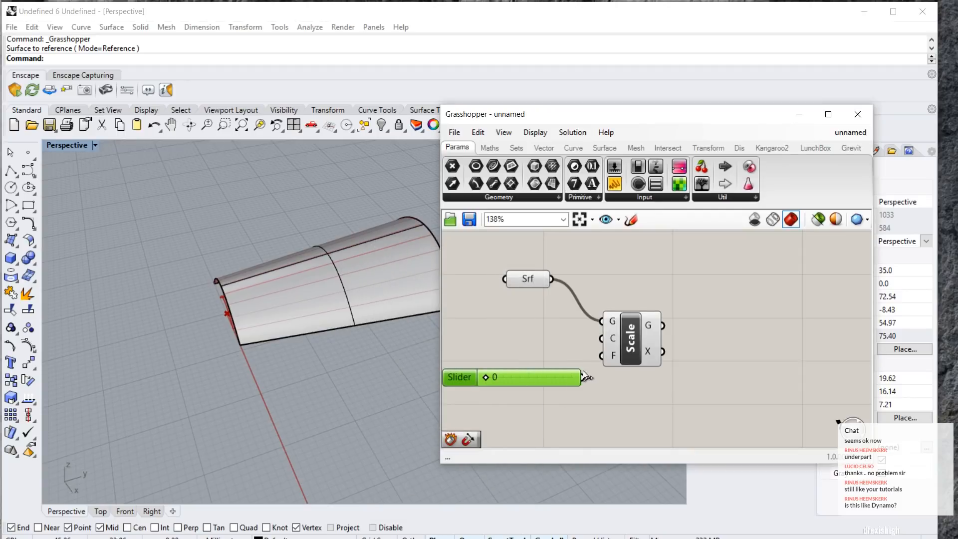
Connect the slider to the Scale component's factor input and set the scale factor to 1000.
{"action": "left_click_drag", "start_coordinate": [587, 371], "coordinate": [691, 348]}
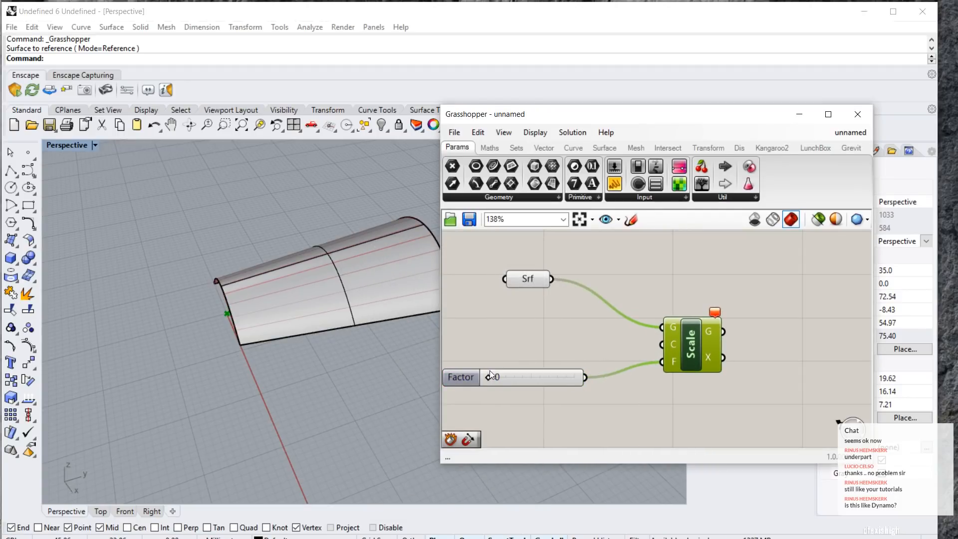
{"action": "left_click_drag", "start_coordinate": [489, 379], "coordinate": [607, 379]}
{"action": "left_click", "coordinate": [622, 411]}
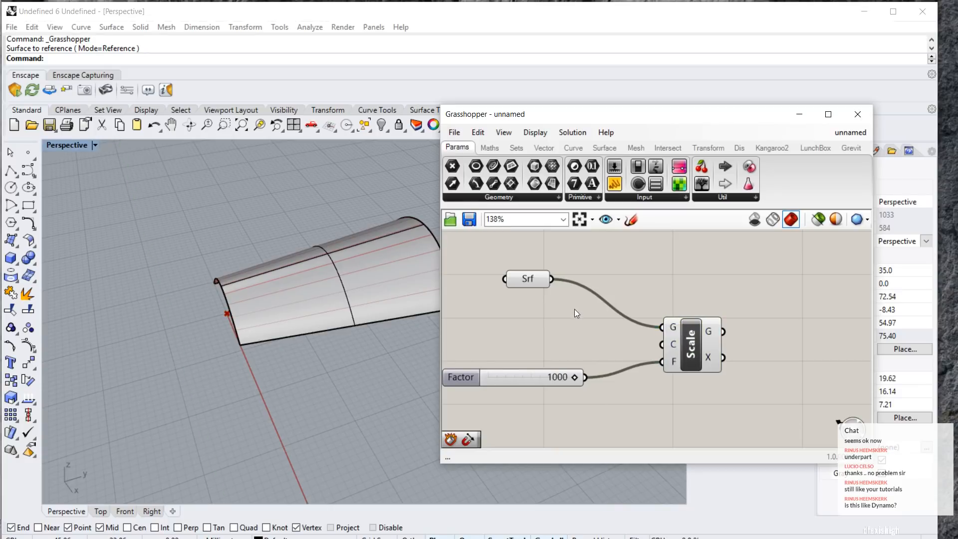
{"action": "scroll", "coordinate": [534, 334], "scroll_direction": "down", "scroll_amount": 3}
{"action": "scroll", "coordinate": [206, 318], "scroll_direction": "down", "scroll_amount": 10}
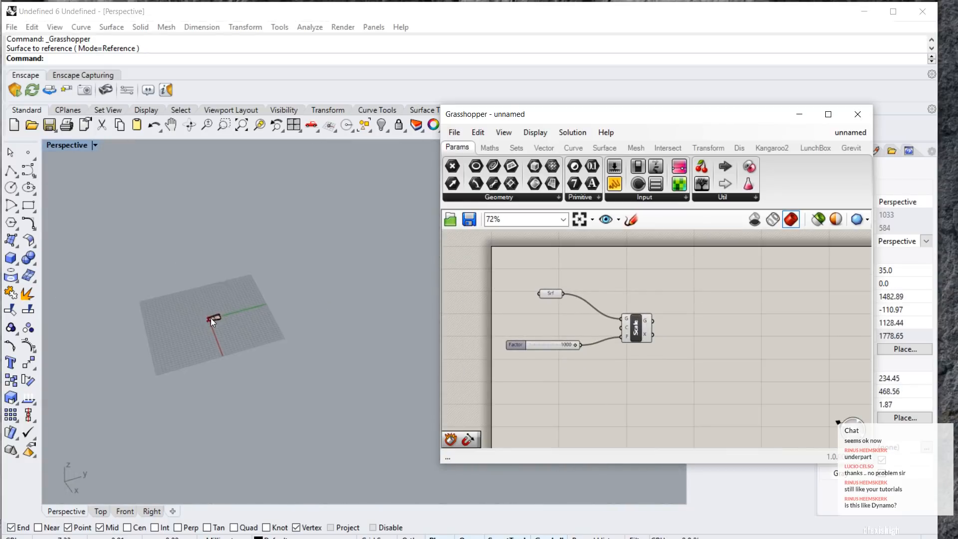
{"action": "scroll", "coordinate": [215, 319], "scroll_direction": "down", "scroll_amount": 10}
{"action": "scroll", "coordinate": [250, 307], "scroll_direction": "up", "scroll_amount": 7}
{"action": "scroll", "coordinate": [171, 325], "scroll_direction": "down", "scroll_amount": 4}
{"action": "scroll", "coordinate": [171, 321], "scroll_direction": "up", "scroll_amount": 5}
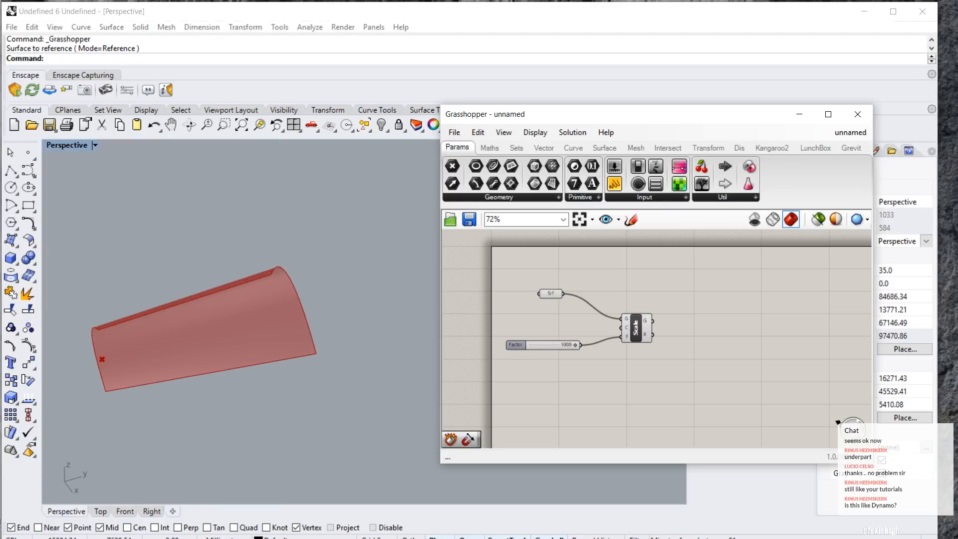
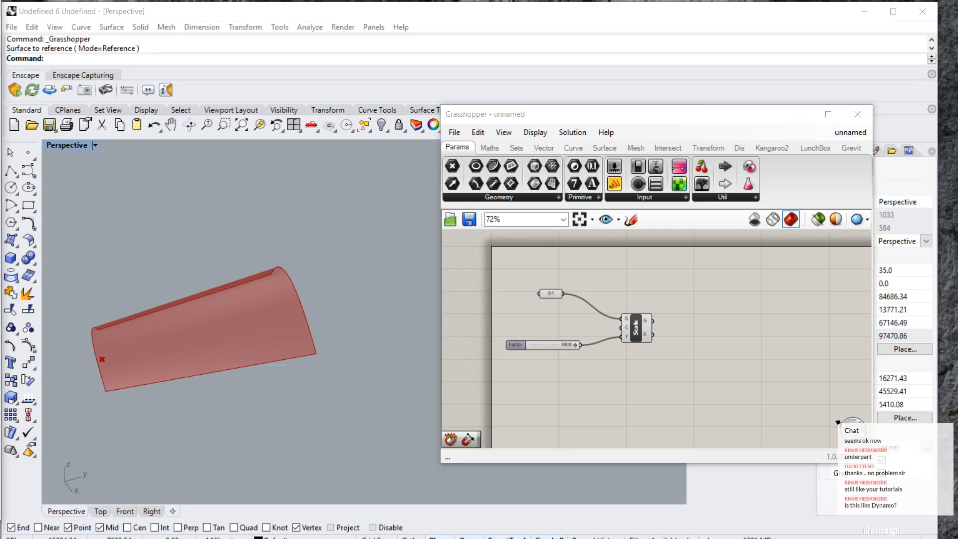
{"action": "scroll", "coordinate": [601, 362], "scroll_direction": "up", "scroll_amount": 5}
{"action": "middle_click", "coordinate": [602, 346]}
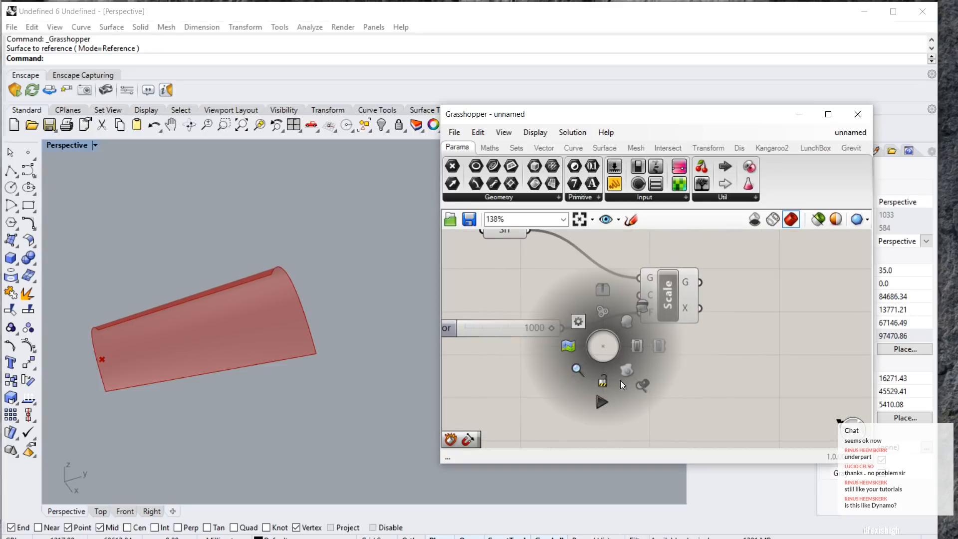
{"action": "left_click", "coordinate": [801, 366]}
{"action": "scroll", "coordinate": [709, 334], "scroll_direction": "down", "scroll_amount": 3}
{"action": "right_click_drag", "start_coordinate": [771, 377], "coordinate": [740, 381]}
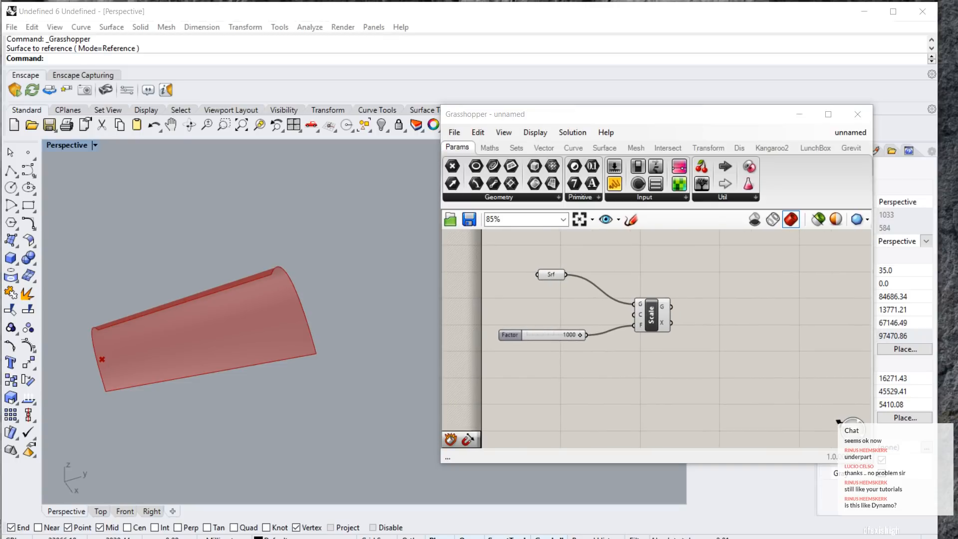
{"action": "left_click", "coordinate": [678, 365]}
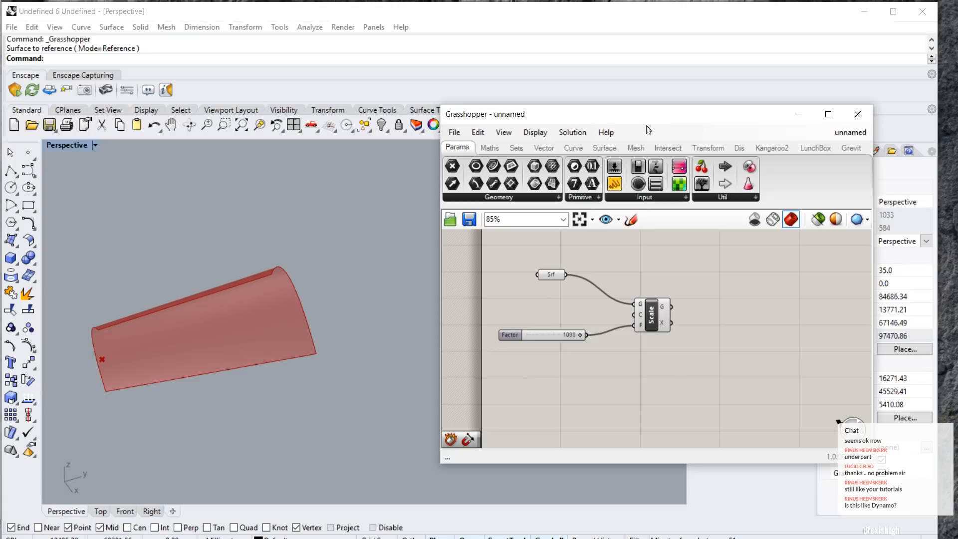
{"action": "scroll", "coordinate": [738, 332], "scroll_direction": "up", "scroll_amount": 2}
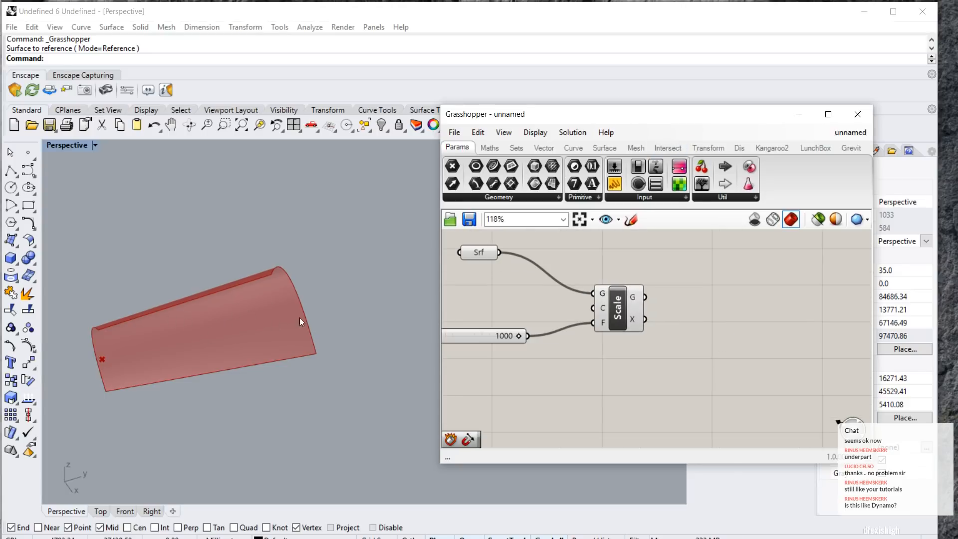
Add a Quad Panels component and connect the Scale component's geometry output to its surface input.
{"action": "double_click", "coordinate": [695, 365]}
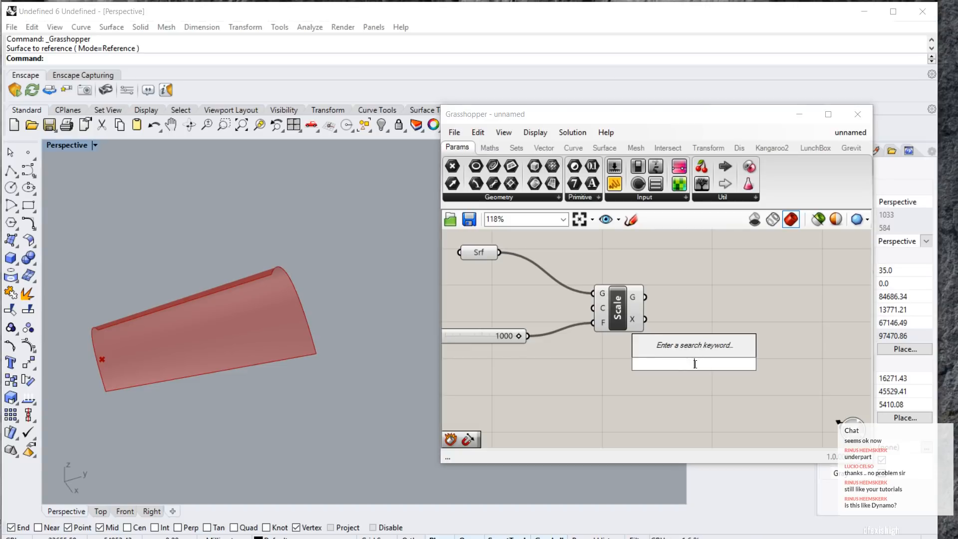
{"action": "type", "text": "qud"}
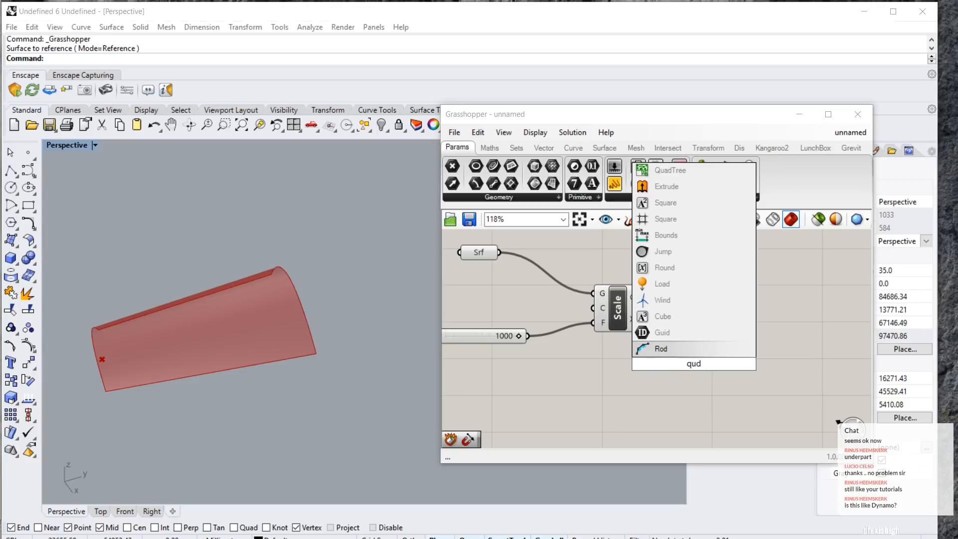
{"action": "key", "text": "BackSpace"}
{"action": "key", "text": "BackSpace"}
{"action": "key", "text": "BackSpace"}
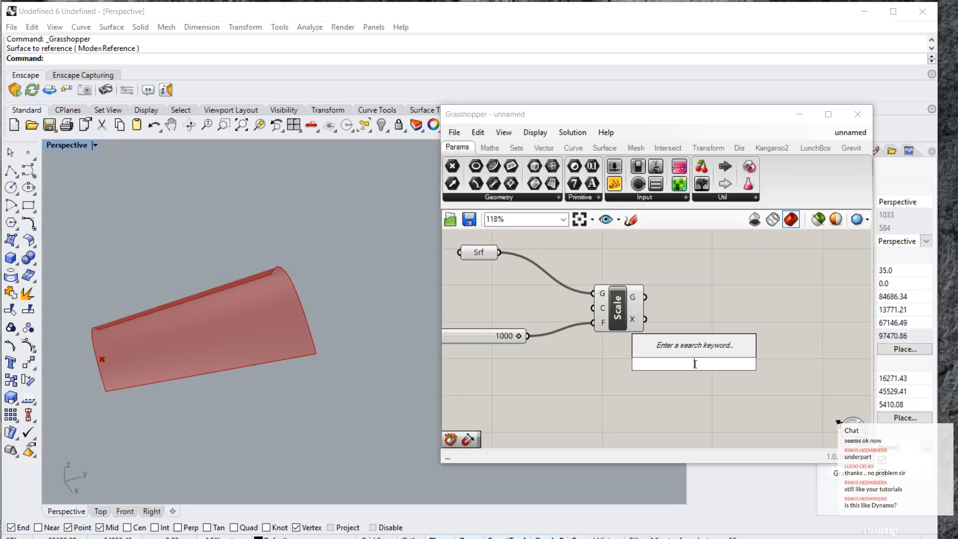
{"action": "type", "text": "panels"}
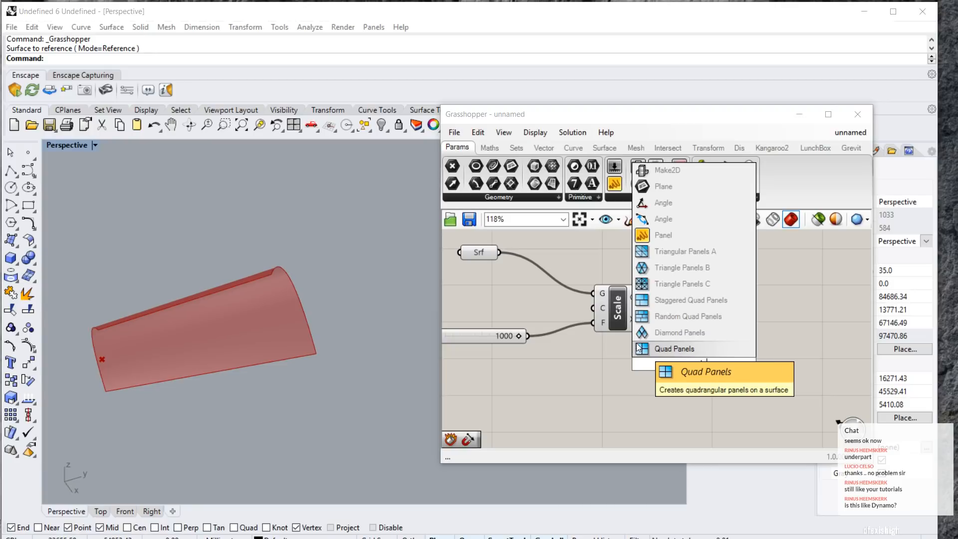
{"action": "left_click", "coordinate": [679, 349]}
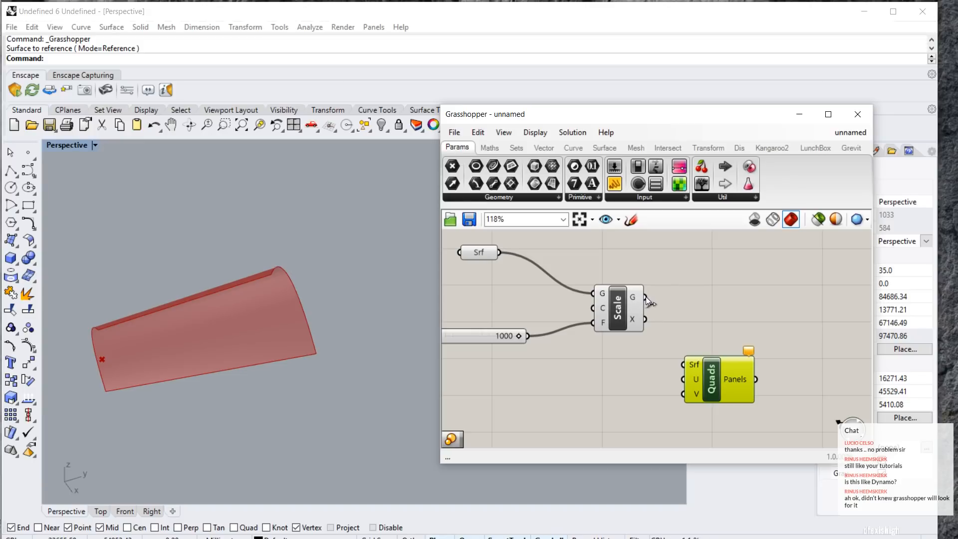
{"action": "left_click_drag", "start_coordinate": [646, 297], "coordinate": [688, 366]}
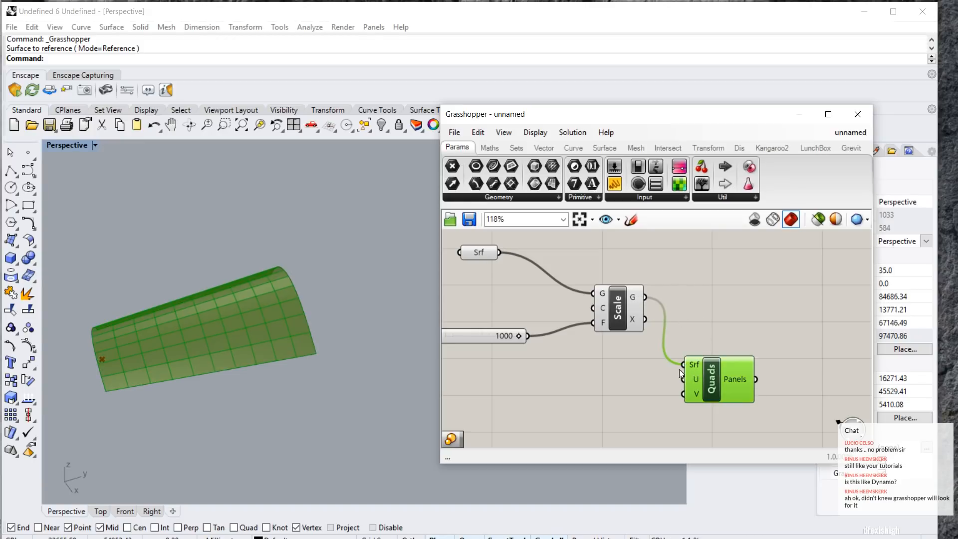
{"action": "scroll", "coordinate": [594, 424], "scroll_direction": "down", "scroll_amount": 2}
{"action": "scroll", "coordinate": [597, 423], "scroll_direction": "up", "scroll_amount": 1}
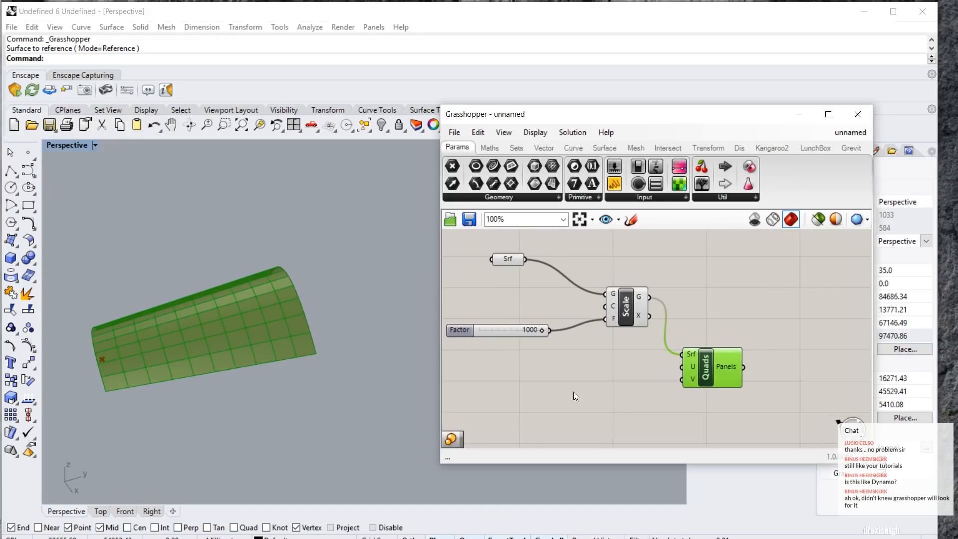
{"action": "left_click", "coordinate": [589, 399]}
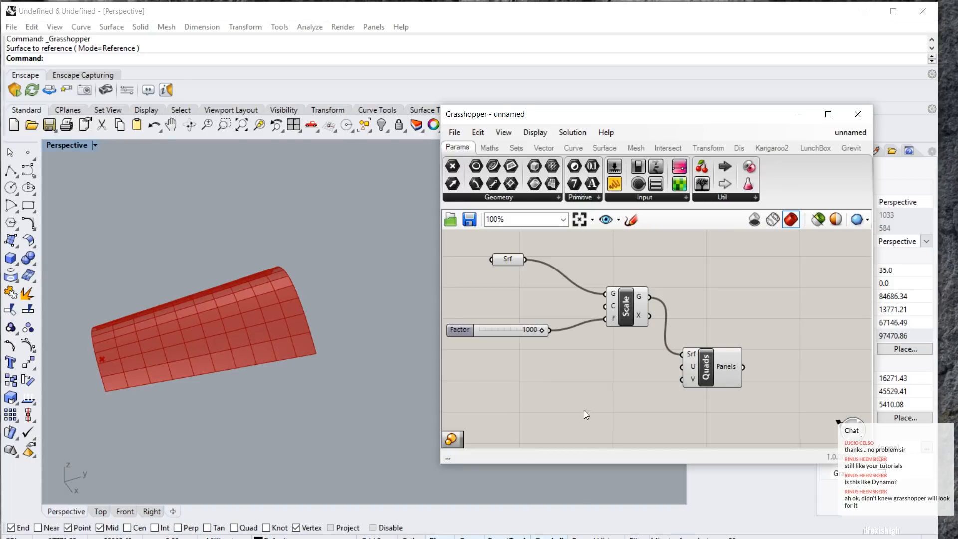
Duplicate the Factor slider and place the copy beside the Quad Panels component's division inputs.
{"action": "left_click", "coordinate": [469, 331]}
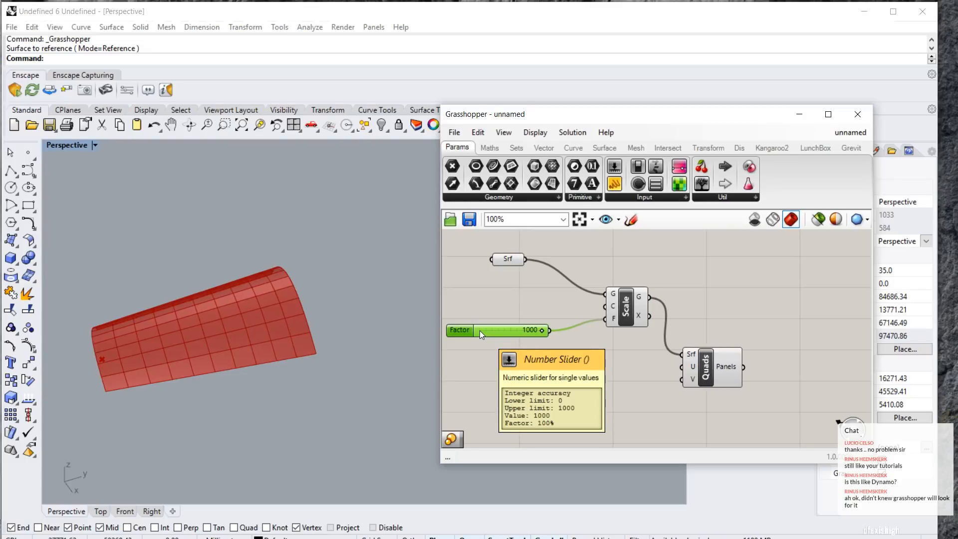
{"action": "key", "text": "ctrl+c"}
{"action": "key", "text": "ctrl+v"}
{"action": "left_click_drag", "start_coordinate": [491, 335], "coordinate": [544, 372]}
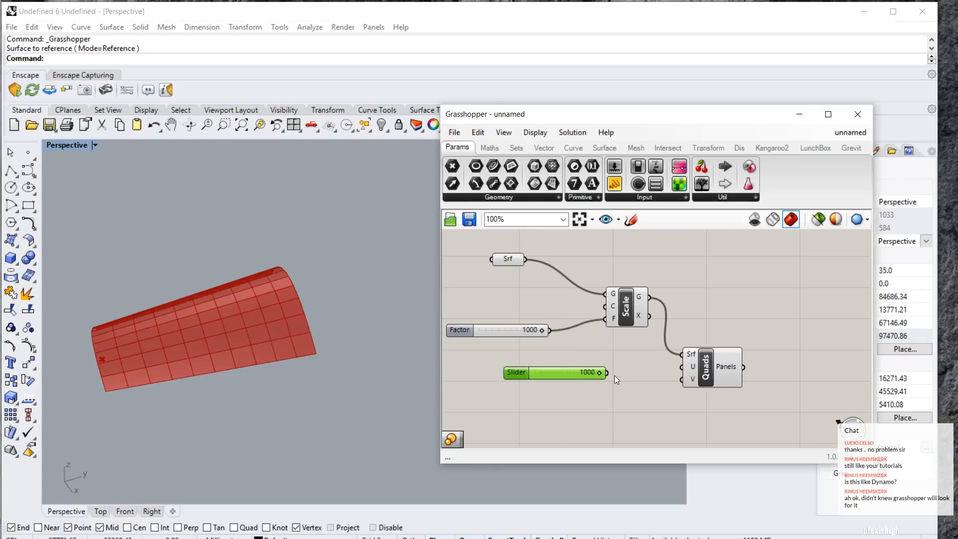
Set the copied slider's maximum to 10 and connect it to the Quad Panels U divisions input.
{"action": "double_click", "coordinate": [521, 373]}
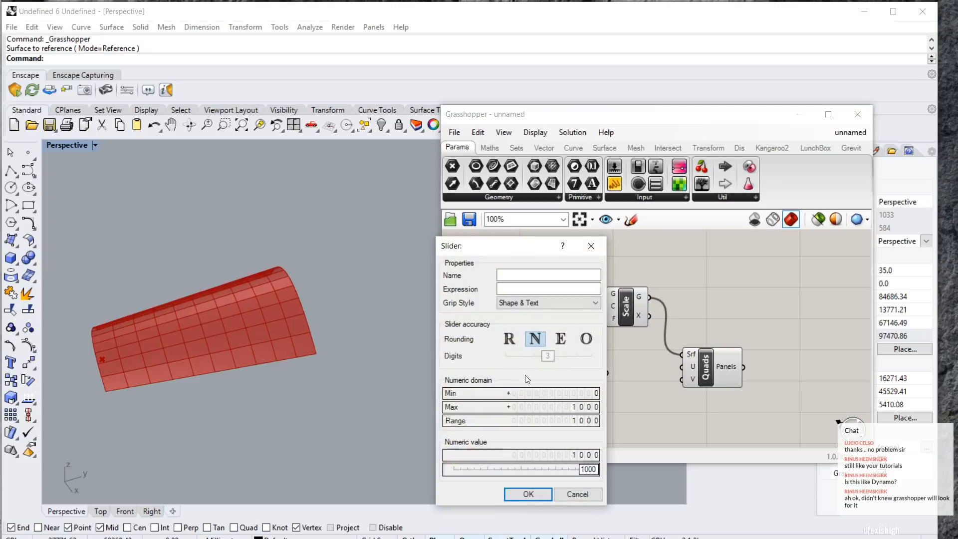
{"action": "double_click", "coordinate": [588, 409]}
{"action": "type", "text": "10"}
{"action": "left_click", "coordinate": [529, 492]}
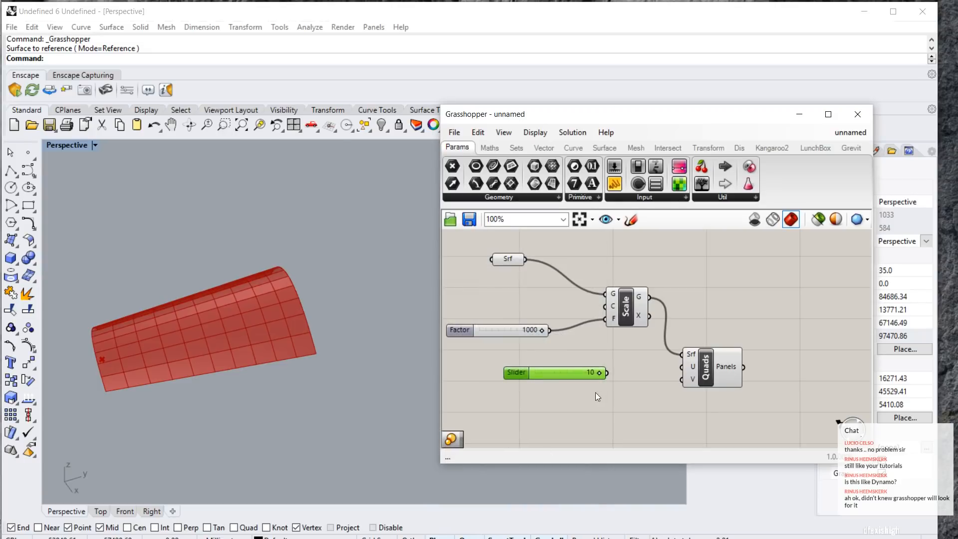
{"action": "left_click_drag", "start_coordinate": [607, 373], "coordinate": [683, 367]}
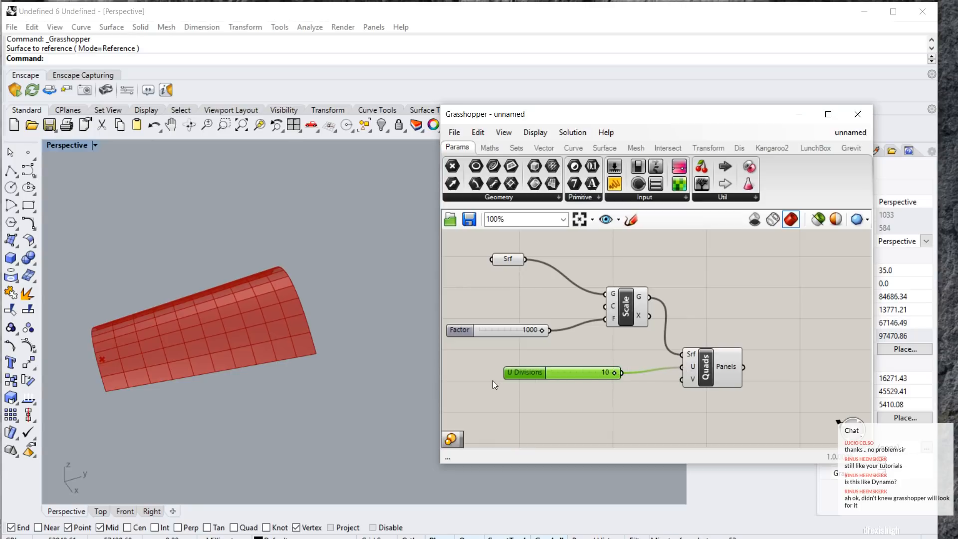
Duplicate the U Divisions slider and connect the copy to the Quad Panels V divisions input.
{"action": "key", "text": "ctrl+c"}
{"action": "key", "text": "ctrl+v"}
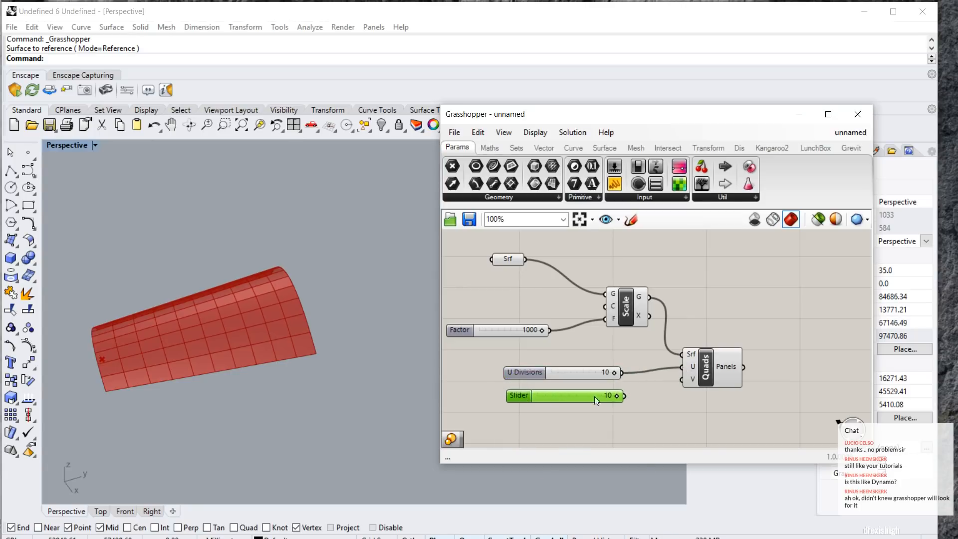
{"action": "left_click_drag", "start_coordinate": [625, 396], "coordinate": [681, 380]}
Set the V Divisions slider's maximum to 20 and keep its value at 10.
{"action": "double_click", "coordinate": [535, 397]}
{"action": "double_click", "coordinate": [601, 432]}
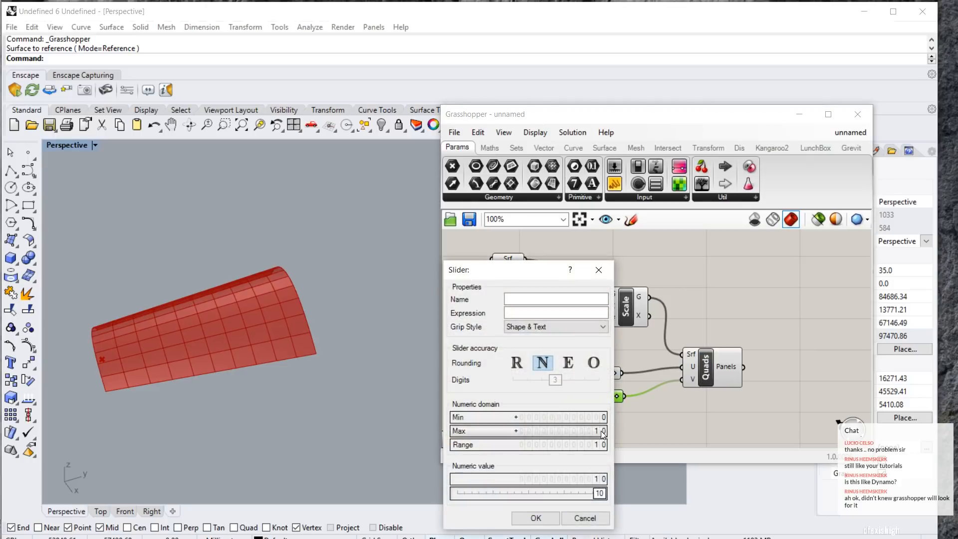
{"action": "type", "text": "20"}
{"action": "left_click", "coordinate": [588, 430]}
{"action": "left_click", "coordinate": [532, 517]}
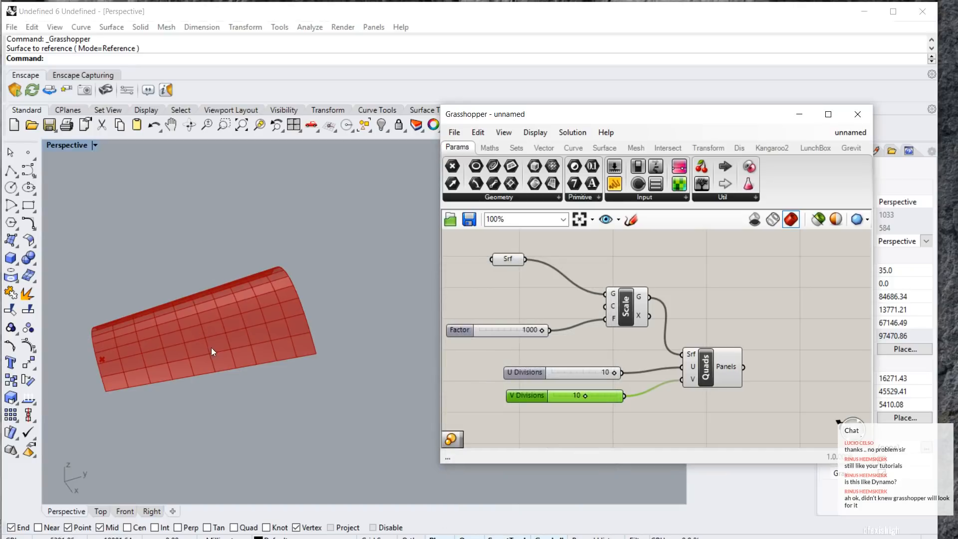
{"action": "mouse_move", "coordinate": [586, 397]}
{"action": "left_mouse_down"}
{"action": "mouse_move", "coordinate": [615, 398]}
{"action": "mouse_move", "coordinate": [577, 397]}
{"action": "mouse_move", "coordinate": [585, 400]}
{"action": "left_mouse_up"}
Set the U Divisions slider's maximum to 20 and its value to 18.
{"action": "double_click", "coordinate": [523, 374]}
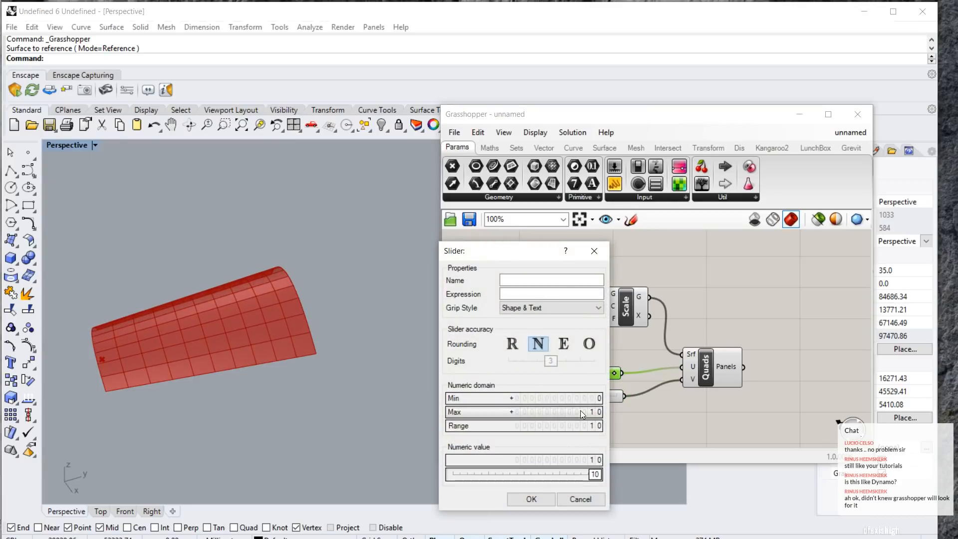
{"action": "scroll", "coordinate": [585, 412], "scroll_direction": "up", "scroll_amount": 1}
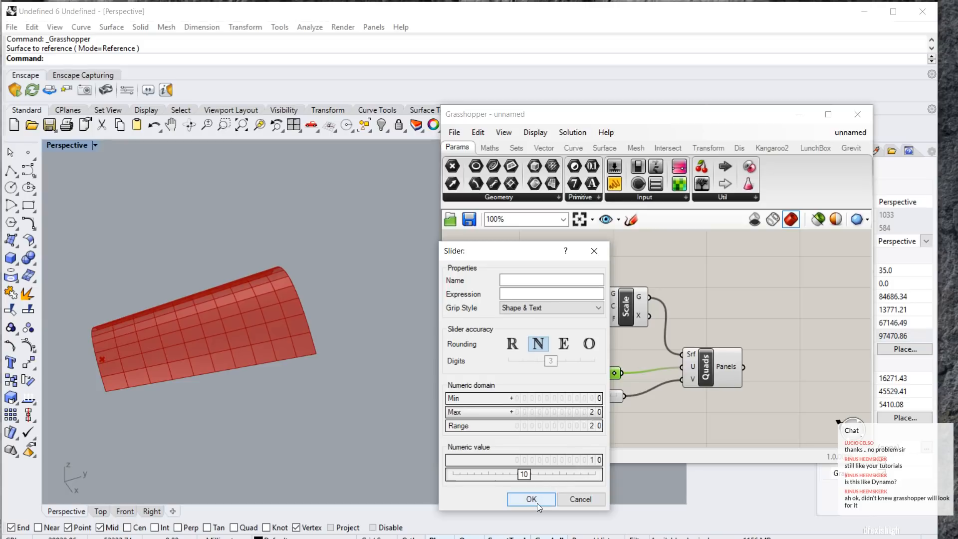
{"action": "left_click", "coordinate": [538, 503]}
{"action": "left_click_drag", "start_coordinate": [585, 376], "coordinate": [601, 378]}
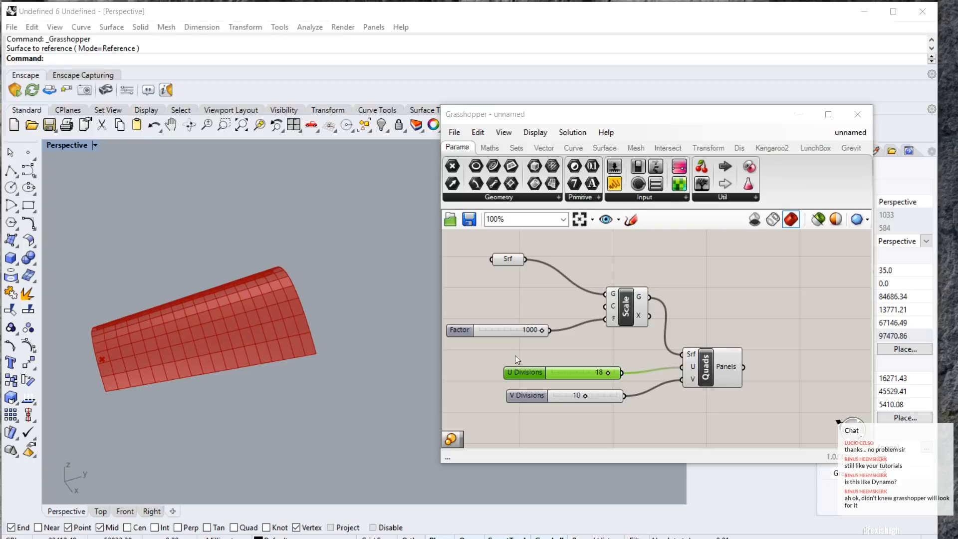
Add a Deconstruct Brep component and connect the Quad Panels output to its brep input.
{"action": "scroll", "coordinate": [614, 381], "scroll_direction": "down", "scroll_amount": 3}
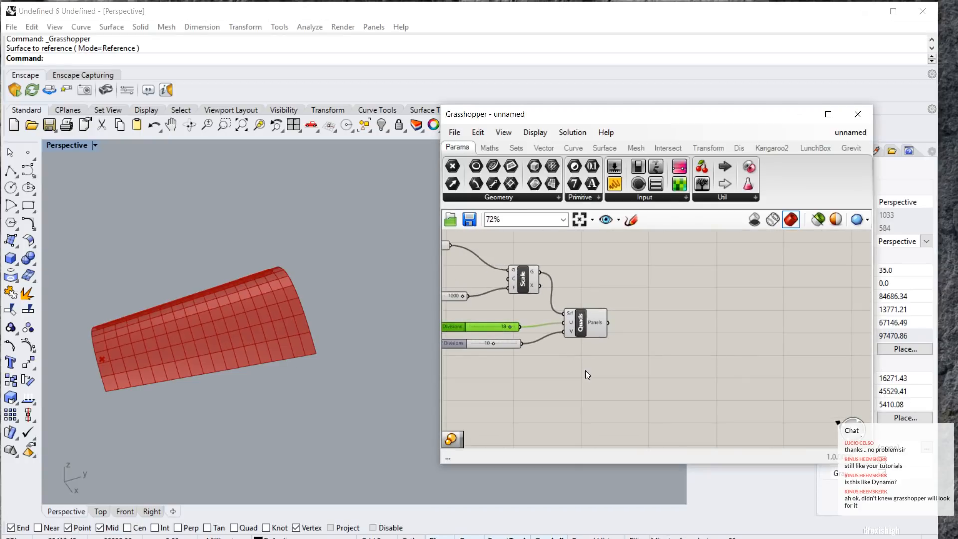
{"action": "double_click", "coordinate": [673, 351]}
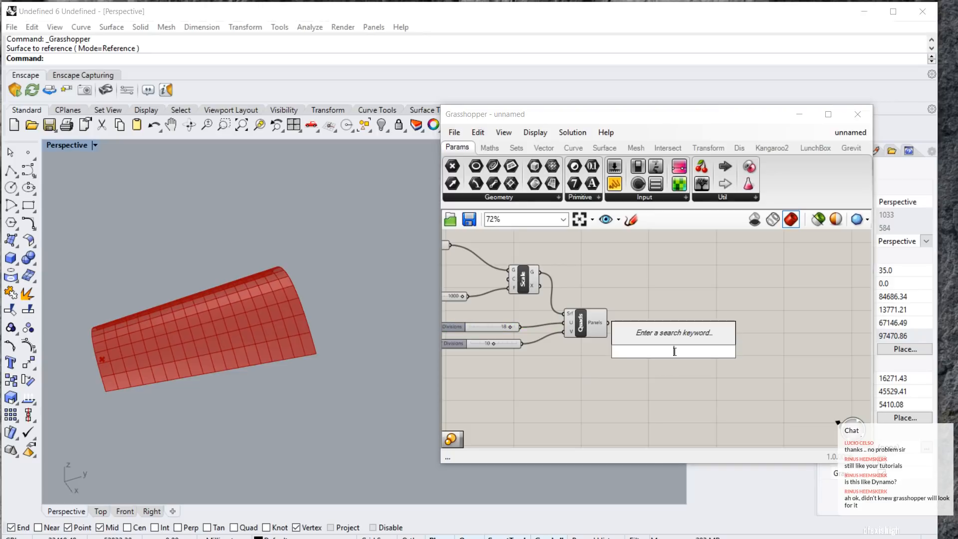
{"action": "type", "text": "de"}
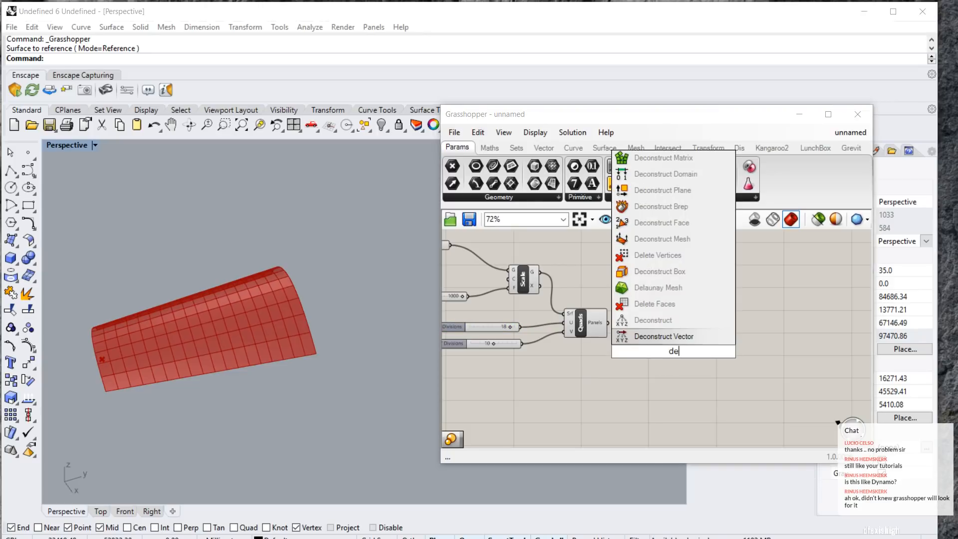
{"action": "type", "text": "bre"}
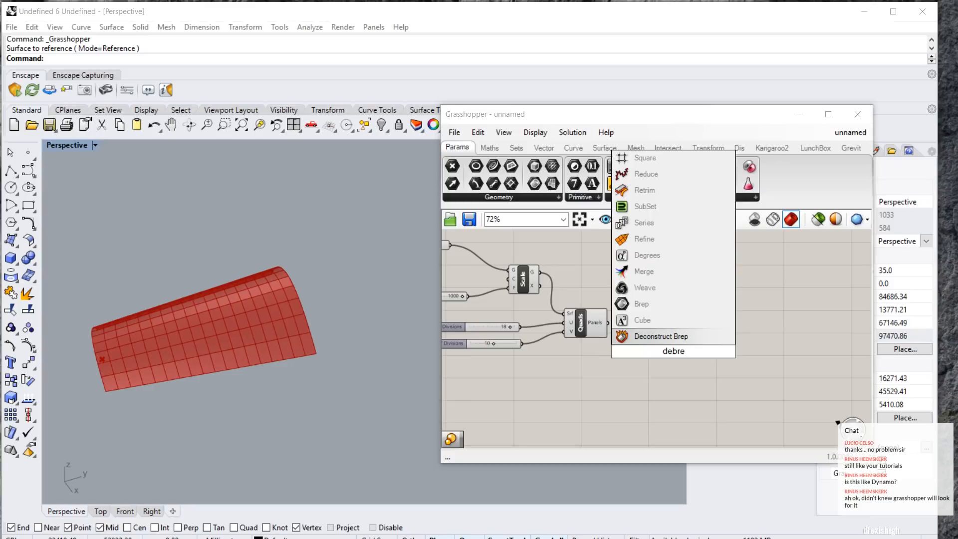
{"action": "left_click", "coordinate": [670, 336]}
{"action": "left_click_drag", "start_coordinate": [607, 322], "coordinate": [663, 369]}
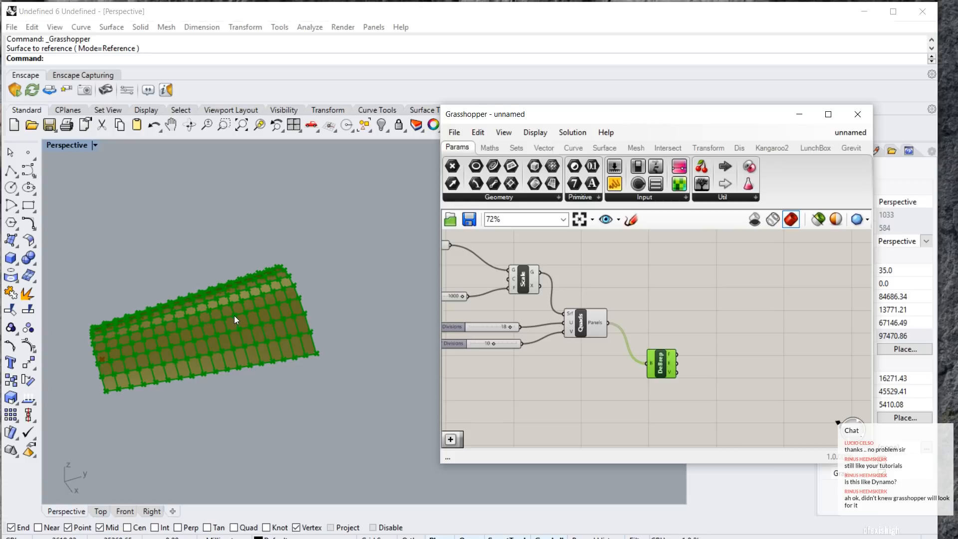
{"action": "left_click", "coordinate": [699, 409]}
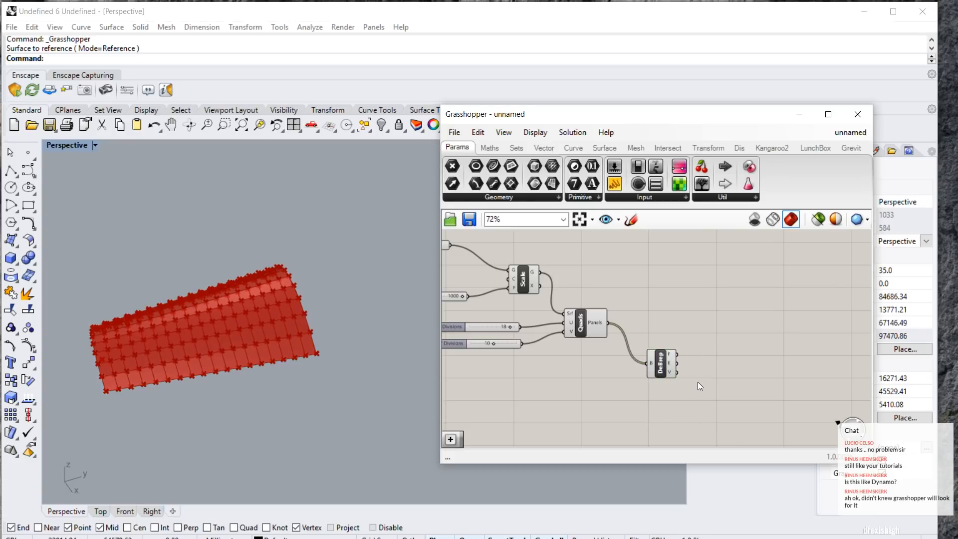
Add a Multiplication component and connect the Deconstruct Brep vertices output to its A input.
{"action": "right_click_drag", "start_coordinate": [728, 396], "coordinate": [633, 348]}
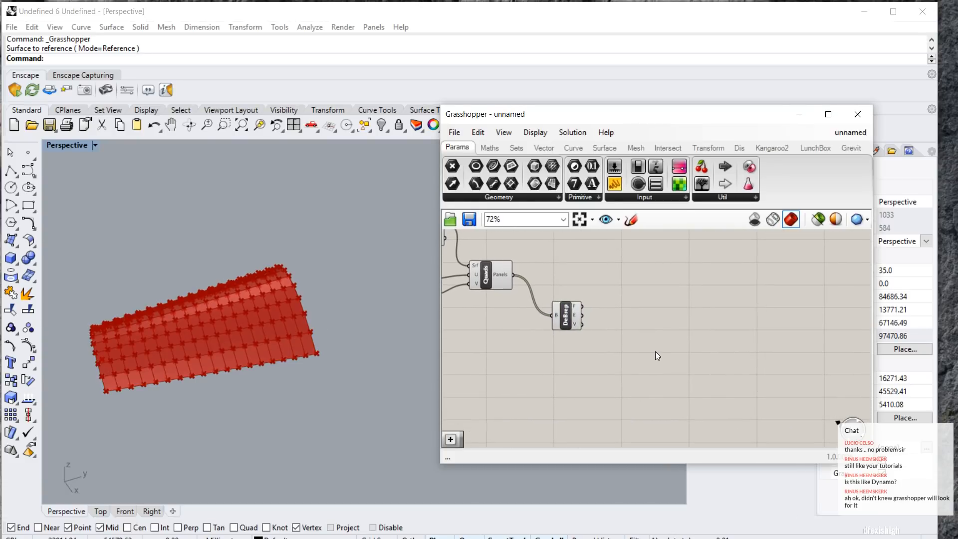
{"action": "left_click", "coordinate": [495, 150]}
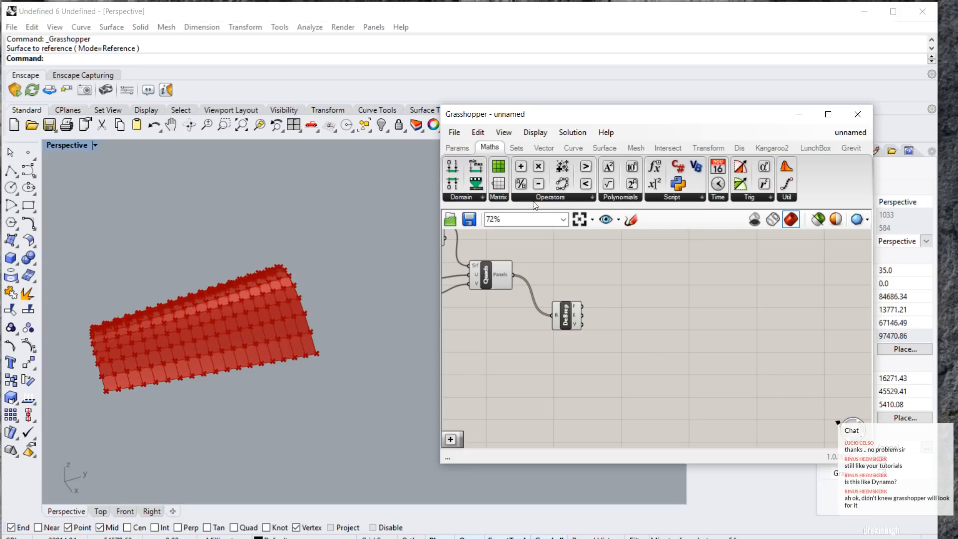
{"action": "left_click_drag", "start_coordinate": [537, 170], "coordinate": [589, 271]}
{"action": "scroll", "coordinate": [599, 370], "scroll_direction": "up", "scroll_amount": 3}
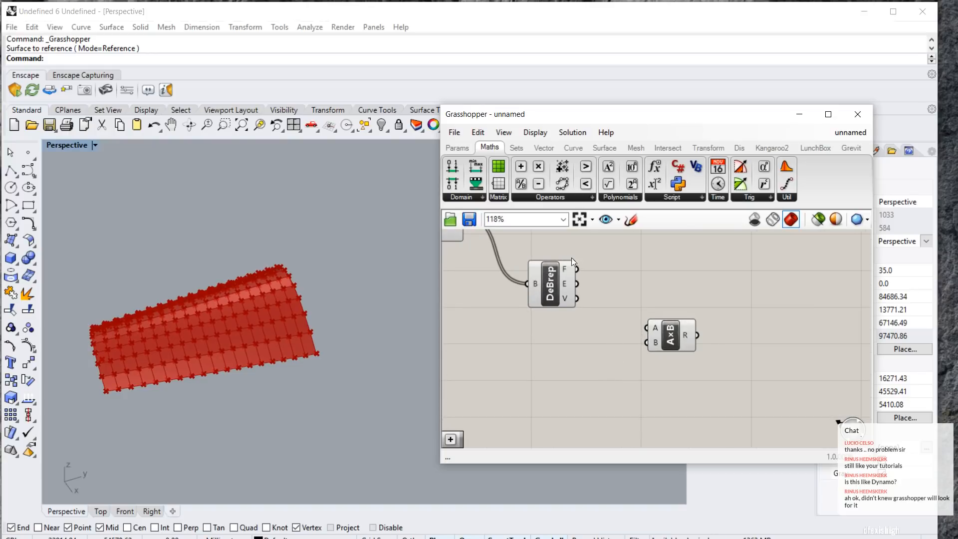
{"action": "left_click_drag", "start_coordinate": [599, 305], "coordinate": [638, 329]}
{"action": "scroll", "coordinate": [615, 359], "scroll_direction": "down", "scroll_amount": 3}
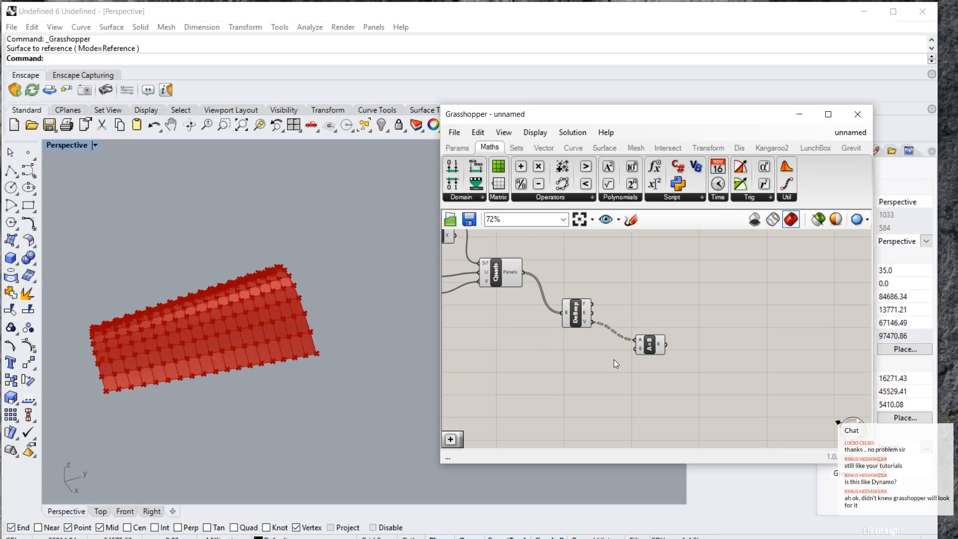
{"action": "scroll", "coordinate": [606, 367], "scroll_direction": "up", "scroll_amount": 2}
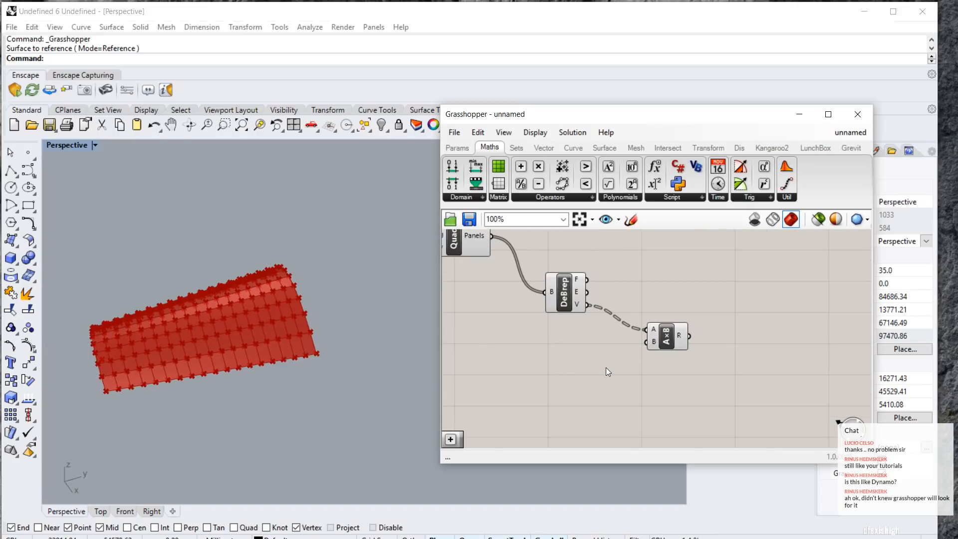
{"action": "double_click", "coordinate": [571, 364]}
{"action": "type", "text": "n"}
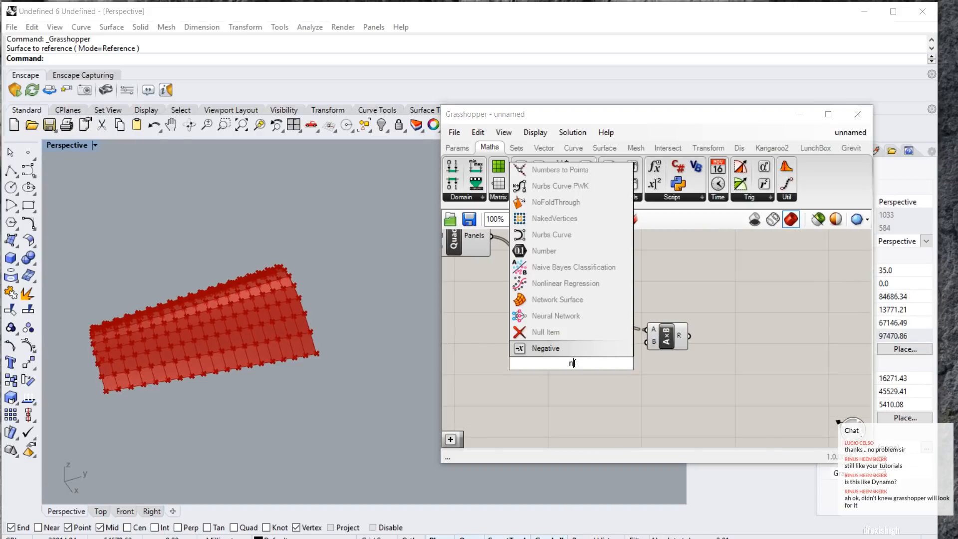
{"action": "type", "text": "umber"}
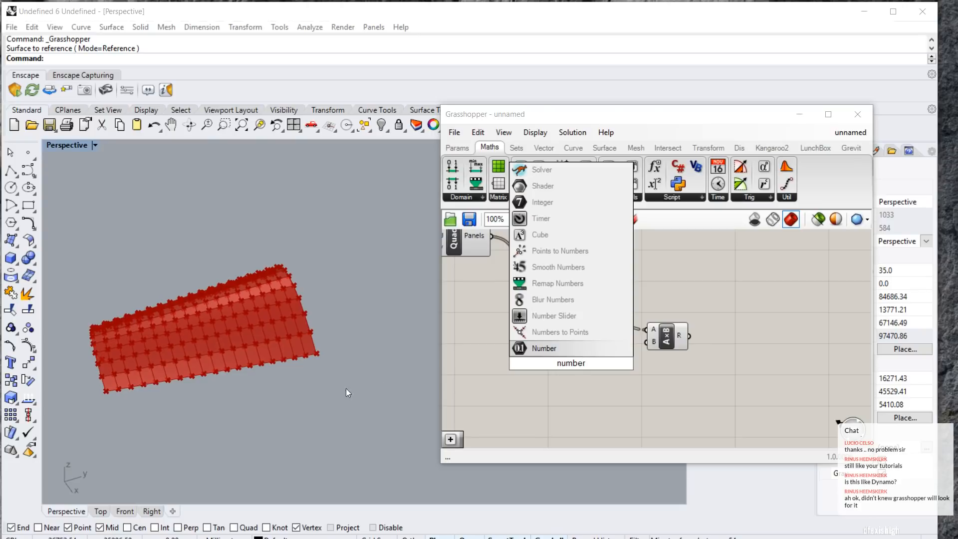
{"action": "left_click", "coordinate": [555, 349]}
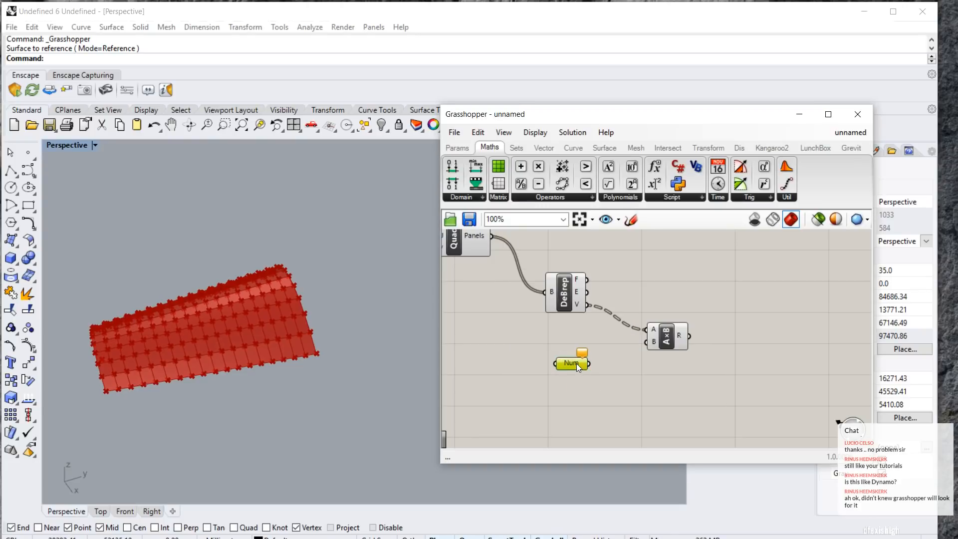
{"action": "key", "text": "Delete"}
Place another copy of the integer slider beneath Deconstruct Brep, near the Multiplication component's B input.
{"action": "scroll", "coordinate": [555, 369], "scroll_direction": "down", "scroll_amount": 2}
{"action": "scroll", "coordinate": [555, 369], "scroll_direction": "up", "scroll_amount": 2}
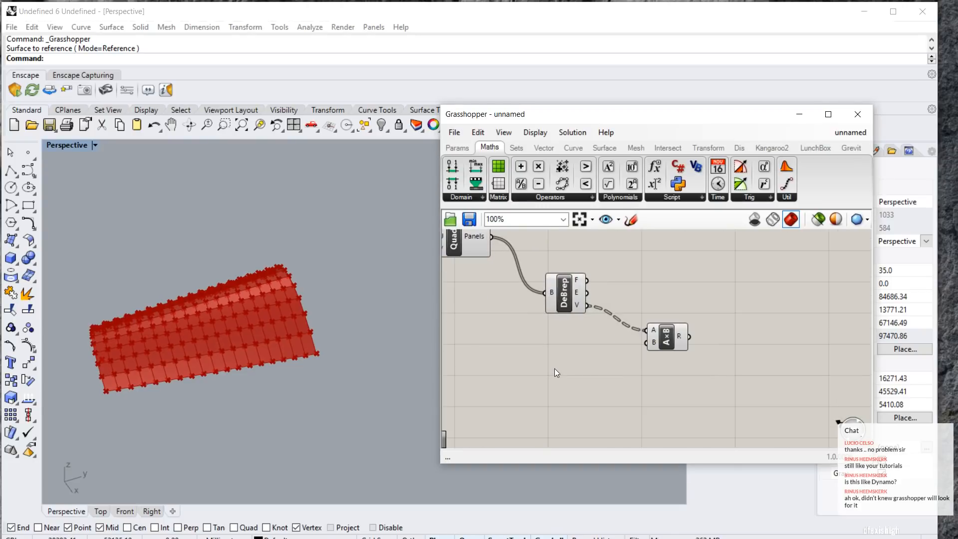
{"action": "scroll", "coordinate": [579, 382], "scroll_direction": "down", "scroll_amount": 4}
{"action": "right_click_drag", "start_coordinate": [550, 383], "coordinate": [646, 405]}
{"action": "left_click_drag", "start_coordinate": [541, 340], "coordinate": [660, 396]}
{"action": "scroll", "coordinate": [659, 396], "scroll_direction": "up", "scroll_amount": 5}
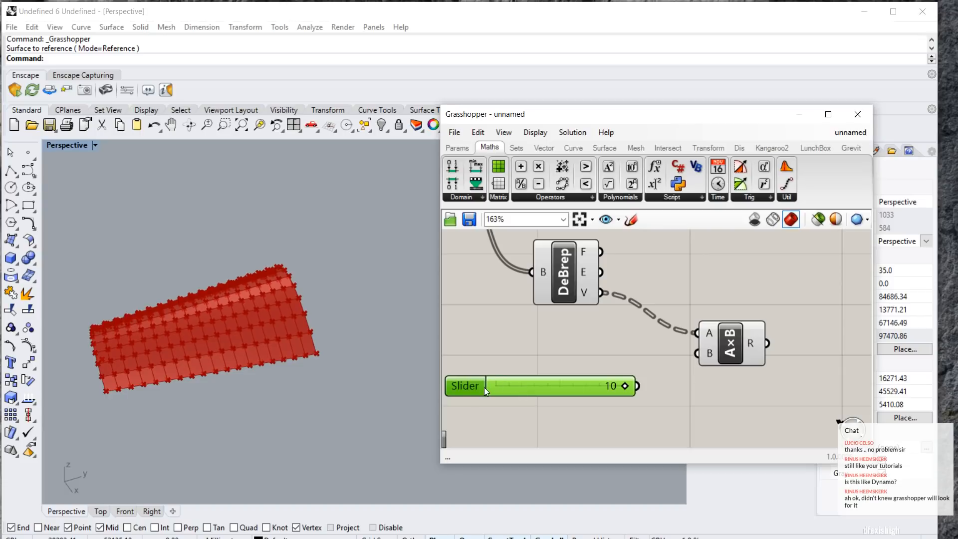
Set the maximum of the slider beneath Deconstruct Brep to 0.00328.
{"action": "double_click", "coordinate": [483, 387]}
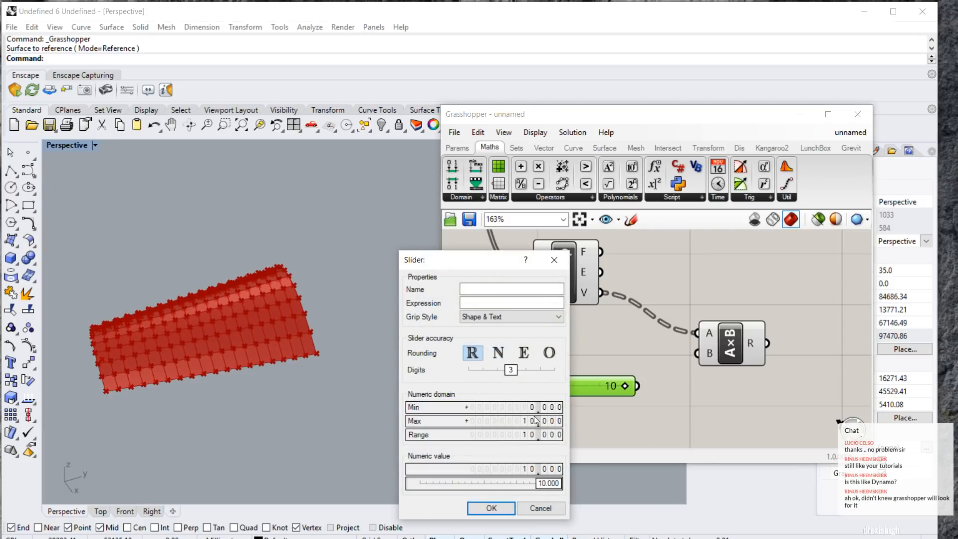
{"action": "double_click", "coordinate": [553, 423]}
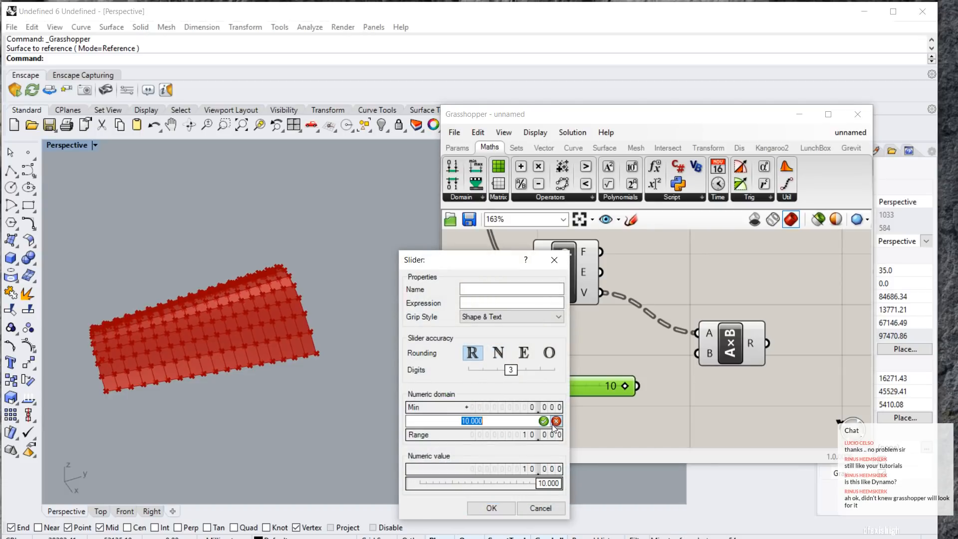
{"action": "type", "text": "0.00328"}
{"action": "left_click", "coordinate": [543, 421]}
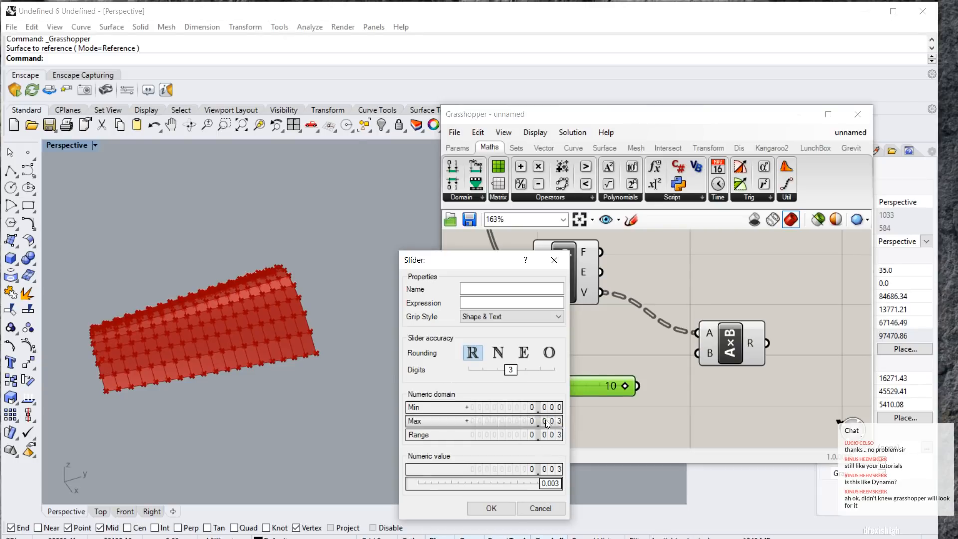
{"action": "left_click", "coordinate": [492, 508]}
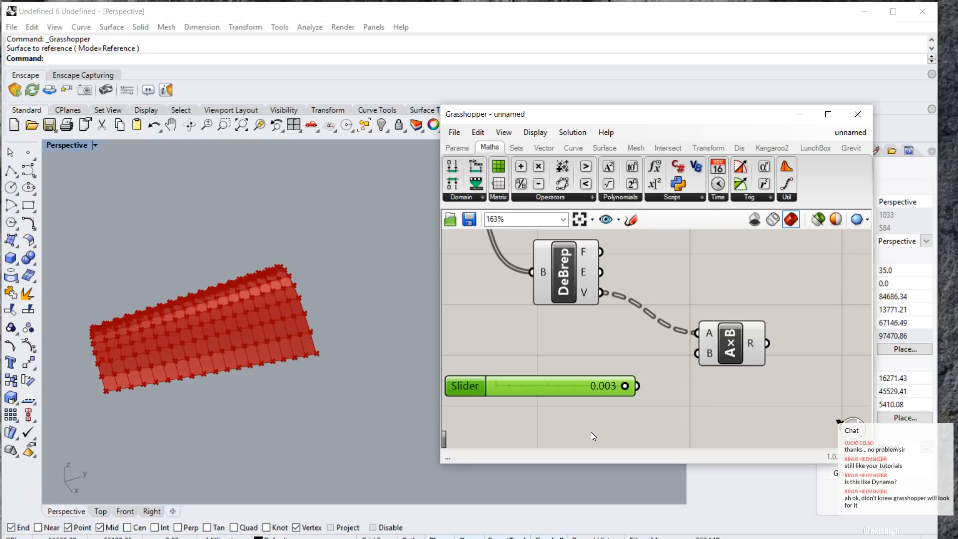
Raise the same slider's accuracy to 6 digits and re-enter its maximum as 0.00328.
{"action": "double_click", "coordinate": [473, 385]}
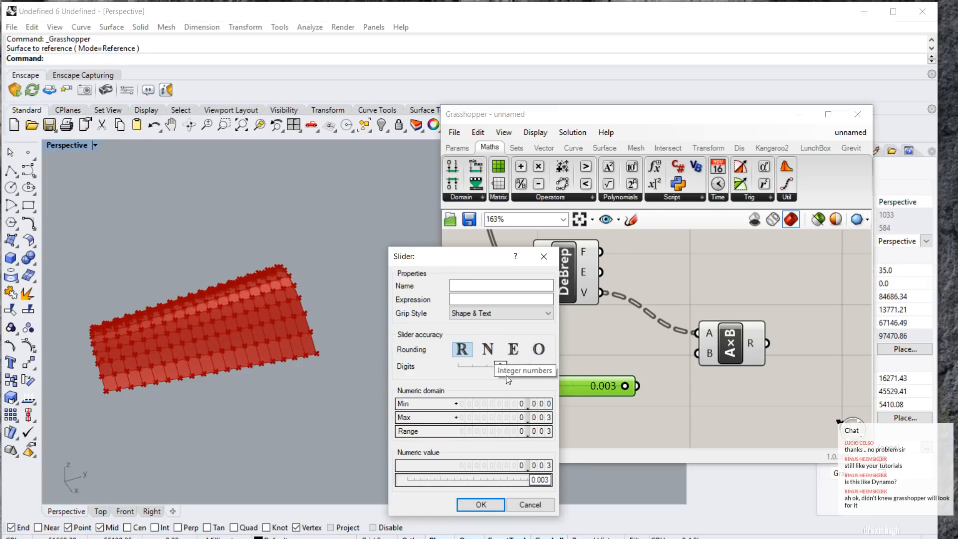
{"action": "left_click_drag", "start_coordinate": [500, 367], "coordinate": [542, 369]}
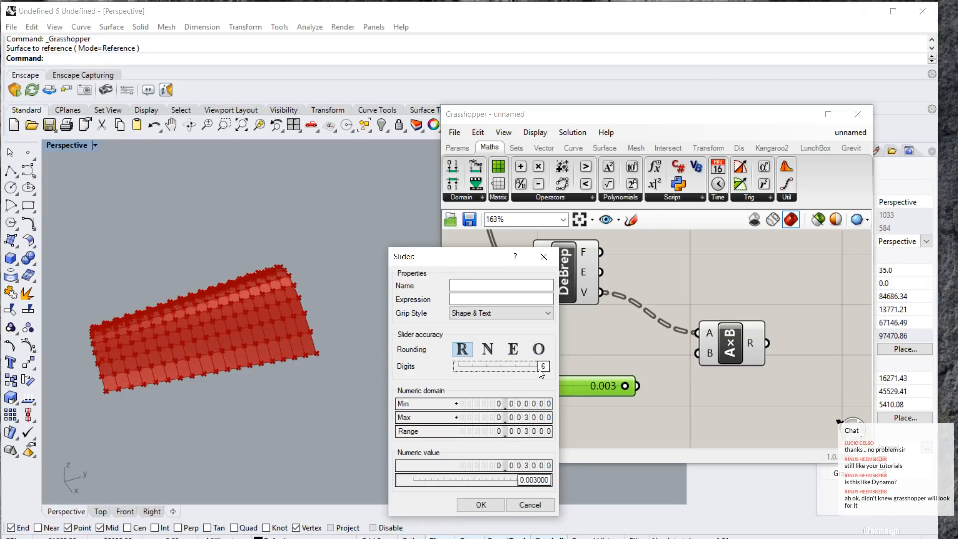
{"action": "double_click", "coordinate": [535, 422]}
{"action": "type", "text": "0.00"}
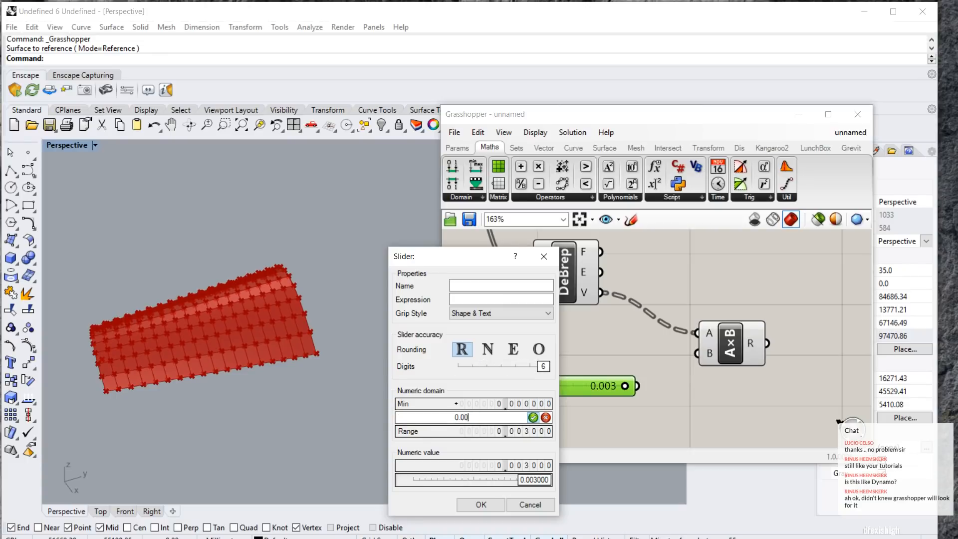
{"action": "type", "text": "328"}
{"action": "left_click", "coordinate": [533, 417]}
{"action": "left_click", "coordinate": [481, 504]}
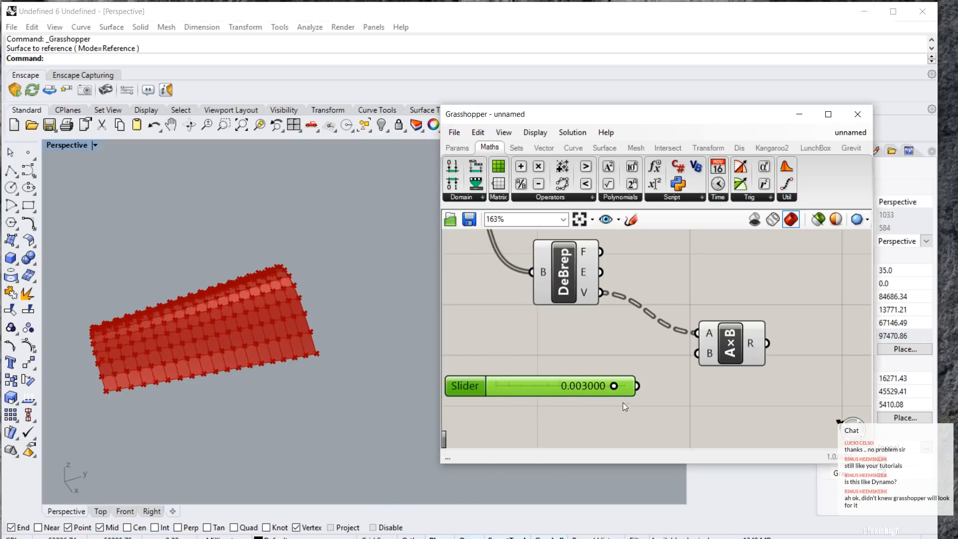
Connect the six-digit slider to the B input of the Multiplication component.
{"action": "left_click_drag", "start_coordinate": [638, 385], "coordinate": [696, 354]}
{"action": "scroll", "coordinate": [666, 390], "scroll_direction": "down", "scroll_amount": 4}
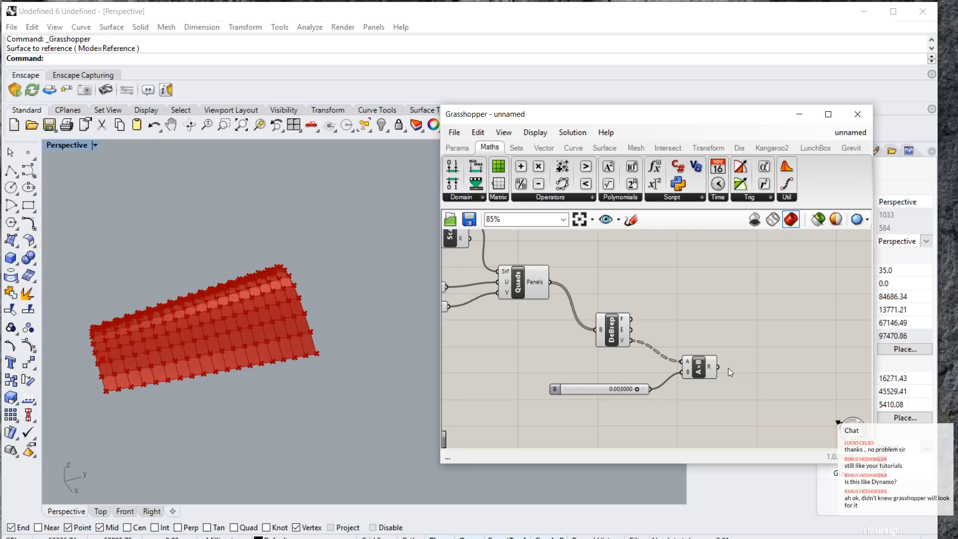
{"action": "right_click_drag", "start_coordinate": [799, 386], "coordinate": [649, 406]}
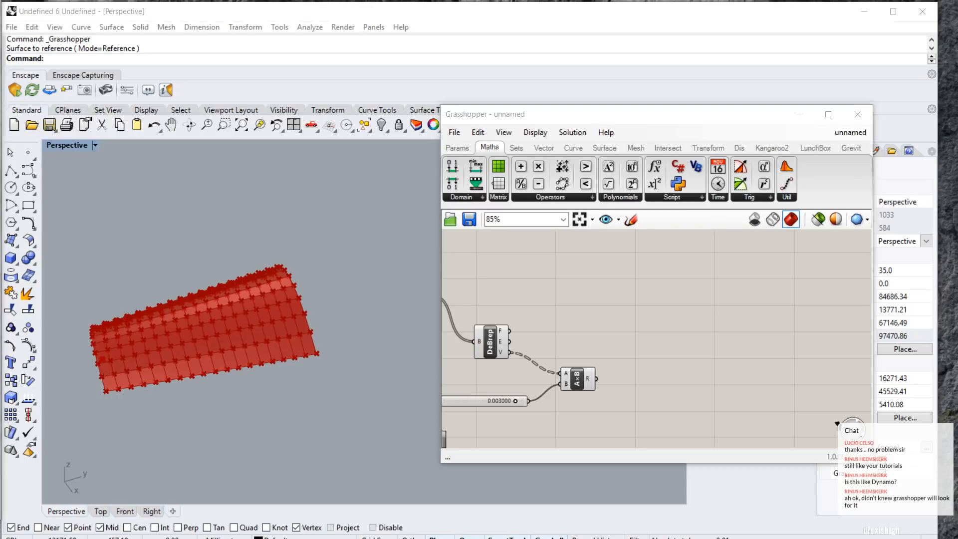
{"action": "left_click", "coordinate": [694, 362]}
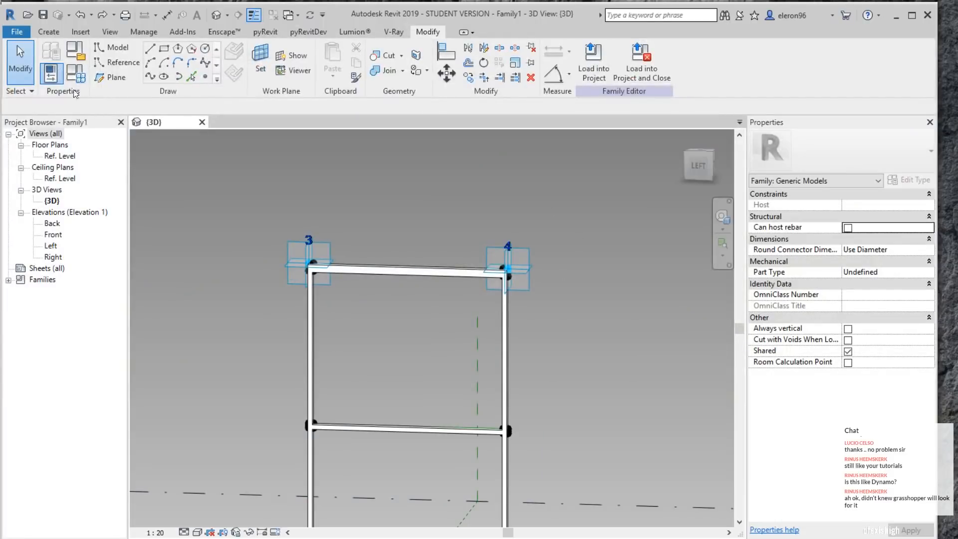
Switch to Revit and save the open panel family on the desktop as Test 1.
{"action": "left_click", "coordinate": [16, 31]}
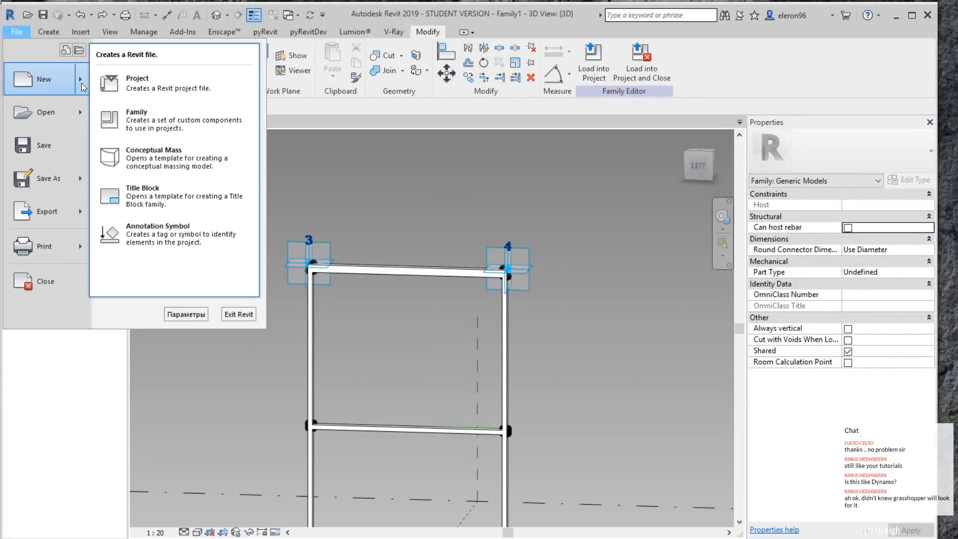
{"action": "mouse_move", "coordinate": [82, 178]}
{"action": "left_click", "coordinate": [148, 130]}
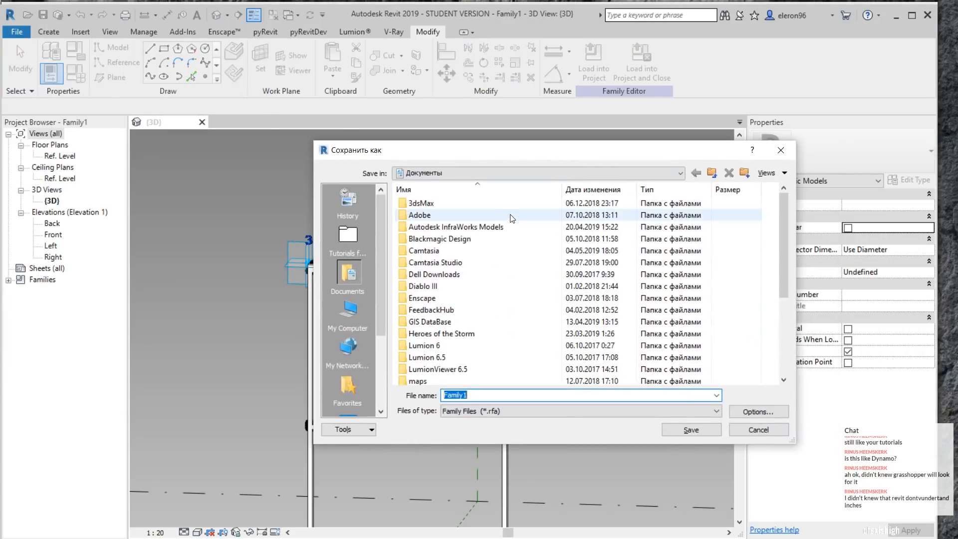
{"action": "type", "text": "arrow"}
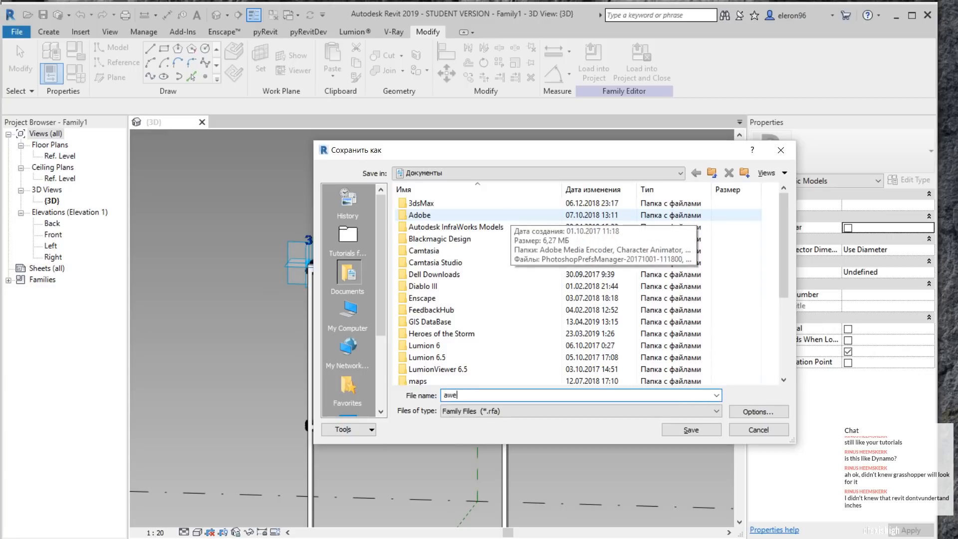
{"action": "key", "text": "BackSpace"}
{"action": "key", "text": "BackSpace"}
{"action": "key", "text": "BackSpace"}
{"action": "key", "text": "BackSpace"}
{"action": "key", "text": "BackSpace"}
{"action": "type", "text": "Test"}
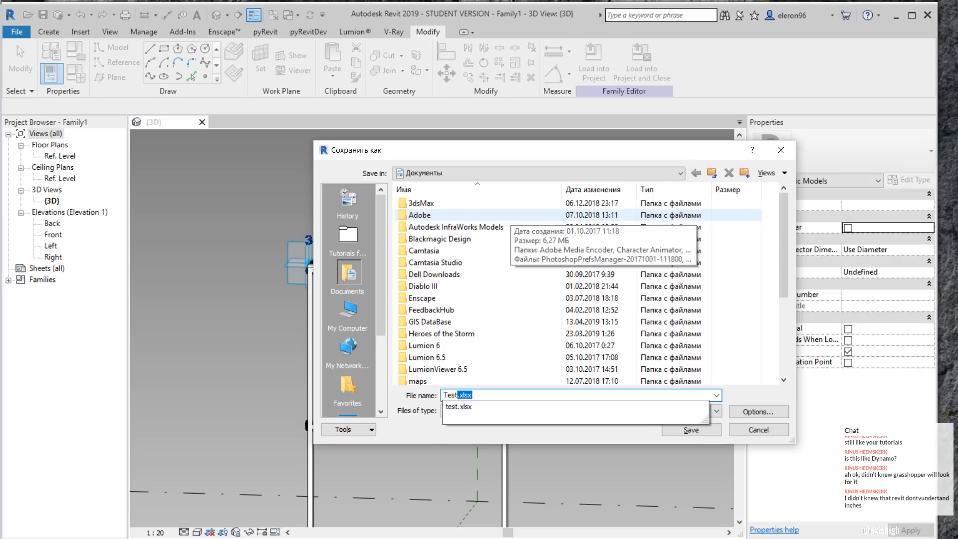
{"action": "type", "text": " 1"}
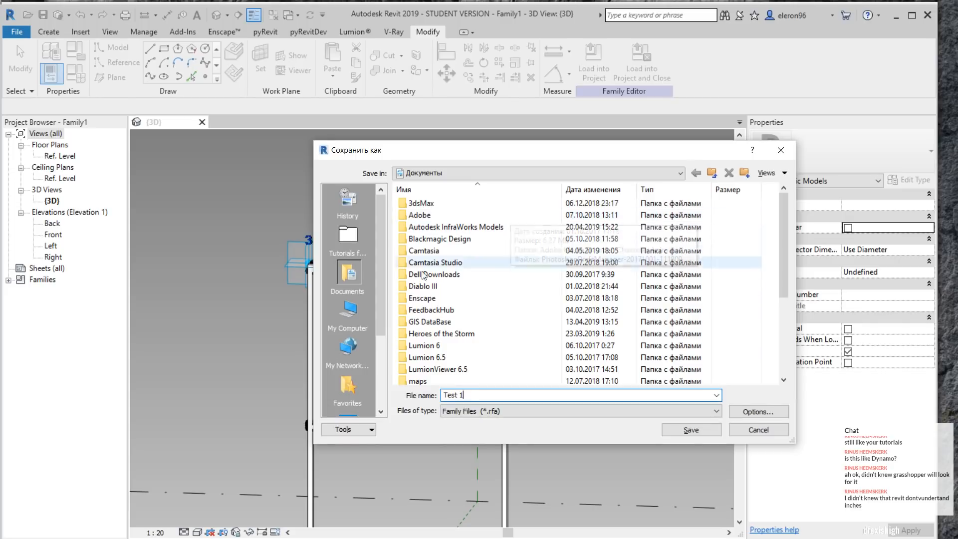
{"action": "left_click_drag", "start_coordinate": [384, 304], "coordinate": [360, 353]}
{"action": "left_click", "coordinate": [359, 352]}
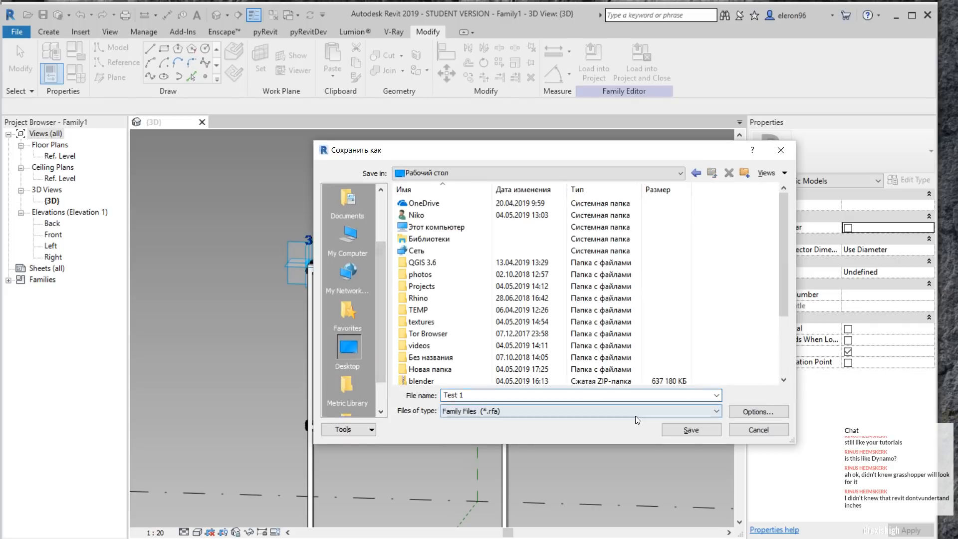
{"action": "left_click", "coordinate": [689, 429]}
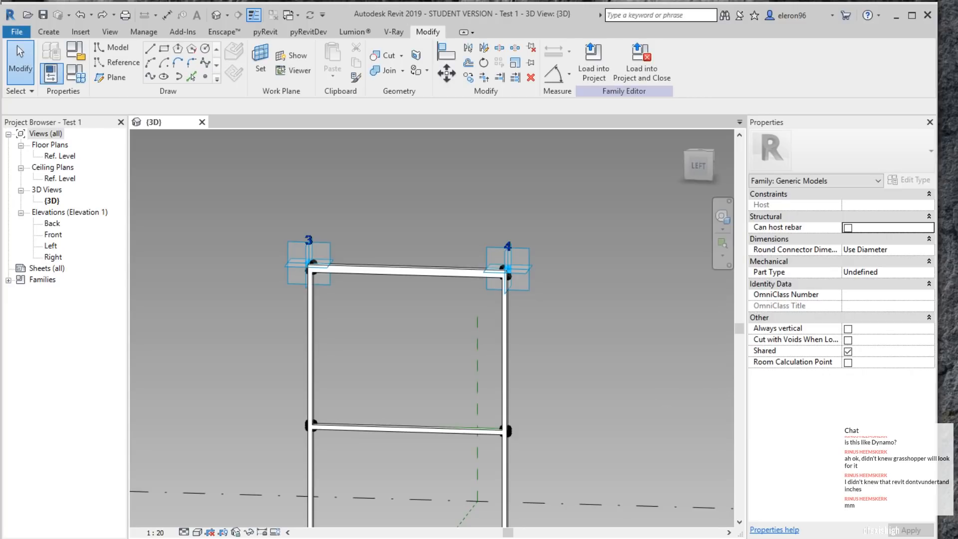
Create a new conceptual mass from the Metric Mass template.
{"action": "left_click", "coordinate": [16, 32]}
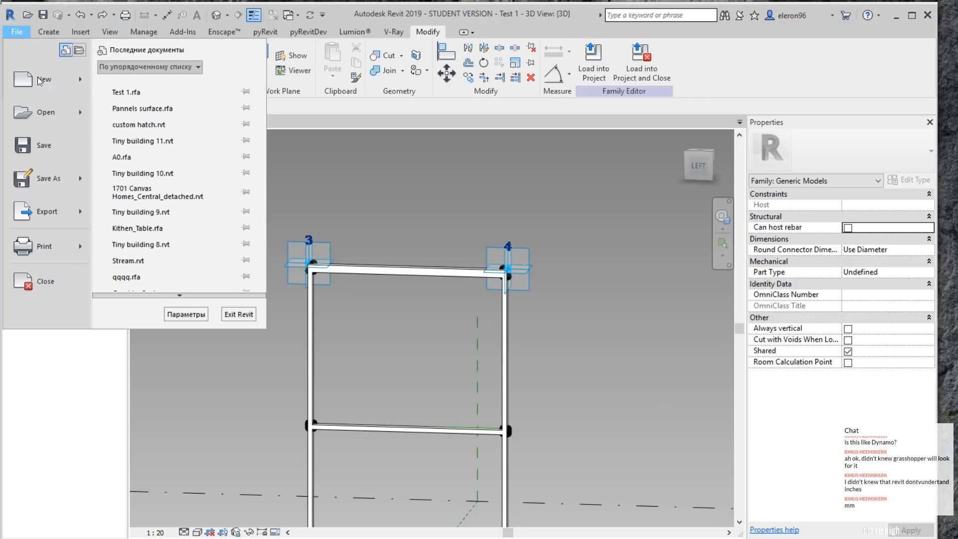
{"action": "mouse_move", "coordinate": [85, 83]}
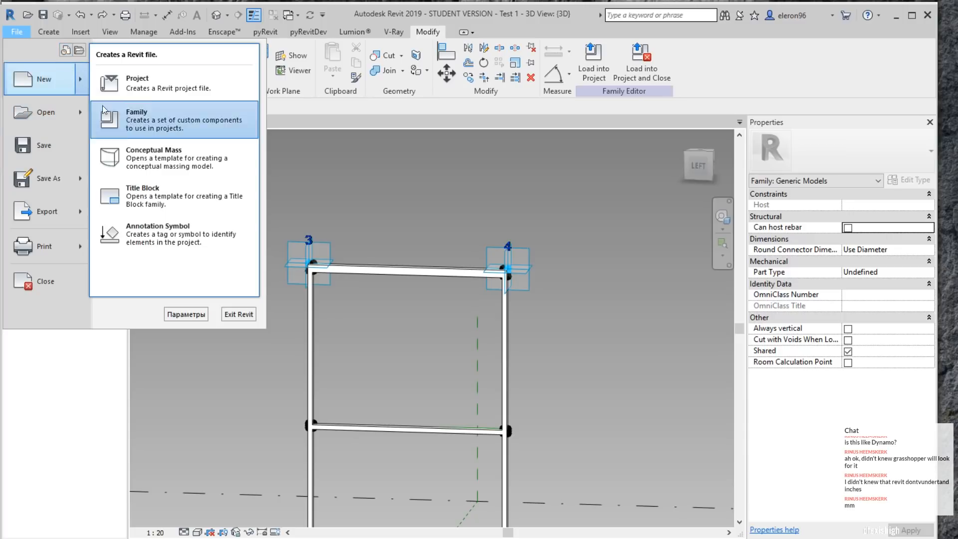
{"action": "left_click", "coordinate": [163, 153]}
{"action": "left_click", "coordinate": [394, 210]}
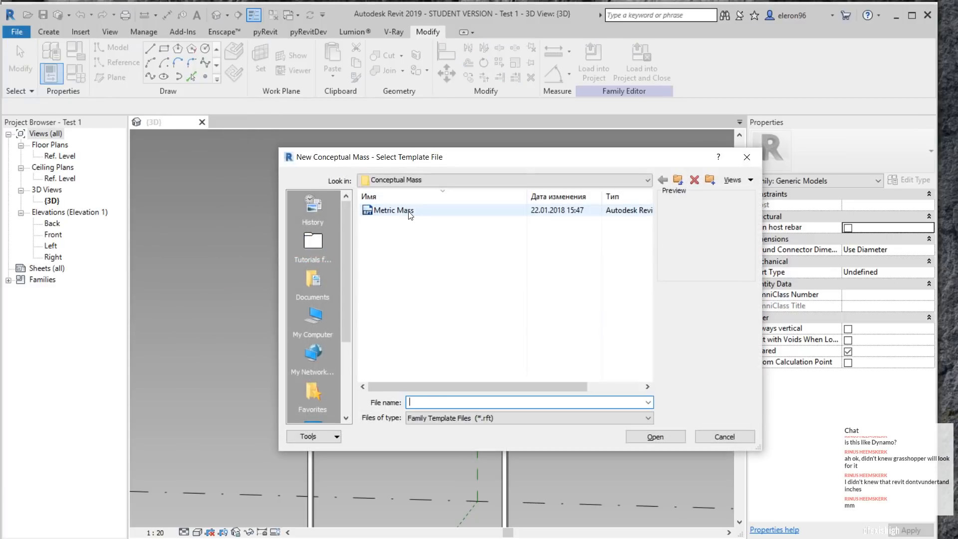
{"action": "left_click", "coordinate": [652, 435]}
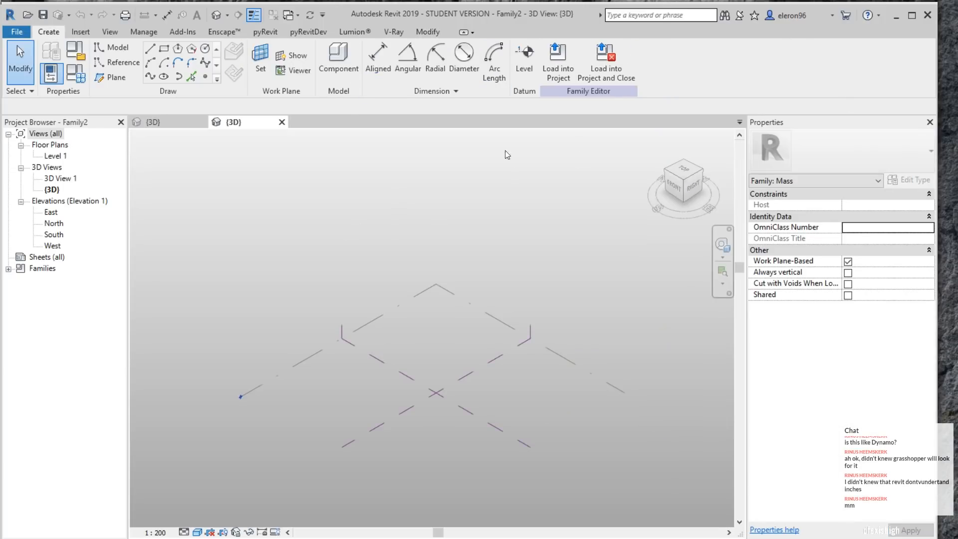
Load the Test 1 family from the desktop into the new mass family.
{"action": "left_click", "coordinate": [81, 32]}
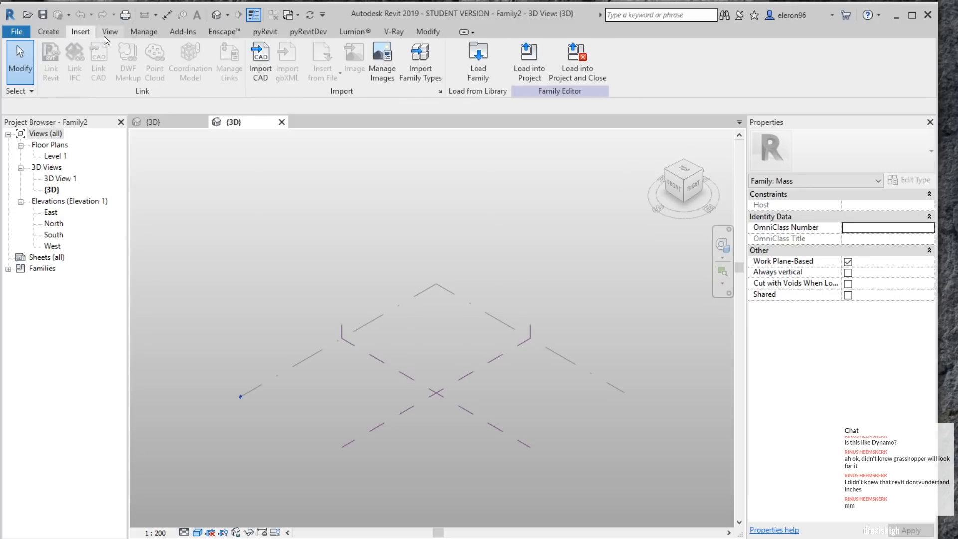
{"action": "left_click", "coordinate": [480, 62]}
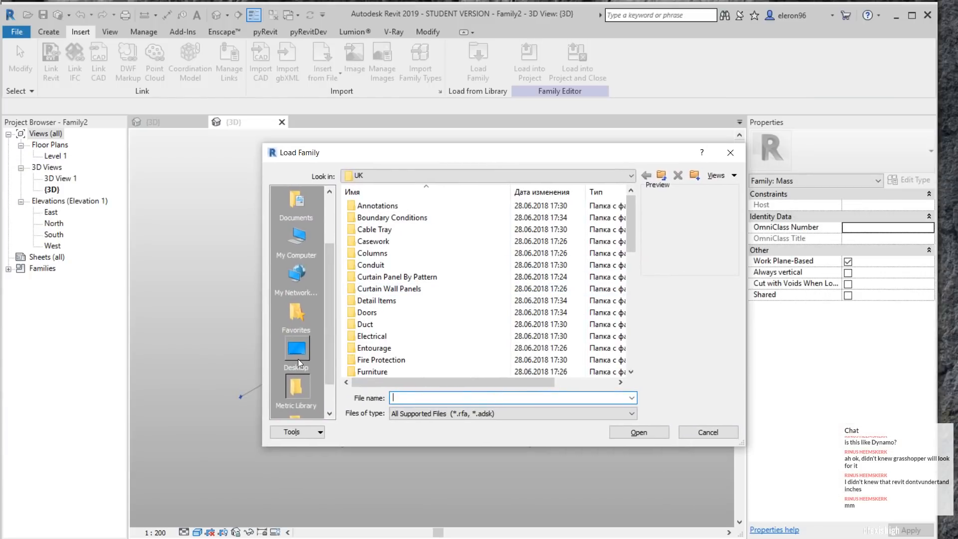
{"action": "left_click", "coordinate": [298, 358]}
{"action": "scroll", "coordinate": [374, 325], "scroll_direction": "down", "scroll_amount": 3}
{"action": "left_click", "coordinate": [374, 337]}
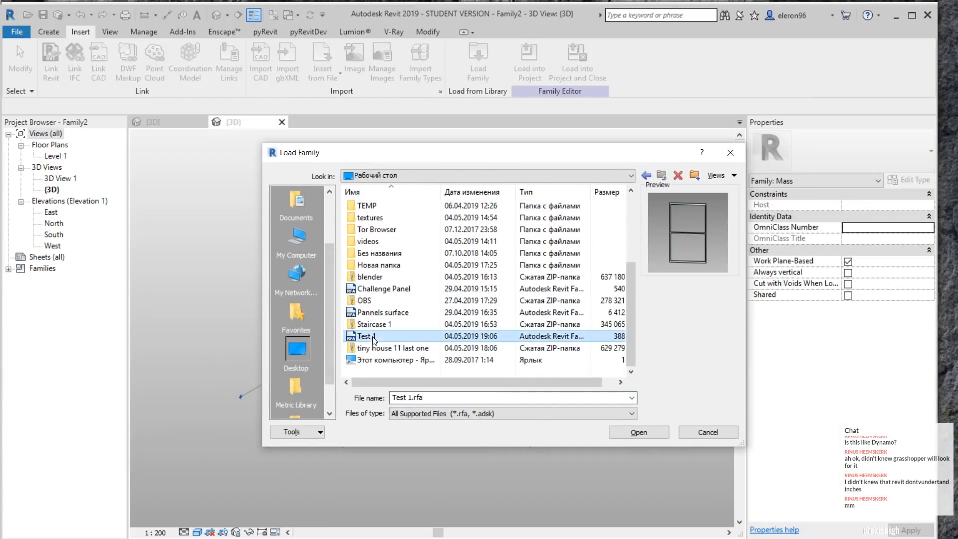
{"action": "left_click", "coordinate": [632, 432]}
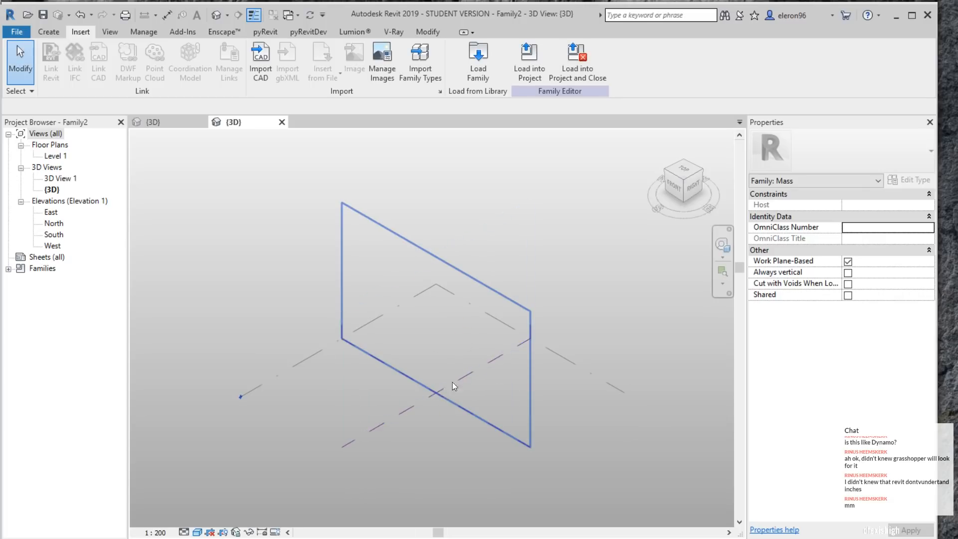
{"action": "scroll", "coordinate": [451, 374], "scroll_direction": "up", "scroll_amount": 1}
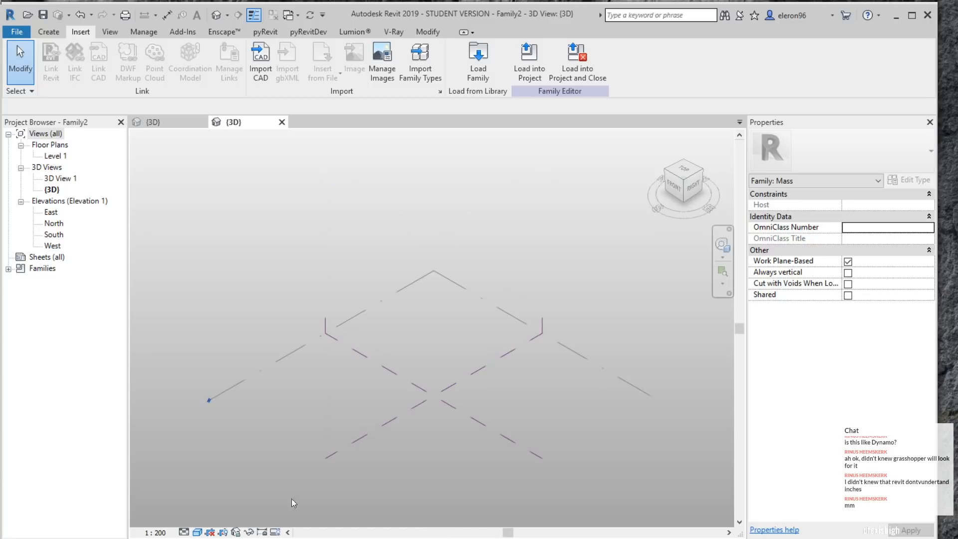
Switch back to Grasshopper and place a Grevit Revit Adaptive Component beside the Multiplication component.
{"action": "left_click", "coordinate": [412, 538]}
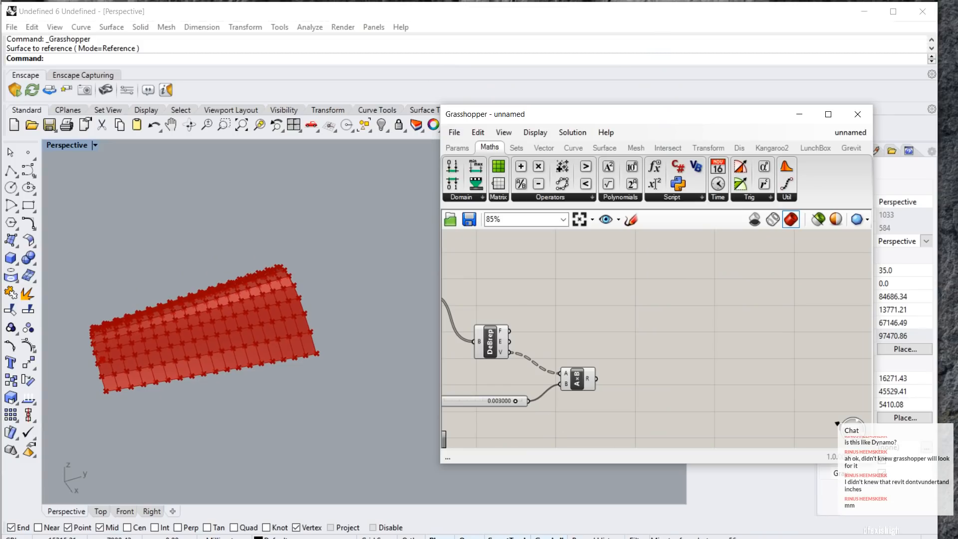
{"action": "double_click", "coordinate": [695, 334]}
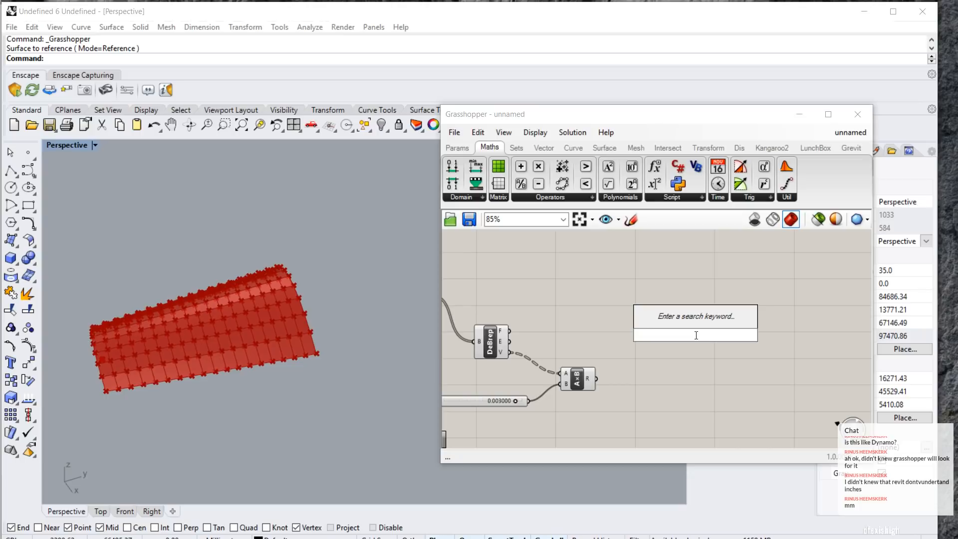
{"action": "type", "text": "revit ada"}
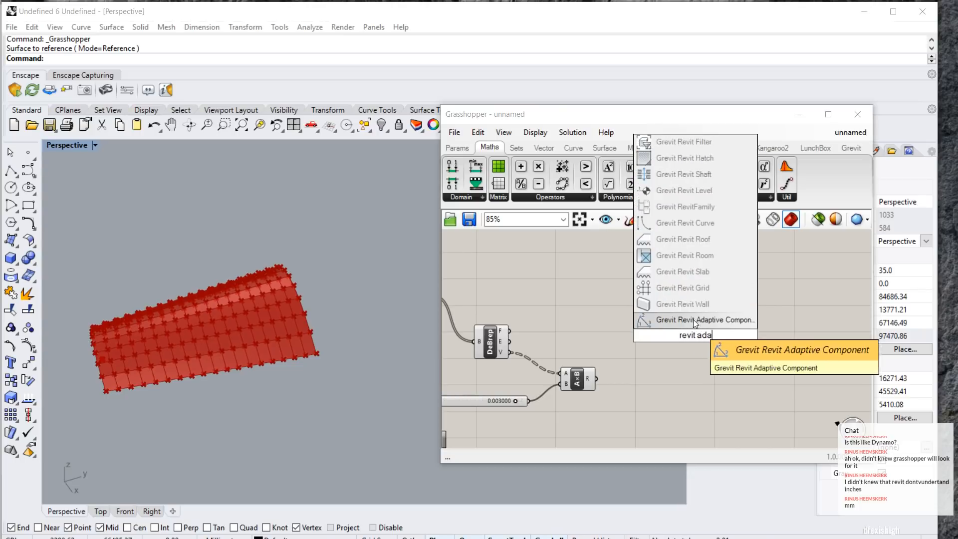
{"action": "key", "text": "Return"}
{"action": "left_click_drag", "start_coordinate": [701, 334], "coordinate": [706, 331]}
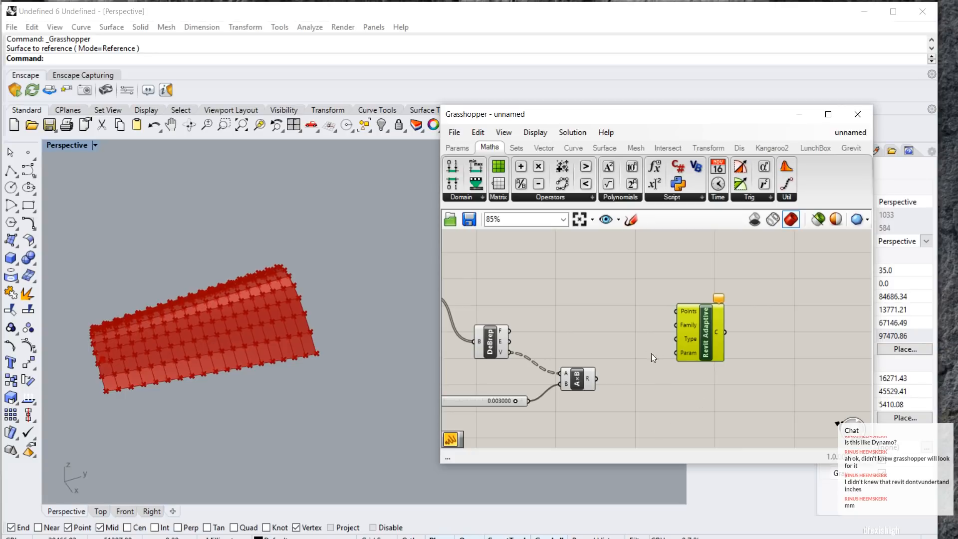
Connect the Multiplication result to the Points input of the Revit Adaptive component.
{"action": "scroll", "coordinate": [649, 349], "scroll_direction": "up", "scroll_amount": 2}
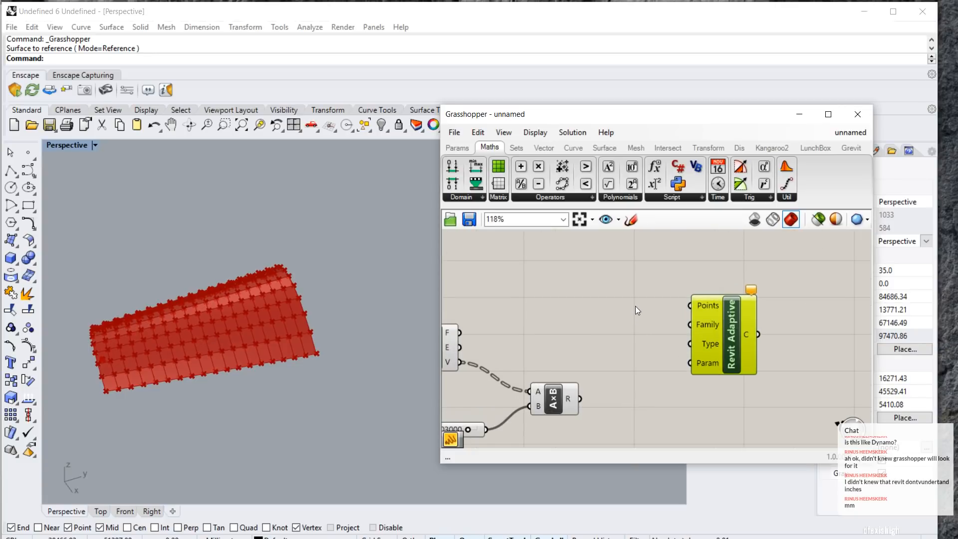
{"action": "left_click_drag", "start_coordinate": [580, 399], "coordinate": [689, 305]}
{"action": "scroll", "coordinate": [604, 288], "scroll_direction": "down", "scroll_amount": 2}
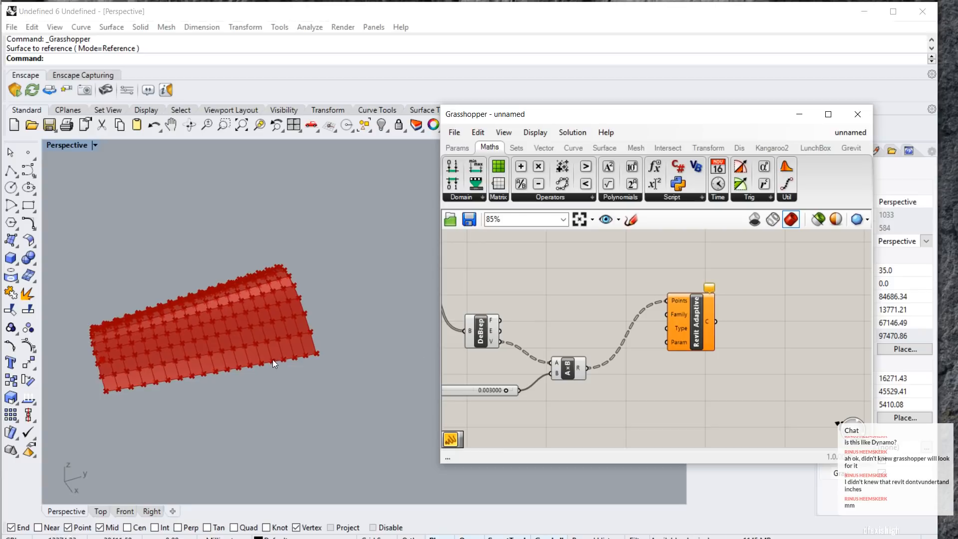
{"action": "right_click_drag", "start_coordinate": [581, 266], "coordinate": [604, 329]}
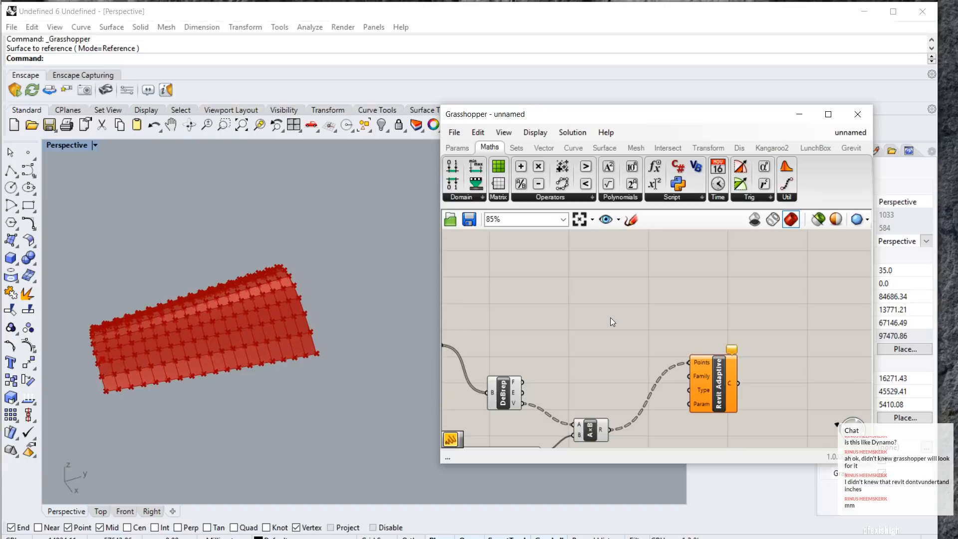
{"action": "scroll", "coordinate": [610, 319], "scroll_direction": "down", "scroll_amount": 2}
{"action": "scroll", "coordinate": [612, 339], "scroll_direction": "up", "scroll_amount": 3}
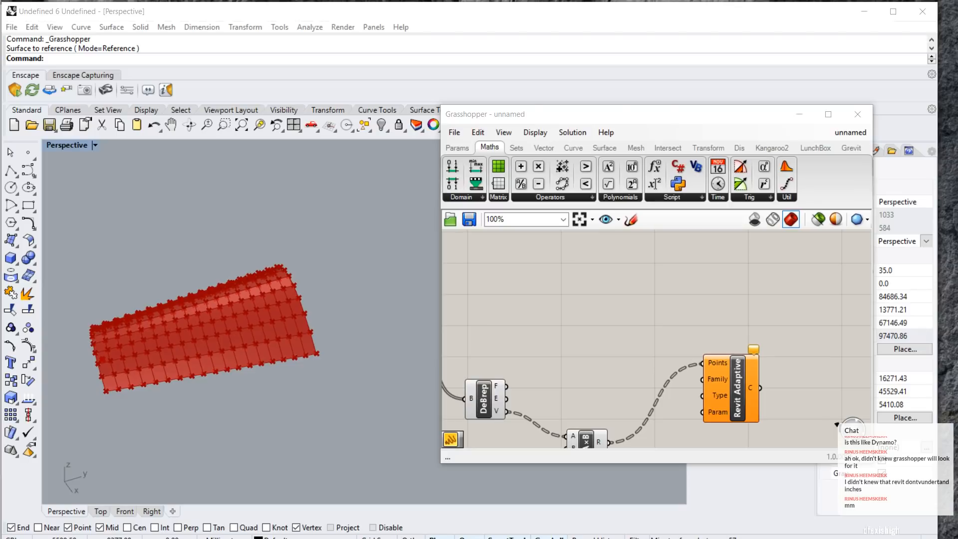
Add a panel containing Test 1 and connect it to the Family and Type inputs of the Revit Adaptive component.
{"action": "double_click", "coordinate": [591, 315]}
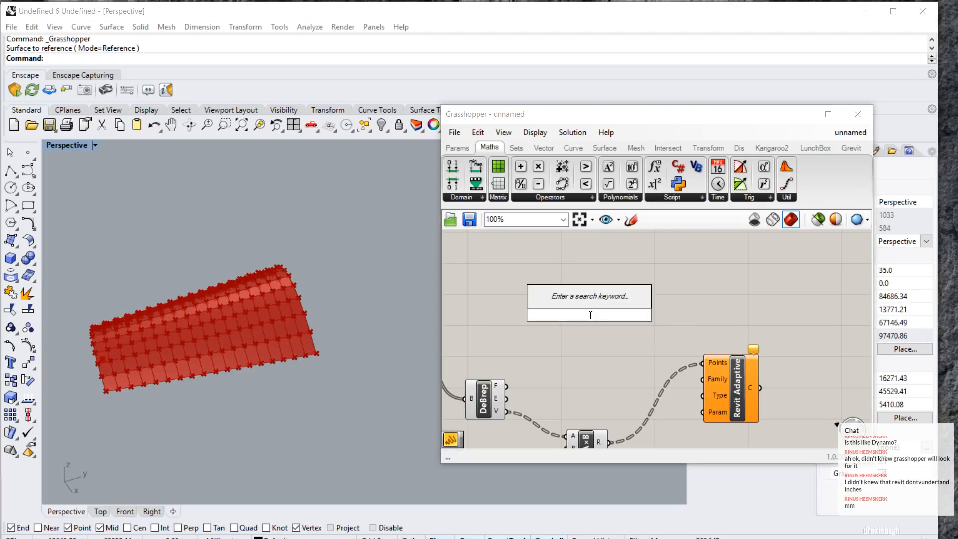
{"action": "type", "text": "panel"}
{"action": "left_click", "coordinate": [584, 299]}
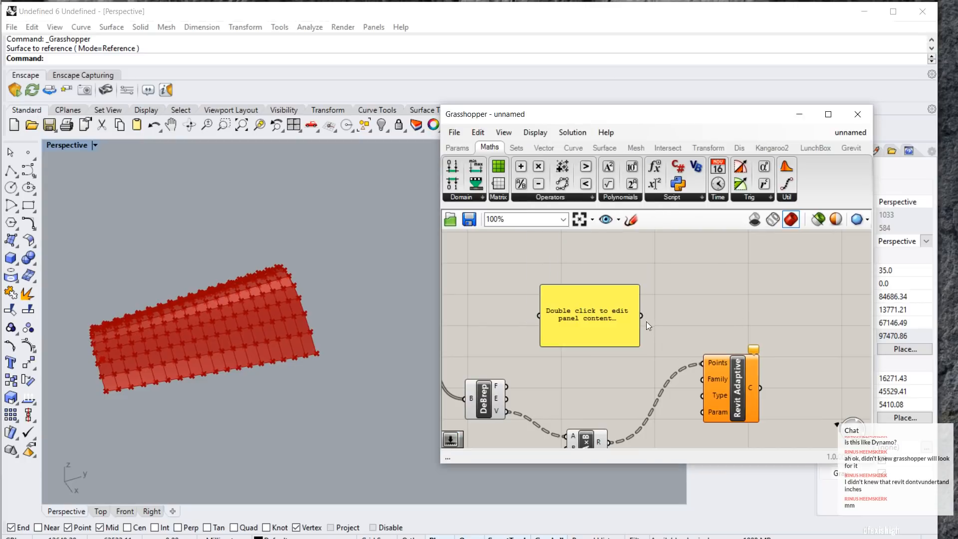
{"action": "double_click", "coordinate": [577, 314]}
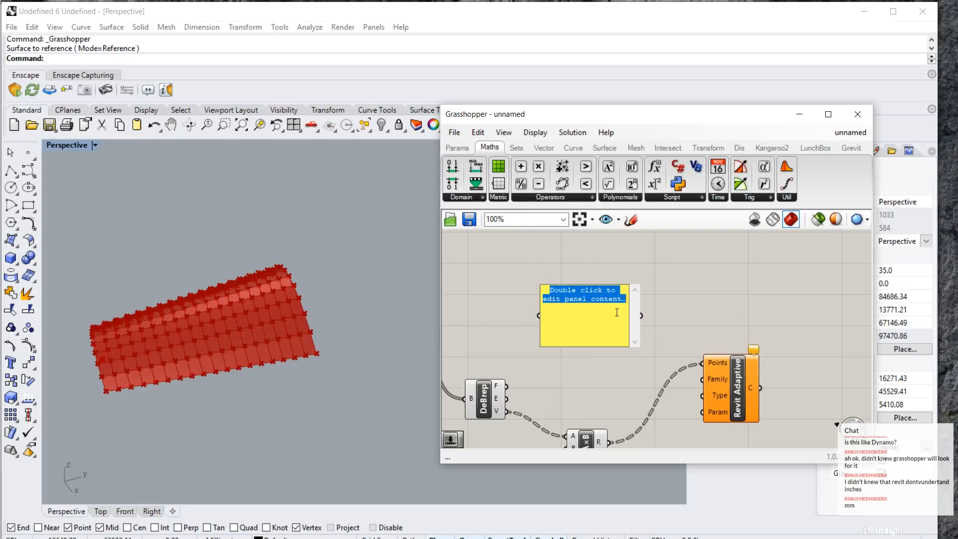
{"action": "type", "text": "Test 1"}
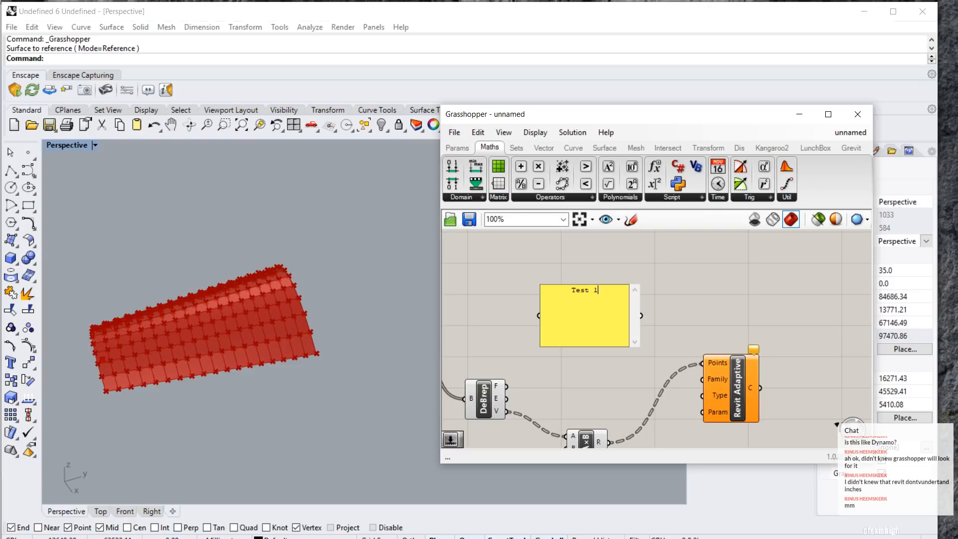
{"action": "left_click", "coordinate": [773, 311]}
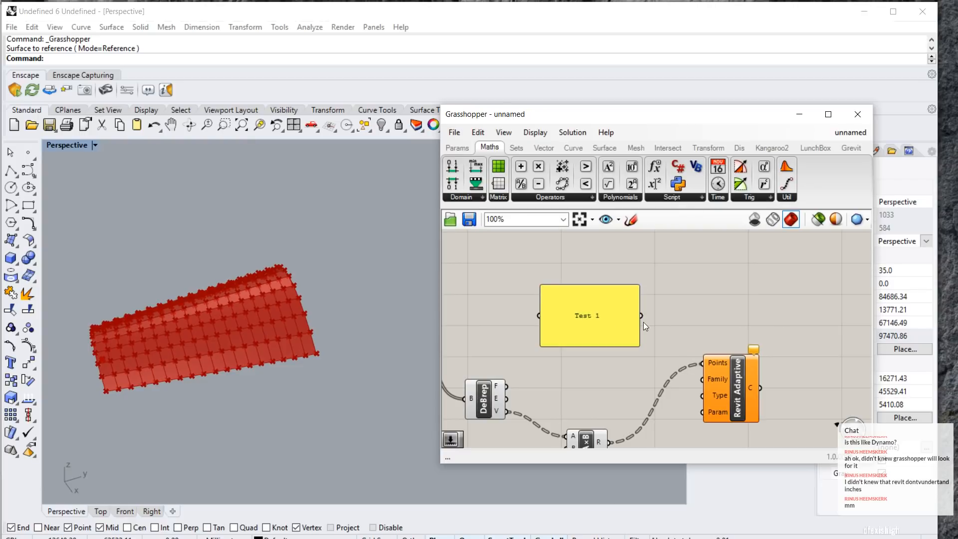
{"action": "left_click_drag", "start_coordinate": [677, 343], "coordinate": [702, 378]}
{"action": "left_click_drag", "start_coordinate": [641, 316], "coordinate": [702, 395]}
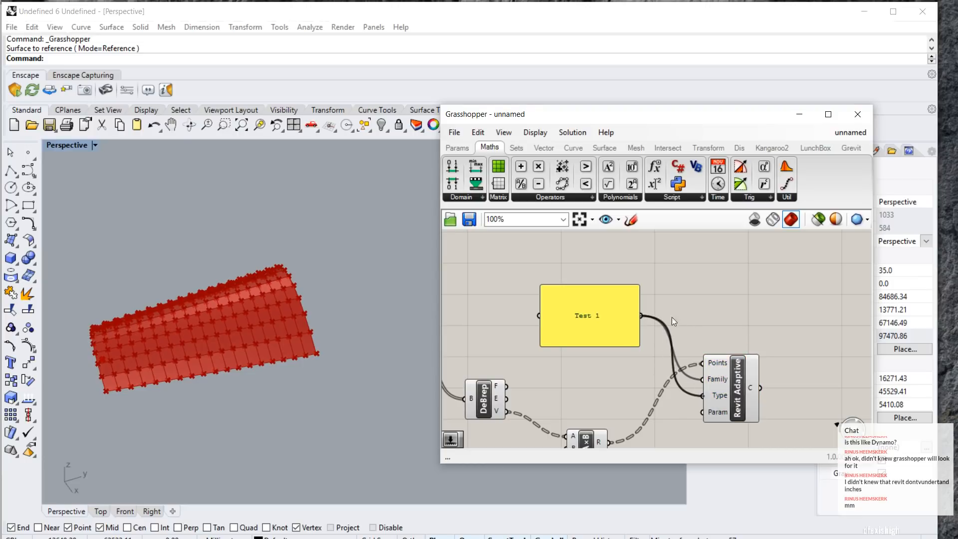
Place a Grevit Send component and connect the Revit Adaptive output to its C input.
{"action": "right_click_drag", "start_coordinate": [722, 328], "coordinate": [561, 317]}
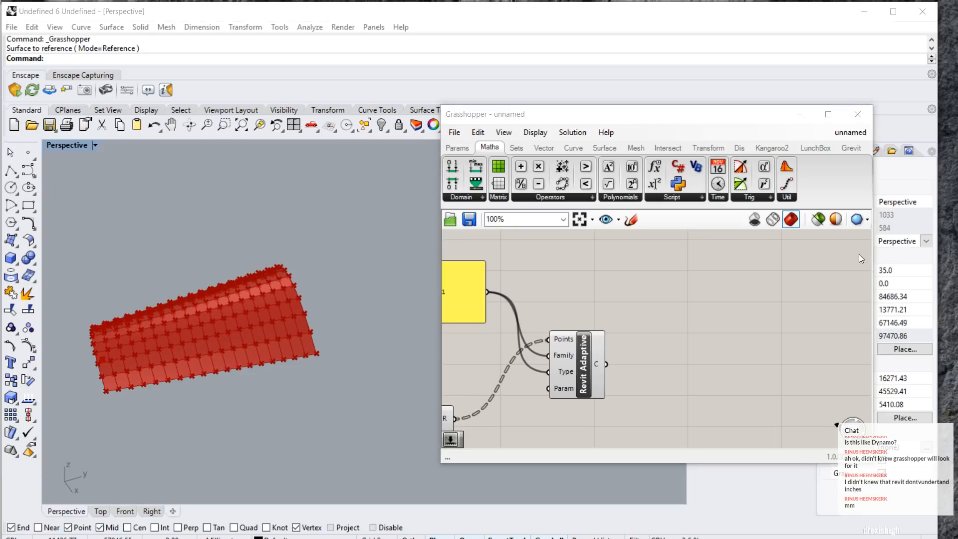
{"action": "double_click", "coordinate": [731, 319]}
{"action": "type", "text": "send"}
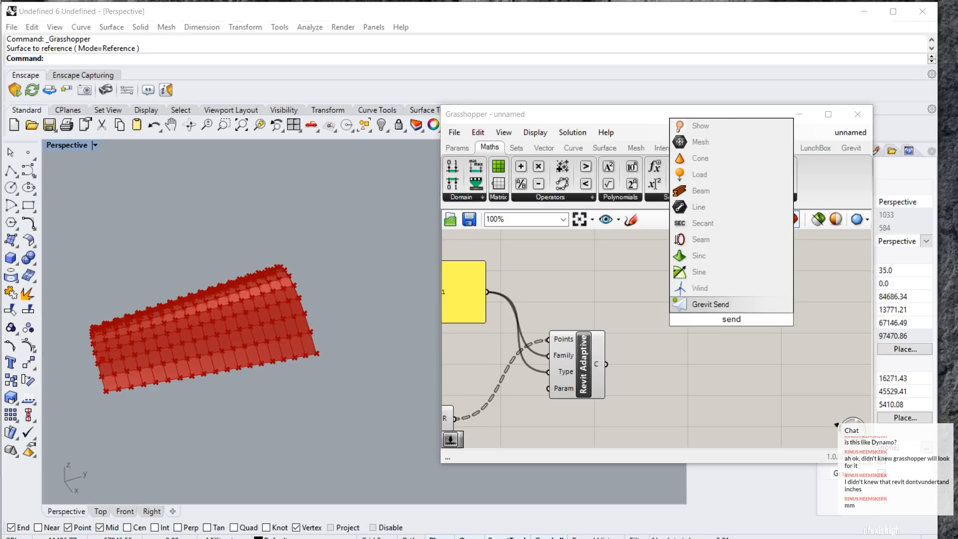
{"action": "left_click", "coordinate": [705, 305]}
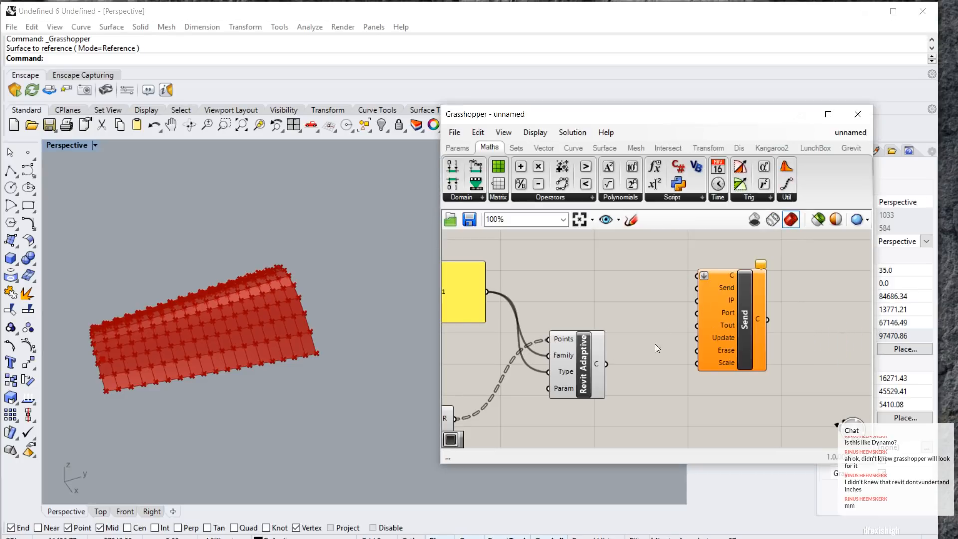
{"action": "left_click_drag", "start_coordinate": [608, 364], "coordinate": [708, 274]}
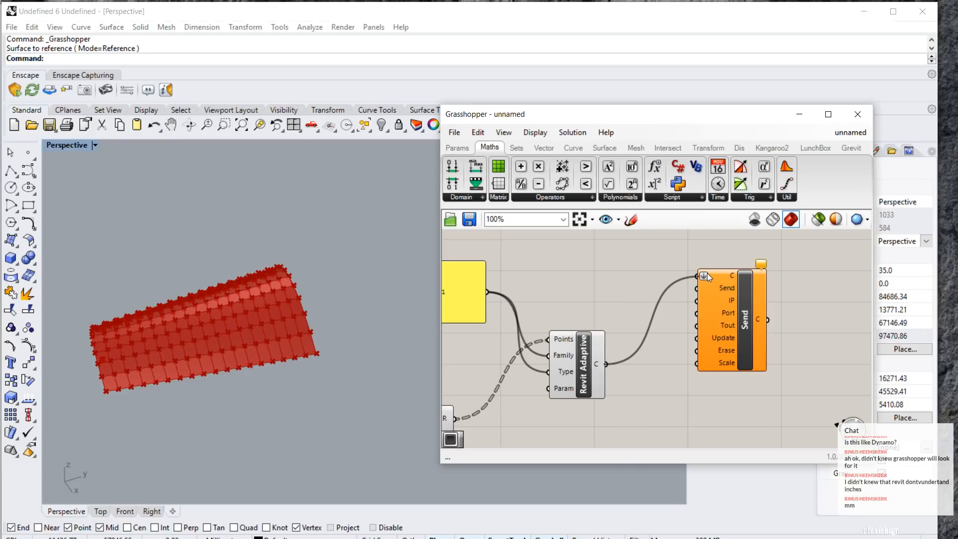
Add a Button component and connect it to the Send input of the Grevit Send component.
{"action": "double_click", "coordinate": [604, 265]}
{"action": "type", "text": "bun"}
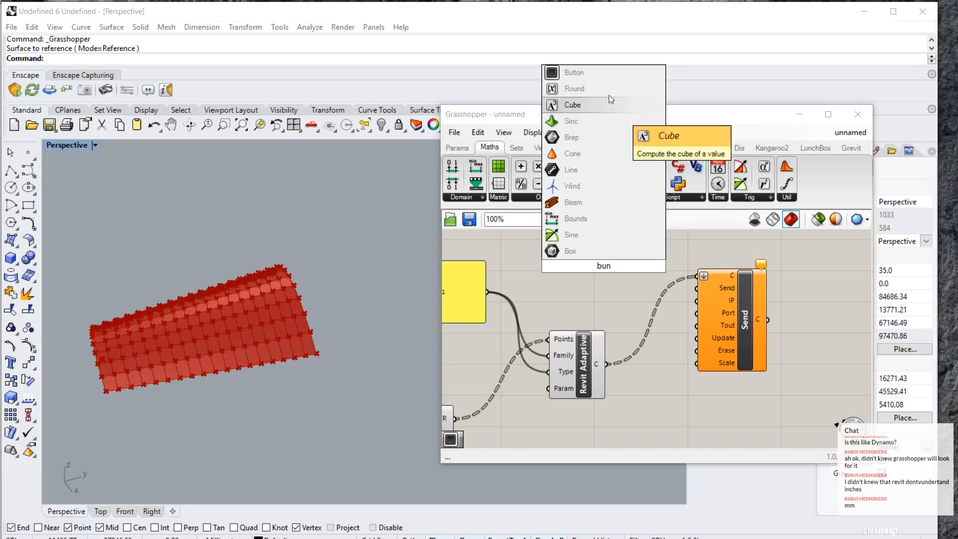
{"action": "left_click", "coordinate": [579, 73]}
{"action": "left_click_drag", "start_coordinate": [637, 266], "coordinate": [698, 288]}
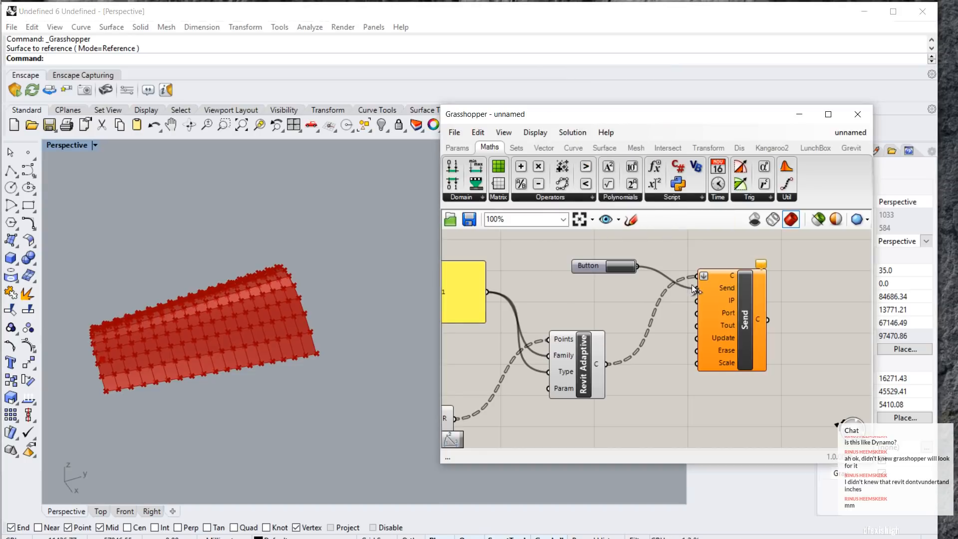
{"action": "scroll", "coordinate": [672, 391], "scroll_direction": "down", "scroll_amount": 6}
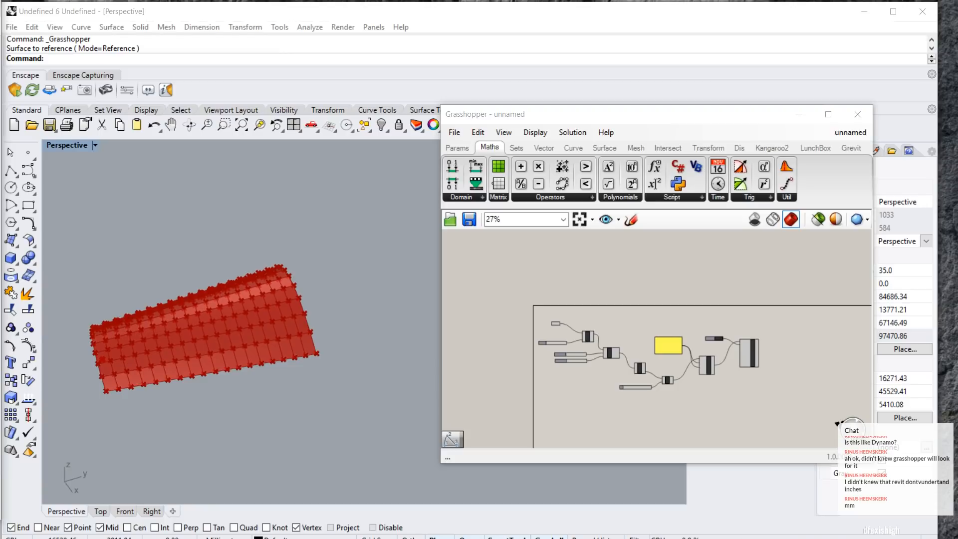
Switch to Revit and start the Grevit add-in's receiver in the mass family.
{"action": "key", "text": "alt+Tab"}
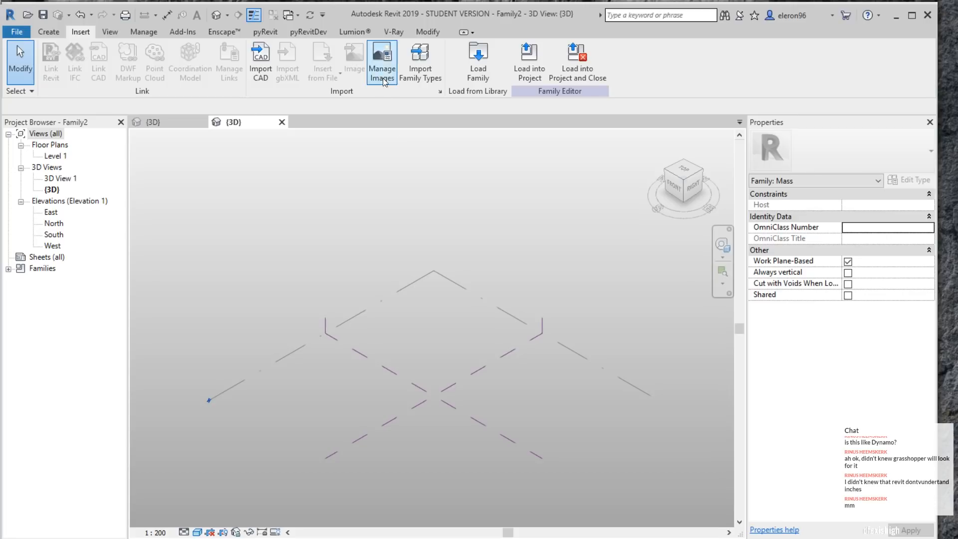
{"action": "left_click", "coordinate": [426, 32]}
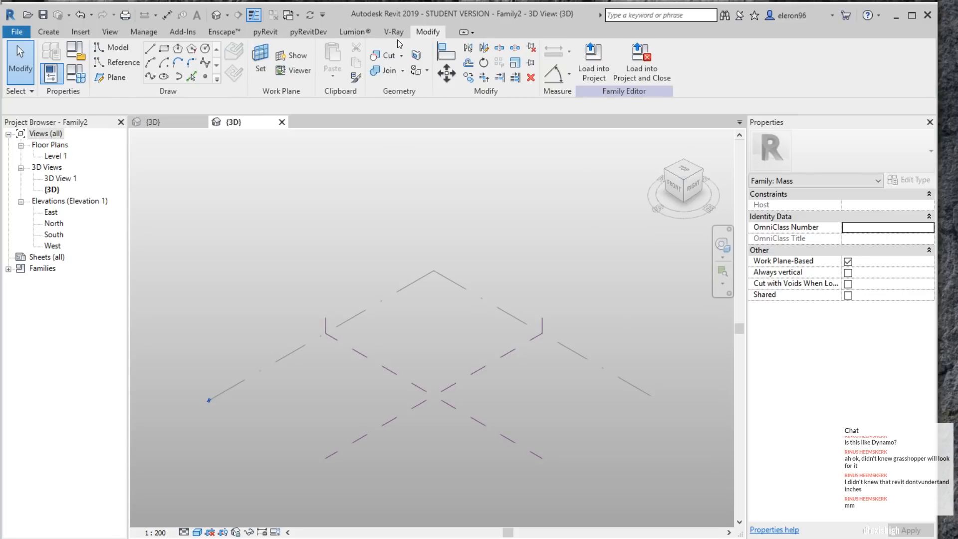
{"action": "left_click", "coordinate": [193, 33]}
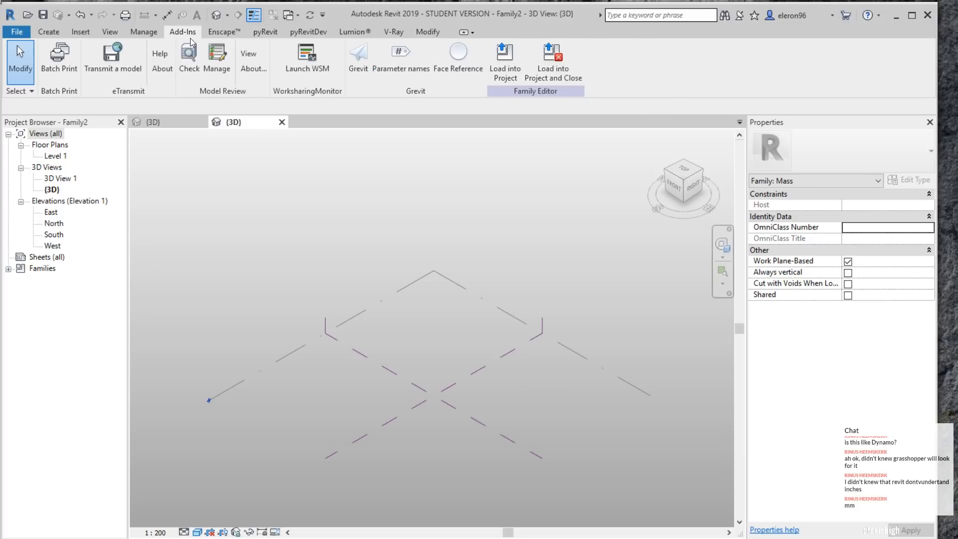
{"action": "left_click", "coordinate": [362, 68]}
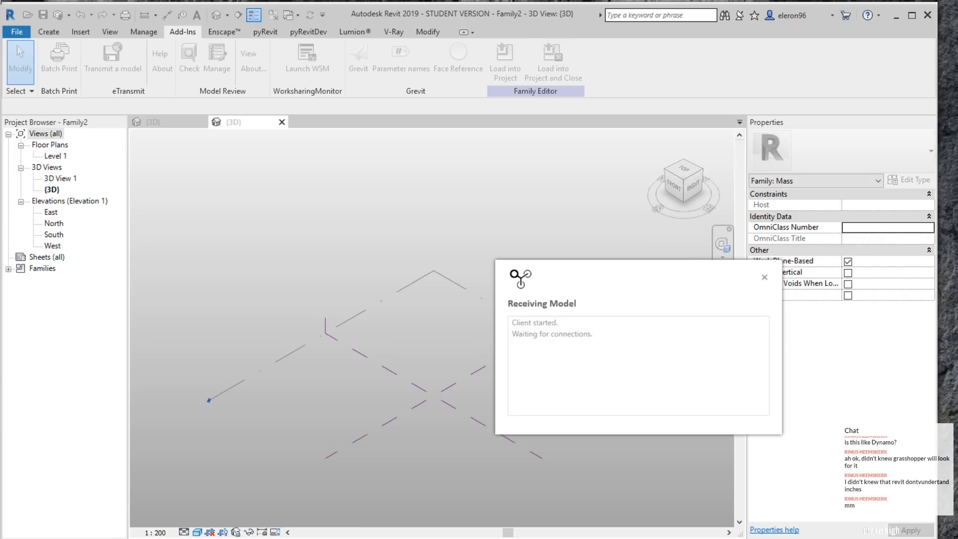
Switch to Grasshopper, trigger the Button to send the adaptive components, and return to Revit.
{"action": "key", "text": "alt+Tab"}
{"action": "scroll", "coordinate": [689, 341], "scroll_direction": "up", "scroll_amount": 8}
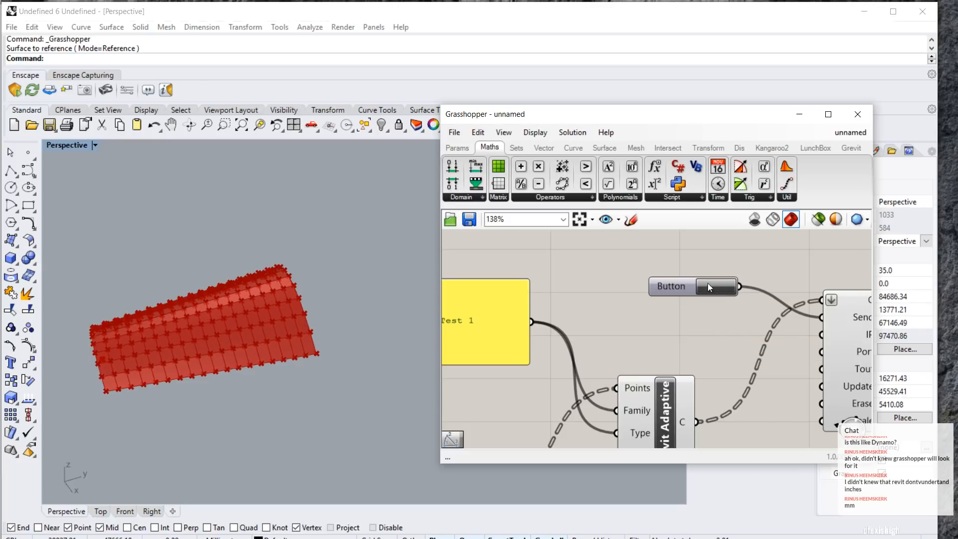
{"action": "key", "text": "alt+Tab"}
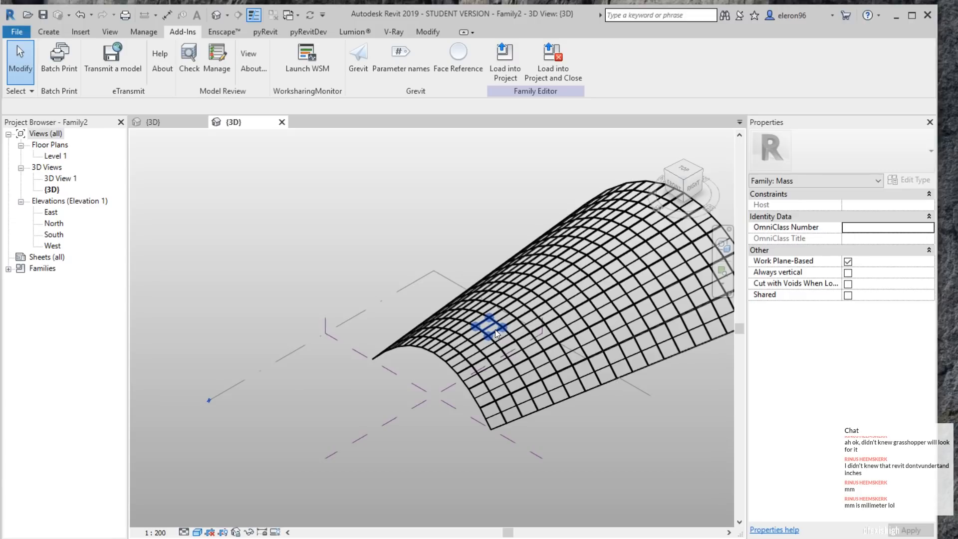
Select one placed Test 1 panel and inspect its type properties, making no changes.
{"action": "scroll", "coordinate": [495, 329], "scroll_direction": "up", "scroll_amount": 2}
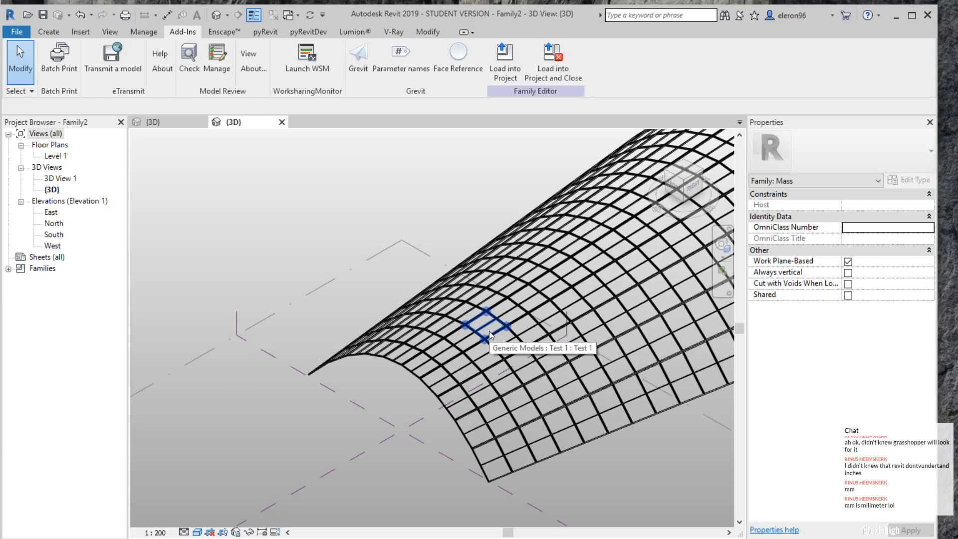
{"action": "left_click", "coordinate": [489, 330]}
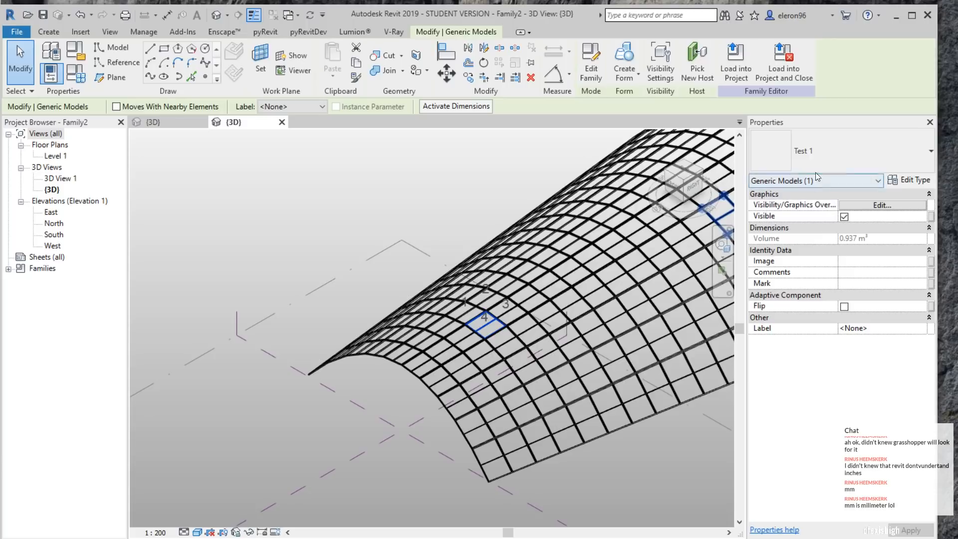
{"action": "left_click", "coordinate": [914, 184]}
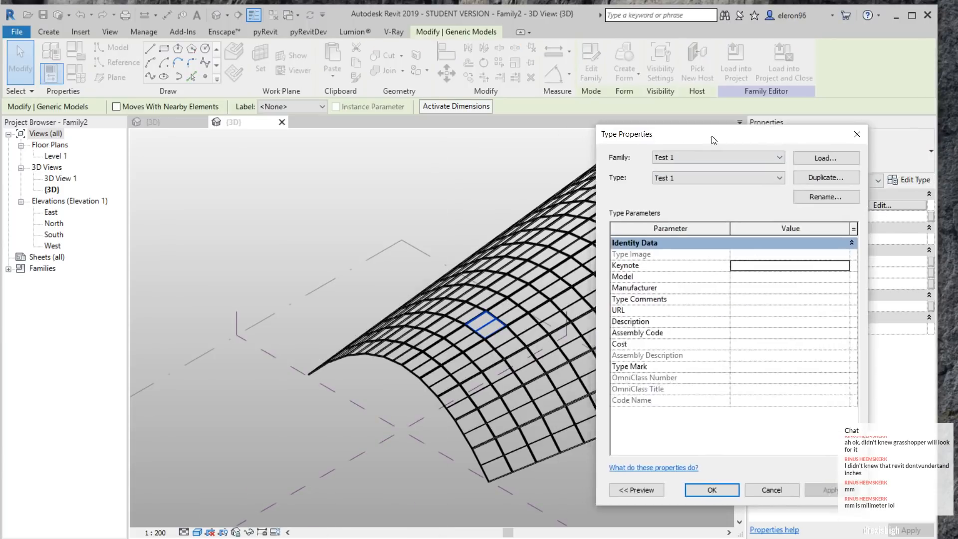
{"action": "left_click", "coordinate": [789, 136]}
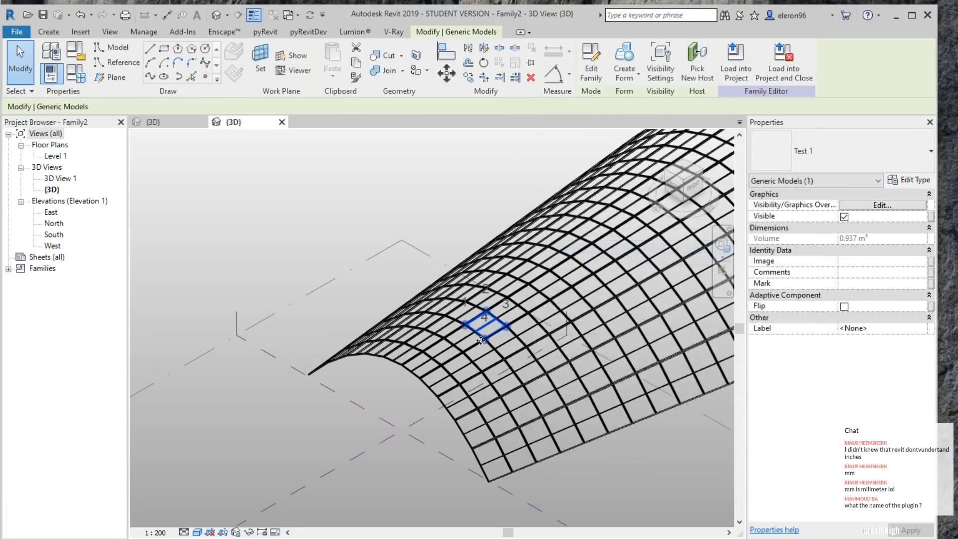
Examine the placed Test 1 panels across the curved surface, both up close and as a whole.
{"action": "scroll", "coordinate": [369, 243], "scroll_direction": "up", "scroll_amount": 2}
{"action": "left_click", "coordinate": [368, 247]}
{"action": "scroll", "coordinate": [366, 251], "scroll_direction": "down", "scroll_amount": 1}
{"action": "middle_click_drag", "start_coordinate": [365, 253], "coordinate": [243, 286]}
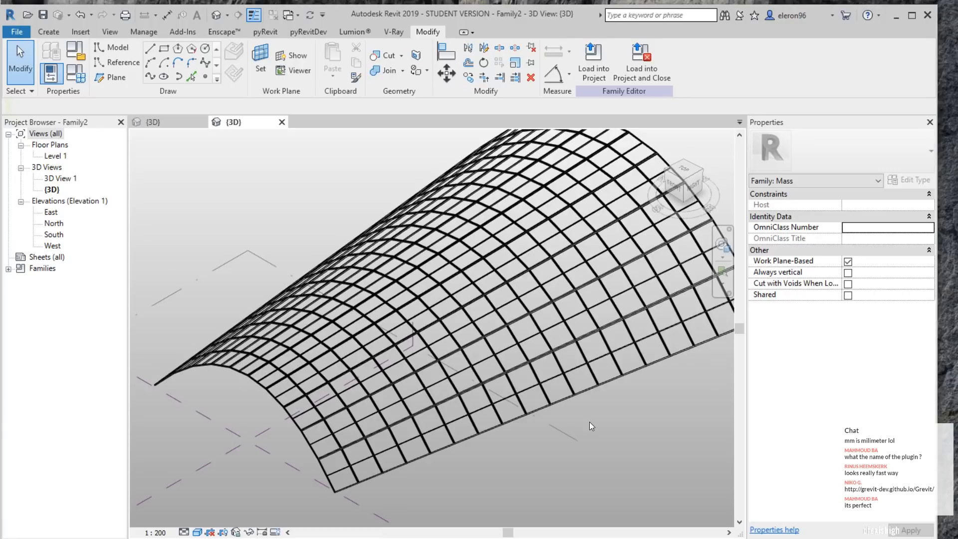
{"action": "scroll", "coordinate": [589, 421], "scroll_direction": "down", "scroll_amount": 3}
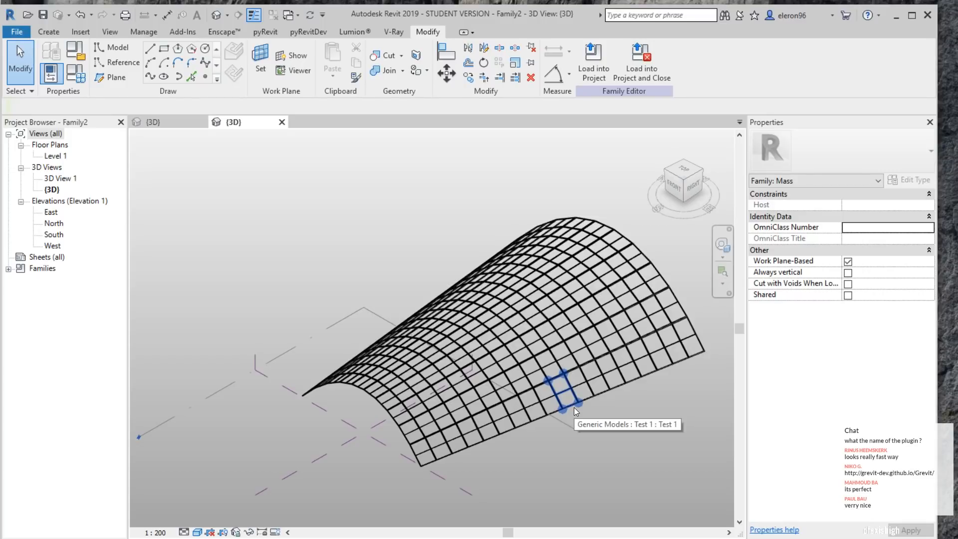
{"action": "scroll", "coordinate": [456, 449], "scroll_direction": "up", "scroll_amount": 5}
{"action": "scroll", "coordinate": [342, 441], "scroll_direction": "up", "scroll_amount": 8}
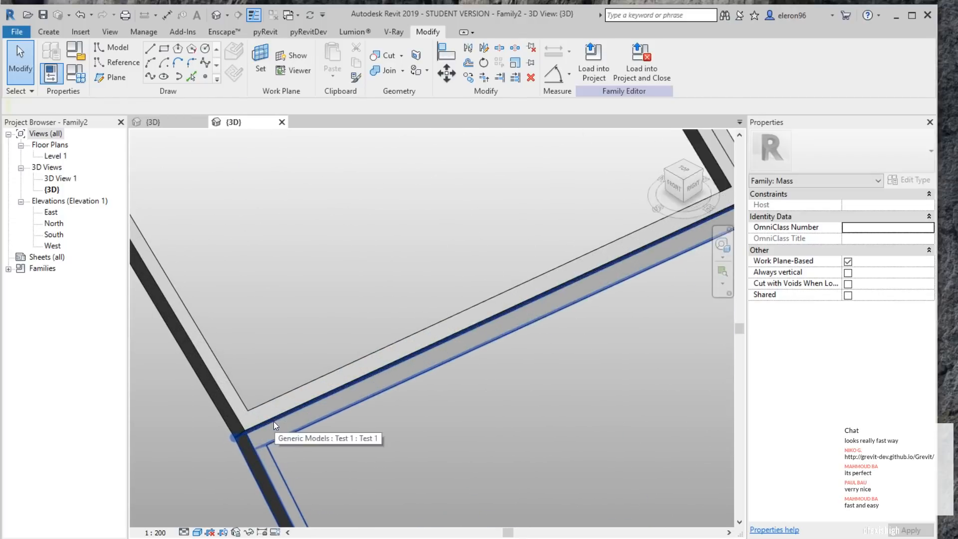
{"action": "scroll", "coordinate": [207, 460], "scroll_direction": "down", "scroll_amount": 1}
{"action": "scroll", "coordinate": [226, 440], "scroll_direction": "down", "scroll_amount": 3}
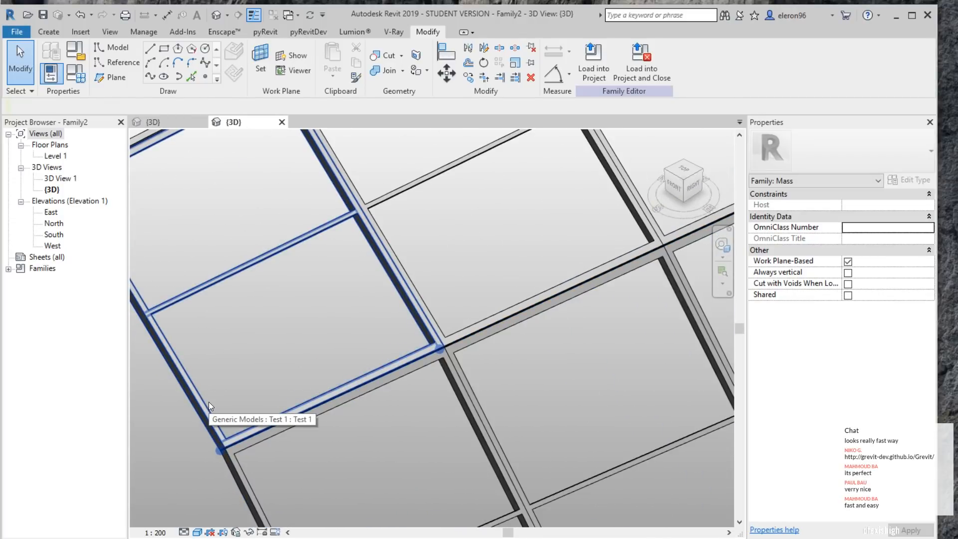
{"action": "scroll", "coordinate": [209, 402], "scroll_direction": "down", "scroll_amount": 6}
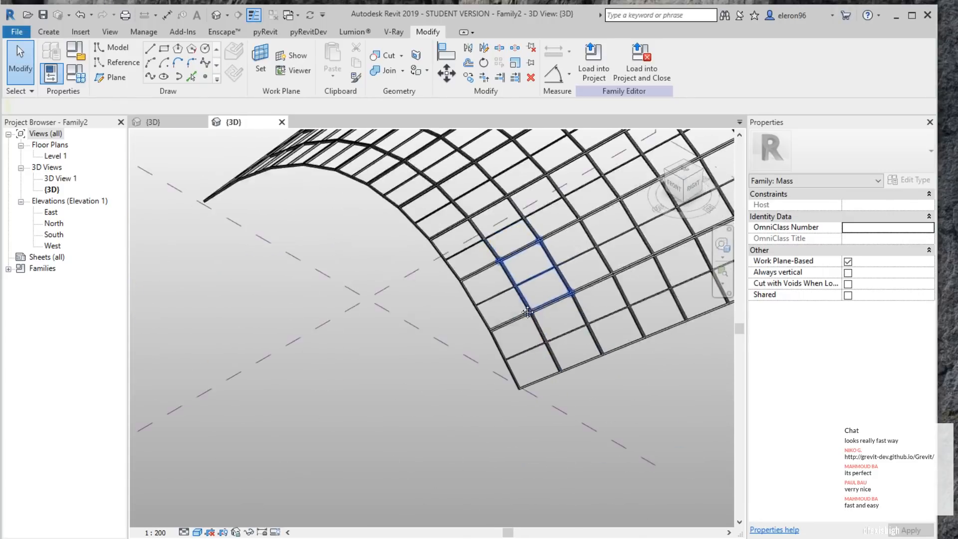
{"action": "scroll", "coordinate": [439, 369], "scroll_direction": "up", "scroll_amount": 2}
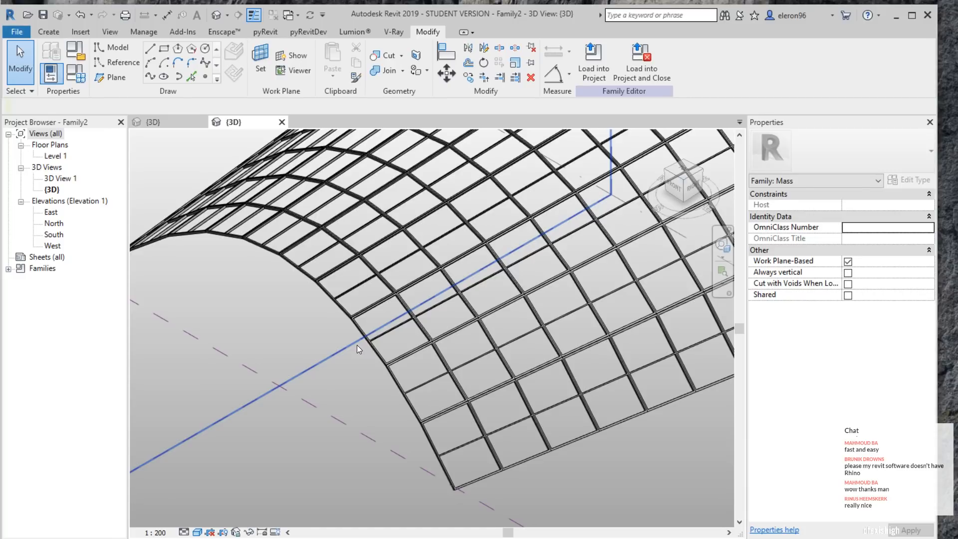
{"action": "scroll", "coordinate": [357, 344], "scroll_direction": "down", "scroll_amount": 5}
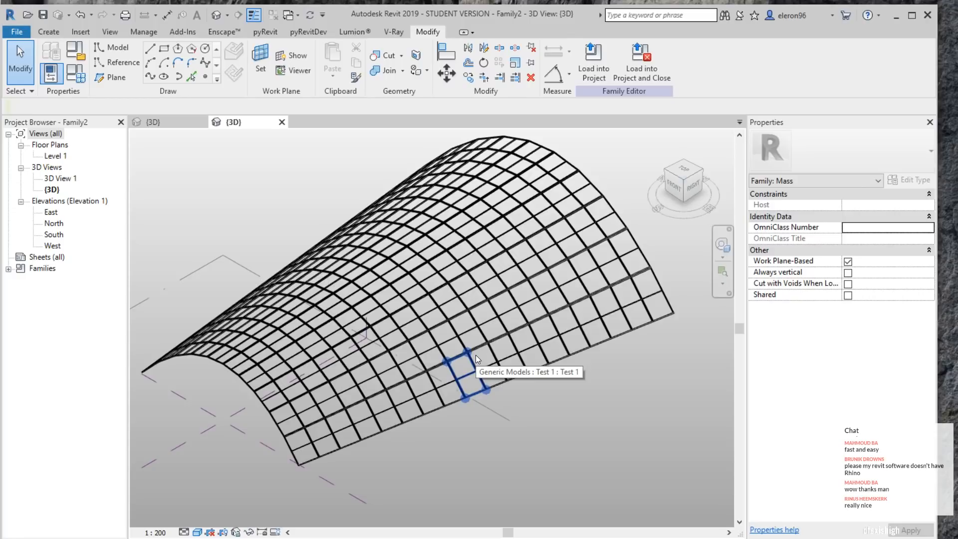
{"action": "scroll", "coordinate": [474, 318], "scroll_direction": "down", "scroll_amount": 3}
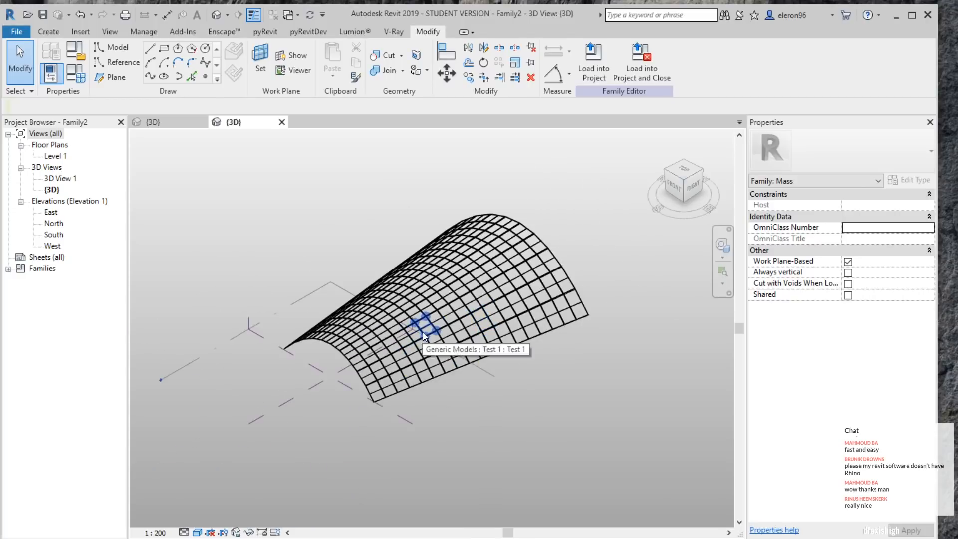
Delete all the placed Test 1 panels from the mass family.
{"action": "left_click_drag", "start_coordinate": [246, 191], "coordinate": [578, 408]}
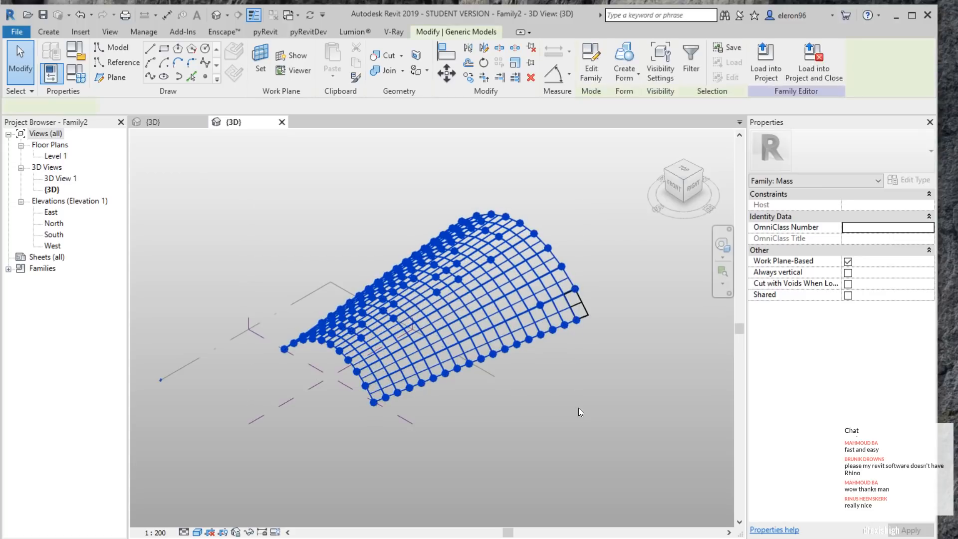
{"action": "key", "text": "Delete"}
{"action": "left_click_drag", "start_coordinate": [543, 223], "coordinate": [611, 361]}
{"action": "key", "text": "Delete"}
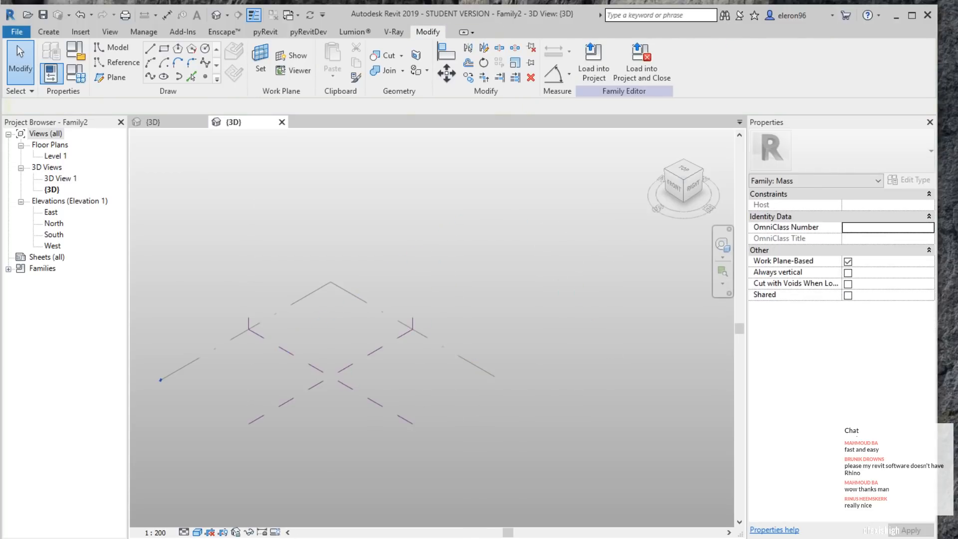
Switch to Rhino and scale the source surface and its two curves using a base point and reference points beside them.
{"action": "key", "text": "alt+Tab"}
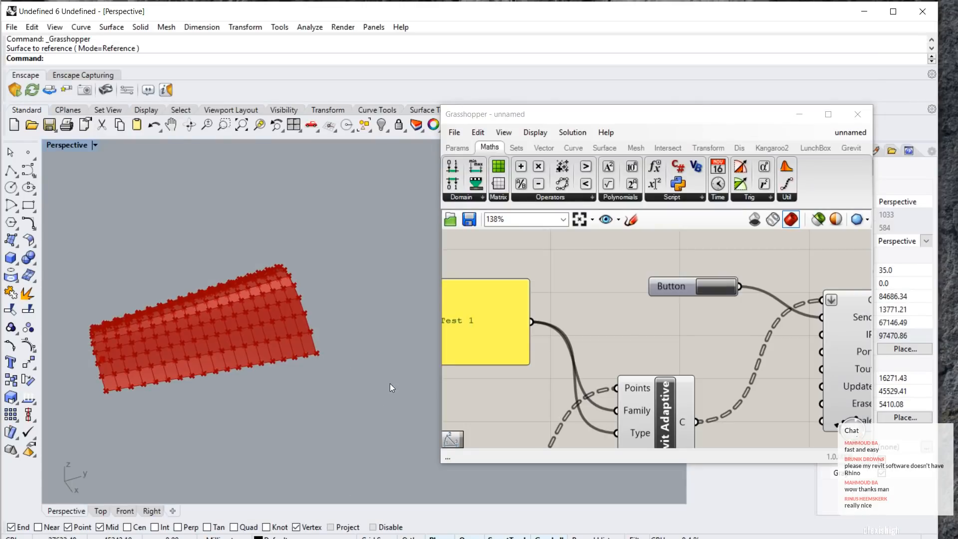
{"action": "left_click_drag", "start_coordinate": [85, 297], "coordinate": [151, 460]}
{"action": "type", "text": "Scale"}
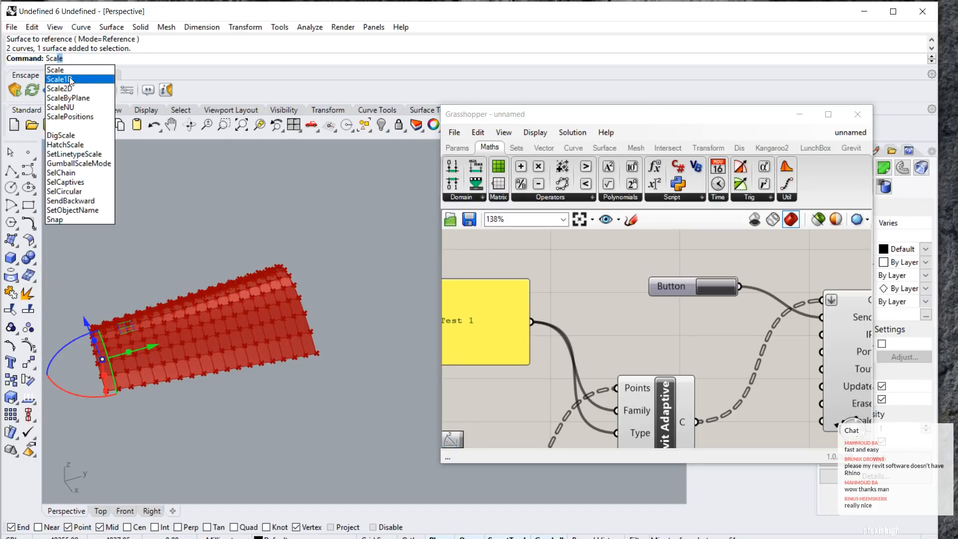
{"action": "key", "text": "Return"}
{"action": "left_click", "coordinate": [79, 368]}
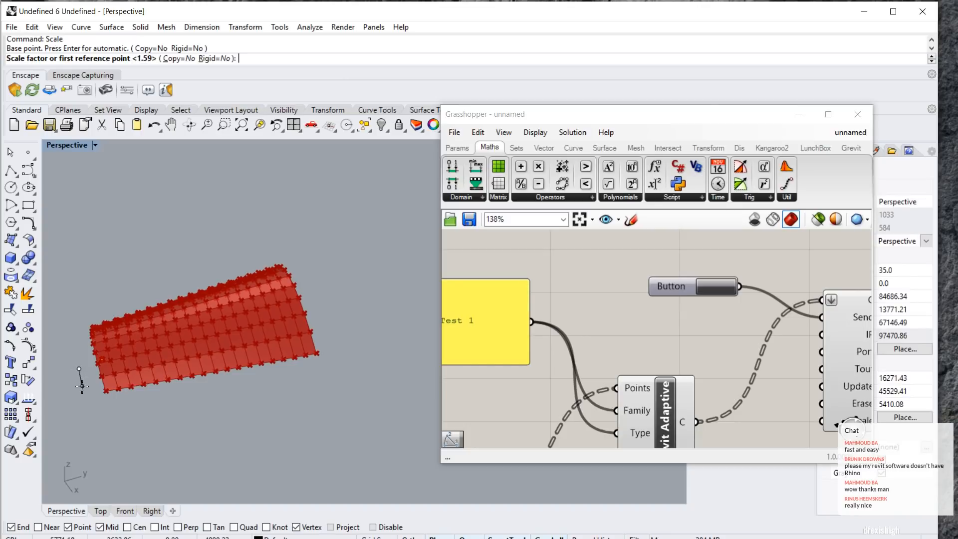
{"action": "left_click", "coordinate": [82, 385]}
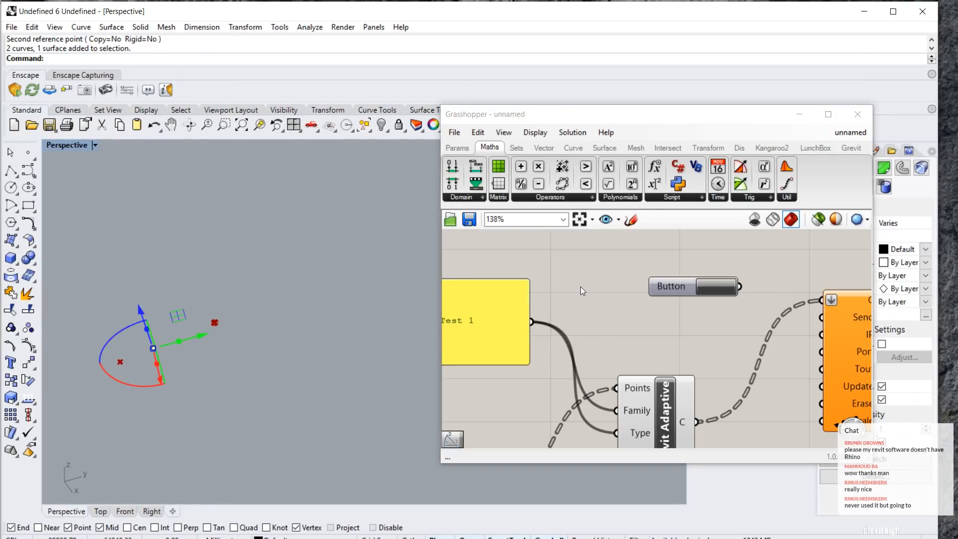
In the Grasshopper definition, disconnect the Srf parameter from the Scale component's G input.
{"action": "scroll", "coordinate": [580, 289], "scroll_direction": "down", "scroll_amount": 5}
{"action": "middle_click", "coordinate": [567, 313]}
{"action": "scroll", "coordinate": [532, 324], "scroll_direction": "up", "scroll_amount": 6}
{"action": "left_click_drag", "start_coordinate": [637, 380], "coordinate": [618, 347]}
{"action": "left_click_drag", "start_coordinate": [513, 324], "coordinate": [643, 378], "text": "ctrl"}
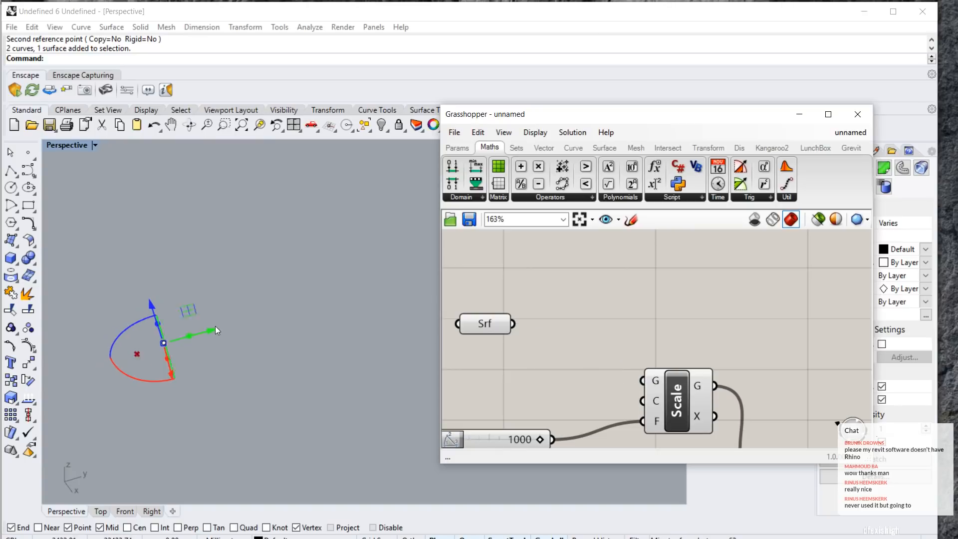
Delete the scaled surface and its two curves from the Rhino model and restore the four-viewport layout.
{"action": "left_click_drag", "start_coordinate": [139, 273], "coordinate": [371, 437]}
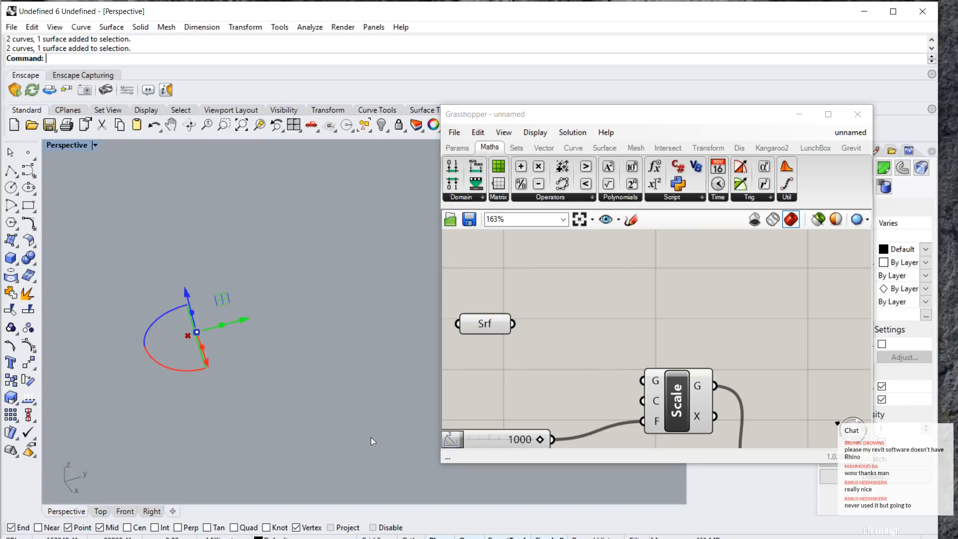
{"action": "key", "text": "Delete"}
{"action": "scroll", "coordinate": [200, 336], "scroll_direction": "up", "scroll_amount": 4}
{"action": "scroll", "coordinate": [134, 363], "scroll_direction": "up", "scroll_amount": 4}
{"action": "scroll", "coordinate": [199, 328], "scroll_direction": "up", "scroll_amount": 4}
{"action": "scroll", "coordinate": [241, 343], "scroll_direction": "up", "scroll_amount": 3}
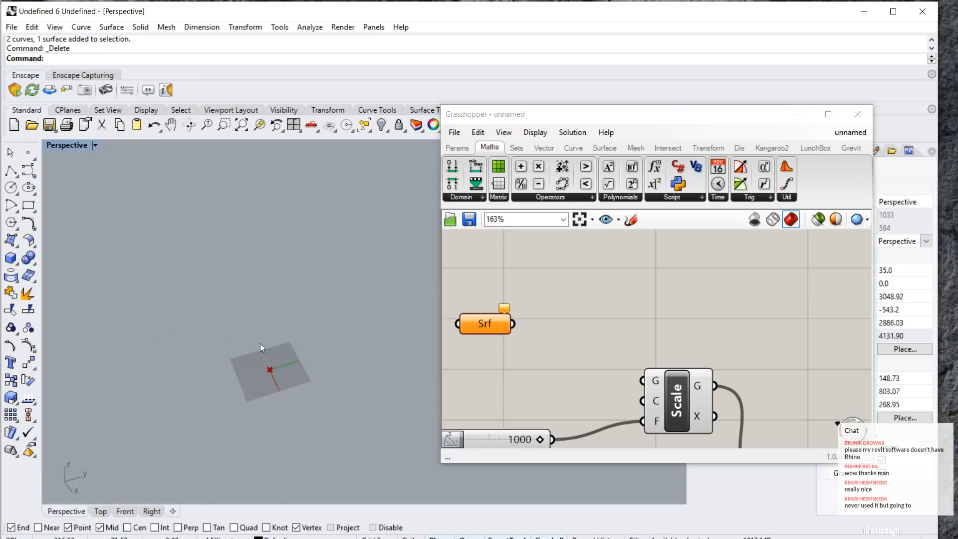
{"action": "scroll", "coordinate": [269, 367], "scroll_direction": "up", "scroll_amount": 3}
{"action": "scroll", "coordinate": [200, 373], "scroll_direction": "up", "scroll_amount": 3}
{"action": "scroll", "coordinate": [161, 360], "scroll_direction": "up", "scroll_amount": 3}
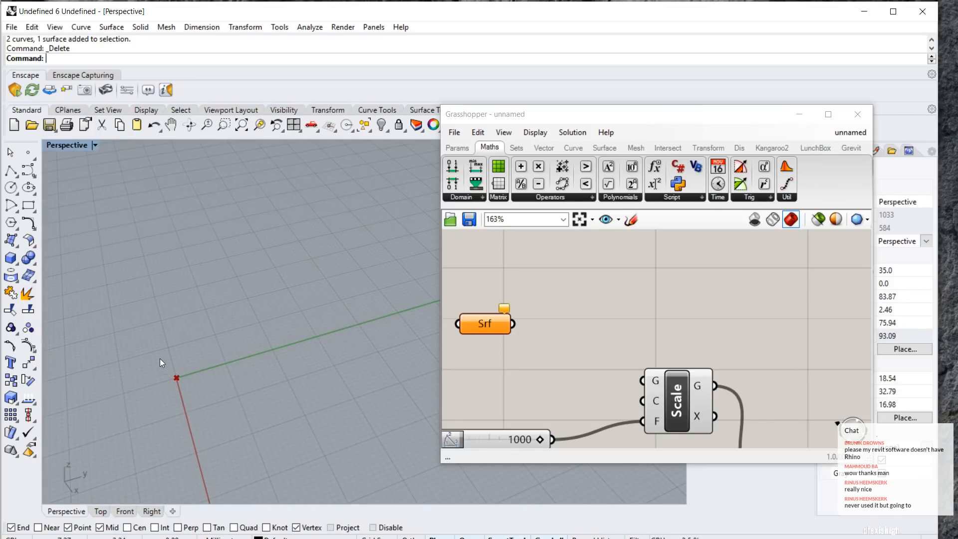
{"action": "left_click", "coordinate": [94, 146]}
{"action": "left_click", "coordinate": [91, 162]}
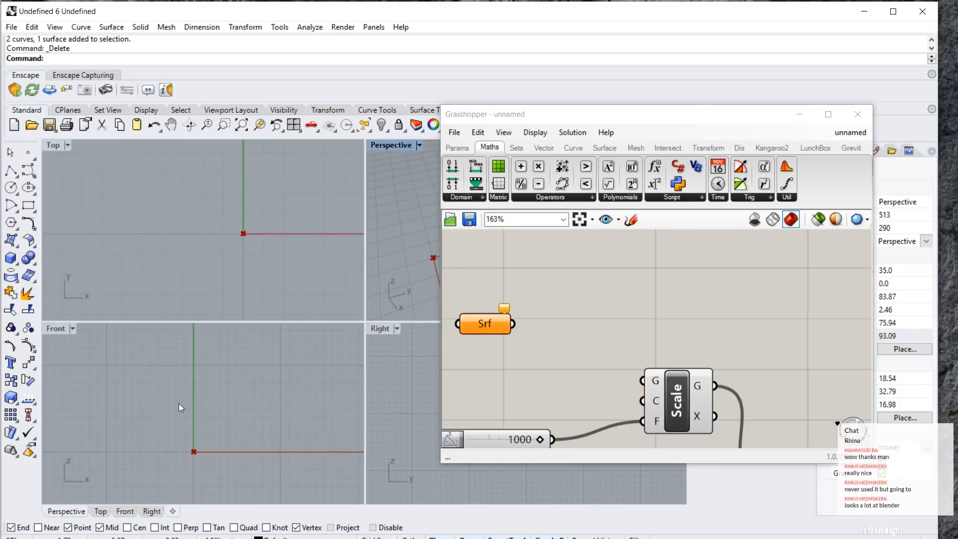
Draw a low degree-3 arch curve from three control points across the vertical axis in the Front viewport.
{"action": "scroll", "coordinate": [187, 446], "scroll_direction": "up", "scroll_amount": 12}
{"action": "scroll", "coordinate": [181, 427], "scroll_direction": "down", "scroll_amount": 4}
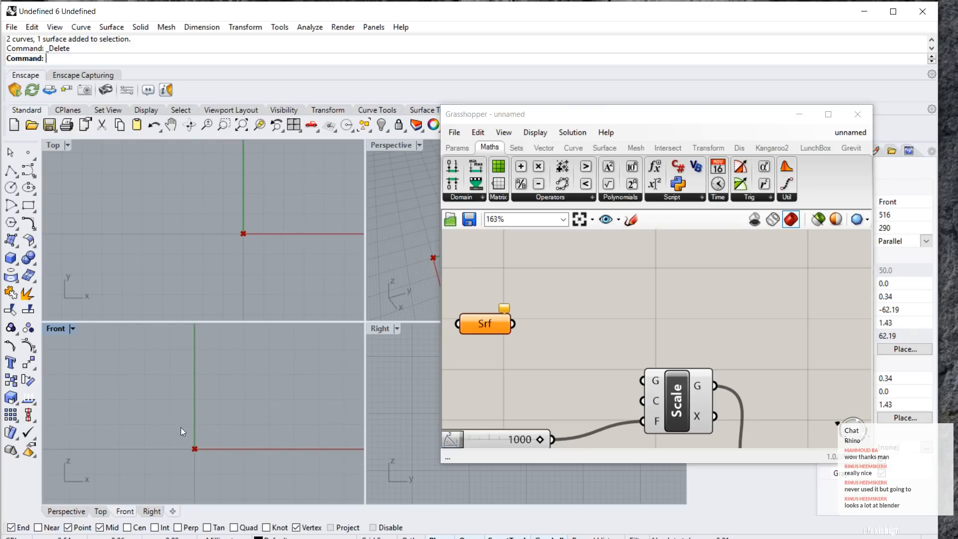
{"action": "left_click", "coordinate": [29, 171]}
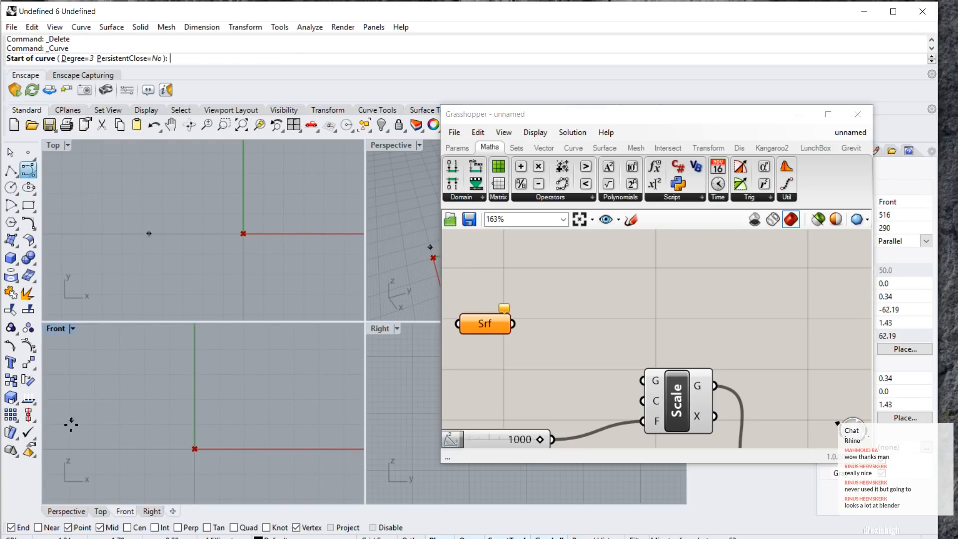
{"action": "left_click", "coordinate": [72, 444]}
{"action": "left_click", "coordinate": [164, 342]}
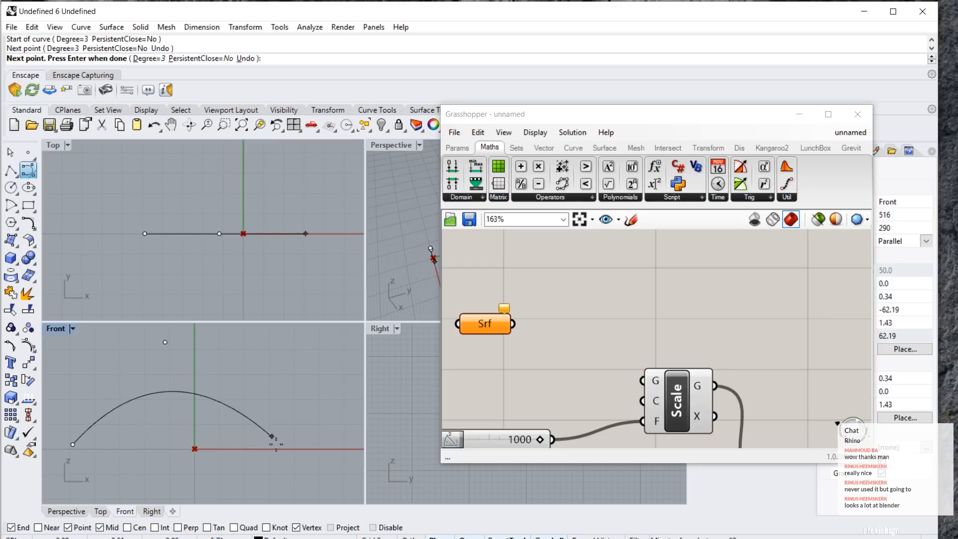
{"action": "left_click", "coordinate": [281, 443]}
{"action": "key", "text": "Return"}
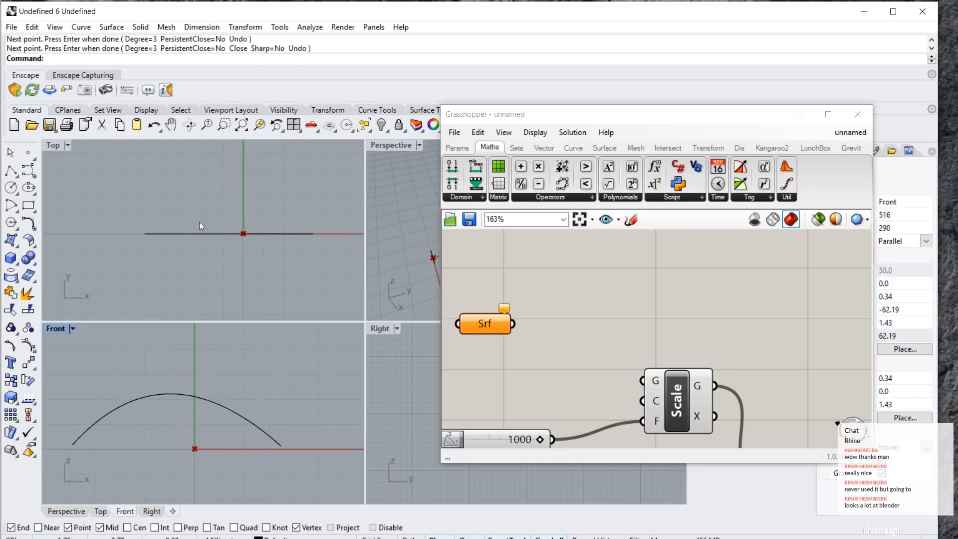
Move the low arch curve away from the origin along the positive Y axis in the Top viewport.
{"action": "scroll", "coordinate": [205, 259], "scroll_direction": "down", "scroll_amount": 5}
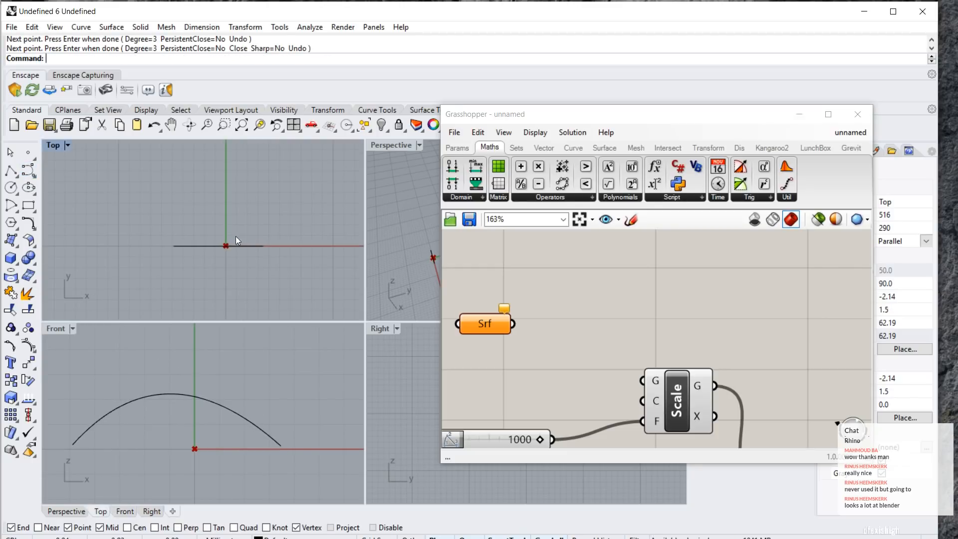
{"action": "key", "text": "Escape"}
{"action": "left_click", "coordinate": [193, 247]}
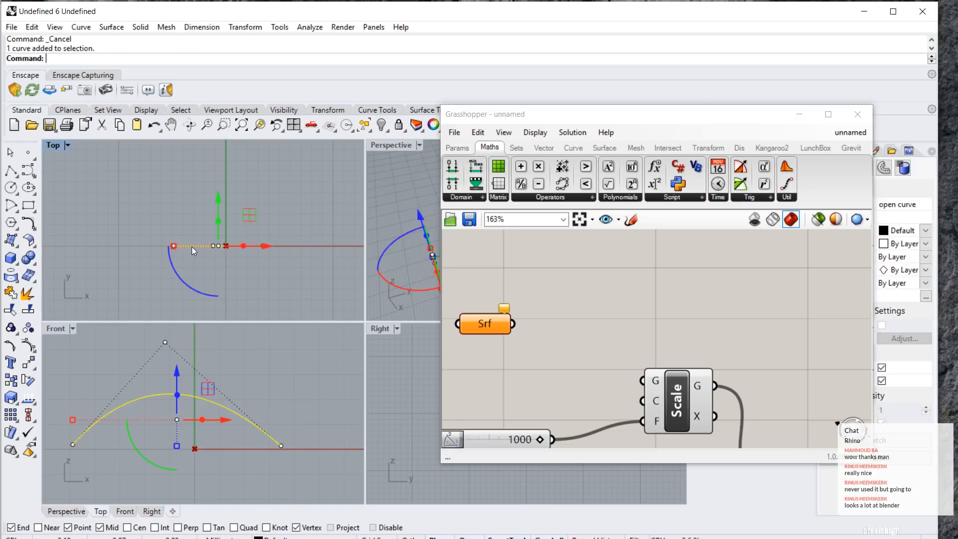
{"action": "left_click_drag", "start_coordinate": [214, 208], "coordinate": [218, 157]}
{"action": "left_click", "coordinate": [241, 365]}
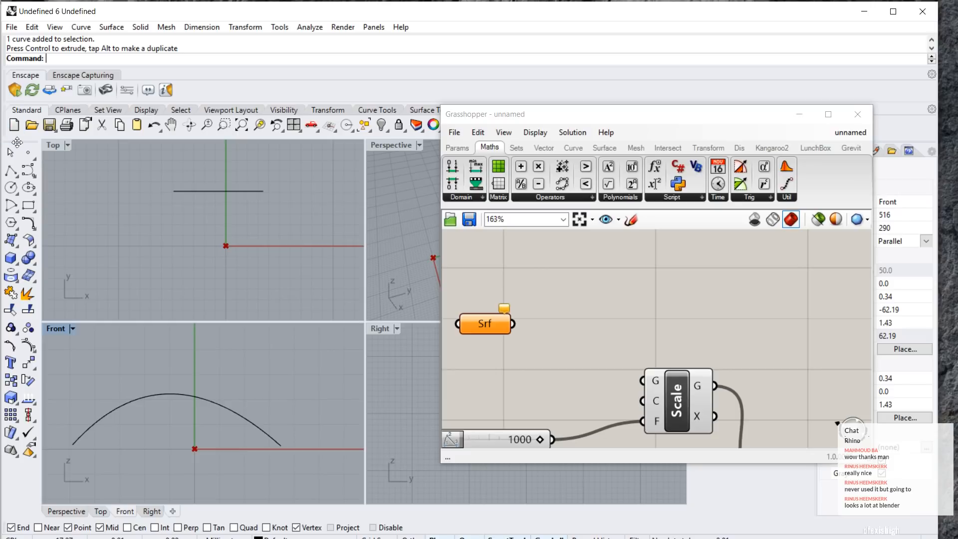
Draw a wider, taller degree-3 arch curve from five control points around the low arch in the Front viewport.
{"action": "left_click", "coordinate": [28, 170]}
{"action": "scroll", "coordinate": [175, 355], "scroll_direction": "down", "scroll_amount": 3}
{"action": "middle_click", "coordinate": [154, 356]}
{"action": "right_click_drag", "start_coordinate": [99, 362], "coordinate": [120, 390]}
{"action": "left_click", "coordinate": [104, 425]}
{"action": "left_click", "coordinate": [136, 353]}
{"action": "left_click", "coordinate": [179, 346]}
{"action": "left_click", "coordinate": [247, 346]}
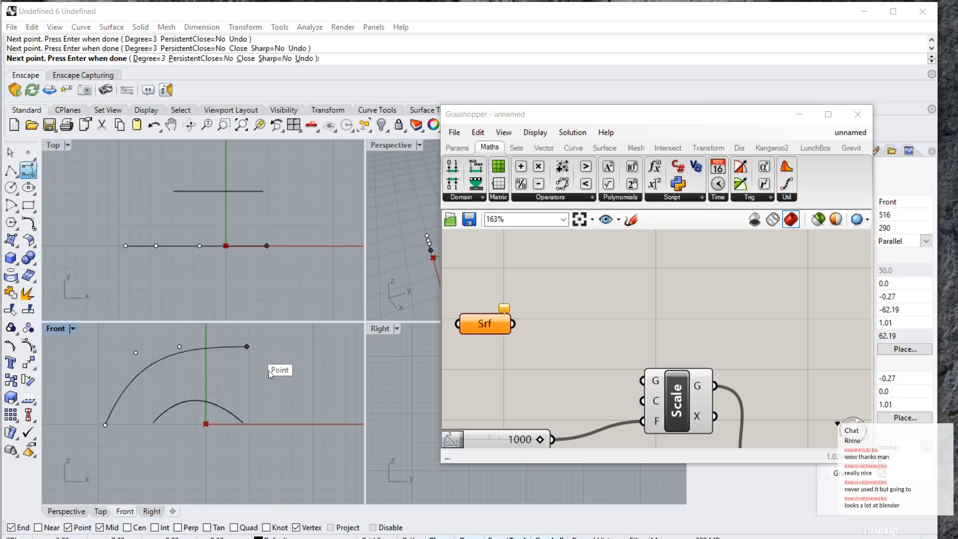
{"action": "left_click", "coordinate": [281, 425]}
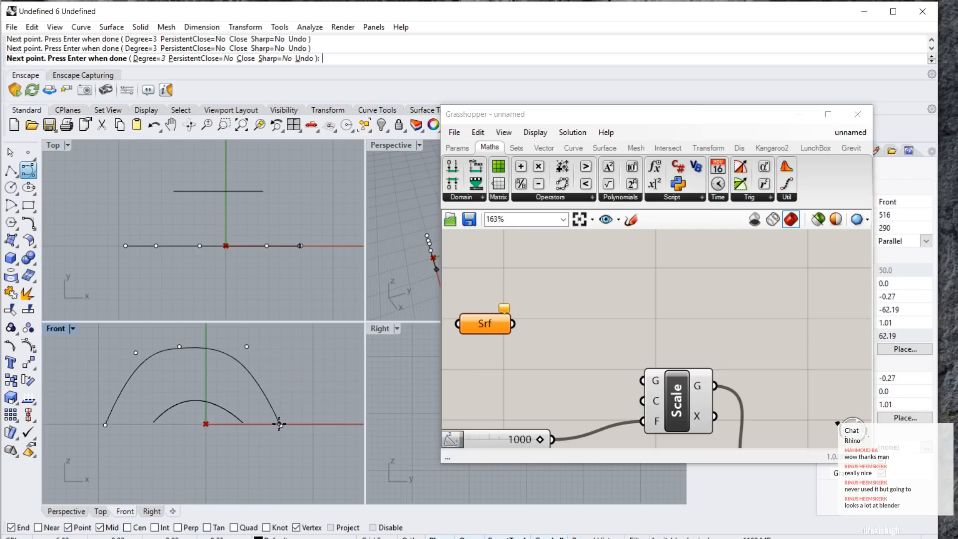
{"action": "key", "text": "Return"}
Move the tall arch curve along the positive Y axis, well beyond the low arch, in the Top viewport.
{"action": "scroll", "coordinate": [241, 274], "scroll_direction": "down", "scroll_amount": 2}
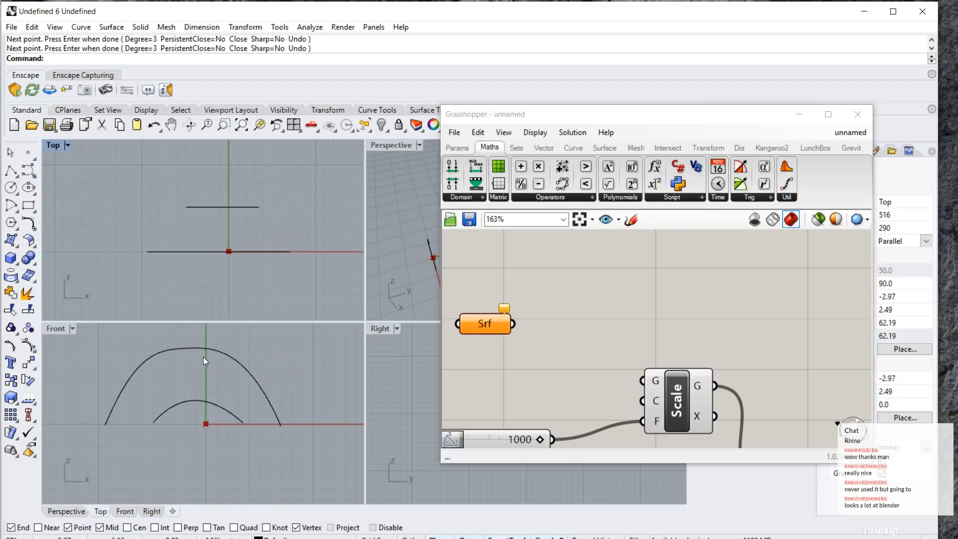
{"action": "left_click", "coordinate": [204, 252]}
{"action": "scroll", "coordinate": [202, 251], "scroll_direction": "down", "scroll_amount": 4}
{"action": "right_click_drag", "start_coordinate": [167, 199], "coordinate": [161, 264]}
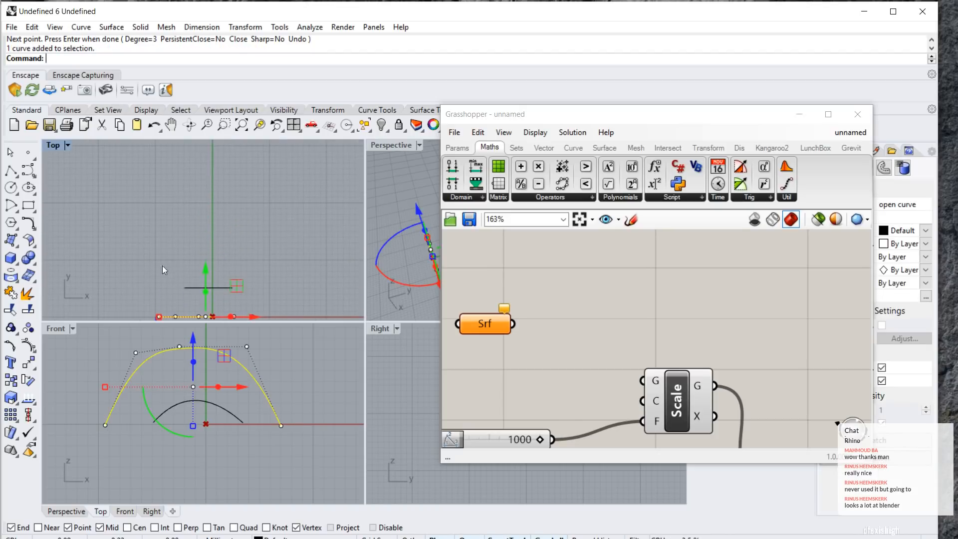
{"action": "left_click_drag", "start_coordinate": [204, 274], "coordinate": [214, 165]}
{"action": "right_click_drag", "start_coordinate": [232, 279], "coordinate": [236, 216]}
{"action": "left_click", "coordinate": [266, 355]}
Draw a medium degree-3 arch curve from nine control points between the low and tall arches in the Front viewport.
{"action": "left_click", "coordinate": [28, 170]}
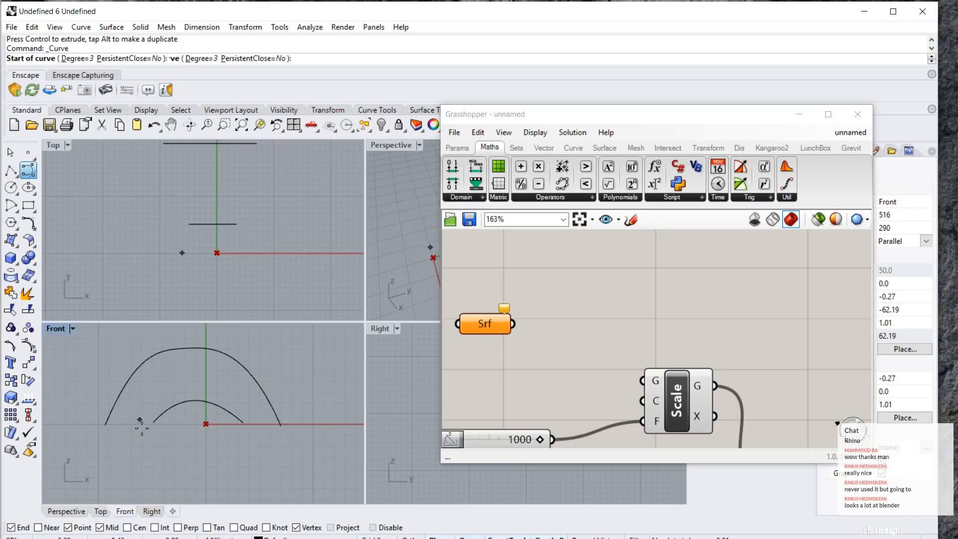
{"action": "left_click", "coordinate": [137, 425]}
{"action": "left_click", "coordinate": [153, 393]}
{"action": "left_click", "coordinate": [171, 370]}
{"action": "left_click", "coordinate": [191, 359]}
{"action": "left_click", "coordinate": [211, 362]}
{"action": "left_click", "coordinate": [233, 373]}
{"action": "left_click", "coordinate": [246, 386]}
{"action": "left_click", "coordinate": [251, 403]}
{"action": "left_click", "coordinate": [254, 423]}
{"action": "key", "text": "Return"}
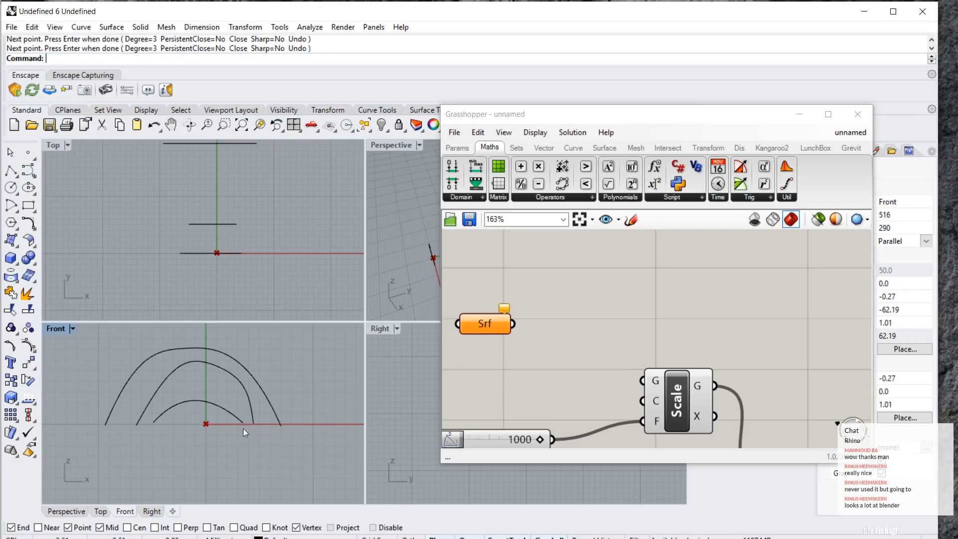
Move the low arch curve farther along the positive Y axis, between the medium and tall arches.
{"action": "left_click", "coordinate": [264, 225]}
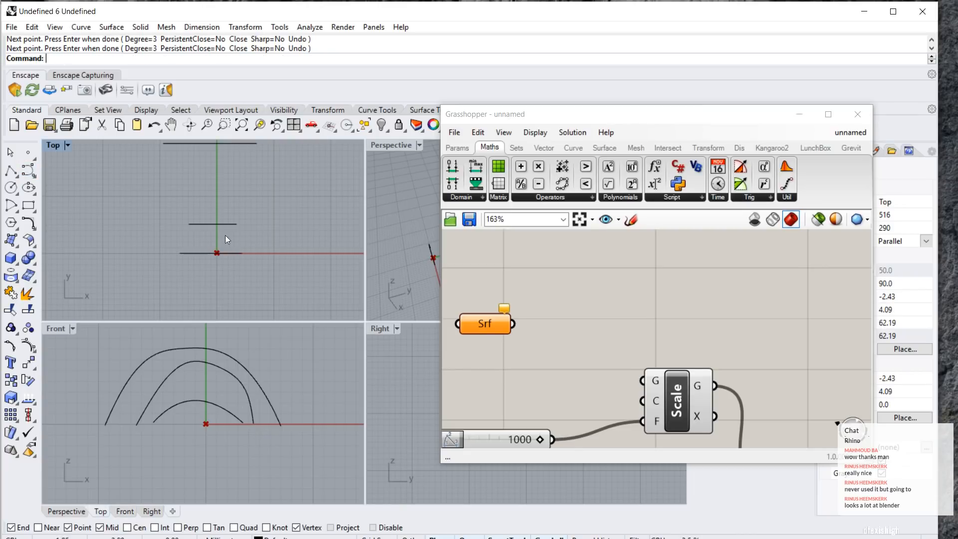
{"action": "left_click", "coordinate": [219, 223]}
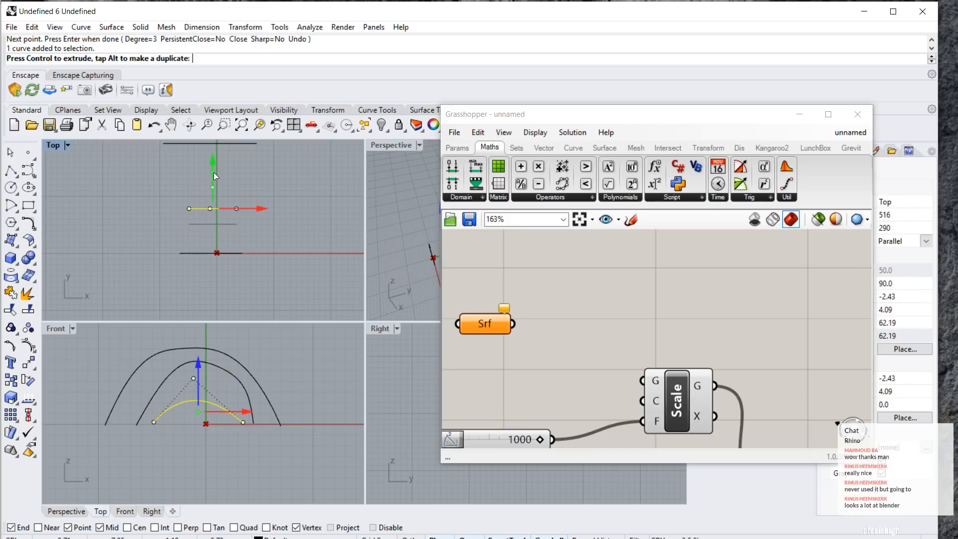
{"action": "left_click_drag", "start_coordinate": [213, 187], "coordinate": [212, 168]}
{"action": "left_click", "coordinate": [269, 252]}
Loft a surface through all three arch curves.
{"action": "scroll", "coordinate": [272, 239], "scroll_direction": "down", "scroll_amount": 2}
{"action": "left_click_drag", "start_coordinate": [274, 185], "coordinate": [179, 287]}
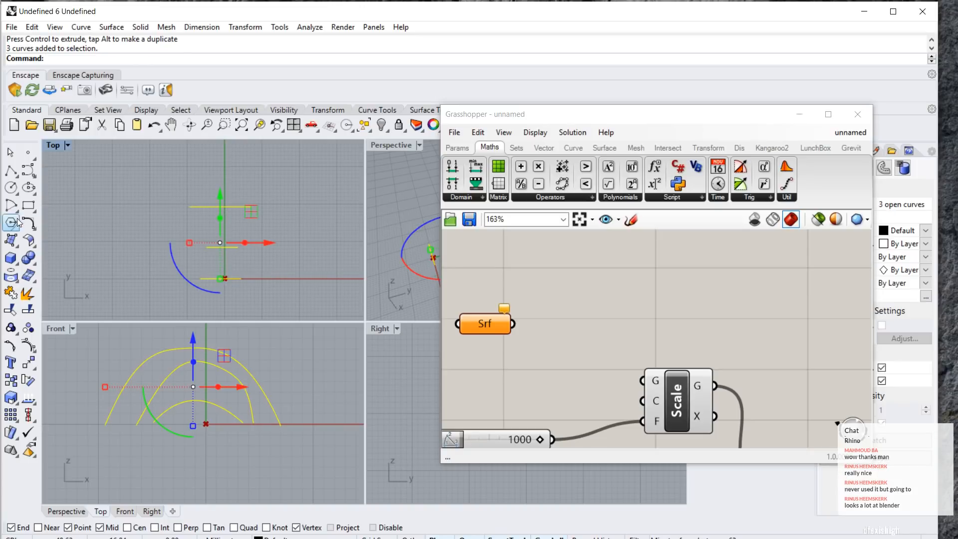
{"action": "left_click", "coordinate": [15, 243]}
{"action": "left_click", "coordinate": [15, 244]}
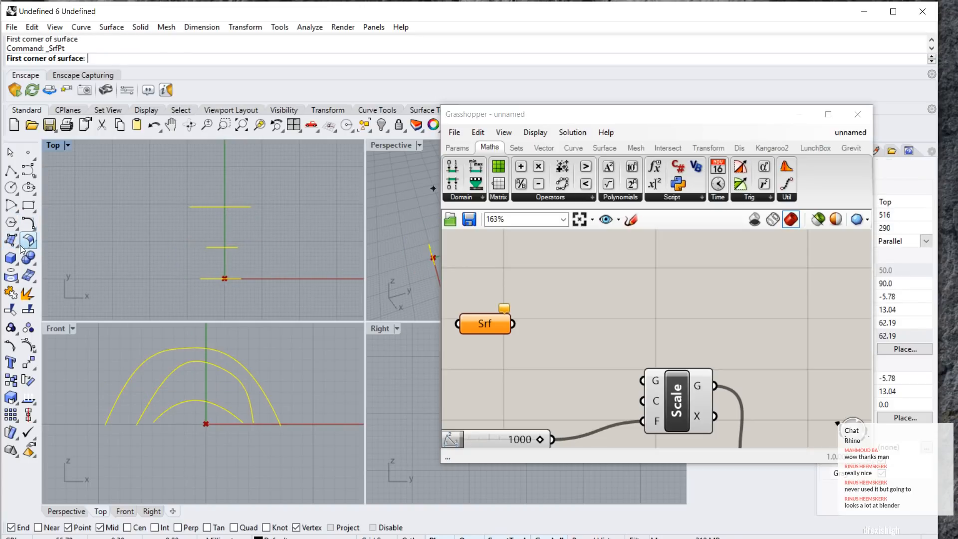
{"action": "left_click", "coordinate": [79, 248]}
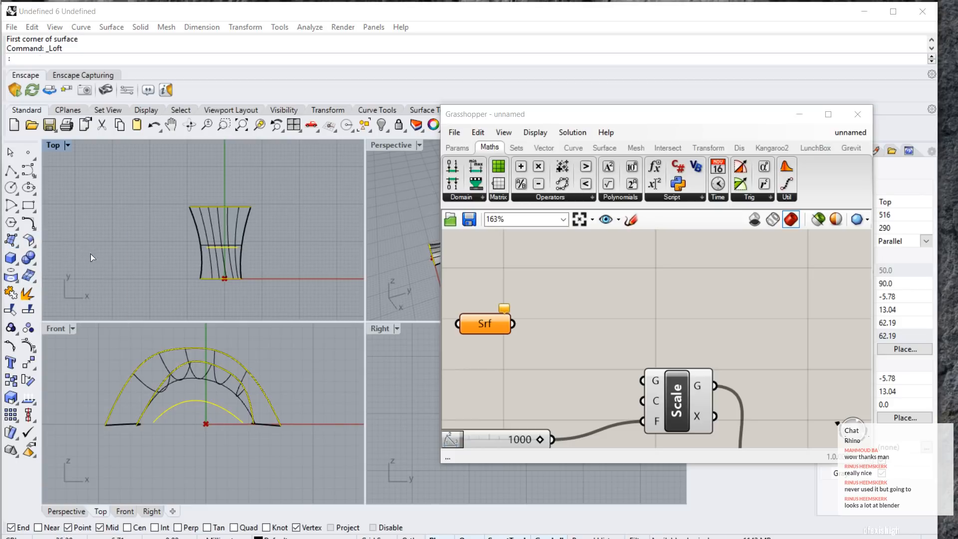
Set the Top viewport to Shaded display and maximize the Perspective viewport on the loft.
{"action": "left_click", "coordinate": [68, 146]}
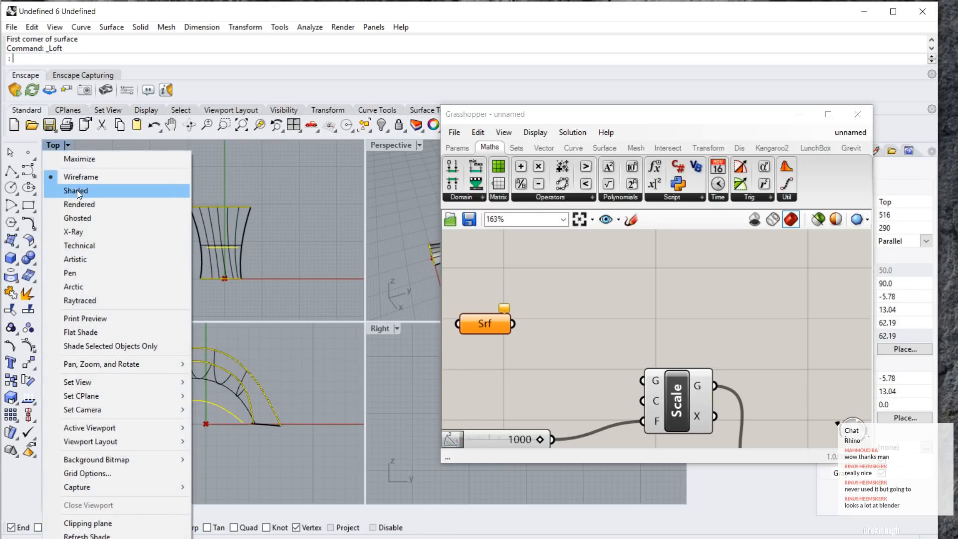
{"action": "left_click", "coordinate": [76, 190]}
{"action": "left_click", "coordinate": [419, 145]}
{"action": "left_click", "coordinate": [404, 159]}
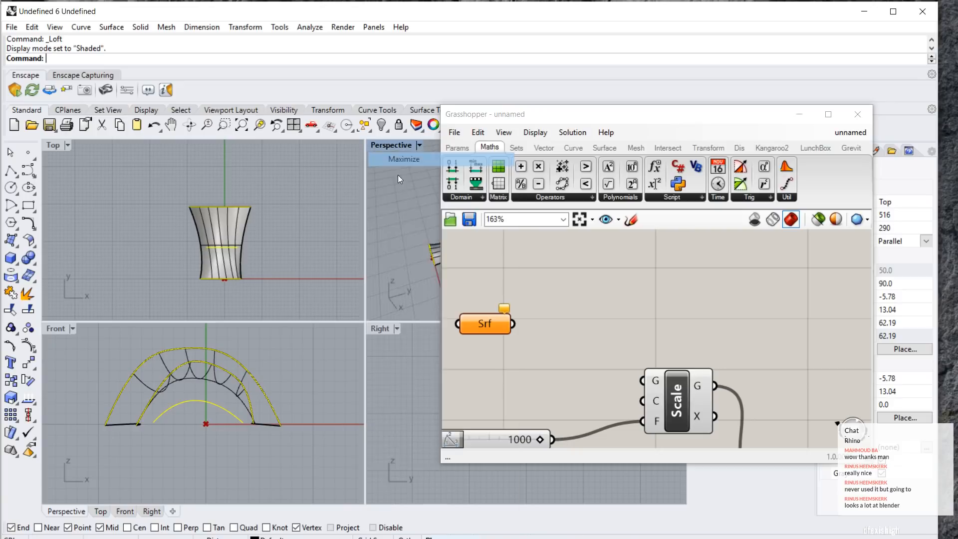
{"action": "scroll", "coordinate": [202, 369], "scroll_direction": "up", "scroll_amount": 3}
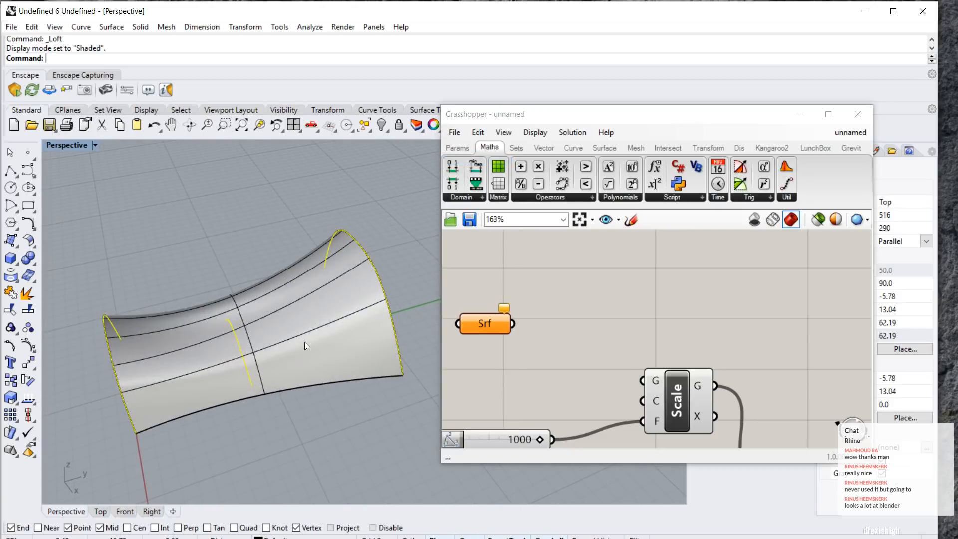
Try to reference the lofted surface in Grasshopper's Srf parameter and undo the last two actions in Rhino.
{"action": "right_click", "coordinate": [492, 324]}
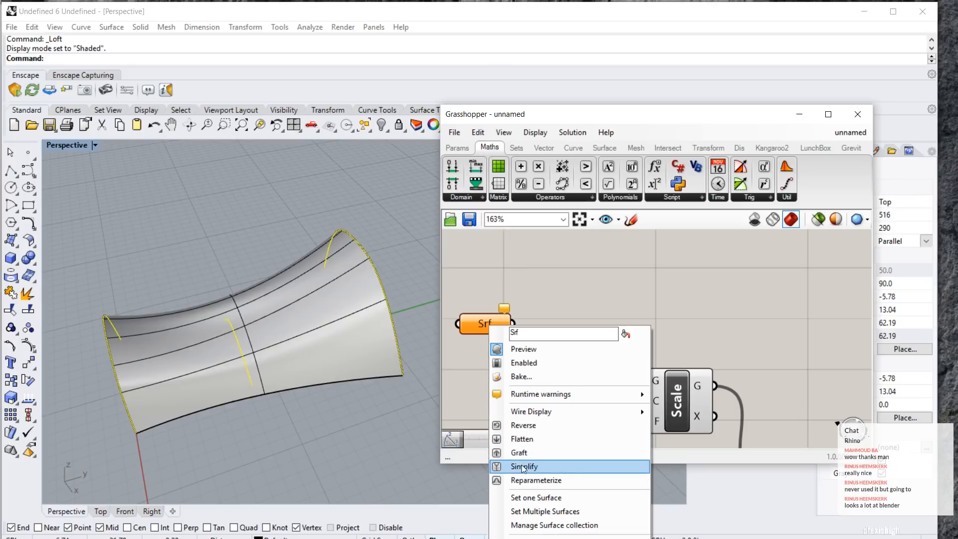
{"action": "left_click", "coordinate": [527, 495]}
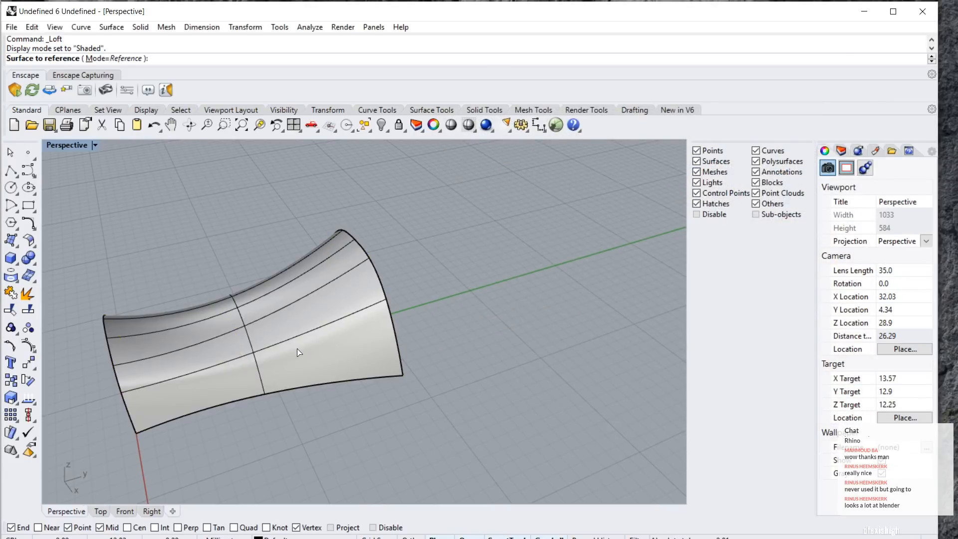
{"action": "scroll", "coordinate": [308, 358], "scroll_direction": "down", "scroll_amount": 1}
{"action": "scroll", "coordinate": [306, 356], "scroll_direction": "up", "scroll_amount": 1}
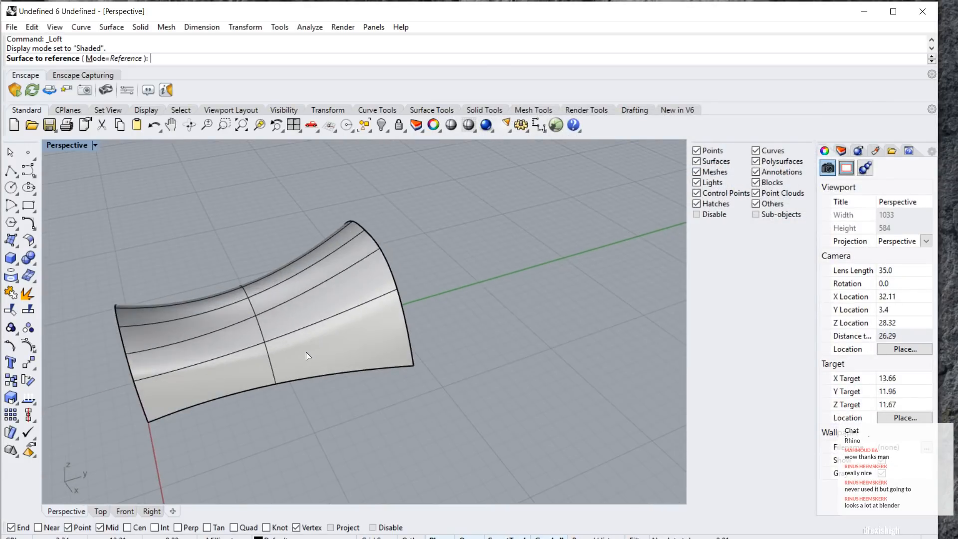
{"action": "left_click", "coordinate": [309, 357]}
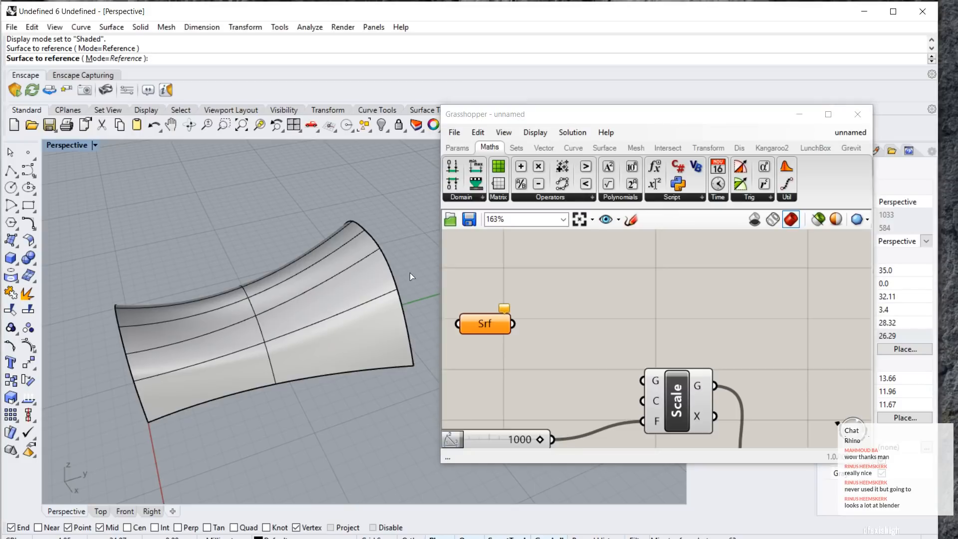
{"action": "key", "text": "ctrl+z"}
{"action": "key", "text": "ctrl+z"}
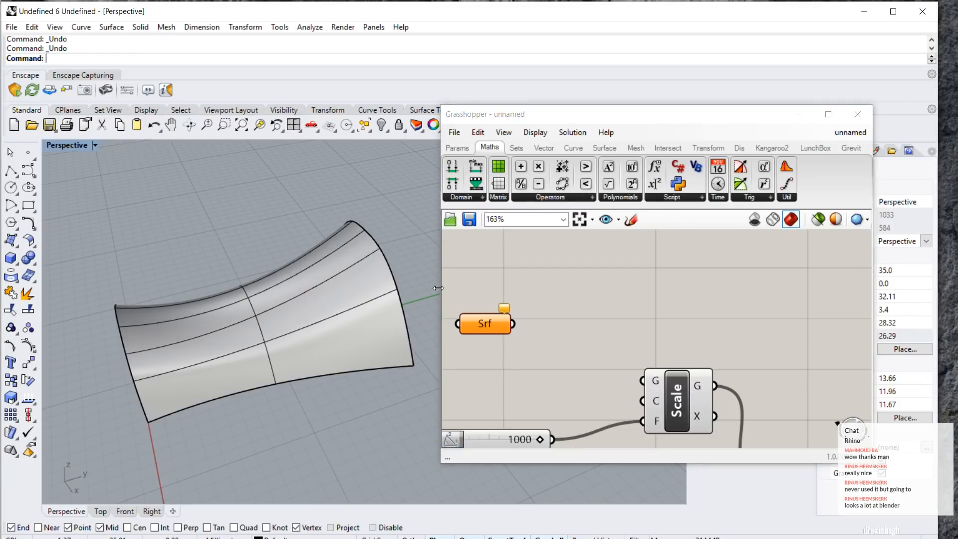
Delete the unused Srf parameter from the Grasshopper canvas.
{"action": "left_click", "coordinate": [463, 297]}
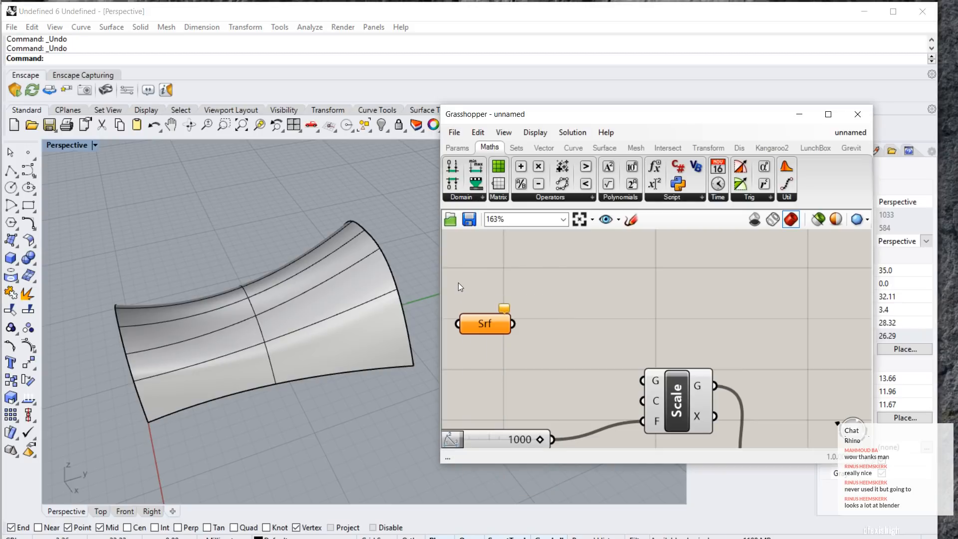
{"action": "left_click", "coordinate": [396, 261]}
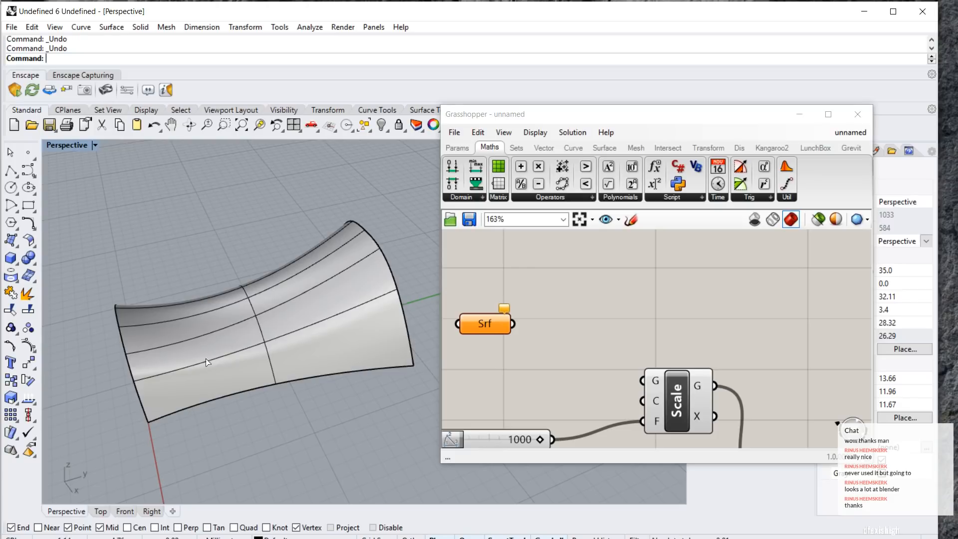
{"action": "left_click", "coordinate": [491, 331]}
{"action": "key", "text": "Delete"}
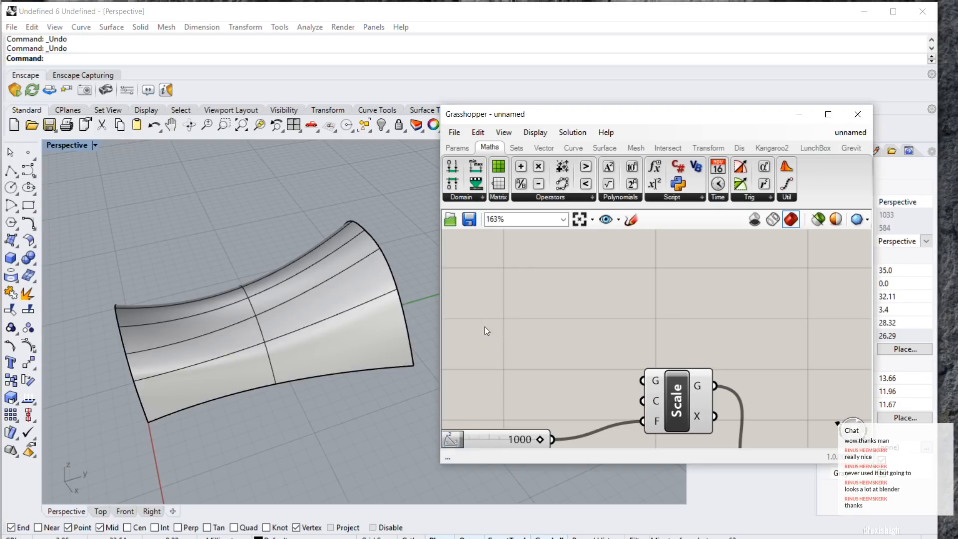
Remove the existing lofted surface in Rhino and loft a new surface through the three arch curves.
{"action": "left_click", "coordinate": [306, 308]}
{"action": "left_click", "coordinate": [801, 114]}
{"action": "right_click_drag", "start_coordinate": [402, 308], "coordinate": [402, 265]}
{"action": "scroll", "coordinate": [245, 388], "scroll_direction": "up", "scroll_amount": 3}
{"action": "left_click_drag", "start_coordinate": [454, 209], "coordinate": [249, 411]}
{"action": "left_click", "coordinate": [18, 247]}
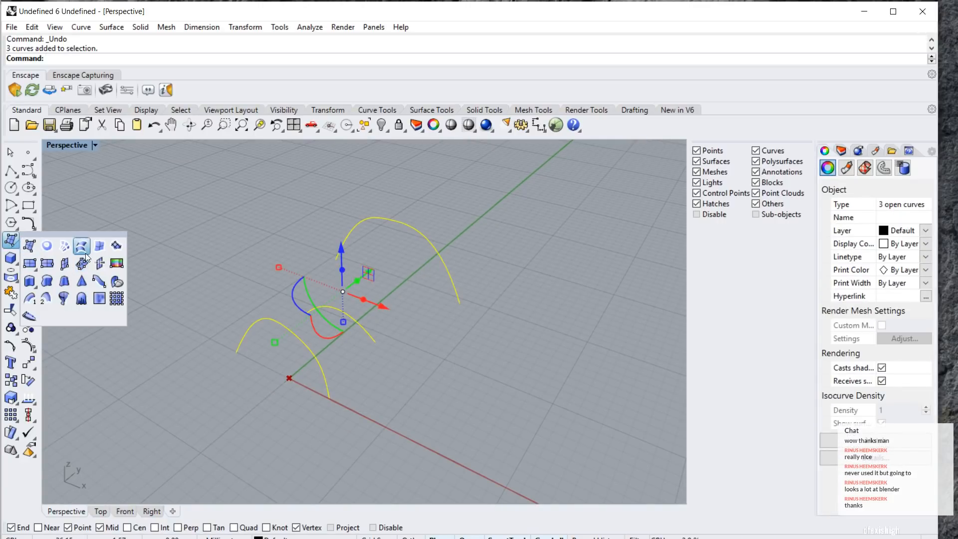
{"action": "left_click", "coordinate": [82, 248]}
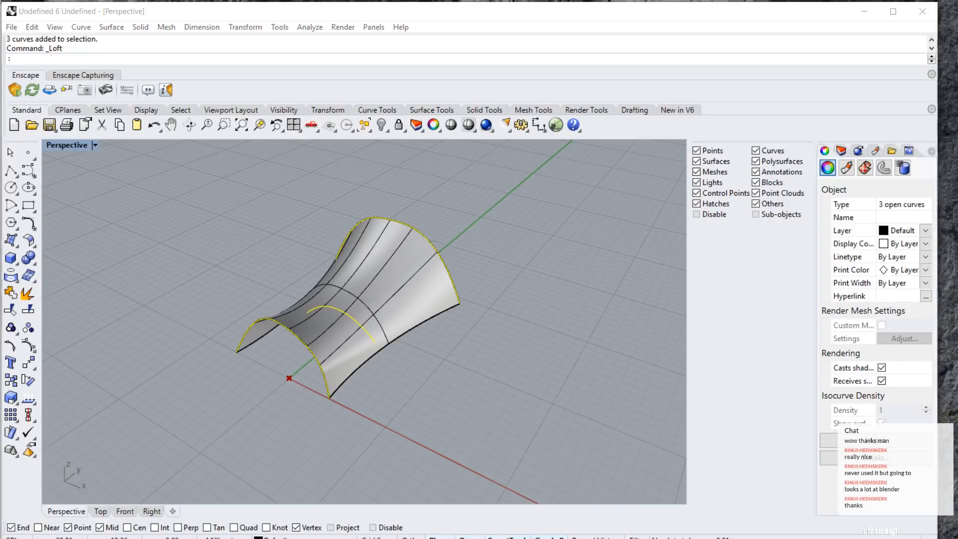
{"action": "key", "text": "Return"}
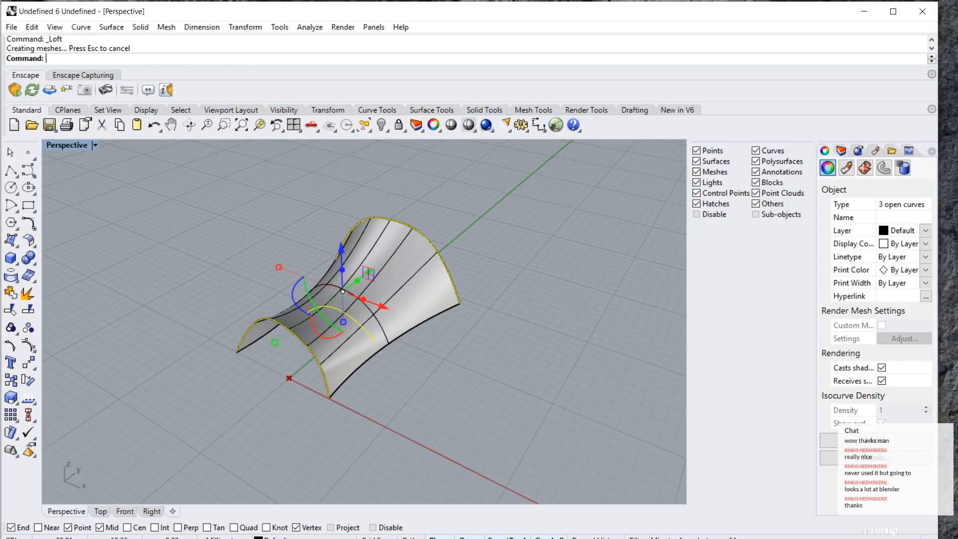
Reopen Grasshopper and add a Surface parameter upstream of the Scale component.
{"action": "left_click", "coordinate": [557, 125]}
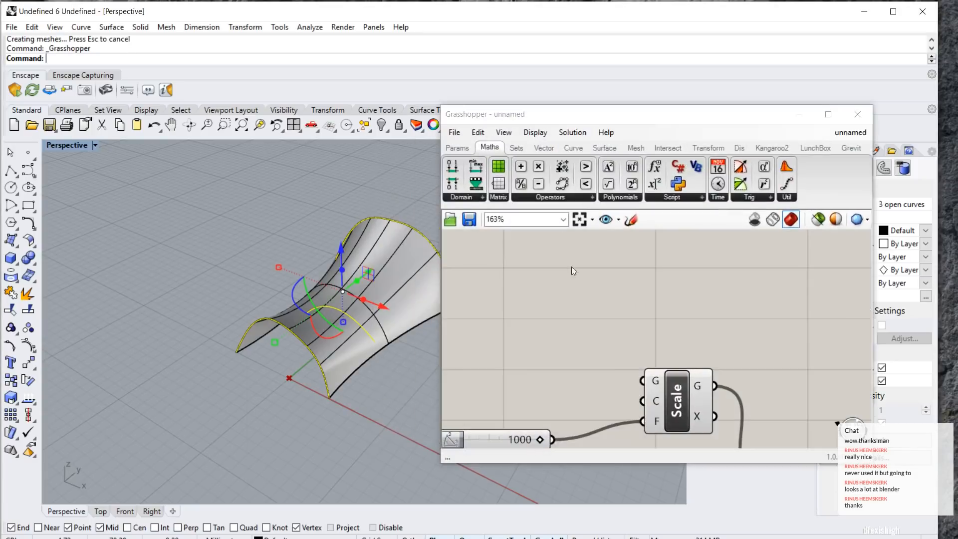
{"action": "scroll", "coordinate": [504, 328], "scroll_direction": "down", "scroll_amount": 2}
{"action": "scroll", "coordinate": [492, 328], "scroll_direction": "up", "scroll_amount": 3}
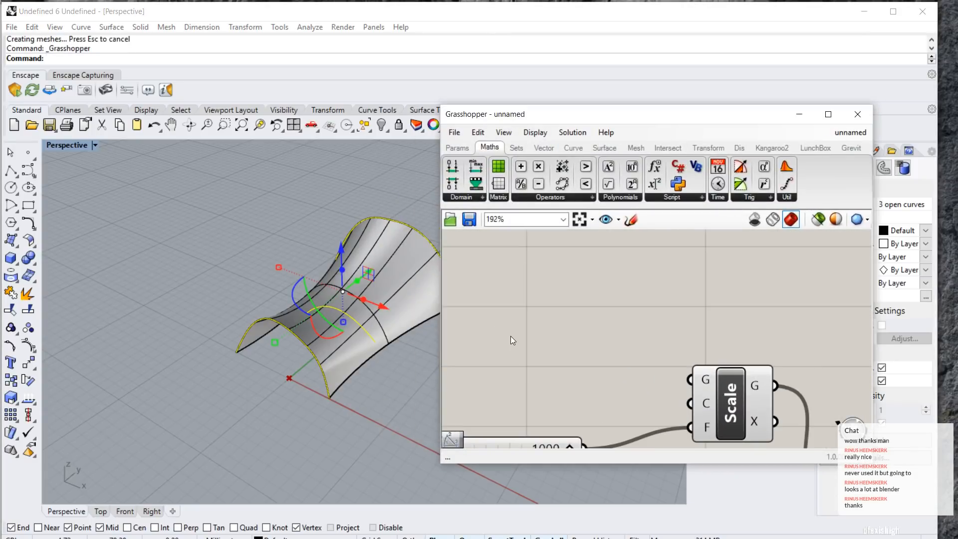
{"action": "double_click", "coordinate": [509, 335]}
{"action": "type", "text": "sur"}
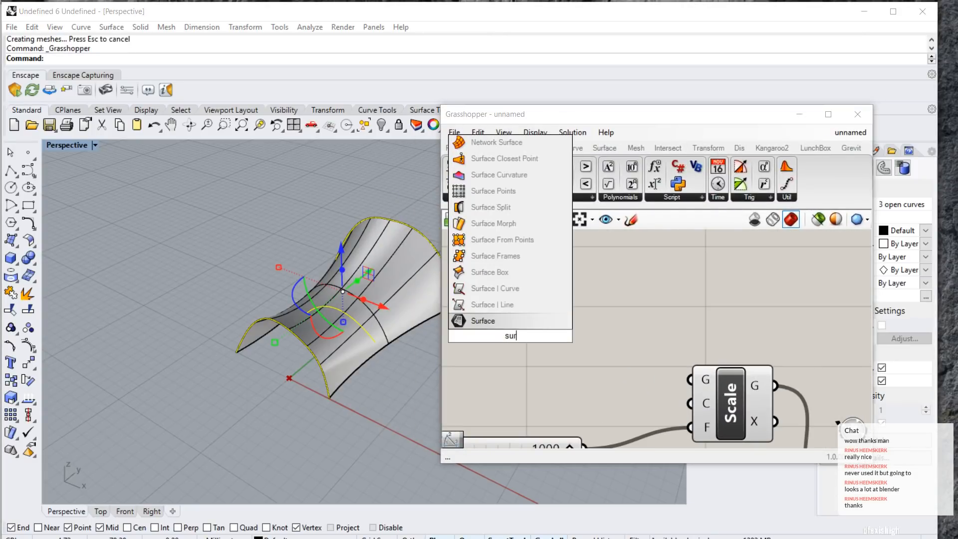
{"action": "left_click", "coordinate": [524, 321]}
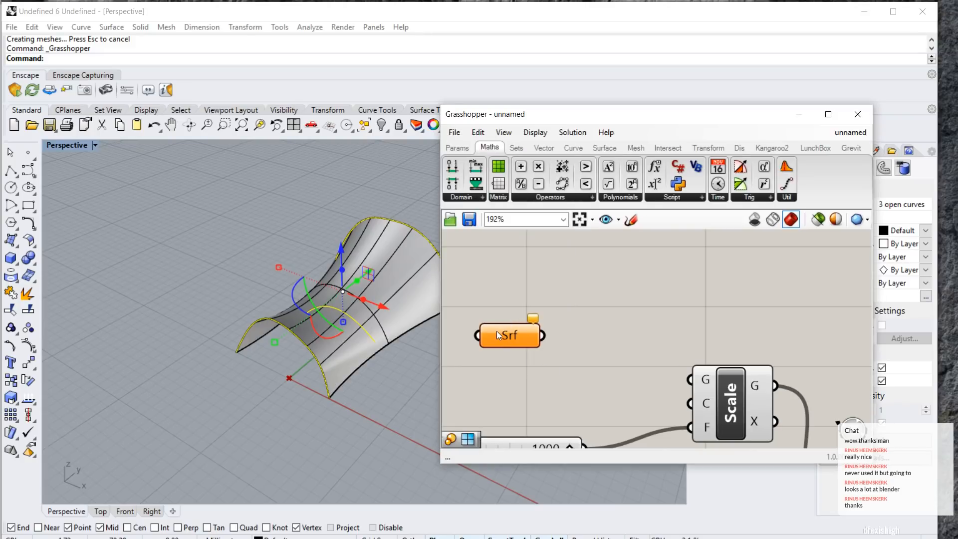
Reference the new lofted surface in the Srf parameter and connect it to the Scale component's G input.
{"action": "right_click", "coordinate": [496, 331]}
{"action": "left_click", "coordinate": [537, 507]}
{"action": "left_click", "coordinate": [348, 344]}
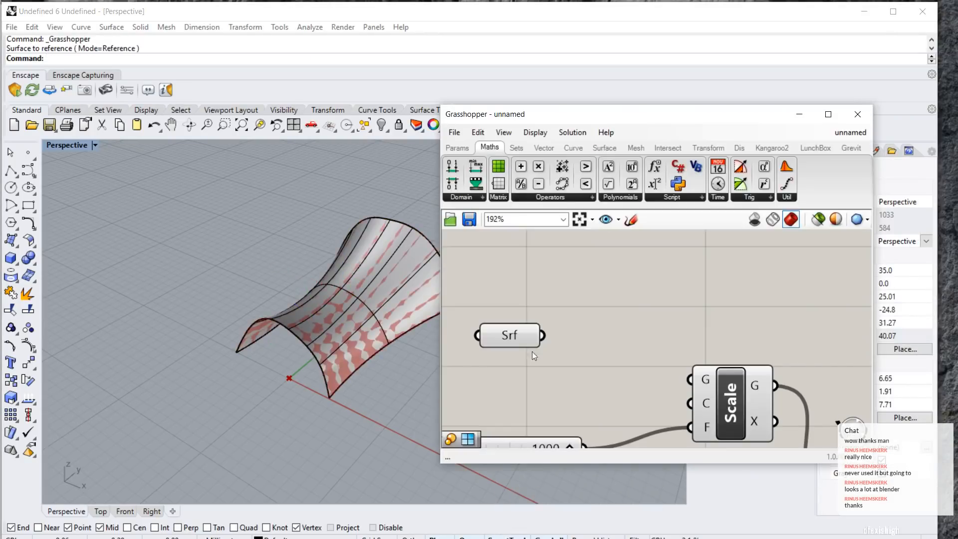
{"action": "left_click_drag", "start_coordinate": [546, 335], "coordinate": [690, 379]}
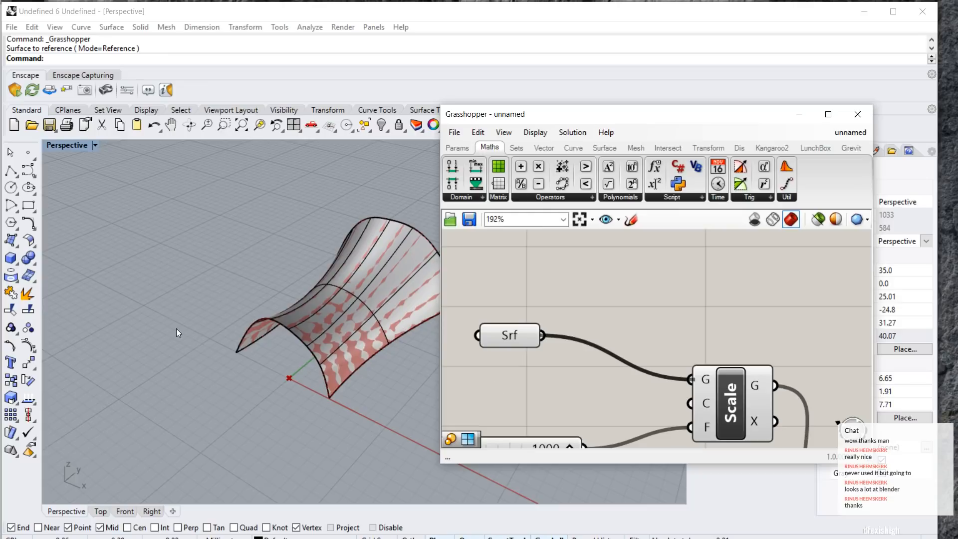
{"action": "scroll", "coordinate": [205, 348], "scroll_direction": "down", "scroll_amount": 6}
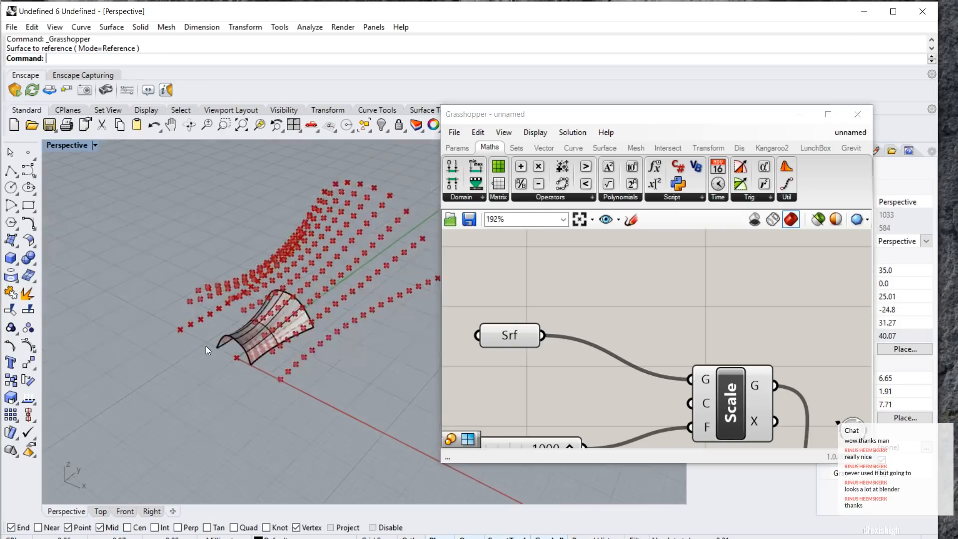
{"action": "scroll", "coordinate": [257, 285], "scroll_direction": "up", "scroll_amount": 6}
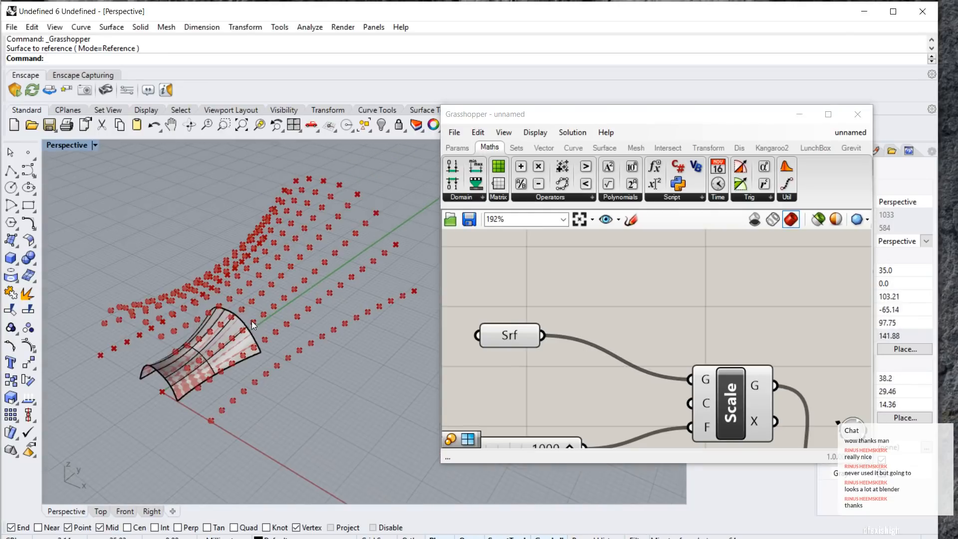
{"action": "scroll", "coordinate": [578, 383], "scroll_direction": "down", "scroll_amount": 2}
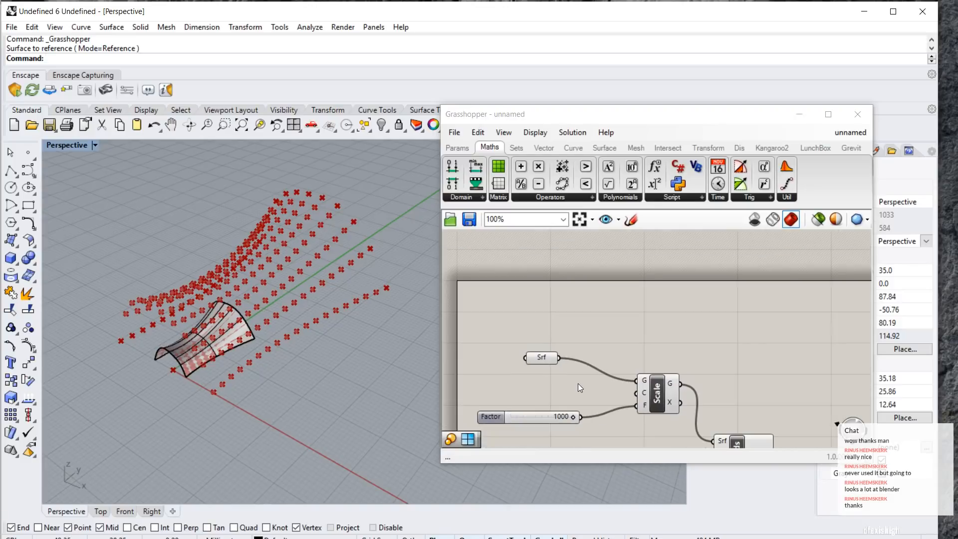
Connect the Button to the Send input of the Grevit Send component.
{"action": "scroll", "coordinate": [585, 388], "scroll_direction": "up", "scroll_amount": 1}
{"action": "scroll", "coordinate": [648, 327], "scroll_direction": "down", "scroll_amount": 4}
{"action": "right_click_drag", "start_coordinate": [668, 325], "coordinate": [523, 307]}
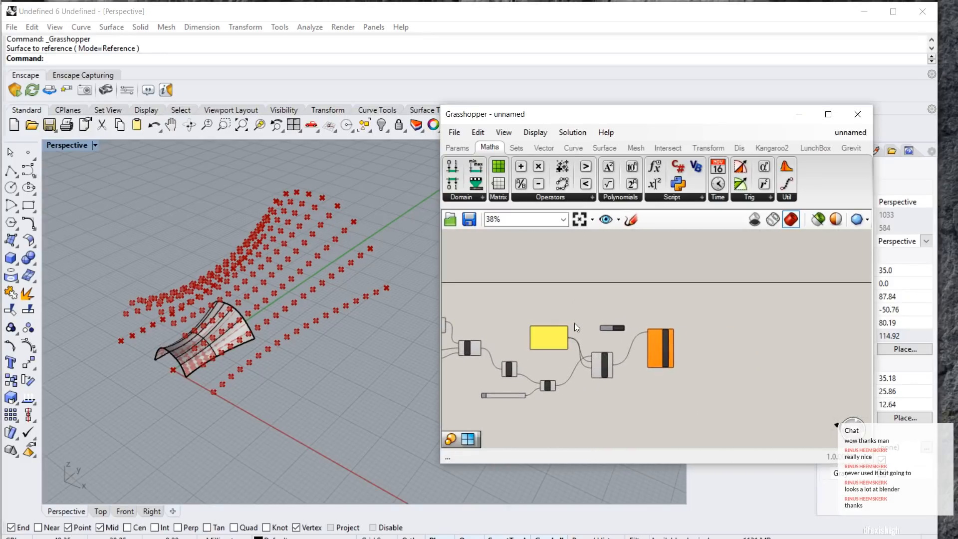
{"action": "scroll", "coordinate": [639, 344], "scroll_direction": "up", "scroll_amount": 4}
{"action": "left_click_drag", "start_coordinate": [617, 301], "coordinate": [681, 332]}
Switch to Revit and run Grevit to receive the adaptive components from Grasshopper.
{"action": "left_click", "coordinate": [344, 537]}
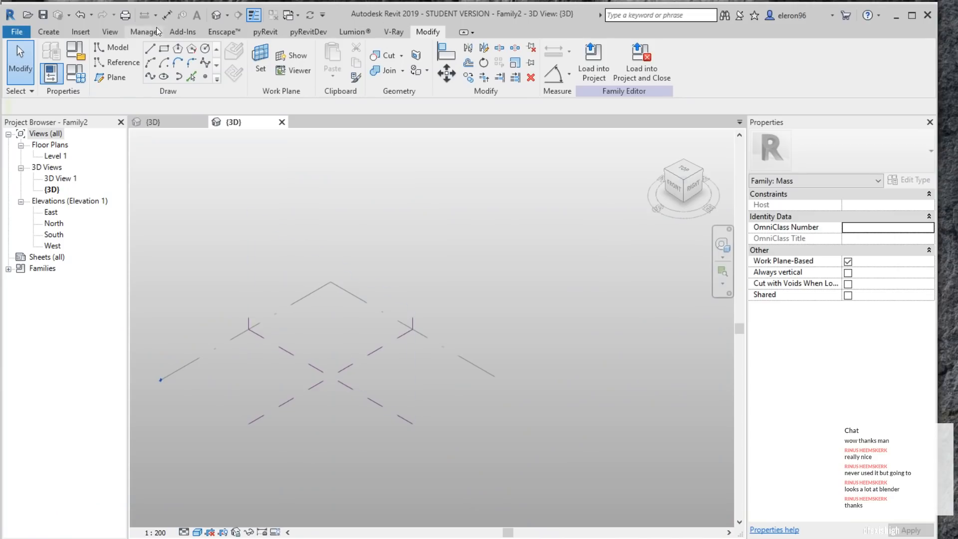
{"action": "left_click", "coordinate": [180, 32]}
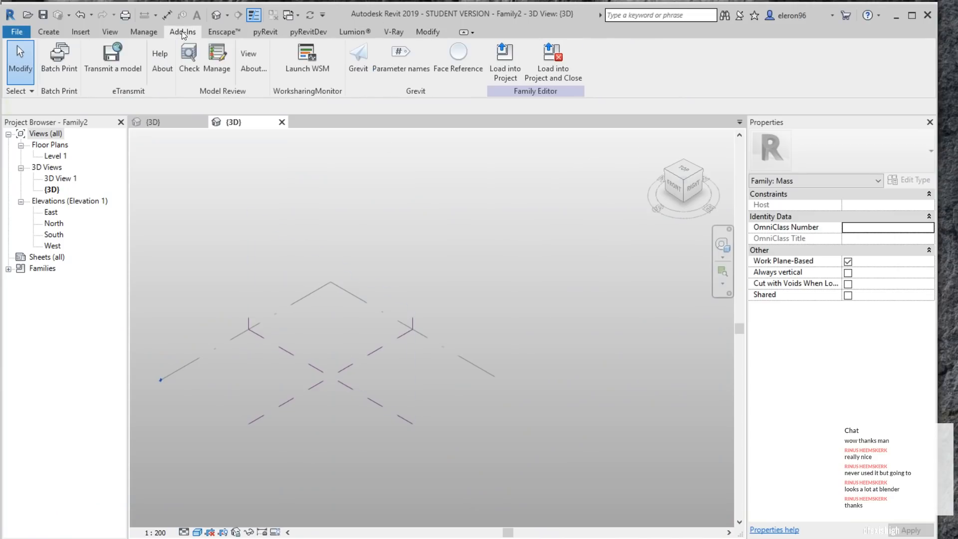
{"action": "left_click", "coordinate": [356, 72]}
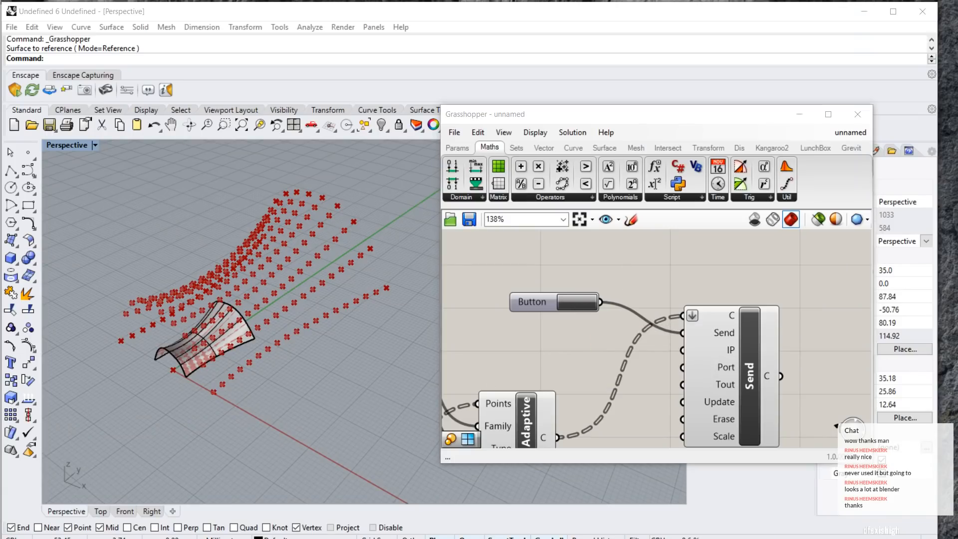
{"action": "left_click", "coordinate": [865, 11]}
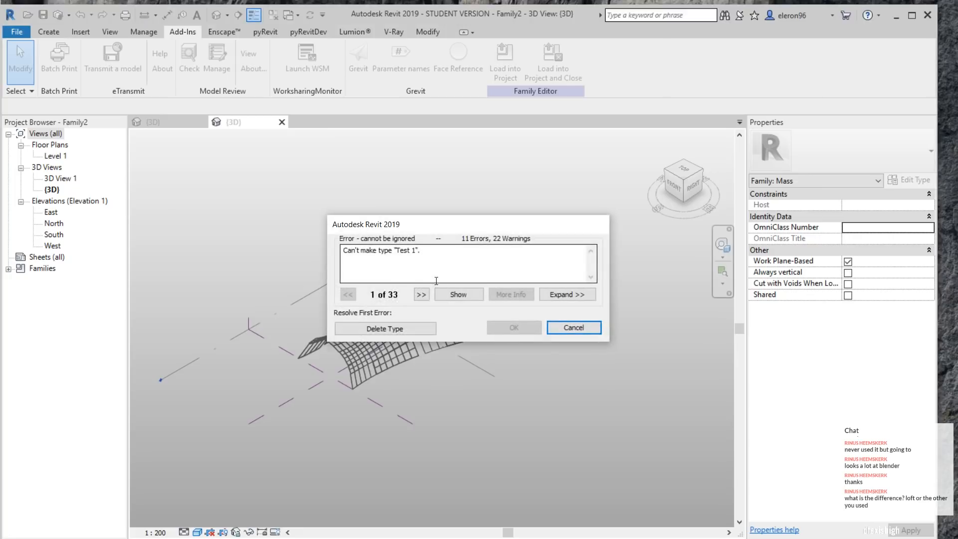
Resolve the import error by deleting the Test 1 type, and inspect the imported panels in the 3D view.
{"action": "left_click", "coordinate": [399, 328]}
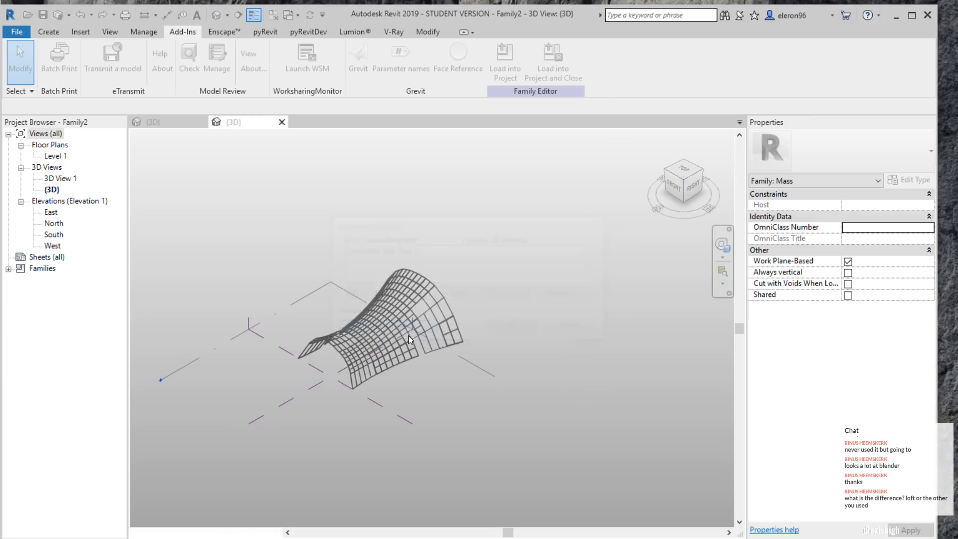
{"action": "scroll", "coordinate": [412, 334], "scroll_direction": "up", "scroll_amount": 5}
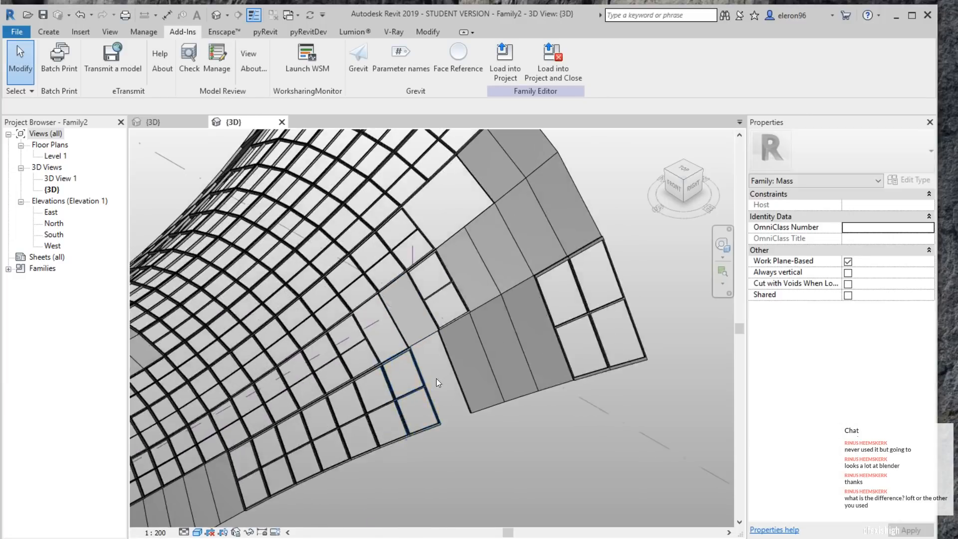
{"action": "scroll", "coordinate": [439, 374], "scroll_direction": "down", "scroll_amount": 5}
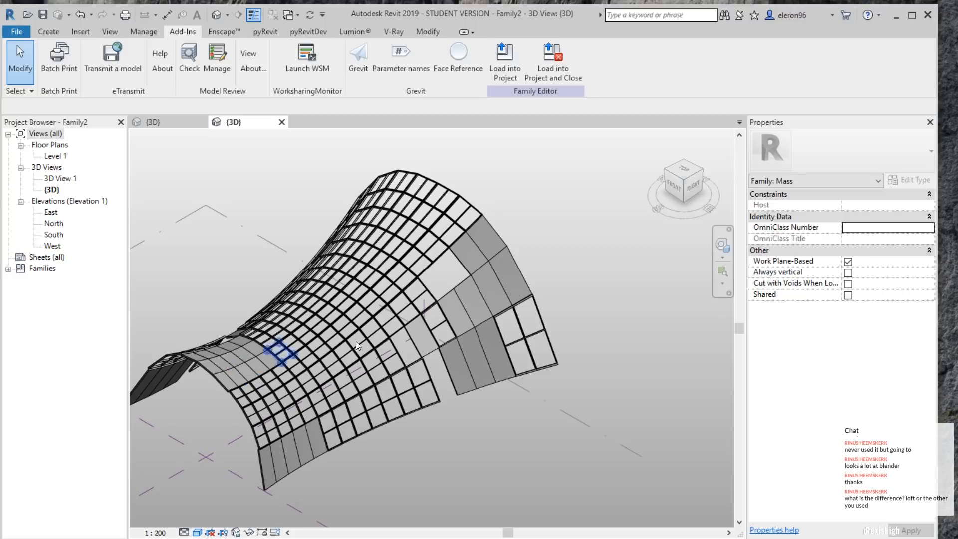
{"action": "scroll", "coordinate": [411, 349], "scroll_direction": "down", "scroll_amount": 2}
{"action": "scroll", "coordinate": [382, 322], "scroll_direction": "up", "scroll_amount": 1}
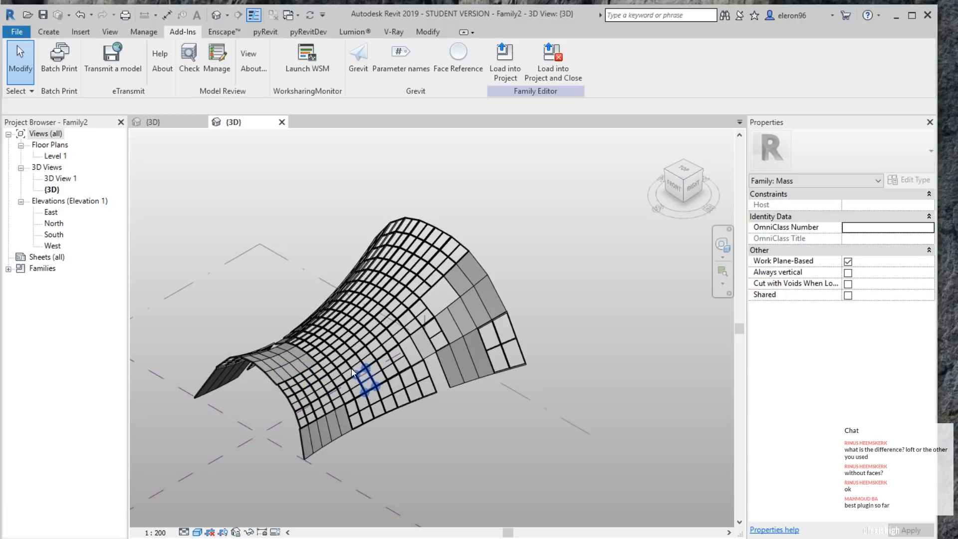
Delete all imported adaptive panels from the mass family and minimize Revit.
{"action": "left_click_drag", "start_coordinate": [175, 211], "coordinate": [571, 475]}
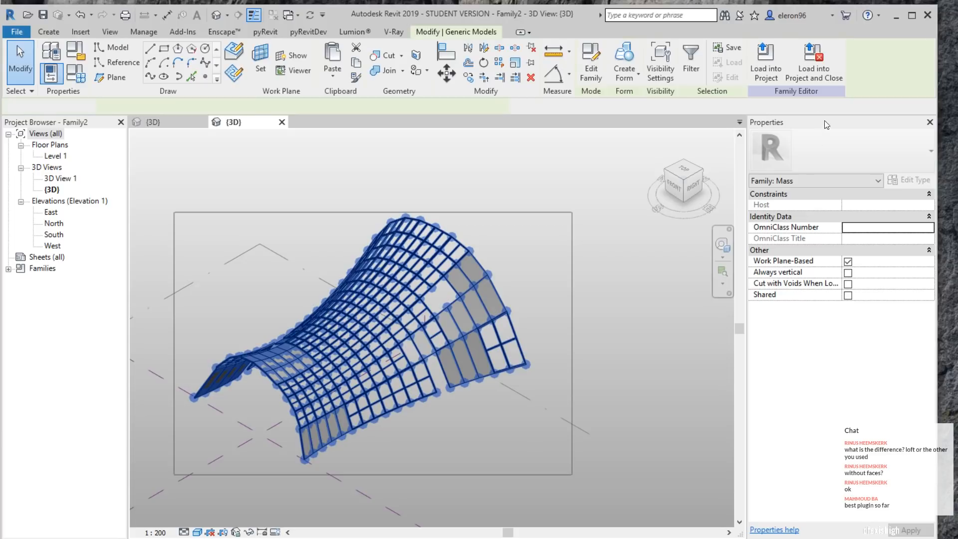
{"action": "key", "text": "Delete"}
{"action": "left_click", "coordinate": [896, 16]}
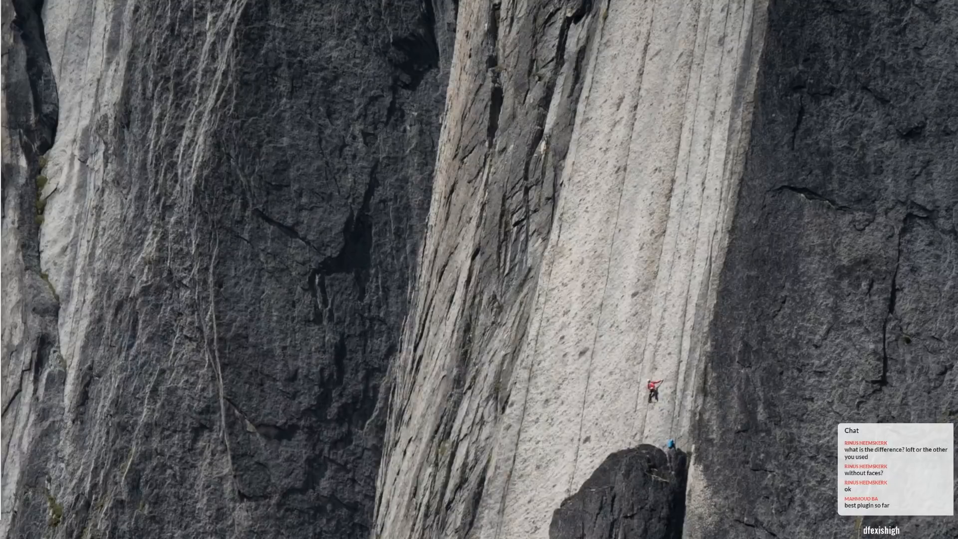
Switch back to Grasshopper, enlarge its window and display the Grevit component set.
{"action": "key", "text": "alt+Tab"}
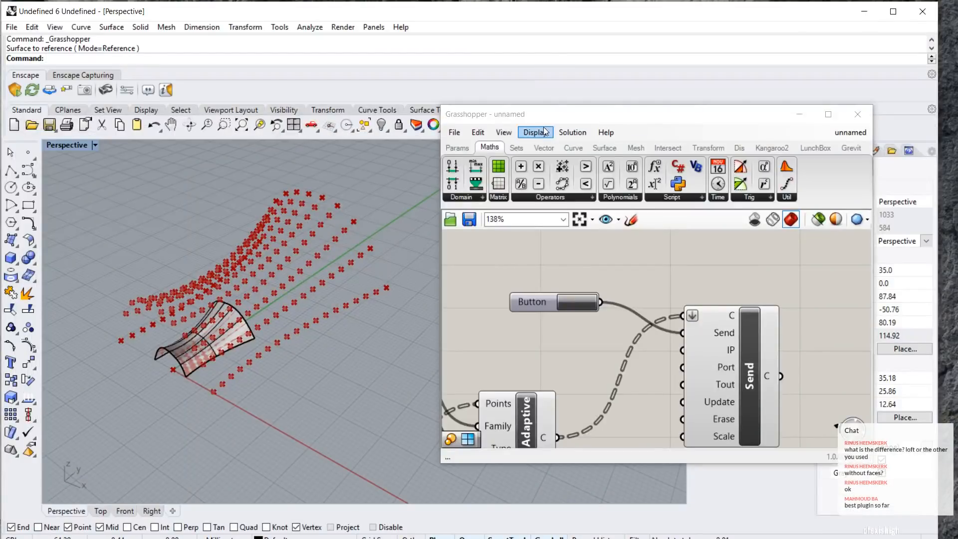
{"action": "left_click_drag", "start_coordinate": [440, 106], "coordinate": [70, 50]}
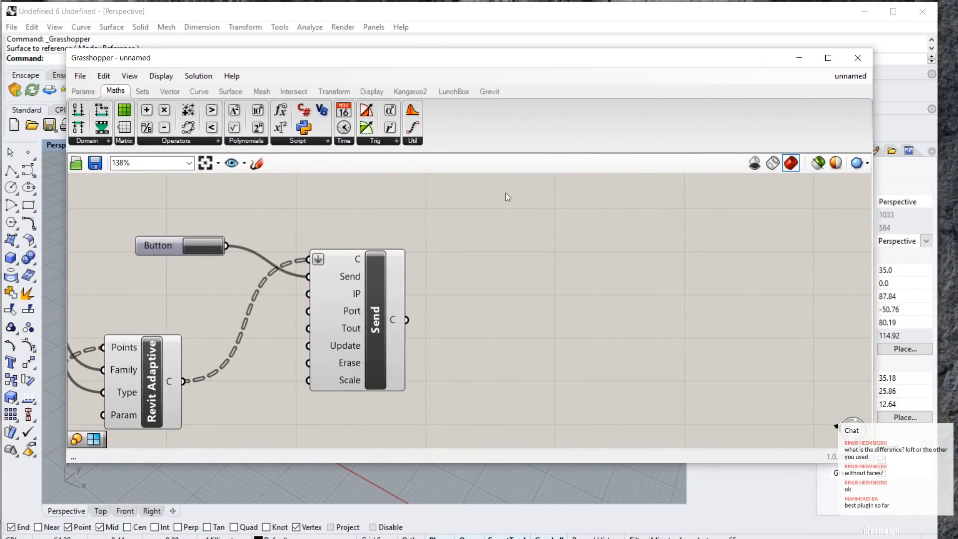
{"action": "left_click", "coordinate": [485, 93]}
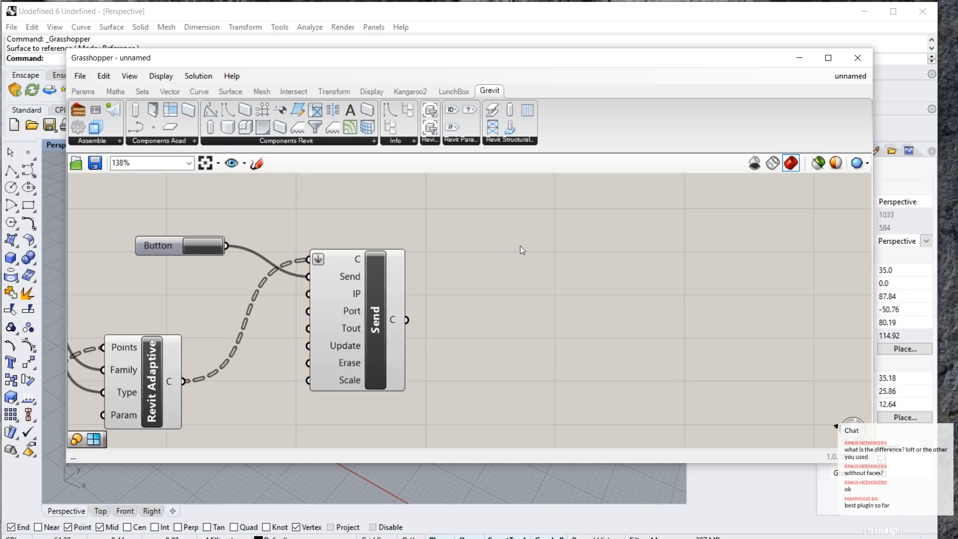
Review the Grasshopper definition from the Srf parameter through Scale, Quads and DeBrep, and minimize Grasshopper and Rhino.
{"action": "scroll", "coordinate": [507, 260], "scroll_direction": "down", "scroll_amount": 5}
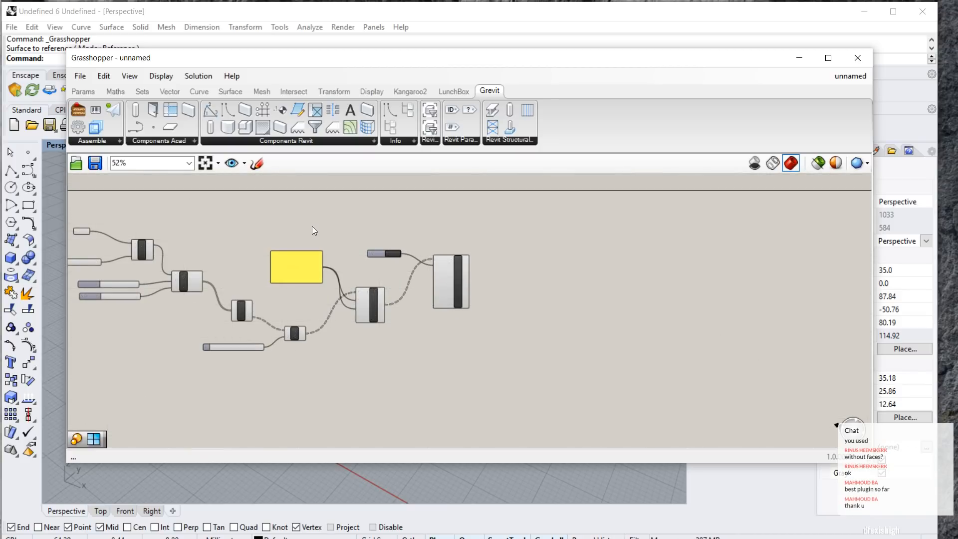
{"action": "right_click_drag", "start_coordinate": [312, 226], "coordinate": [523, 289]}
{"action": "scroll", "coordinate": [307, 317], "scroll_direction": "up", "scroll_amount": 2}
{"action": "scroll", "coordinate": [307, 317], "scroll_direction": "up", "scroll_amount": 3}
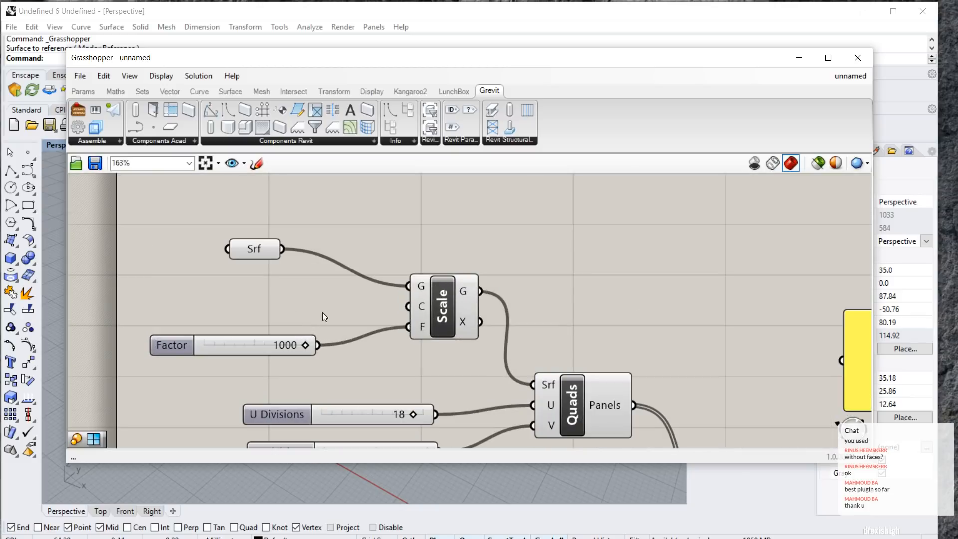
{"action": "scroll", "coordinate": [622, 311], "scroll_direction": "down", "scroll_amount": 2}
{"action": "middle_click", "coordinate": [632, 320]}
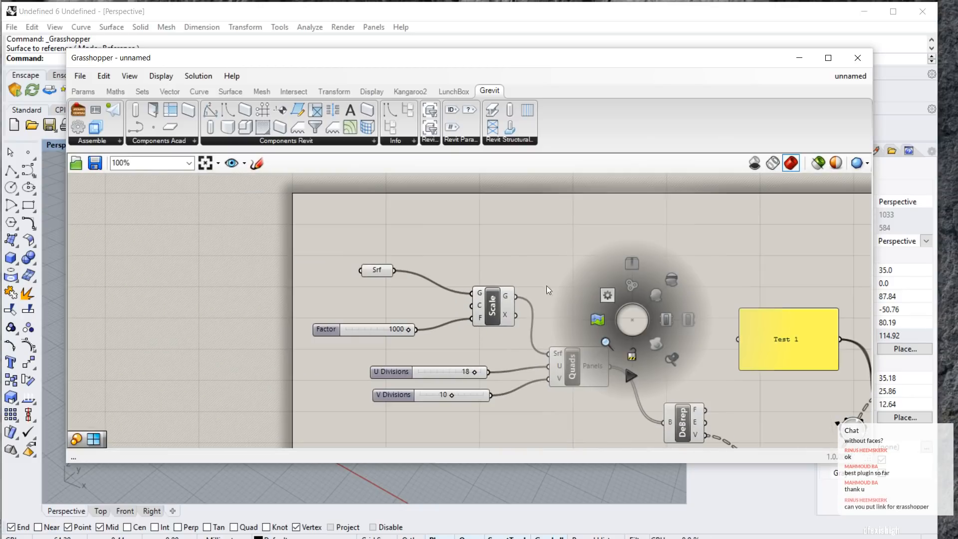
{"action": "right_click_drag", "start_coordinate": [551, 283], "coordinate": [505, 249]}
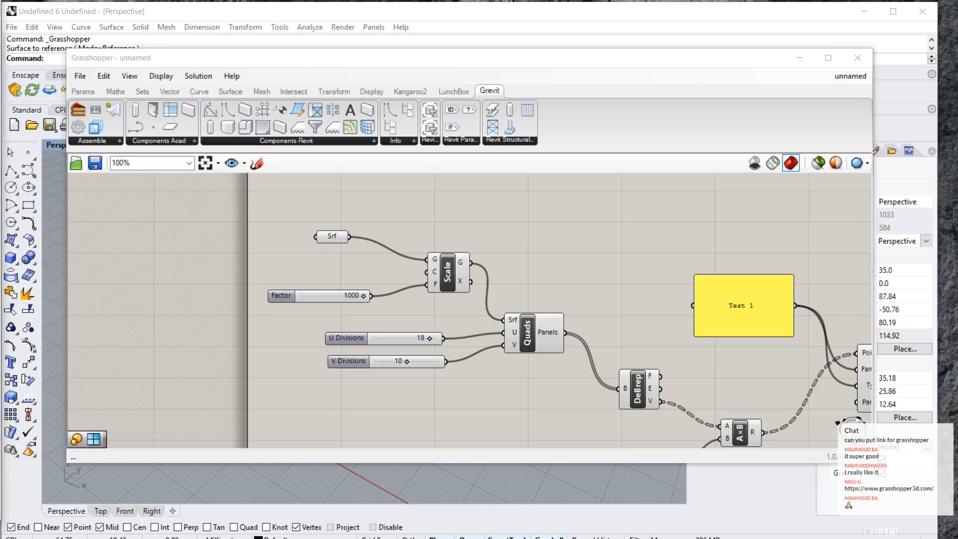
{"action": "left_click", "coordinate": [798, 58]}
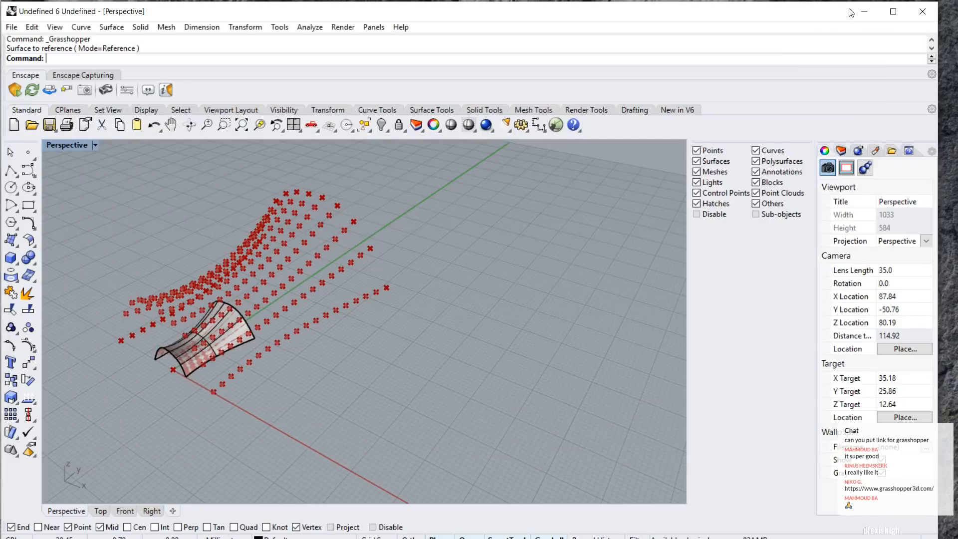
{"action": "left_click", "coordinate": [867, 9]}
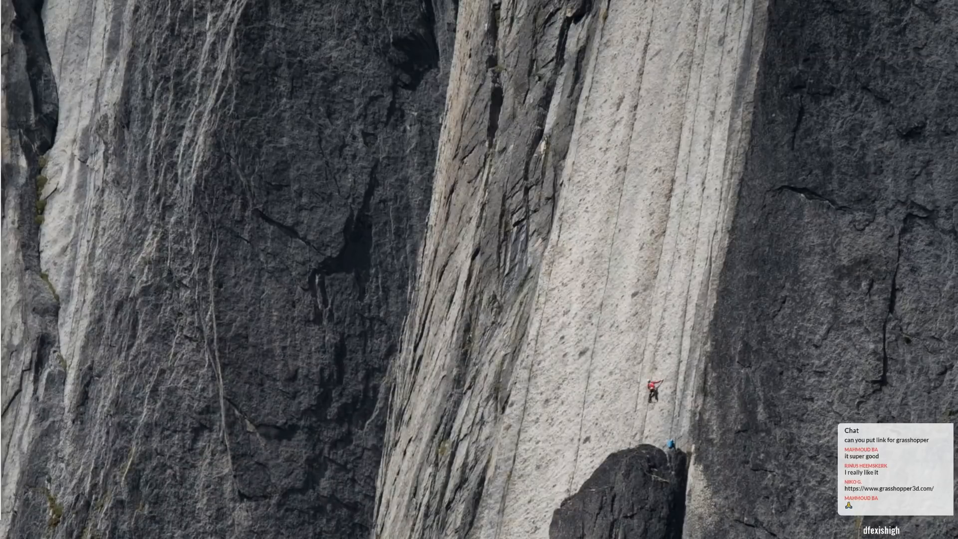
Switch to Revit and sketch a circle with a radius of about 19000 centred on the reference planes' intersection.
{"action": "left_click", "coordinate": [334, 538]}
{"action": "mouse_move", "coordinate": [345, 433]}
{"action": "middle_mouse_down"}
{"action": "mouse_move", "coordinate": [374, 428]}
{"action": "mouse_move", "coordinate": [451, 368]}
{"action": "middle_mouse_up"}
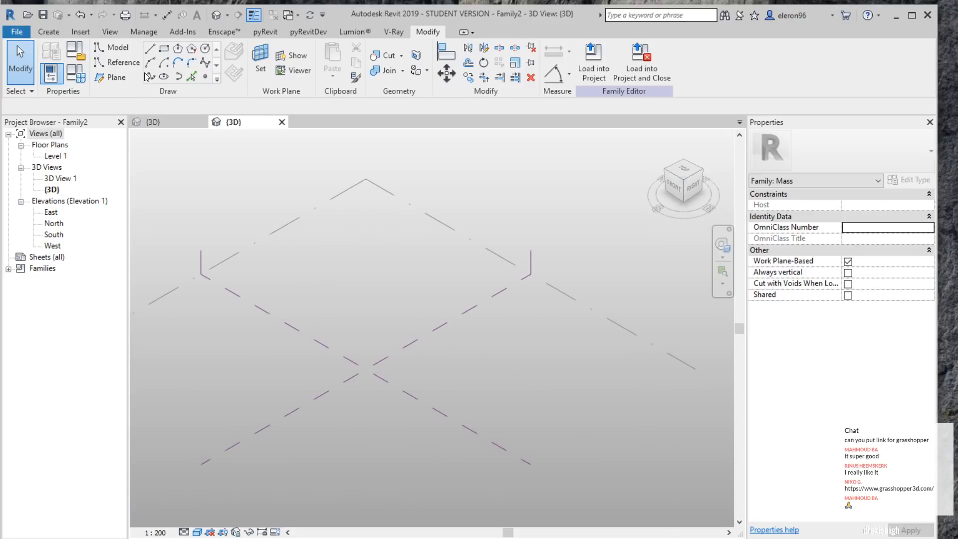
{"action": "left_click", "coordinate": [205, 49]}
{"action": "left_click", "coordinate": [364, 369]}
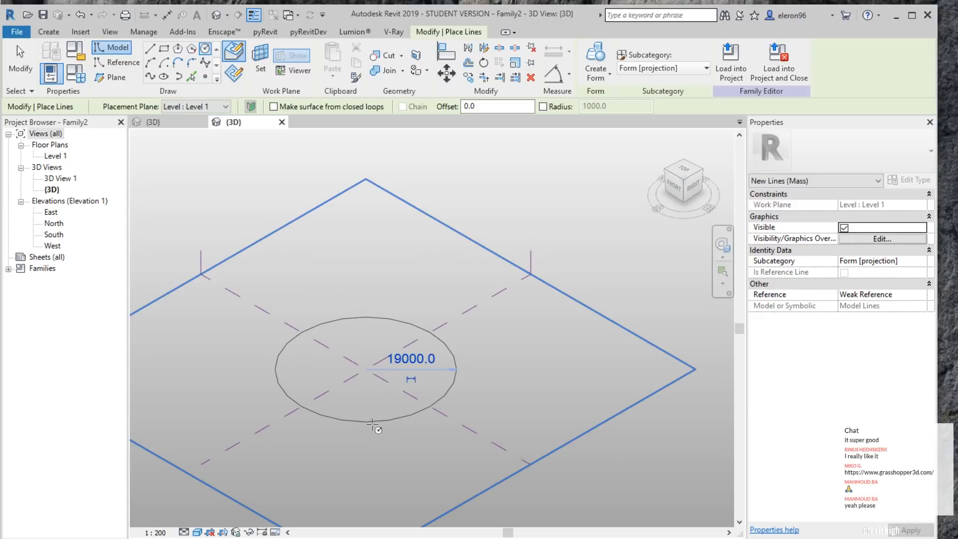
{"action": "left_click", "coordinate": [380, 424]}
{"action": "key", "text": "Escape"}
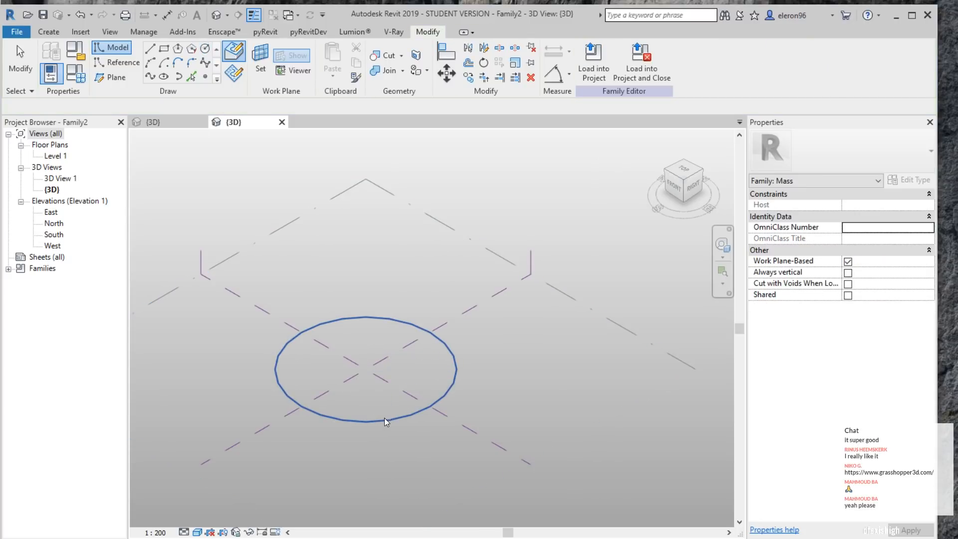
Create a solid cylinder form from the circle.
{"action": "left_click", "coordinate": [383, 420]}
{"action": "left_click", "coordinate": [595, 61]}
{"action": "left_click", "coordinate": [289, 522]}
Divide the cylinder's curved side face and turn on Nodes in its surface representation.
{"action": "left_click", "coordinate": [356, 381]}
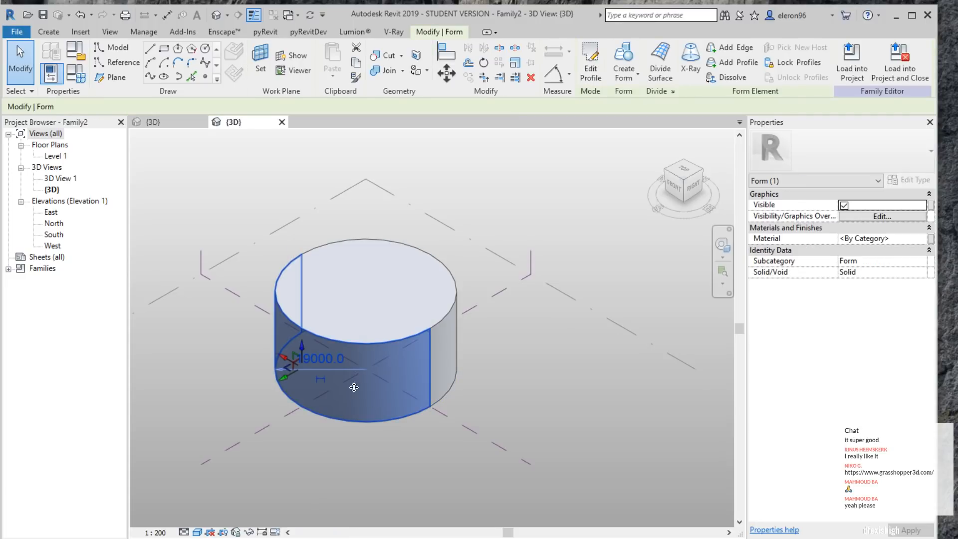
{"action": "left_click", "coordinate": [660, 61]}
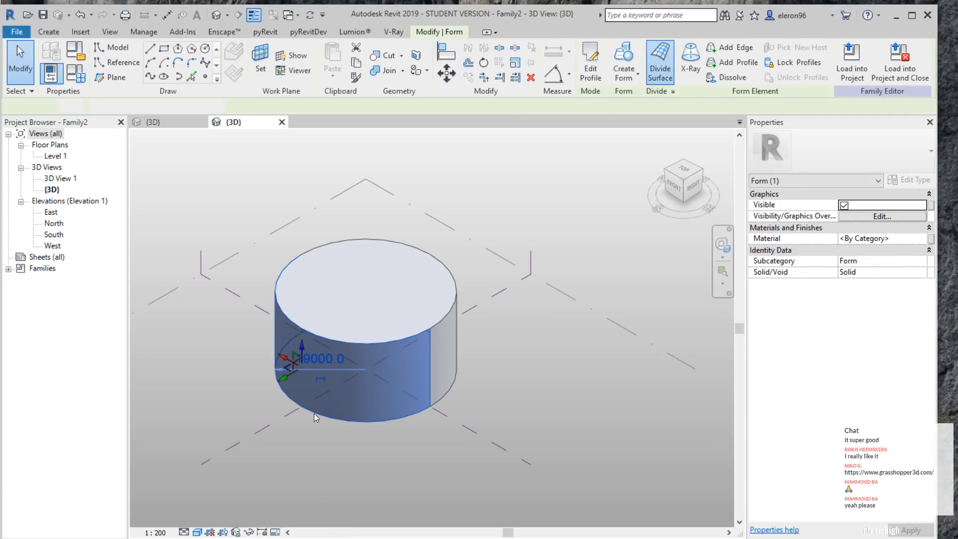
{"action": "middle_click_drag", "start_coordinate": [349, 423], "coordinate": [456, 374], "text": "shift"}
{"action": "scroll", "coordinate": [361, 373], "scroll_direction": "up", "scroll_amount": 3}
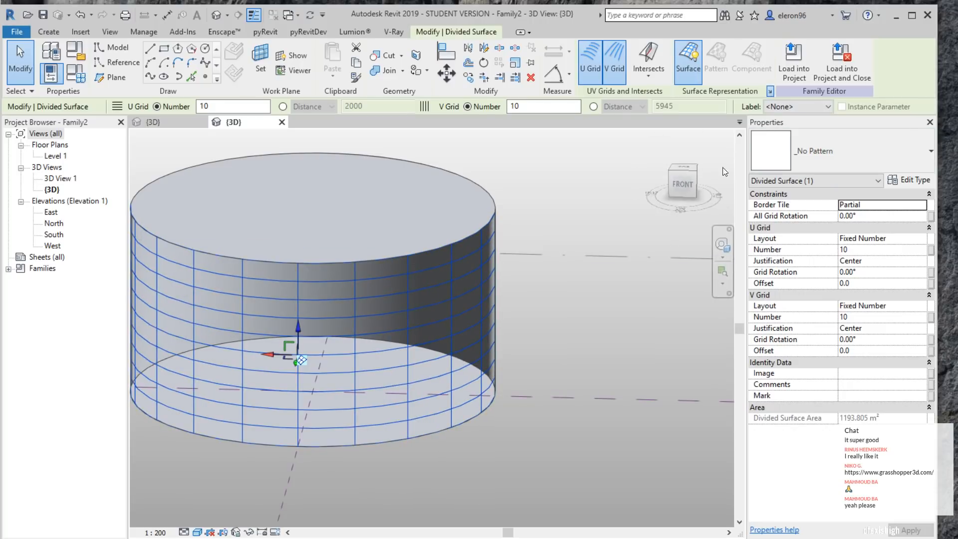
{"action": "left_click", "coordinate": [770, 91]}
{"action": "left_click", "coordinate": [383, 288]}
{"action": "left_click", "coordinate": [487, 352]}
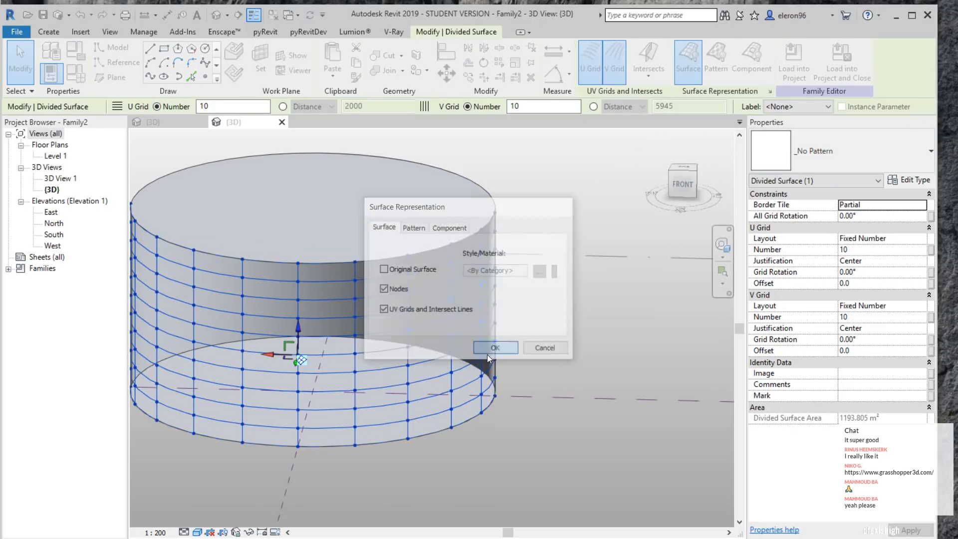
{"action": "middle_click_drag", "start_coordinate": [403, 354], "coordinate": [379, 350], "text": "shift"}
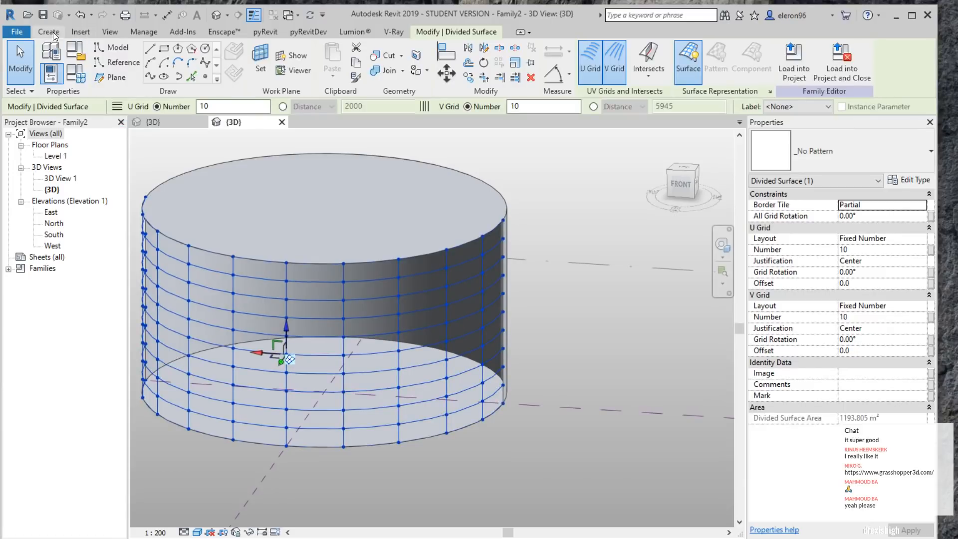
Place a Test 1 adaptive component on the four nodes of one bottom-row cell of the cylinder's divided face.
{"action": "left_click", "coordinate": [50, 32]}
{"action": "left_click", "coordinate": [338, 61]}
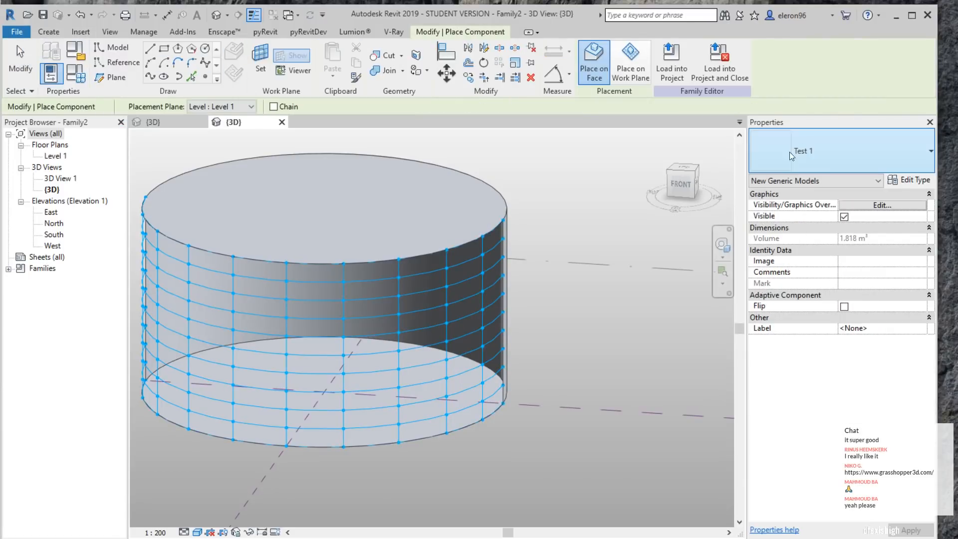
{"action": "scroll", "coordinate": [290, 460], "scroll_direction": "up", "scroll_amount": 3}
{"action": "left_click", "coordinate": [372, 438]}
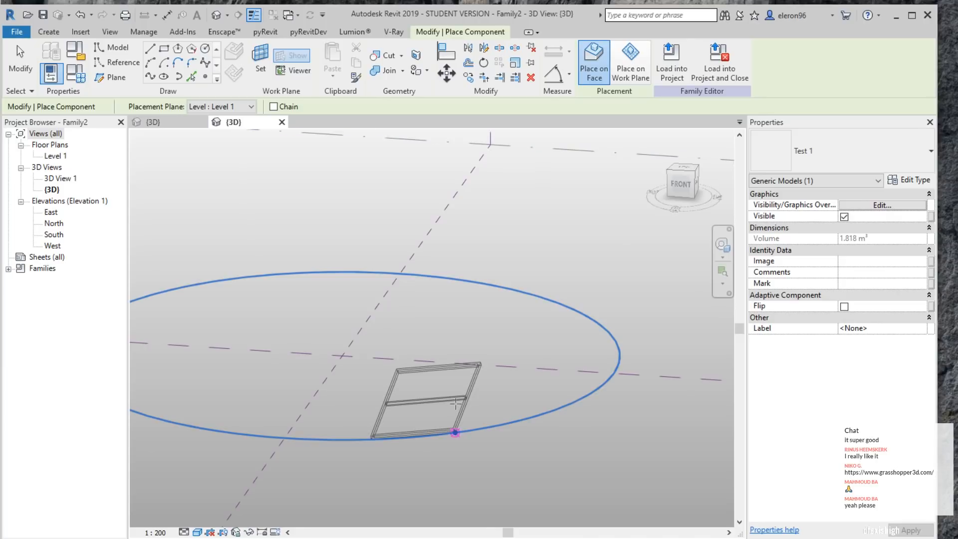
{"action": "left_click", "coordinate": [455, 404]}
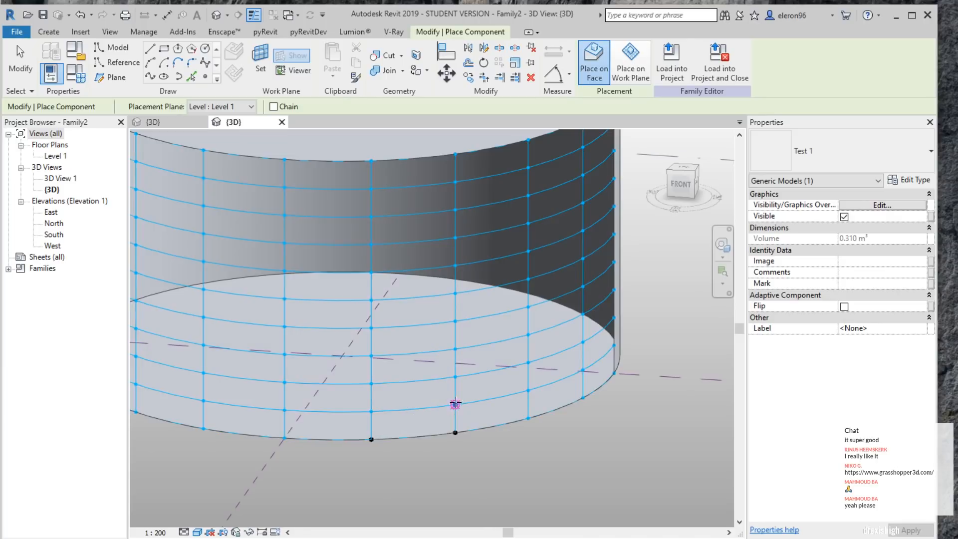
{"action": "left_click", "coordinate": [371, 412]}
{"action": "key", "text": "Escape"}
{"action": "key", "text": "Escape"}
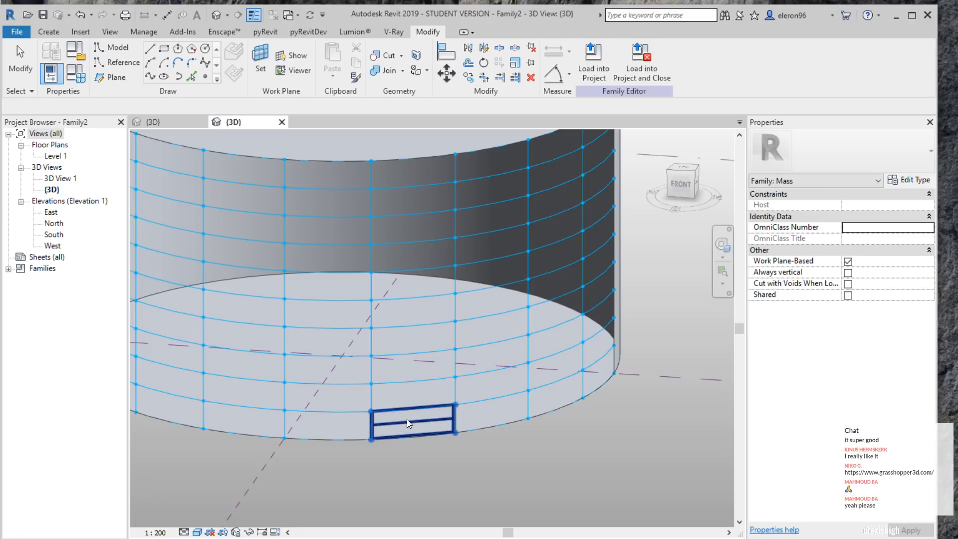
Repeat the placed Test 1 component across the cylinder's divided surface.
{"action": "left_click", "coordinate": [408, 420]}
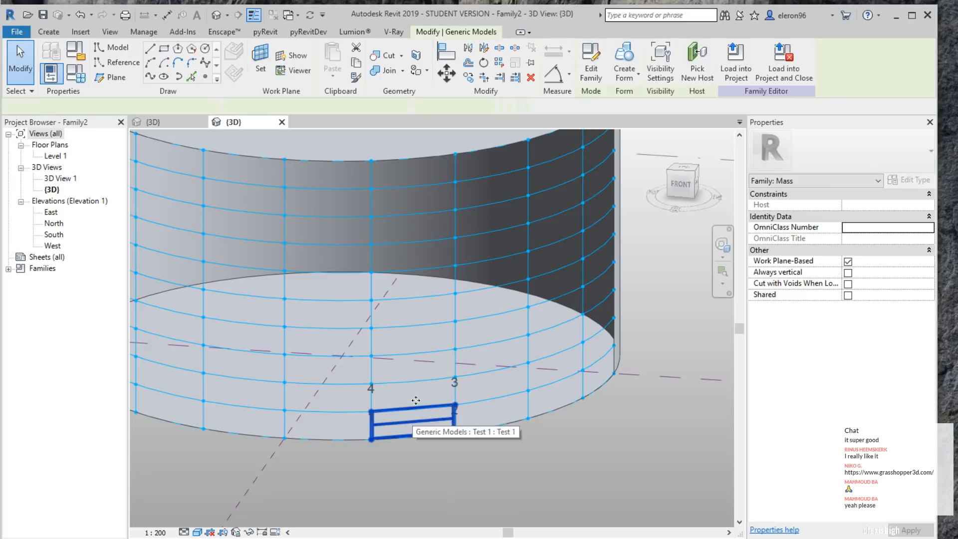
{"action": "left_click", "coordinate": [501, 64]}
{"action": "scroll", "coordinate": [453, 448], "scroll_direction": "down", "scroll_amount": 5}
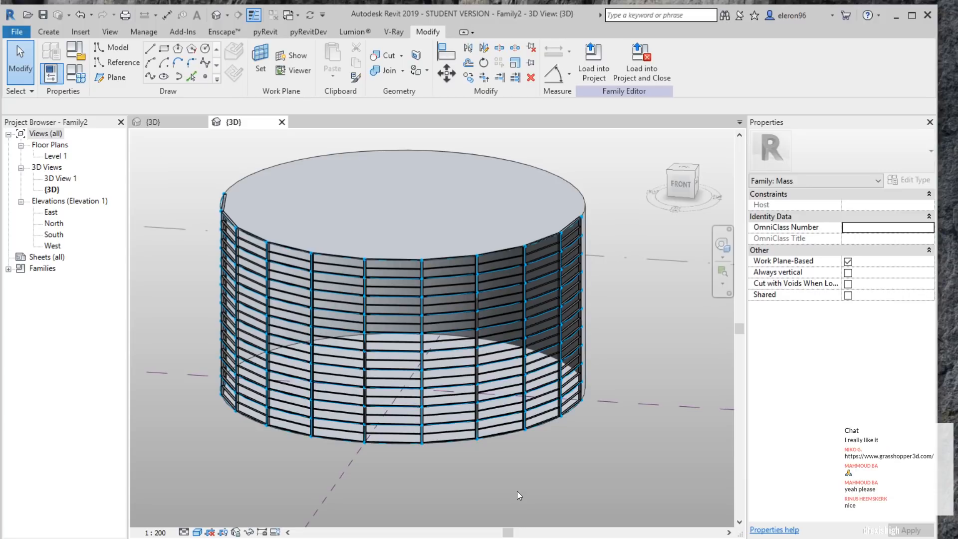
Inspect the repeated panels around the cylinder, checking the repeater and the cylinder's top face by selecting them.
{"action": "middle_click_drag", "start_coordinate": [517, 491], "coordinate": [399, 476]}
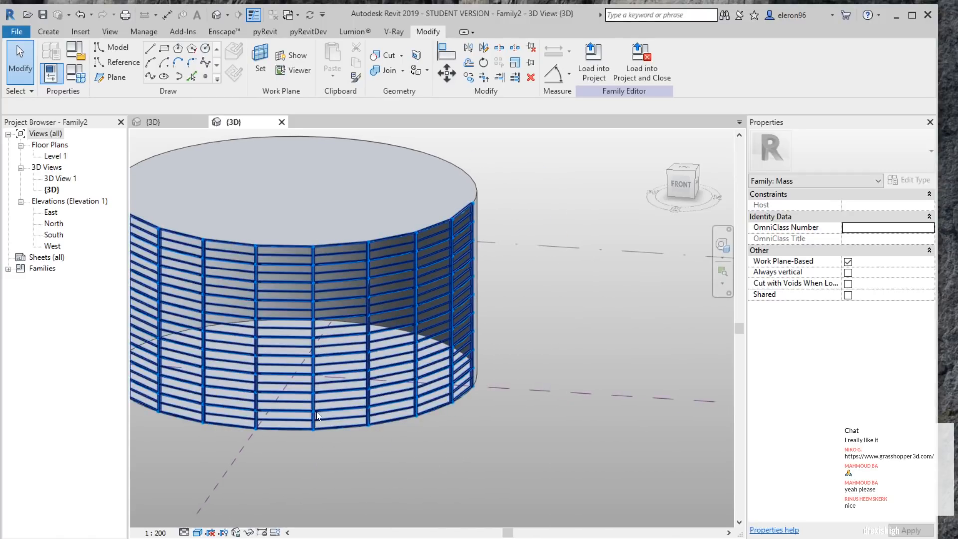
{"action": "middle_click_drag", "start_coordinate": [315, 413], "coordinate": [460, 411]}
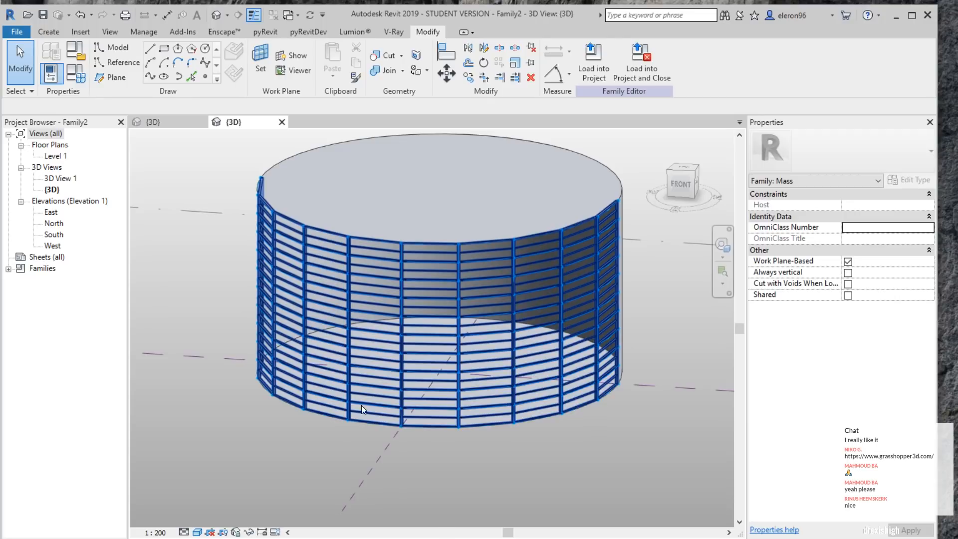
{"action": "middle_click_drag", "start_coordinate": [336, 390], "coordinate": [337, 397], "text": "shift"}
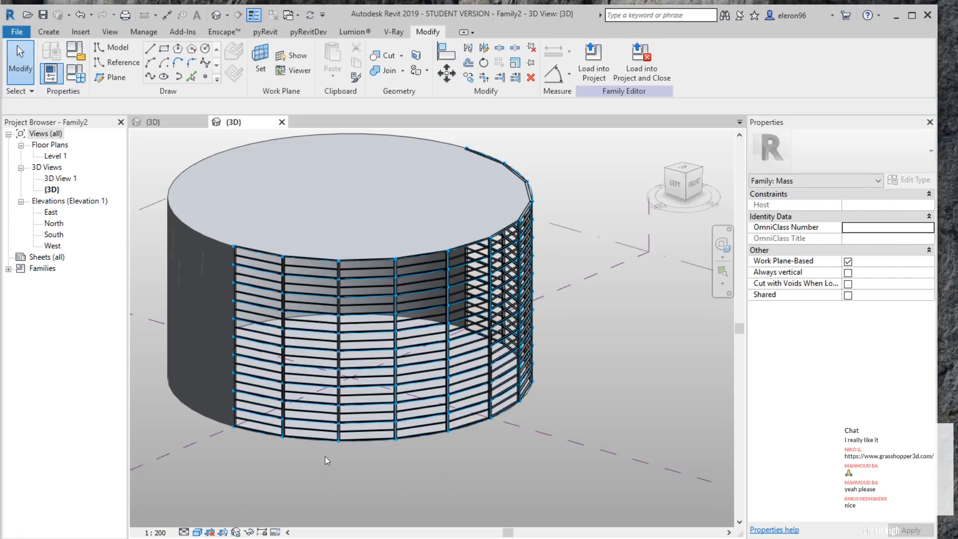
{"action": "left_click", "coordinate": [333, 418]}
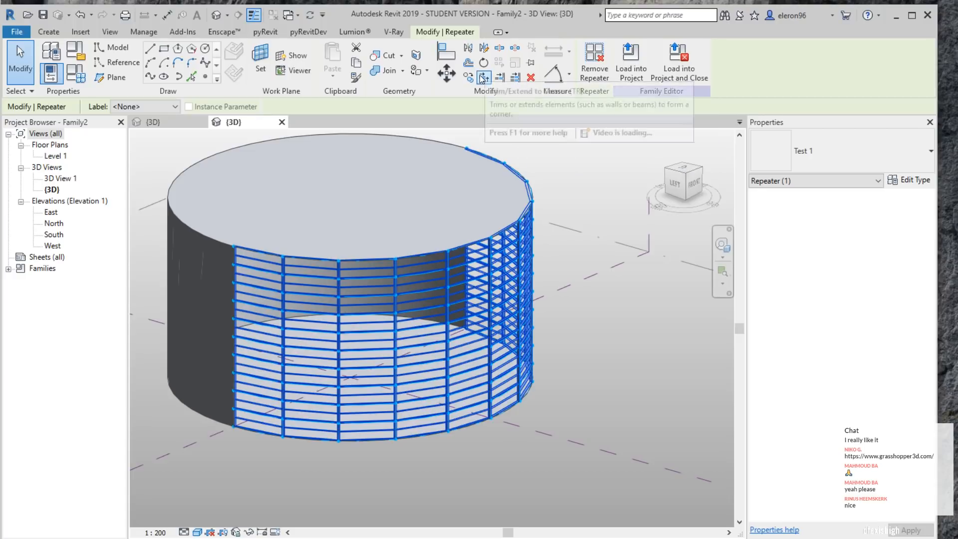
{"action": "left_click", "coordinate": [416, 198]}
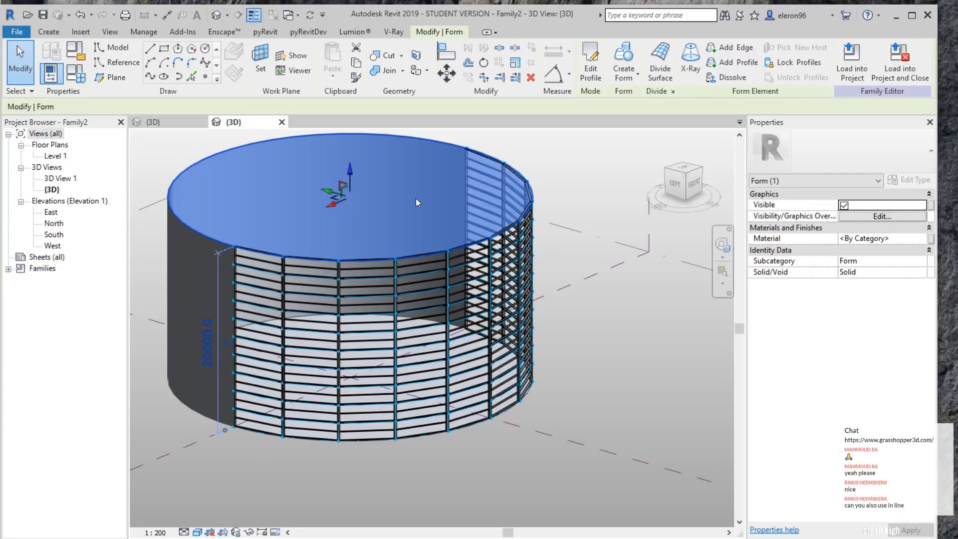
Sketch a rectangle beside the cylinder and create a solid box form from it.
{"action": "scroll", "coordinate": [465, 376], "scroll_direction": "down", "scroll_amount": 4}
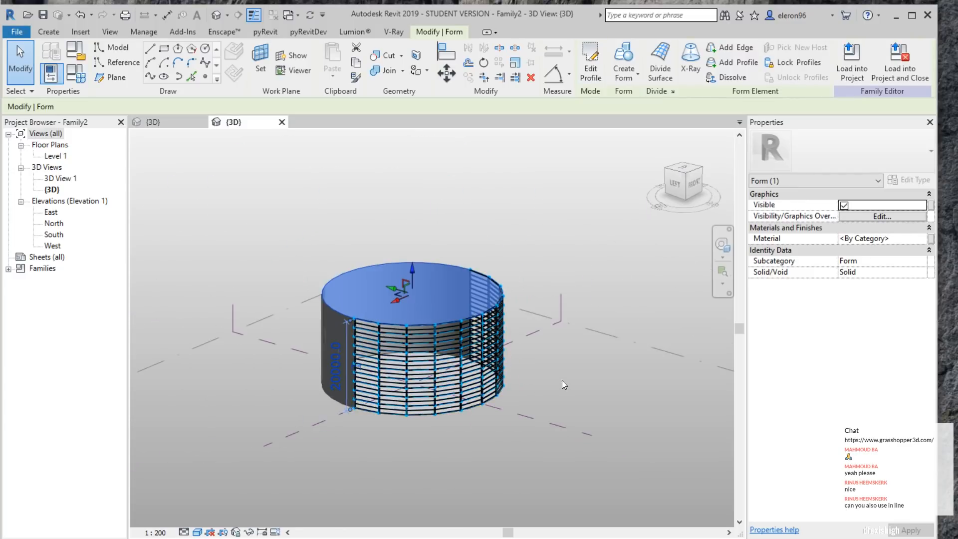
{"action": "middle_click_drag", "start_coordinate": [562, 380], "coordinate": [482, 383]}
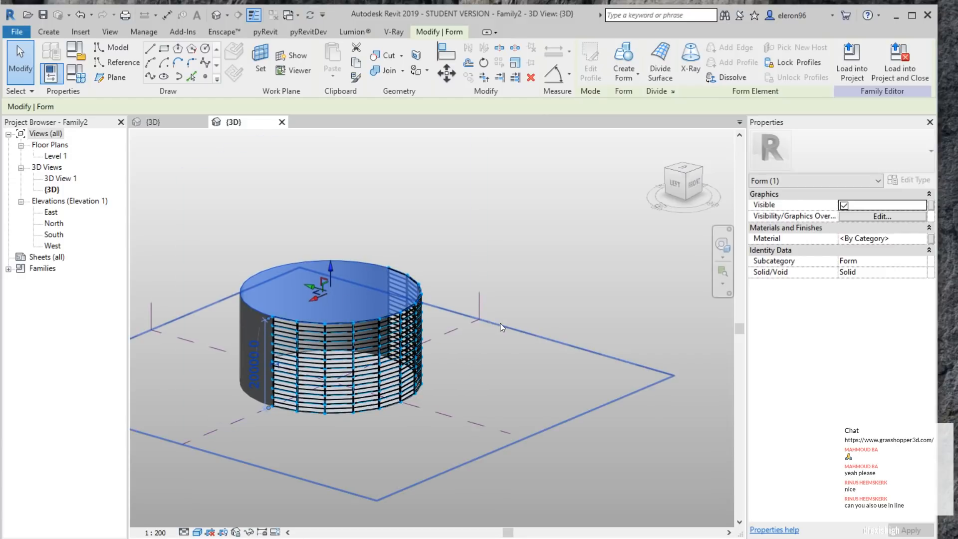
{"action": "middle_click_drag", "start_coordinate": [467, 331], "coordinate": [381, 399], "text": "shift"}
{"action": "middle_click_drag", "start_coordinate": [573, 386], "coordinate": [438, 370]}
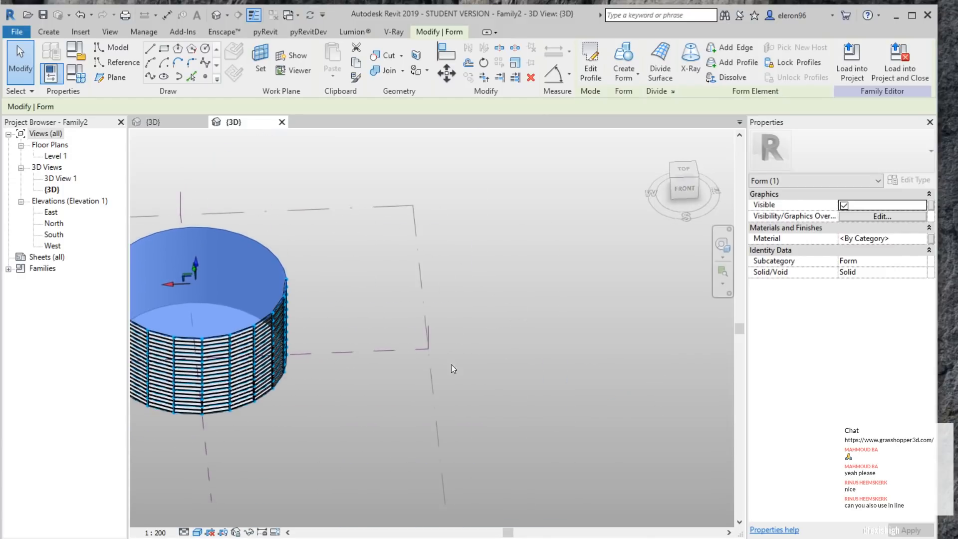
{"action": "left_click", "coordinate": [439, 371]}
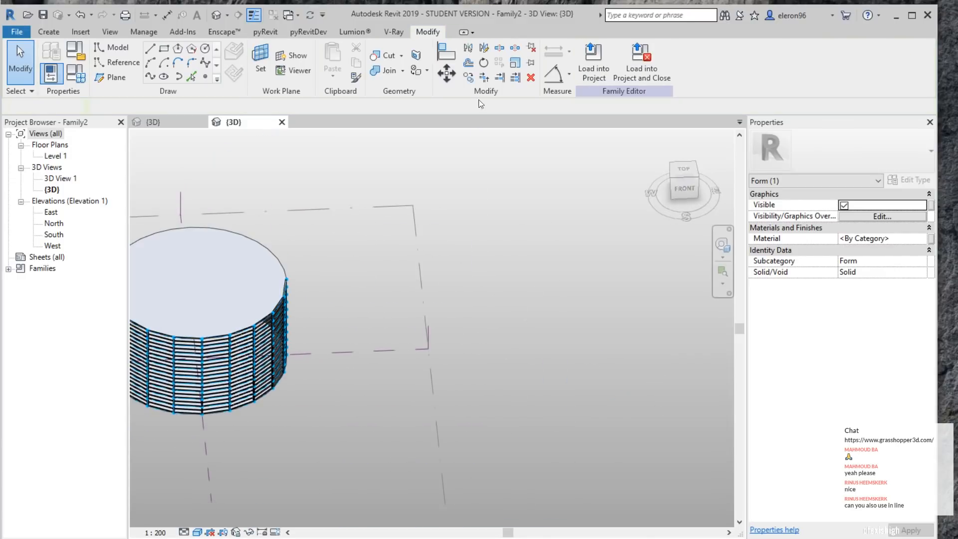
{"action": "left_click", "coordinate": [163, 53]}
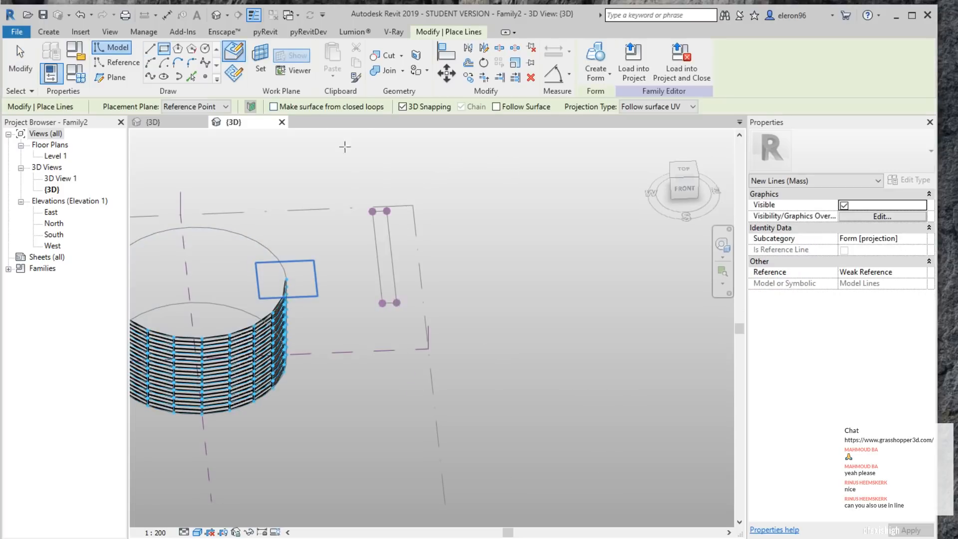
{"action": "left_click", "coordinate": [597, 381]}
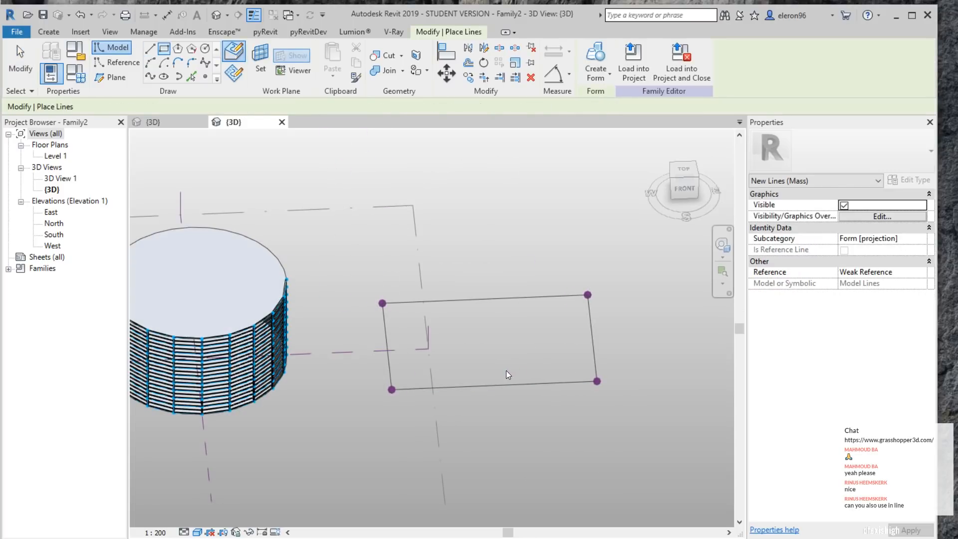
{"action": "key", "text": "Escape"}
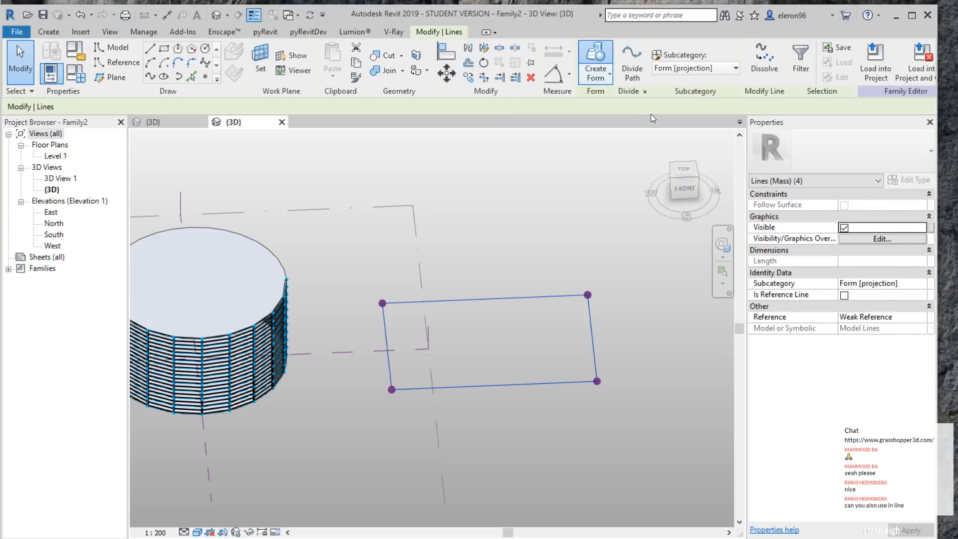
{"action": "left_click", "coordinate": [596, 62]}
{"action": "left_click", "coordinate": [443, 406]}
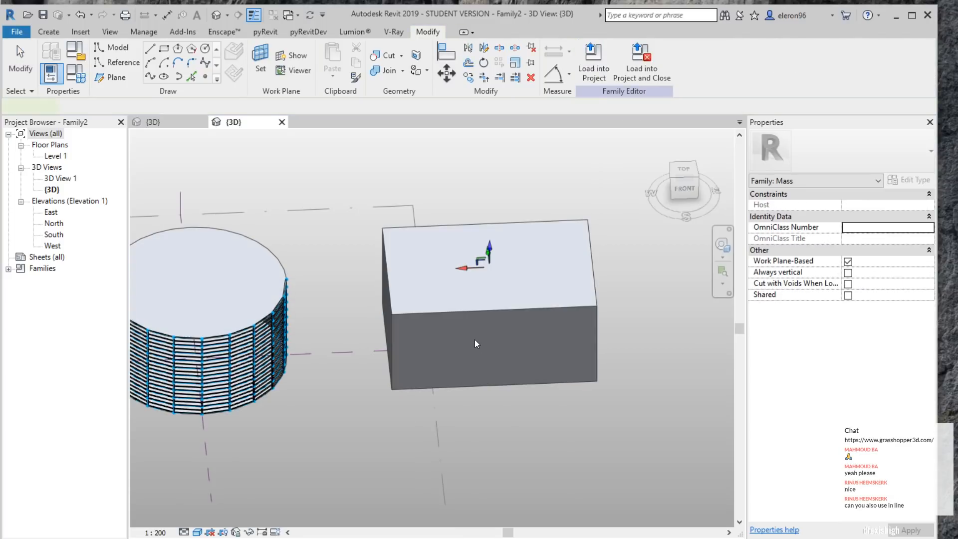
Divide the box's front face and turn on Nodes in its surface representation.
{"action": "left_click", "coordinate": [660, 65]}
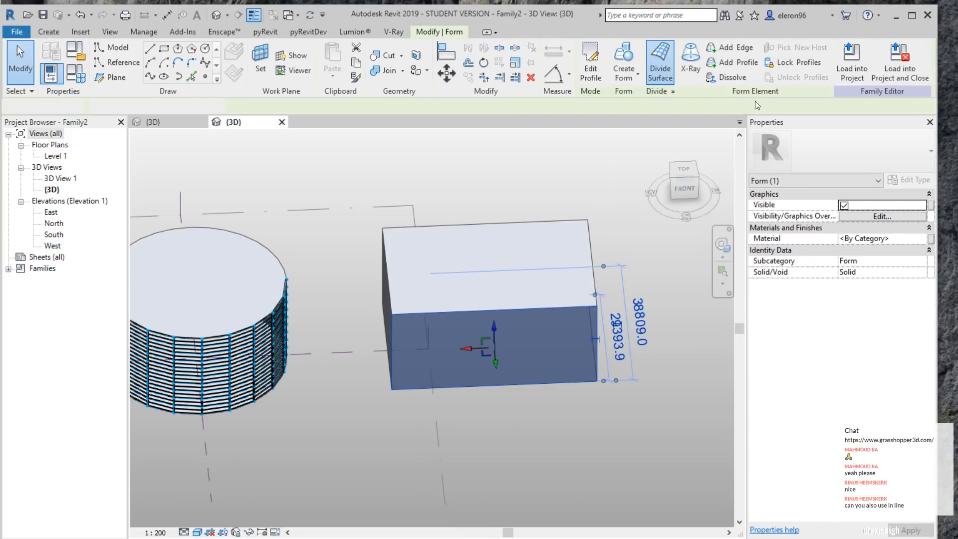
{"action": "left_click", "coordinate": [770, 92]}
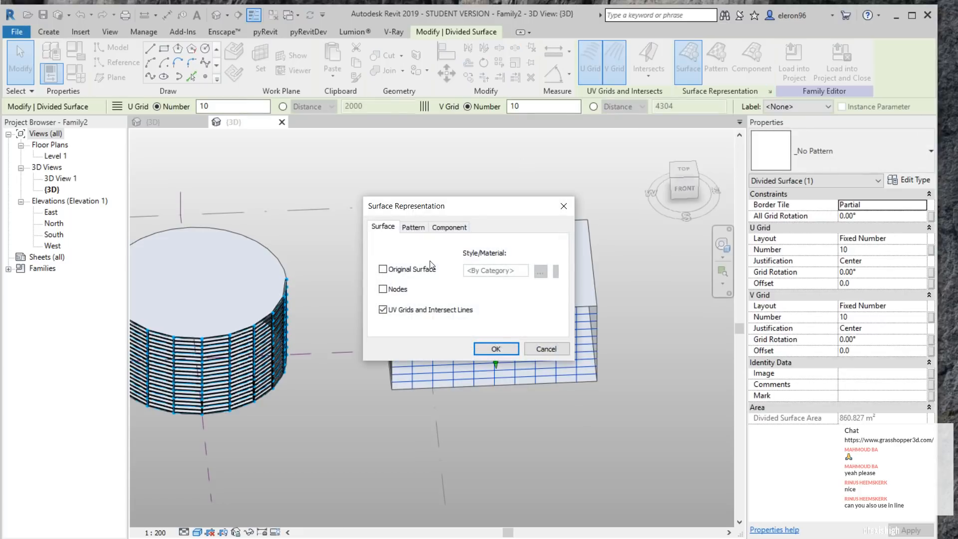
{"action": "left_click", "coordinate": [383, 289]}
{"action": "left_click", "coordinate": [496, 349]}
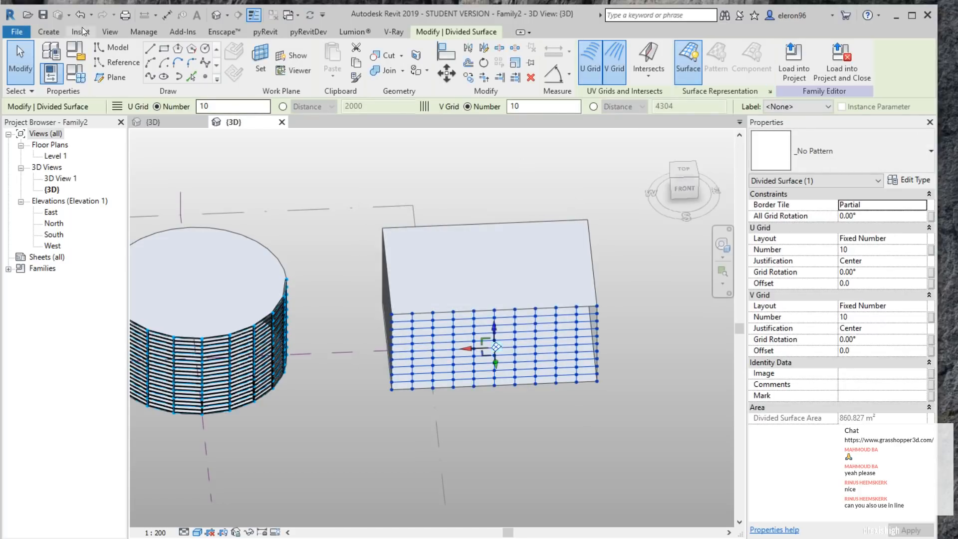
Place a Test 1 adaptive component on the four nodes of one bottom-row cell of the box's front face.
{"action": "left_click", "coordinate": [48, 30]}
{"action": "left_click", "coordinate": [342, 61]}
{"action": "scroll", "coordinate": [472, 379], "scroll_direction": "up", "scroll_amount": 3}
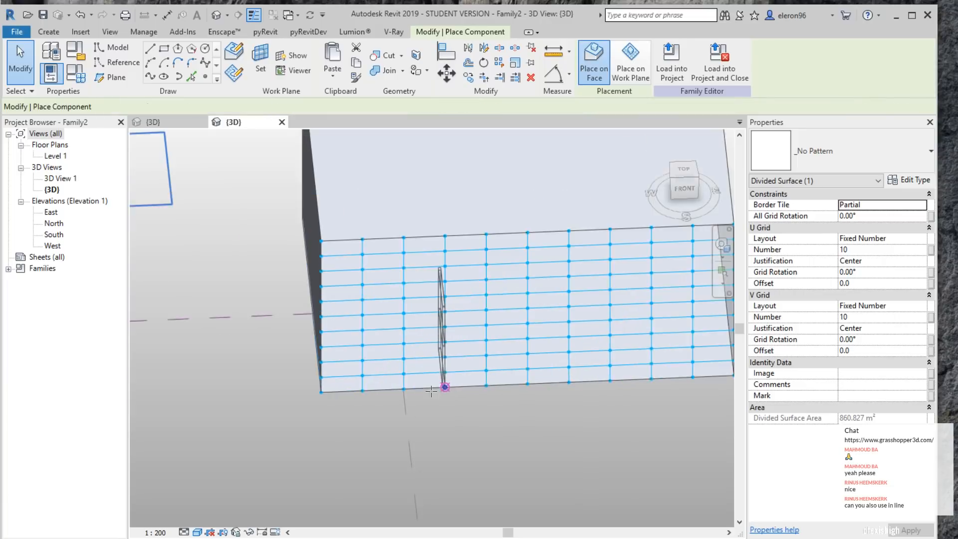
{"action": "scroll", "coordinate": [410, 388], "scroll_direction": "up", "scroll_amount": 2}
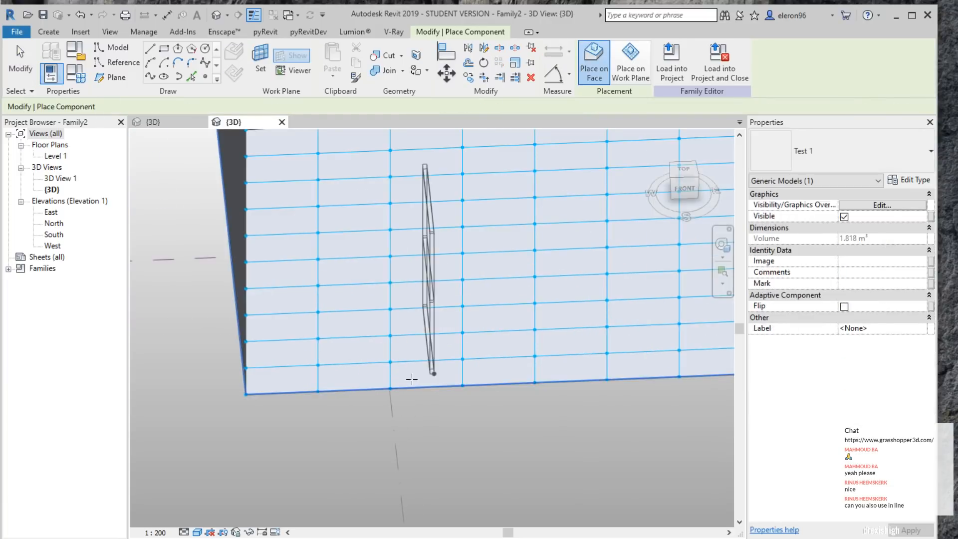
{"action": "left_click", "coordinate": [463, 386]}
{"action": "left_click", "coordinate": [462, 359]}
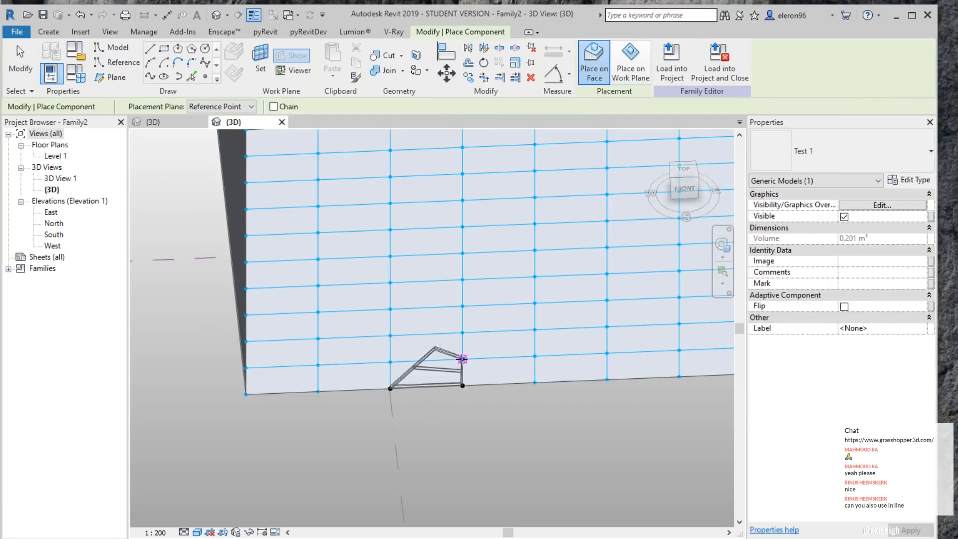
{"action": "left_click", "coordinate": [390, 361]}
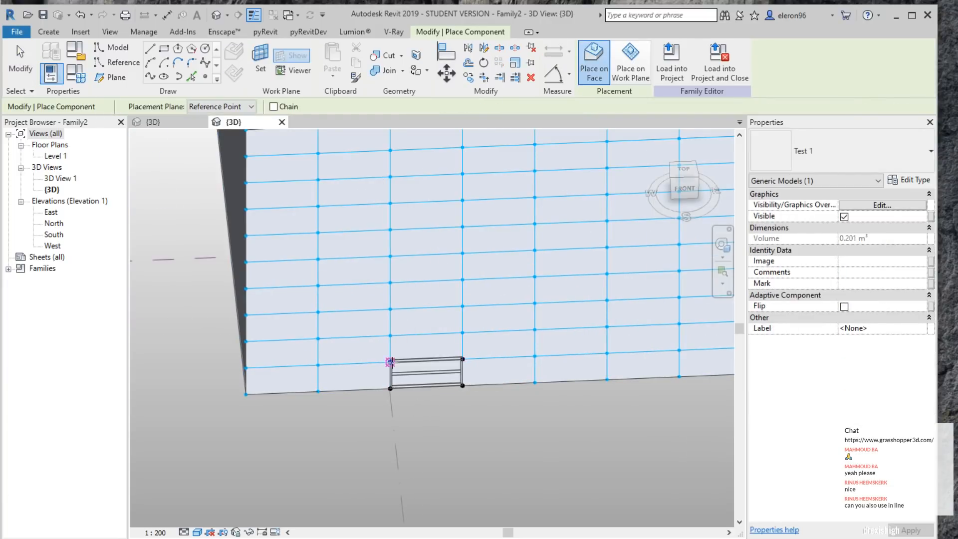
{"action": "key", "text": "Escape"}
Repeat the placed Test 1 component across the box's divided front face.
{"action": "left_click", "coordinate": [418, 374]}
{"action": "left_click", "coordinate": [499, 63]}
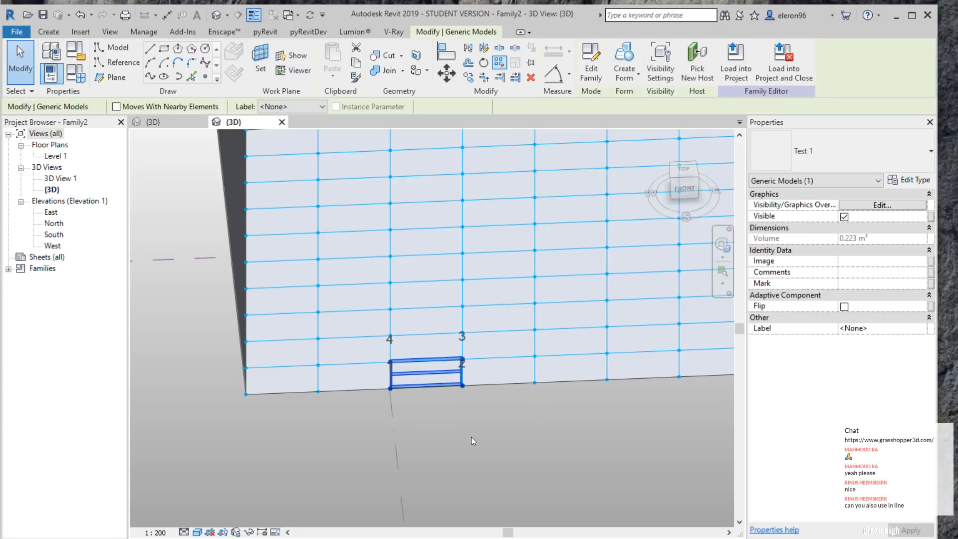
{"action": "scroll", "coordinate": [470, 434], "scroll_direction": "down", "scroll_amount": 1}
{"action": "scroll", "coordinate": [469, 431], "scroll_direction": "down", "scroll_amount": 3}
{"action": "middle_click_drag", "start_coordinate": [553, 468], "coordinate": [447, 451]}
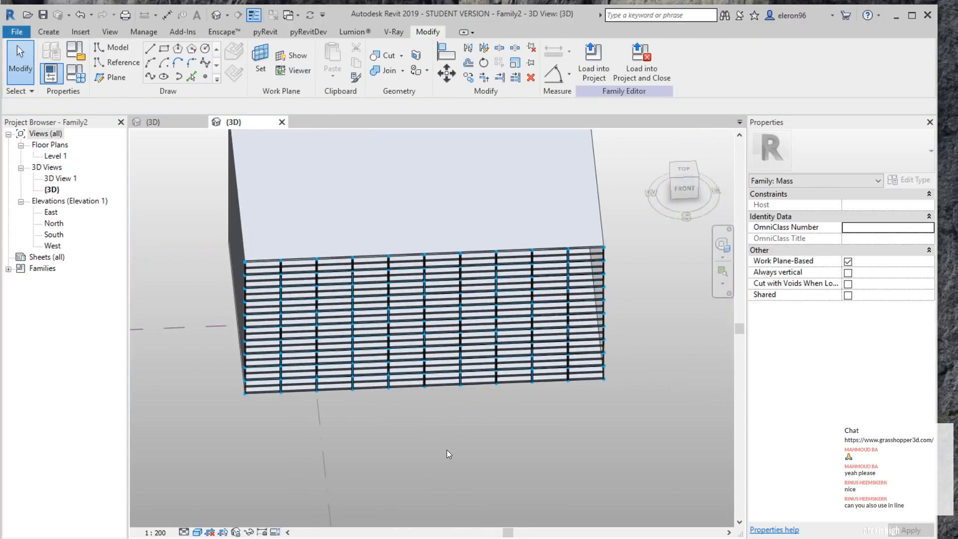